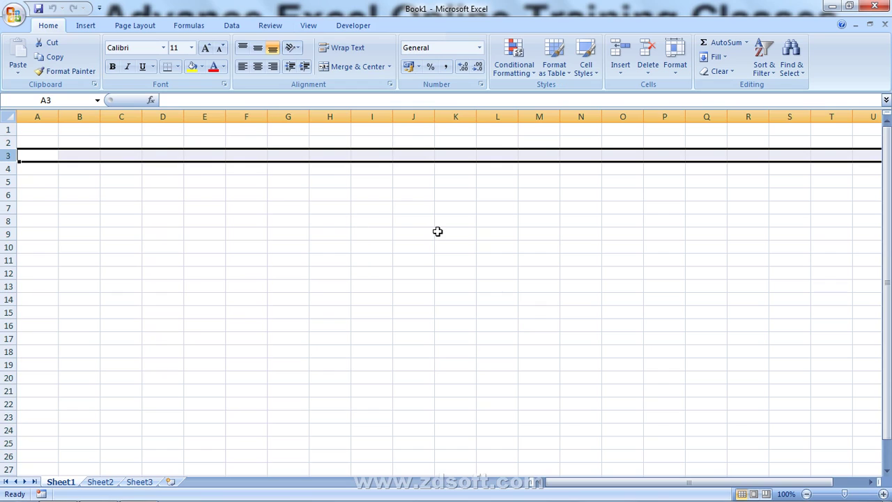
- Click through a few cells, column E and row 2, ending on cell E2
drag(247, 131, 269, 363)
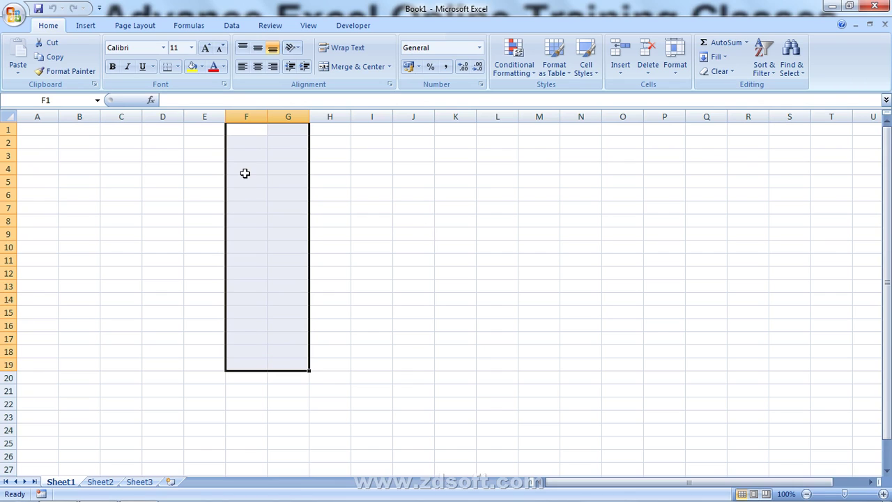
click(97, 165)
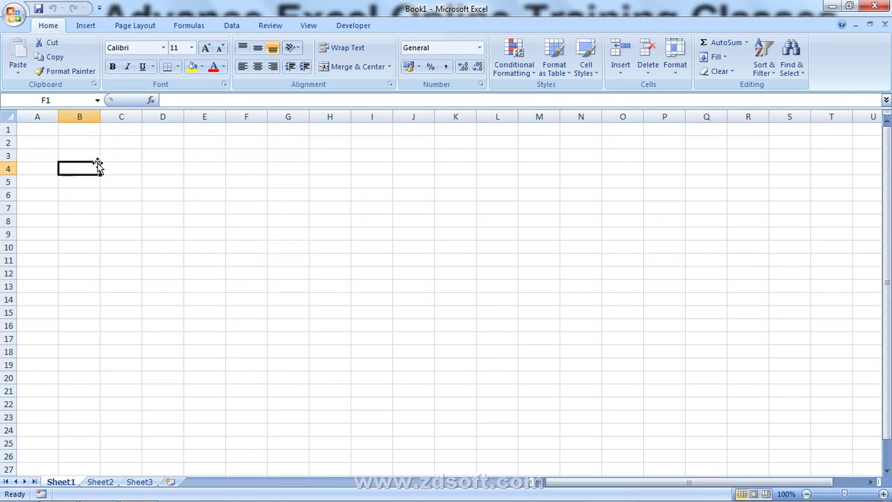
click(204, 116)
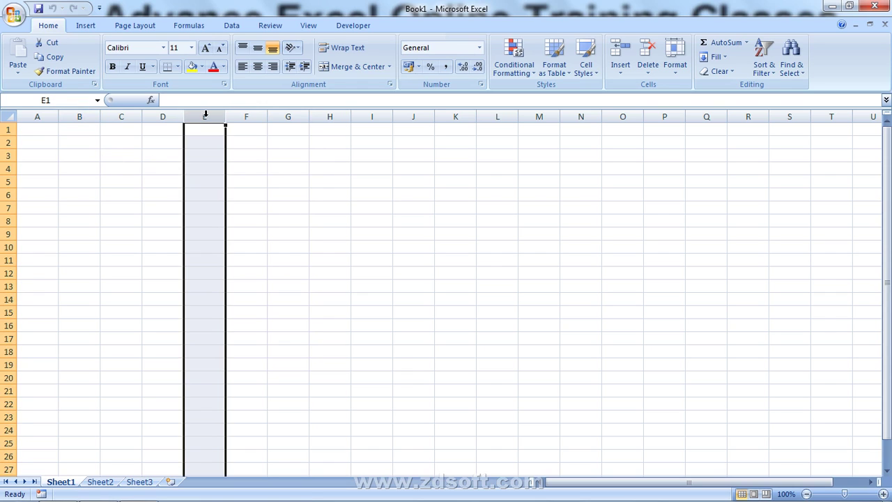
click(9, 142)
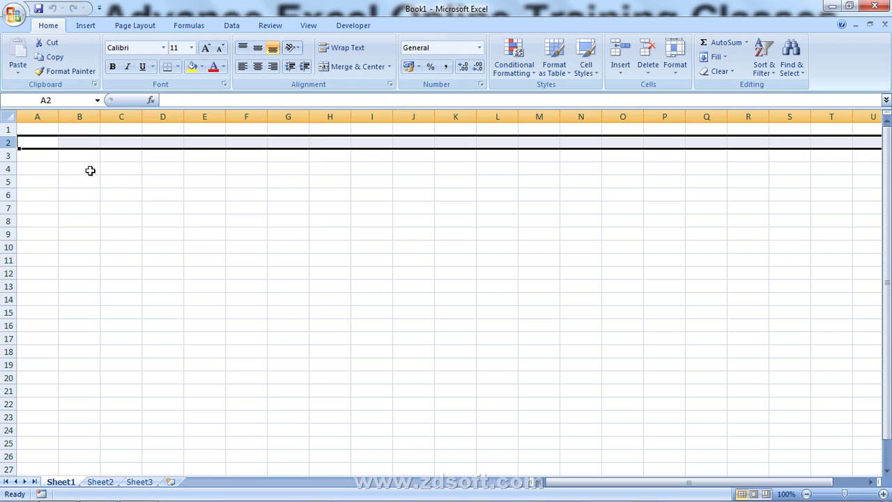
click(178, 142)
click(197, 143)
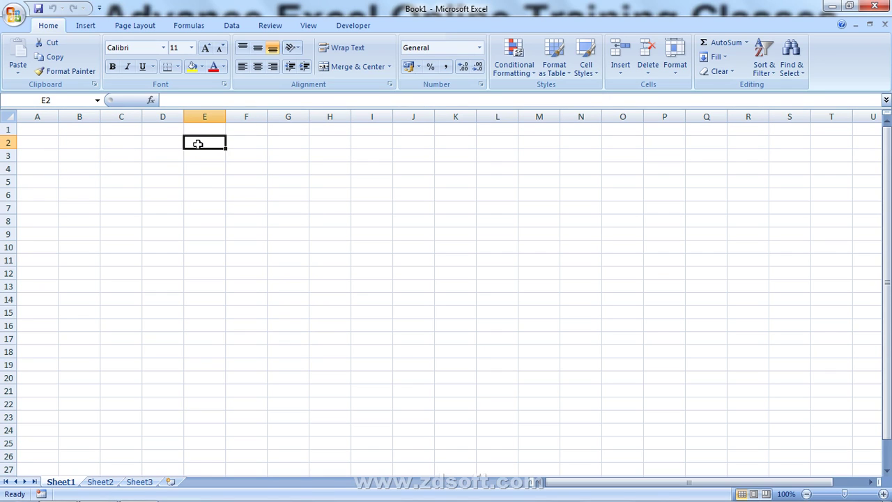
- Enter the labels 'Cell' in E2 and 'VBA RANGE' in E3
text(C)
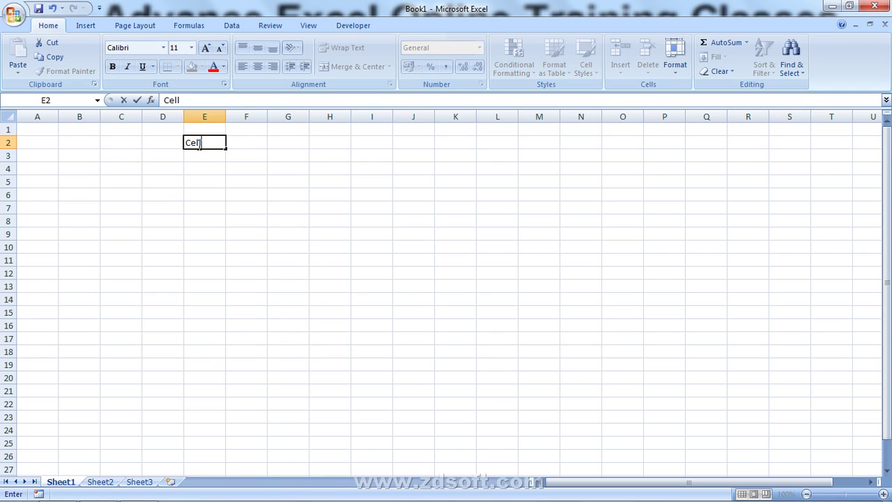
text(ell)
key(Return)
text(VB)
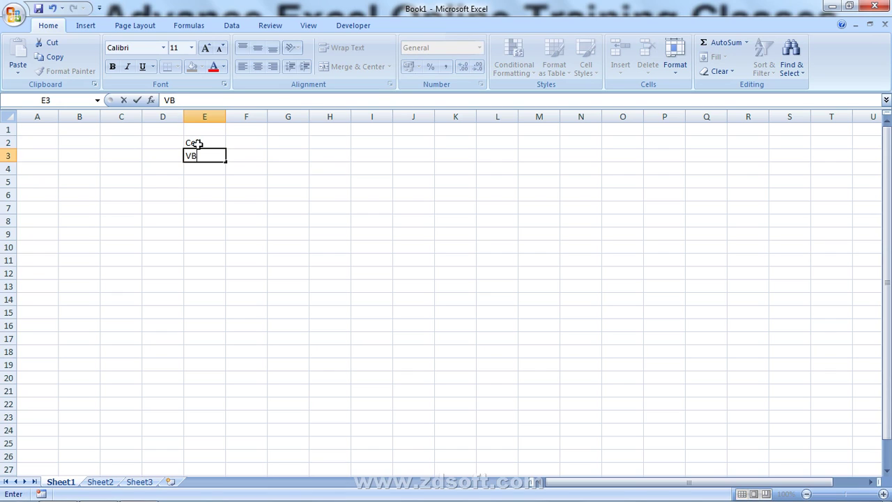
text(A RANGAE)
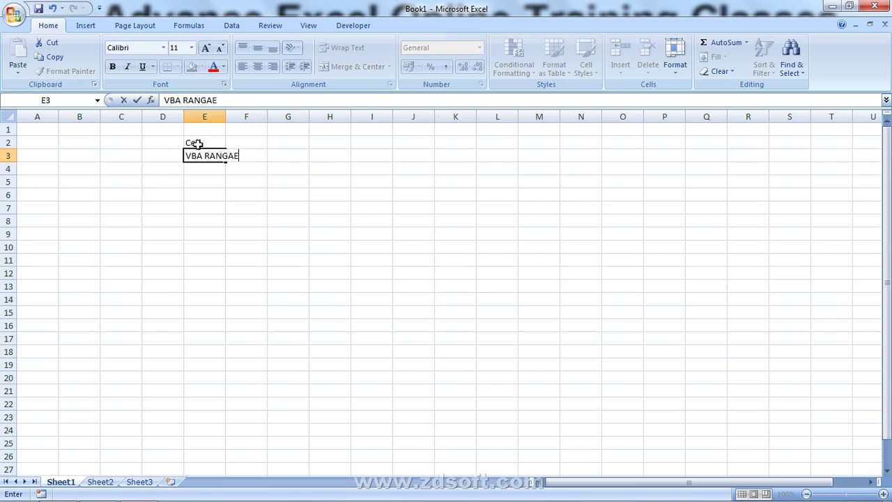
text(E)
key(Return)
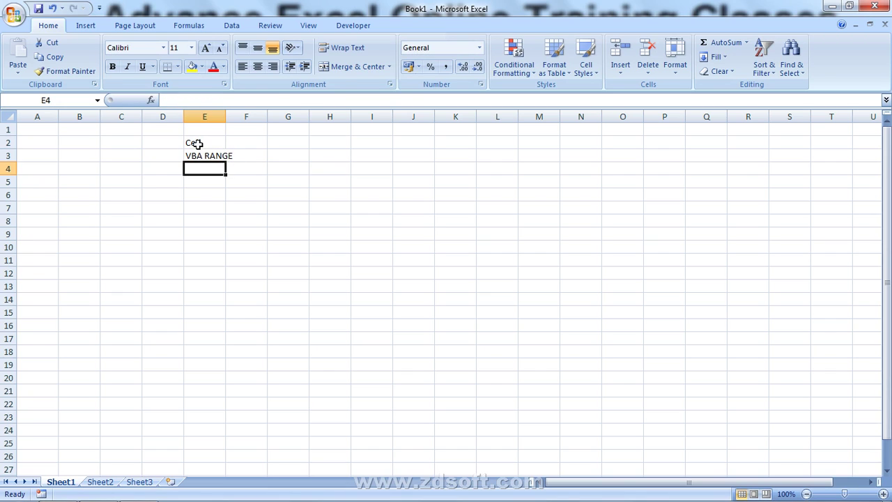
- Enter 'NORMAL' in F2 and 'RANGE' in F3, correcting typos along the way
key(Up)
key(Up)
key(Right)
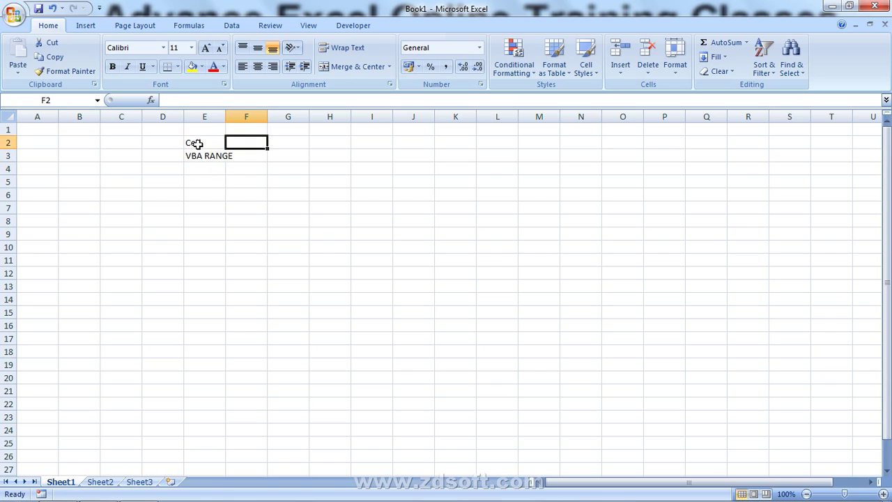
text(NO)
text(RM)
key(BackSpace)
key(BackSpace)
text(ER)
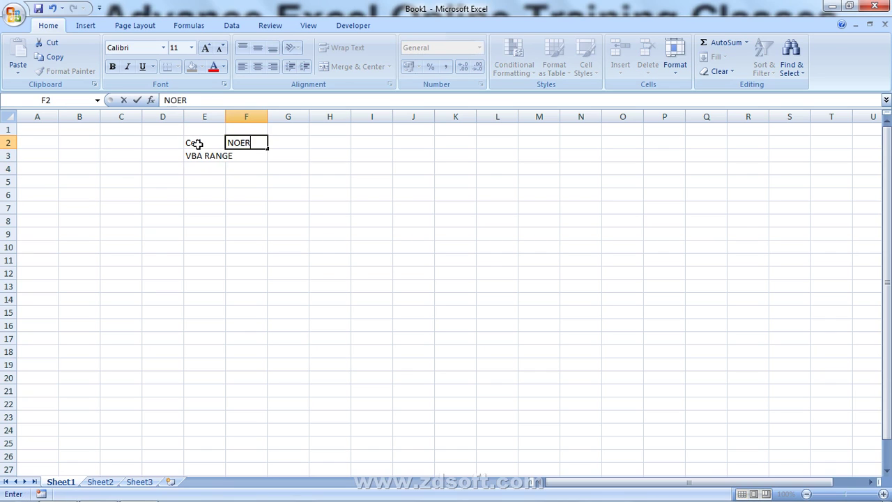
key(BackSpace)
text(RMAL)
key(Return)
text(RAN)
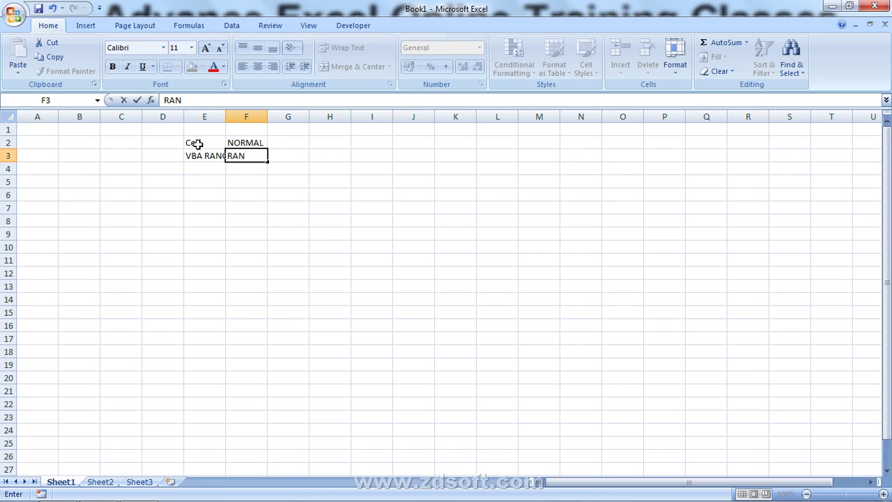
text(GE)
key(Return)
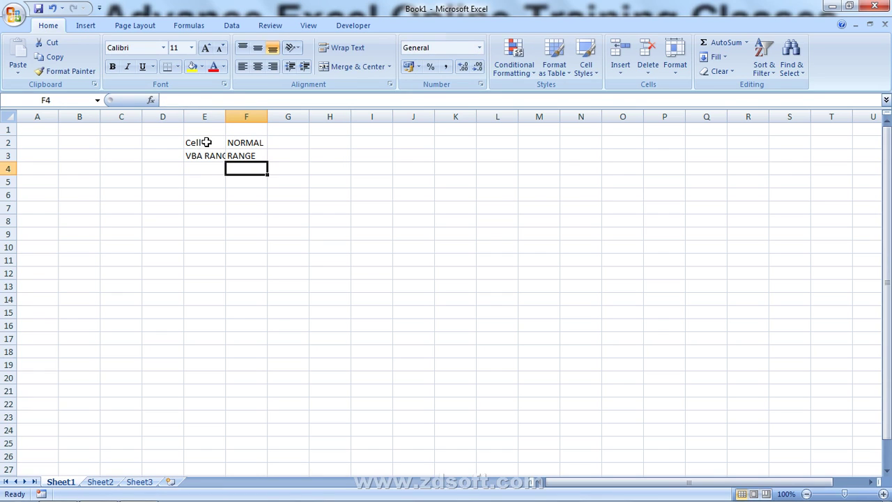
- Select the four labels in E2:F3
click(202, 142)
drag(201, 143, 242, 150)
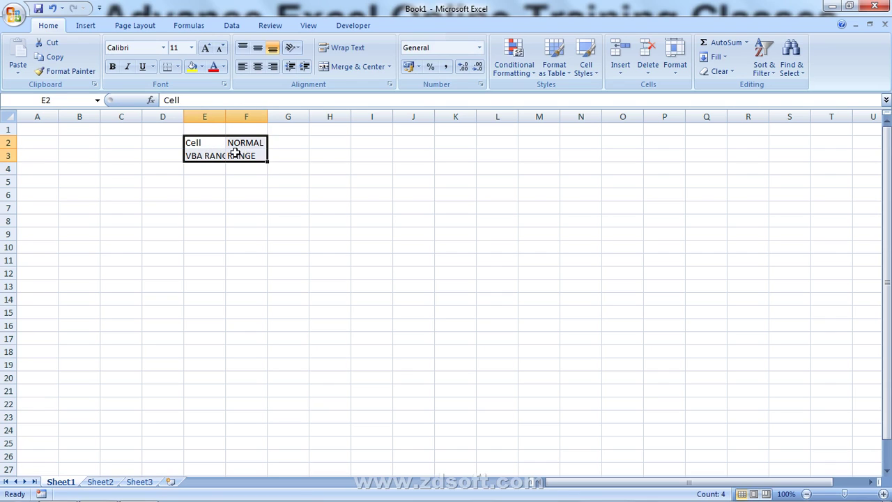
click(115, 181)
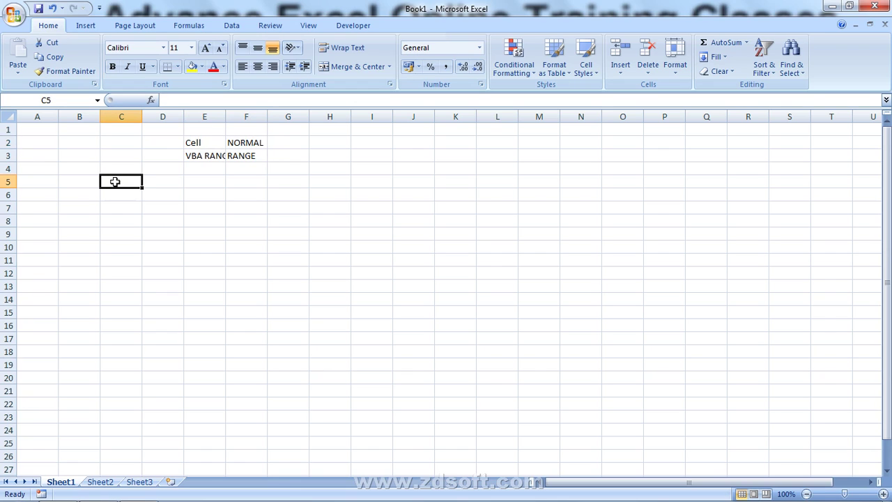
- Put the formula =K1 in C5, enter 50000 in K1, and reselect C5
text(=)
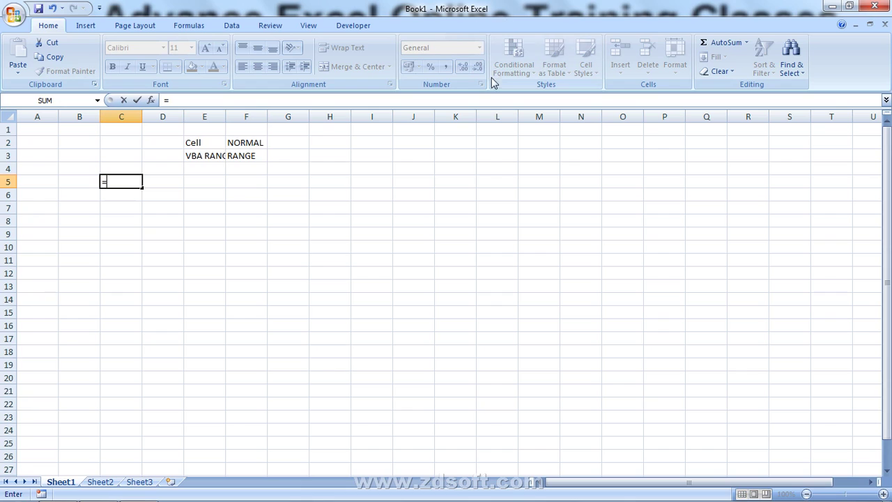
click(460, 133)
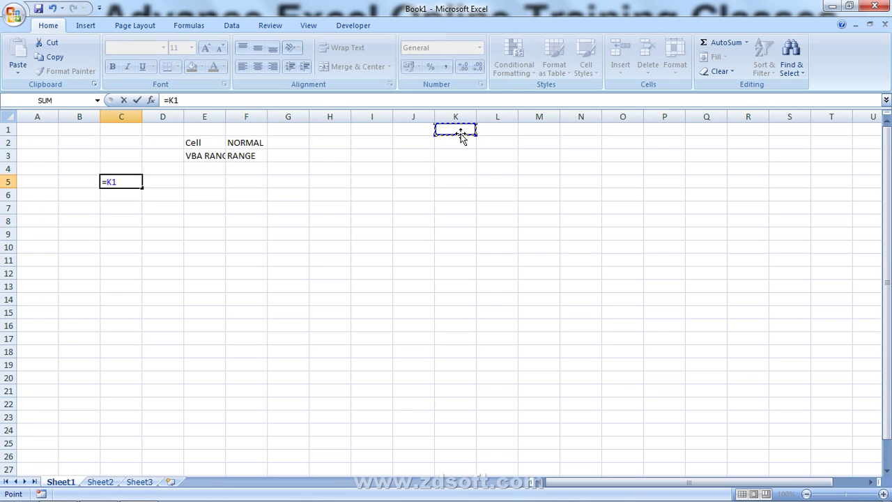
key(Return)
click(459, 134)
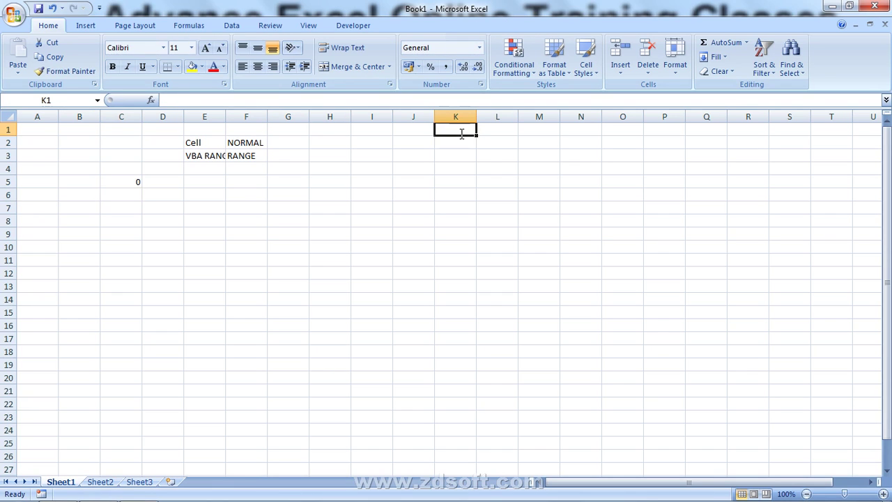
text(50000)
key(Return)
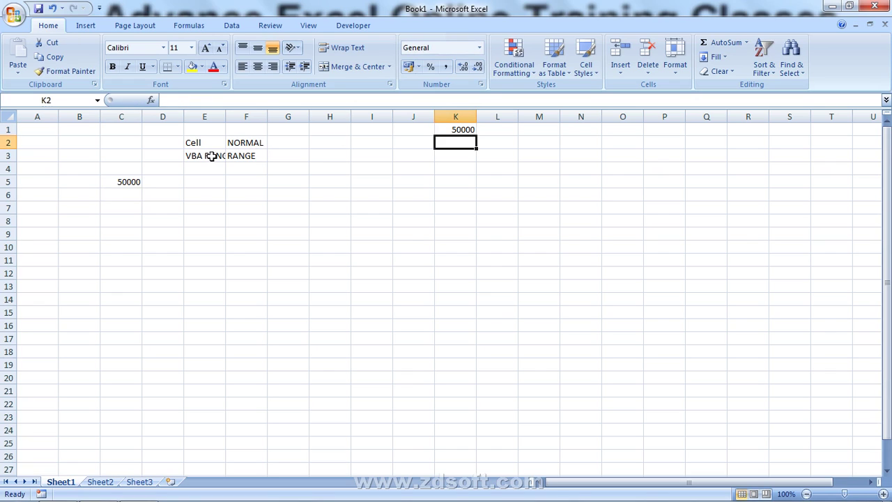
click(136, 180)
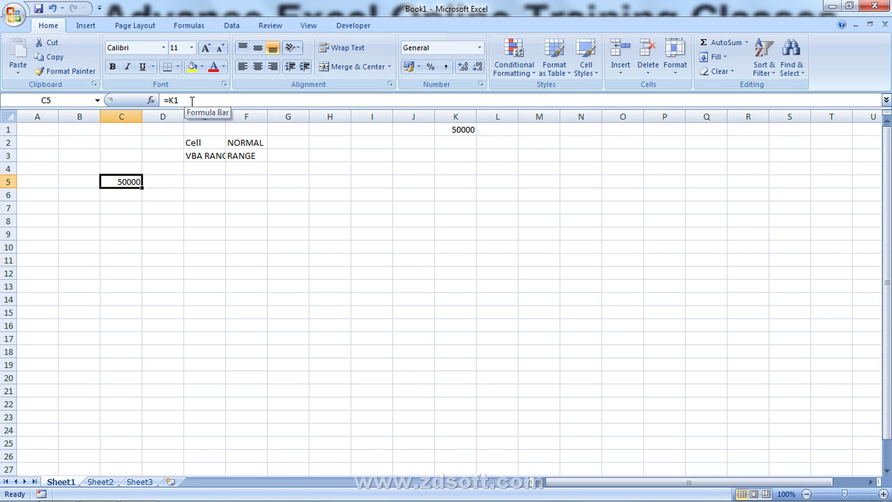
- Enter a formula in C5 referencing cell K1 on Sheet2
text(=)
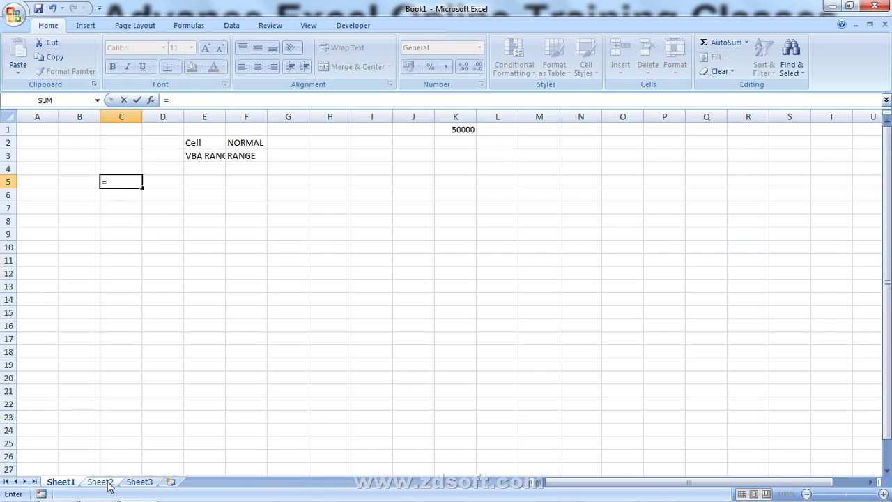
click(108, 485)
click(402, 128)
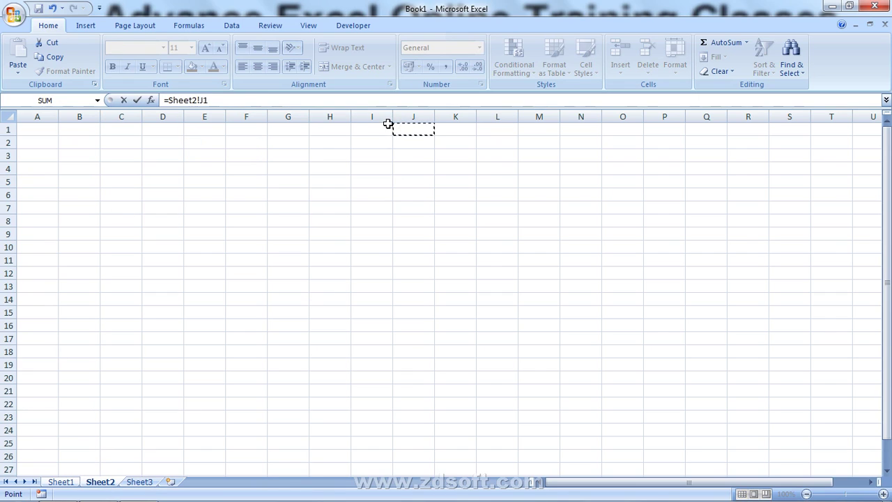
click(439, 130)
key(Return)
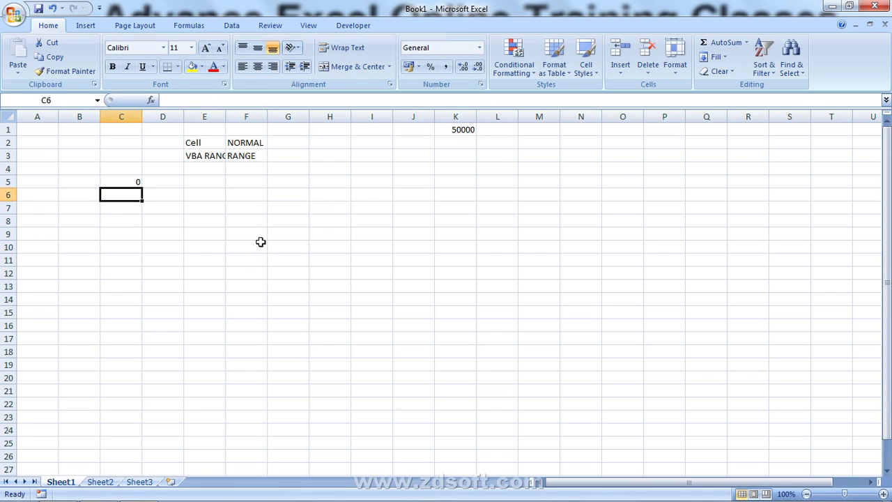
- Type a name into Sheet2's K1, then return to Sheet1's C5
click(104, 482)
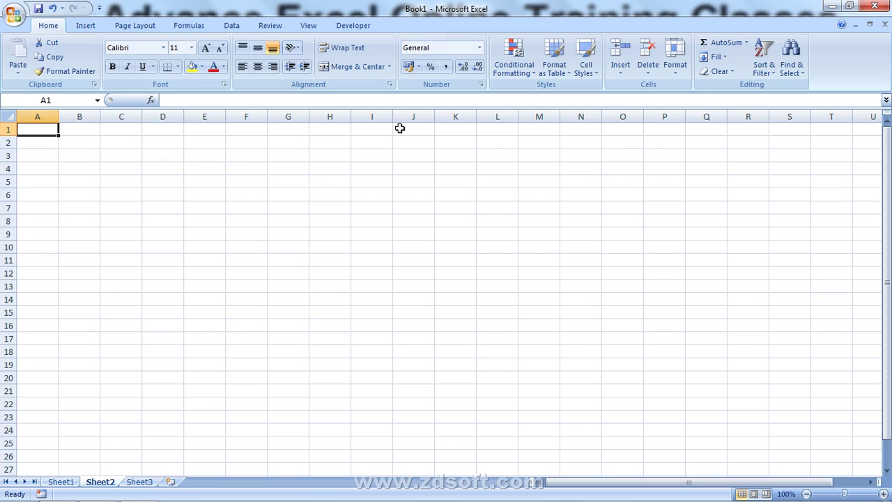
click(459, 127)
text(ROHIT)
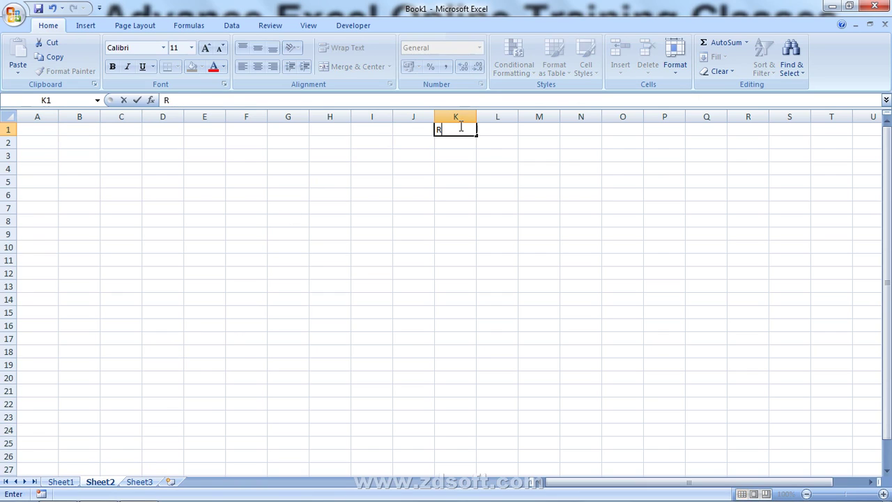
key(Return)
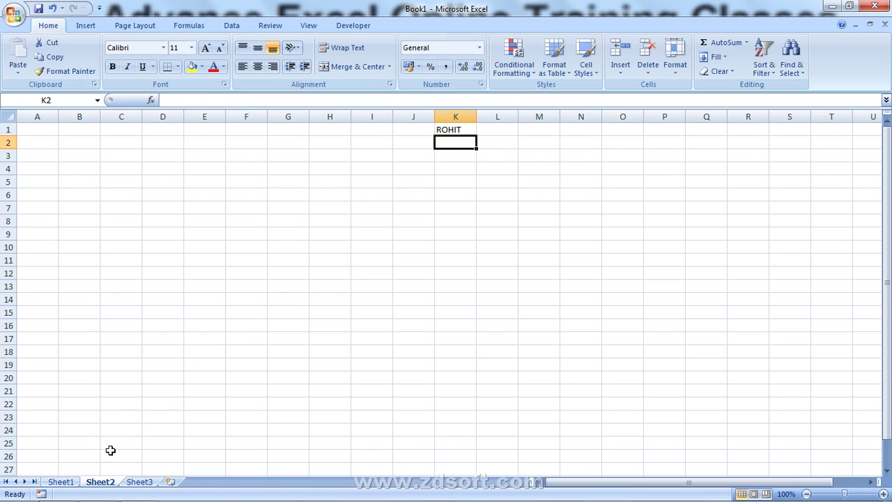
click(61, 482)
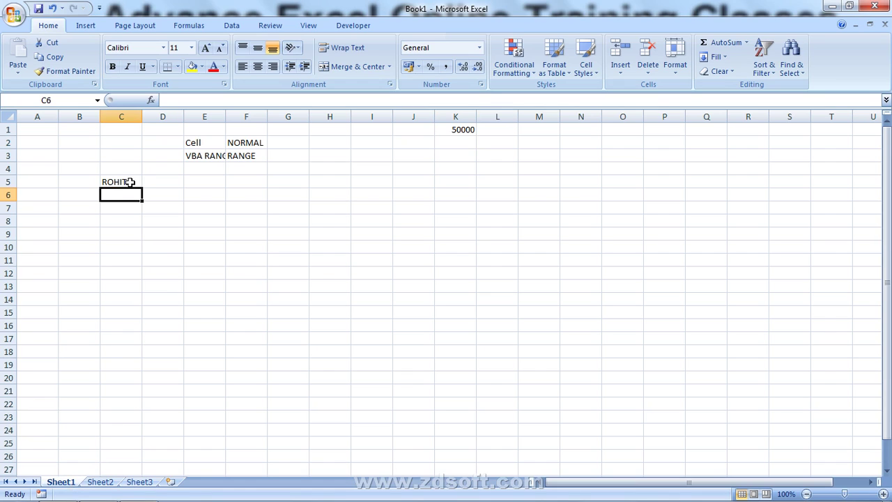
click(130, 182)
- Enter =K1 in C4 and compare the formulas in C4 and C5
click(131, 168)
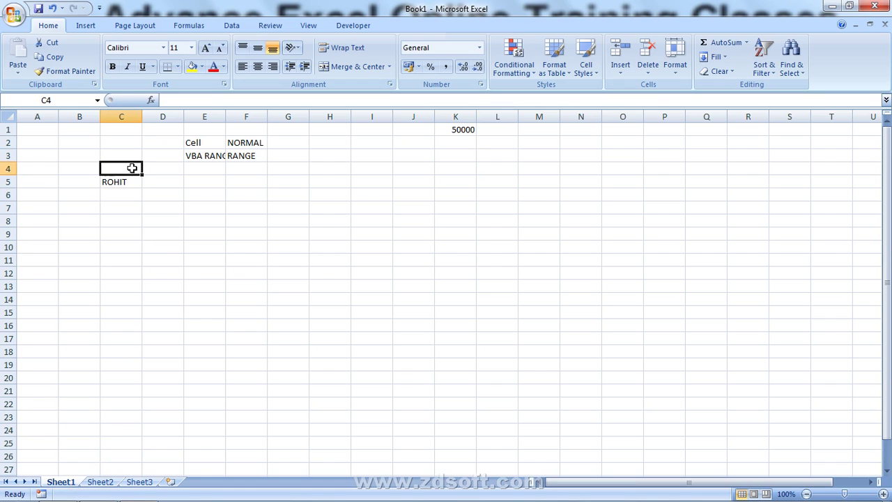
text(=)
click(452, 128)
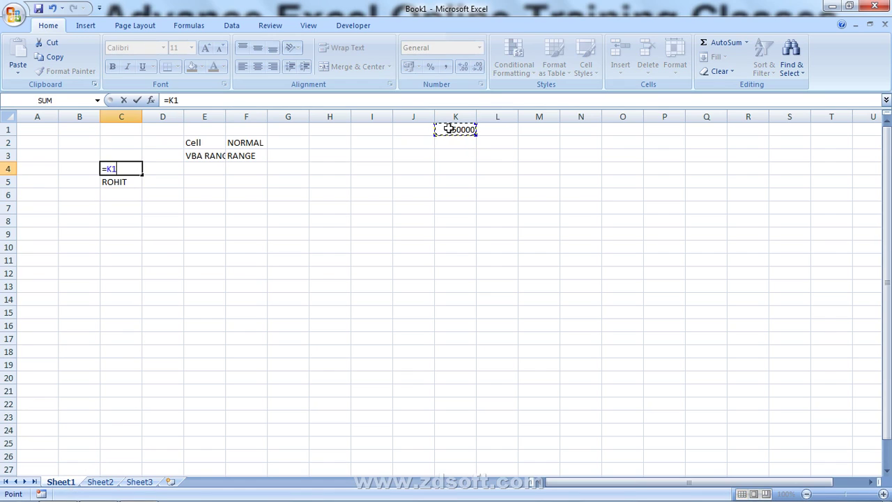
key(Return)
click(126, 169)
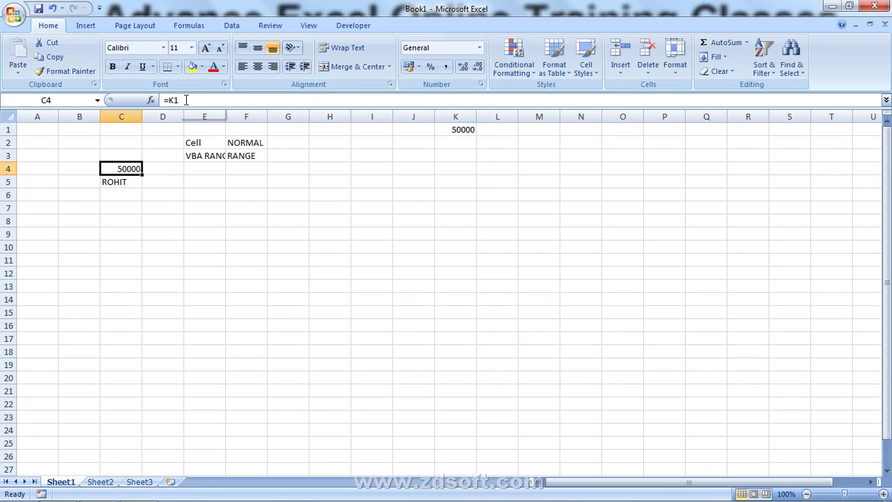
click(130, 182)
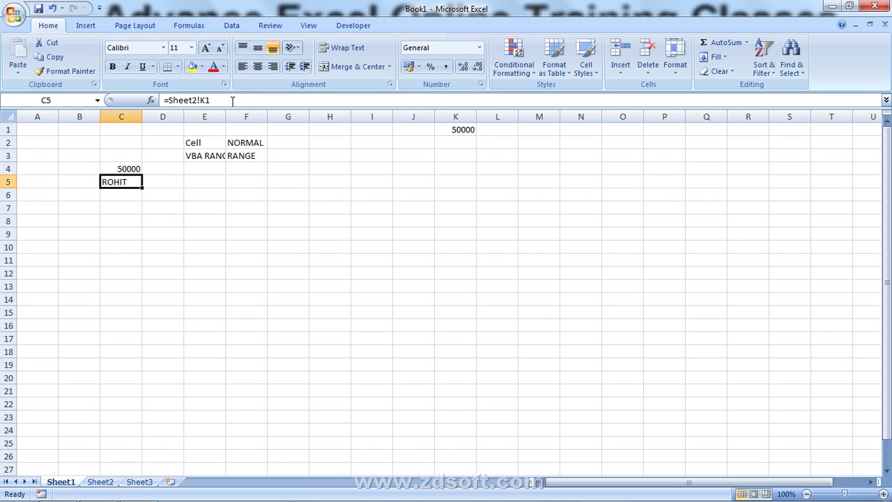
- Start a =EXC formula in C6, then cancel it, leaving C6 empty
click(107, 196)
text(=EXC)
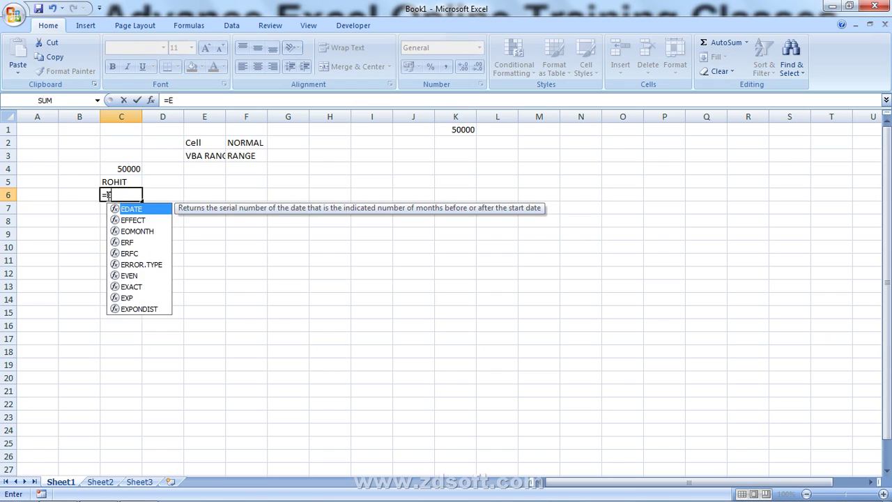
key(BackSpace)
key(BackSpace)
key(Escape)
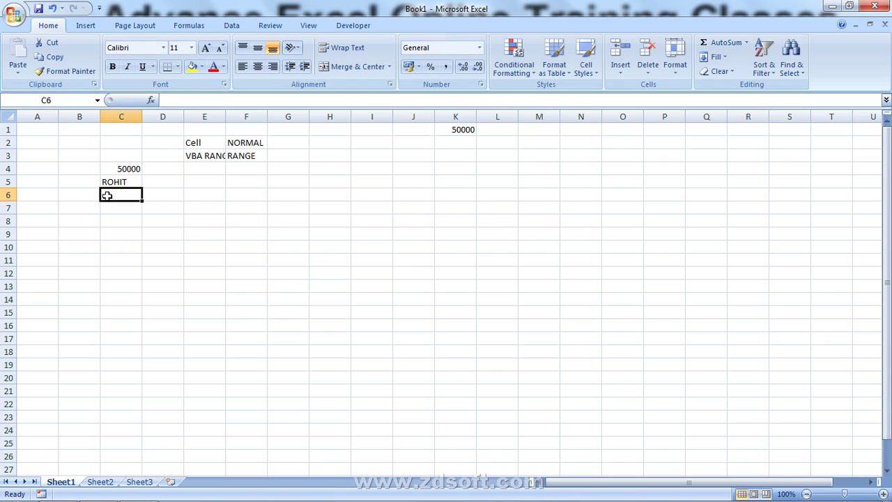
- Create the new workbook Book2, then go back to Book1 and begin a formula in C6
key(ctrl+n)
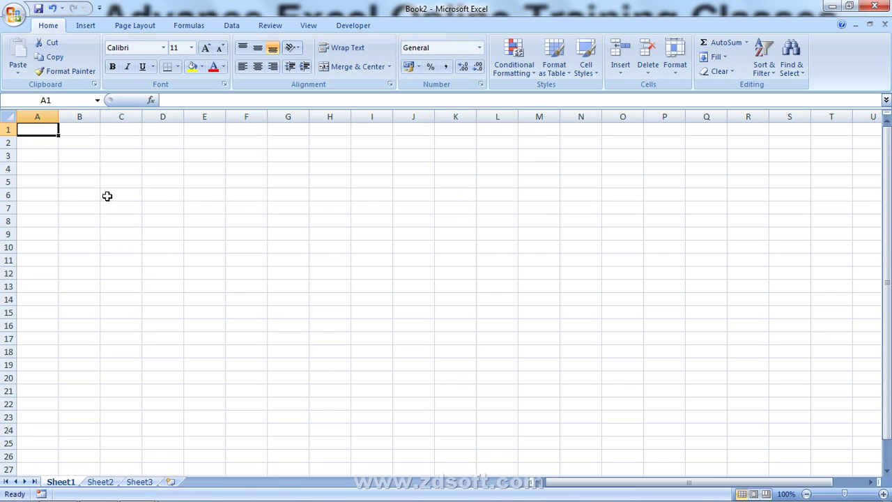
key(ctrl+w)
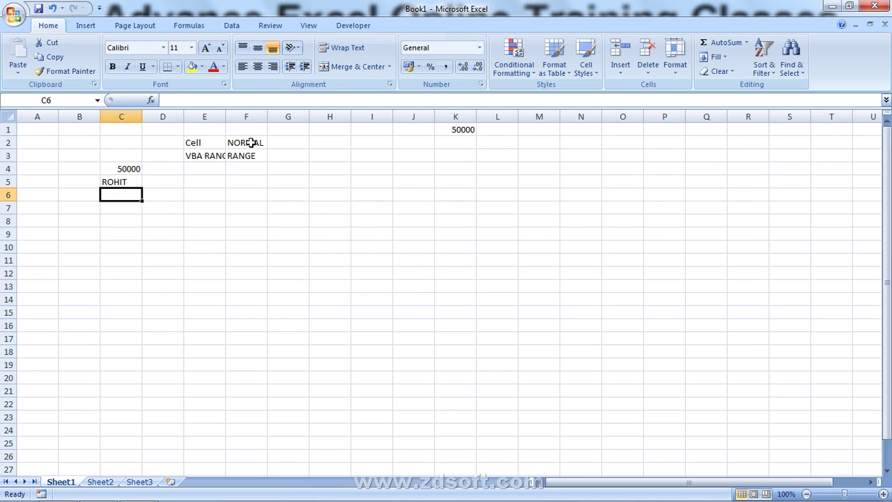
text(=)
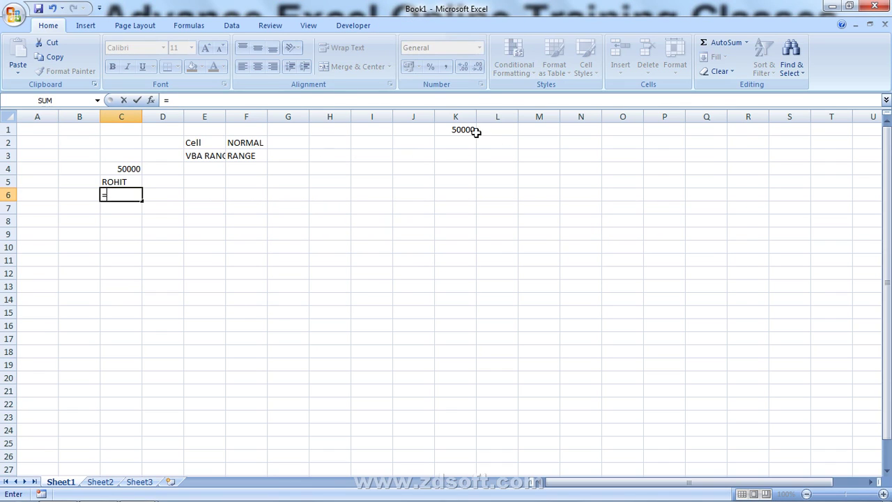
click(467, 129)
key(BackSpace)
key(BackSpace)
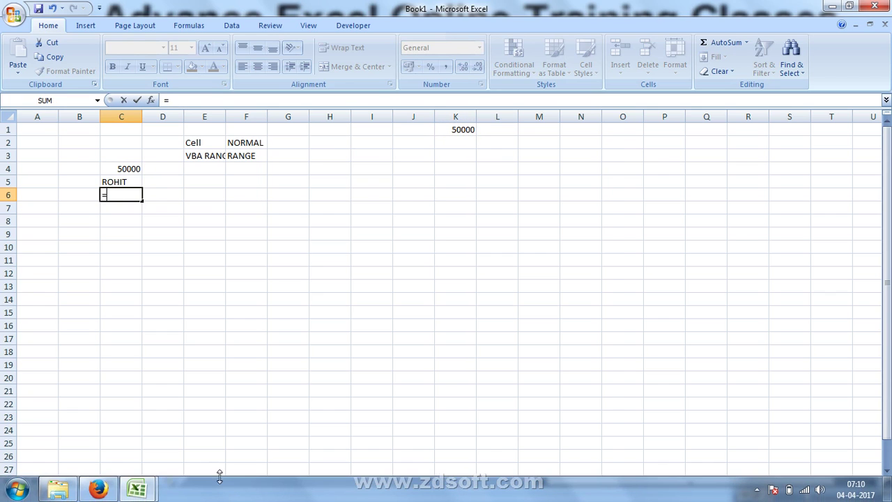
- Point the C6 formula at cell K1 in Book2 and commit the link
mouse_move(137, 495)
click(217, 439)
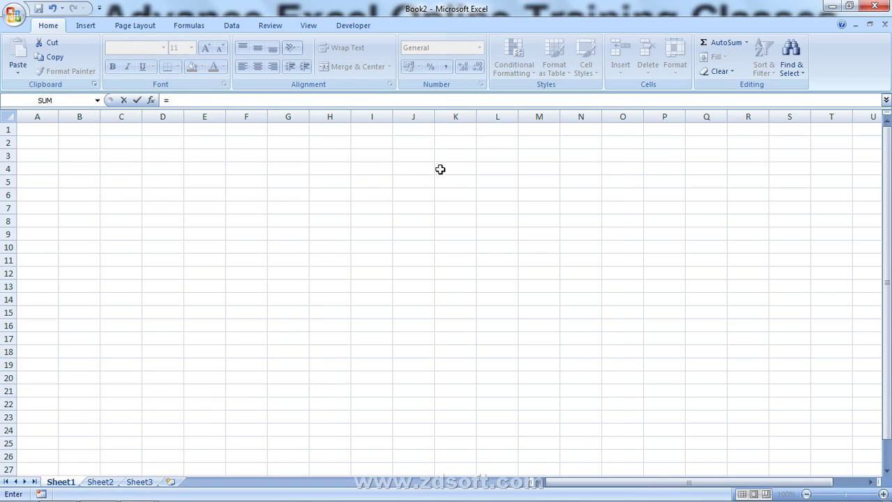
click(466, 129)
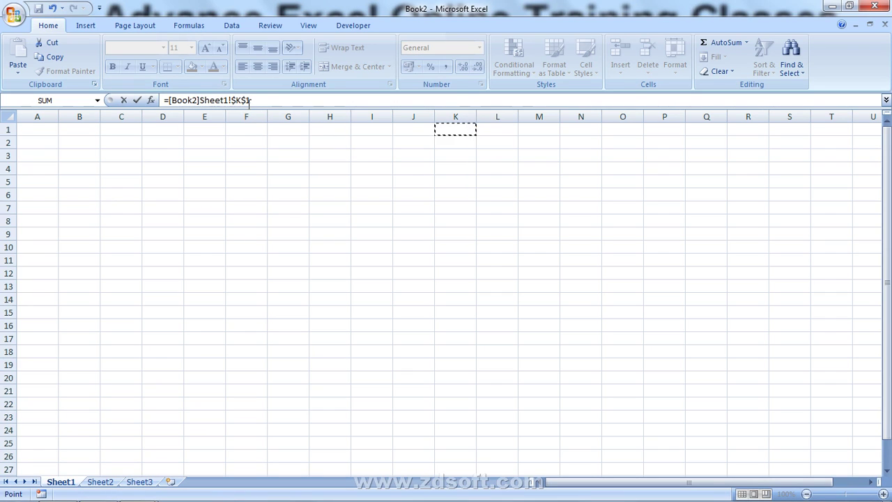
key(Return)
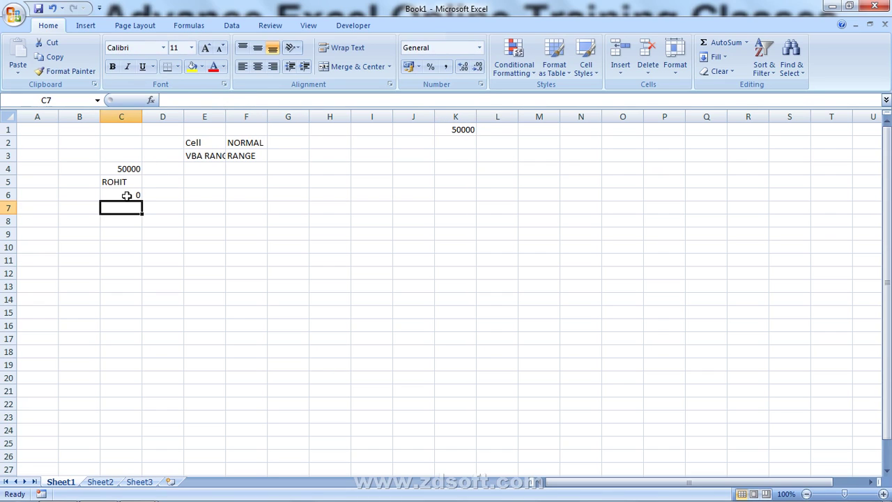
- Review the formulas in C6 and C4, selecting C4:C6 and then K2
click(125, 195)
click(125, 171)
drag(125, 173, 123, 195)
click(104, 171)
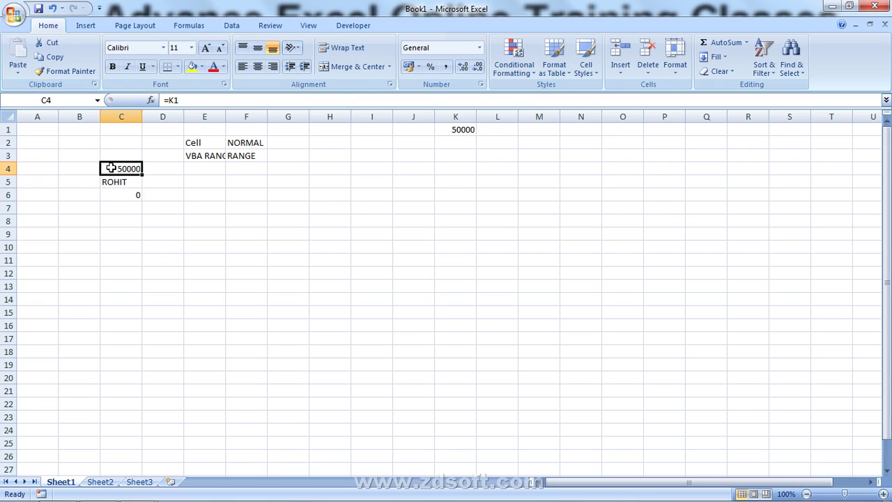
click(456, 142)
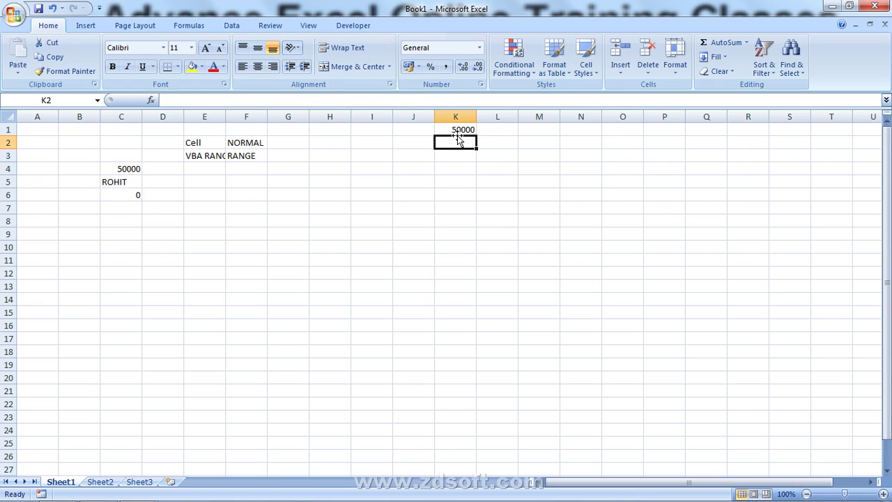
click(128, 181)
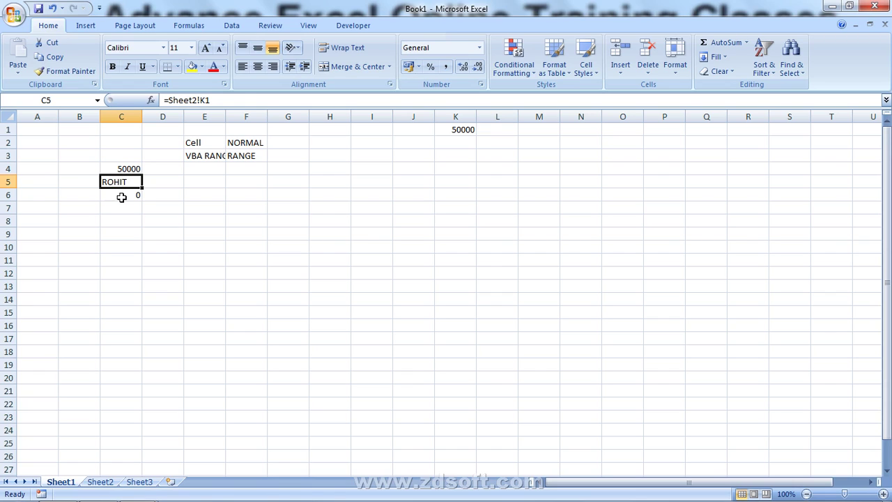
click(121, 197)
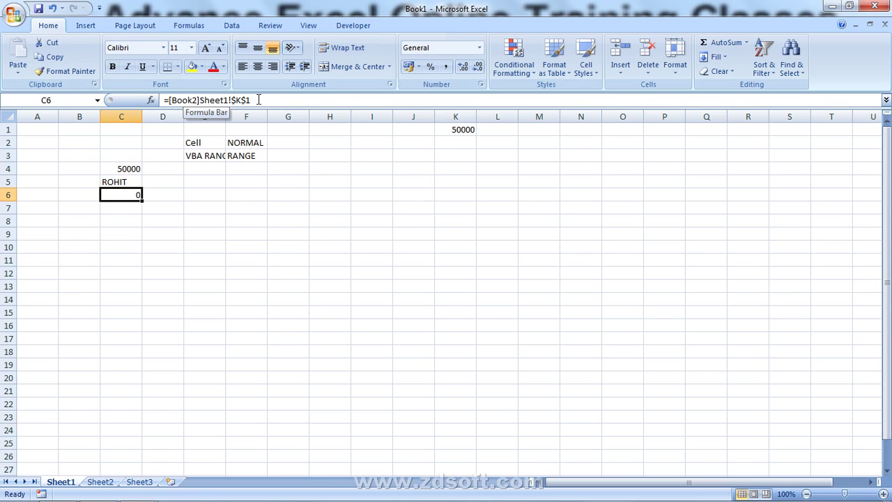
drag(258, 99, 124, 100)
key(Return)
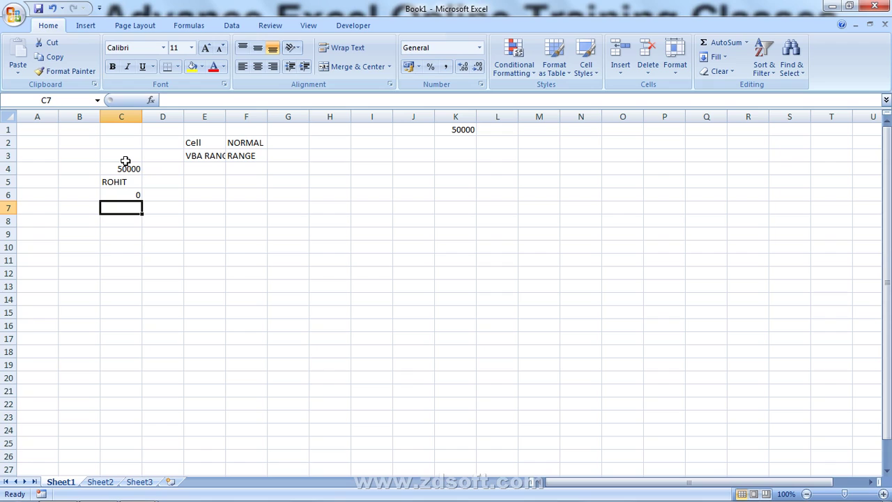
- Click around empty cells, column A, row 2 and the block J13:K15
drag(125, 282, 122, 273)
click(125, 248)
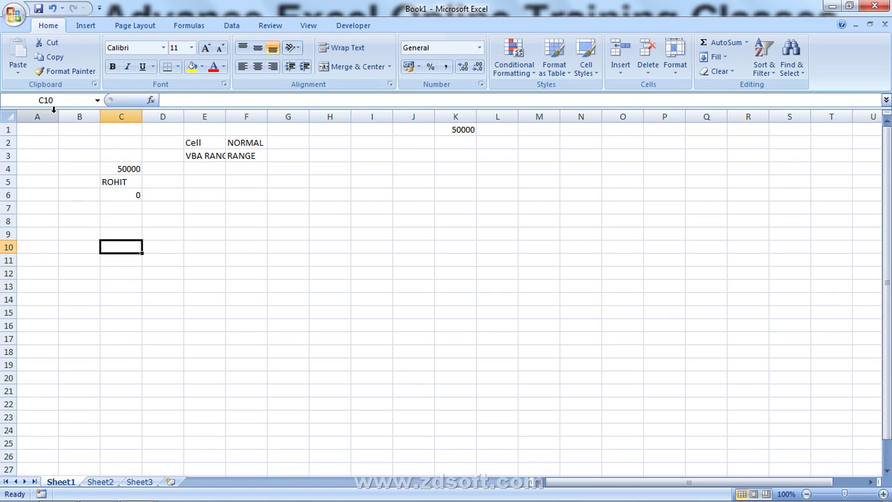
click(38, 147)
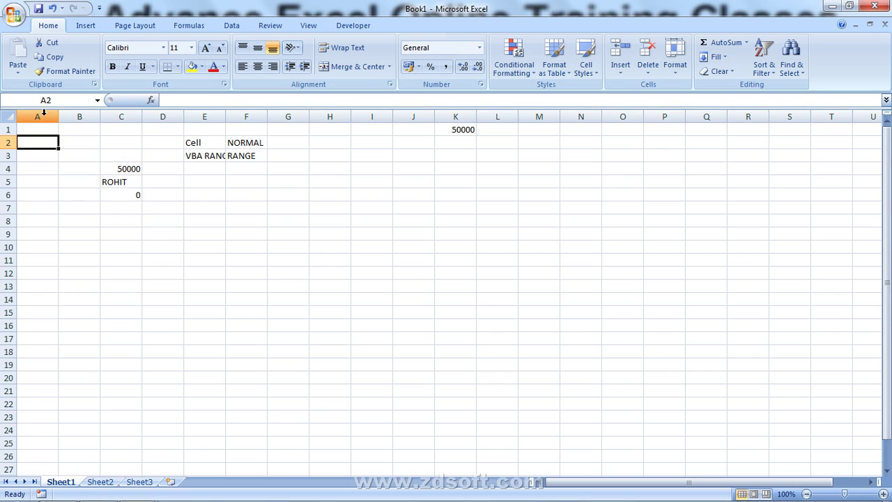
click(35, 117)
click(9, 143)
click(32, 143)
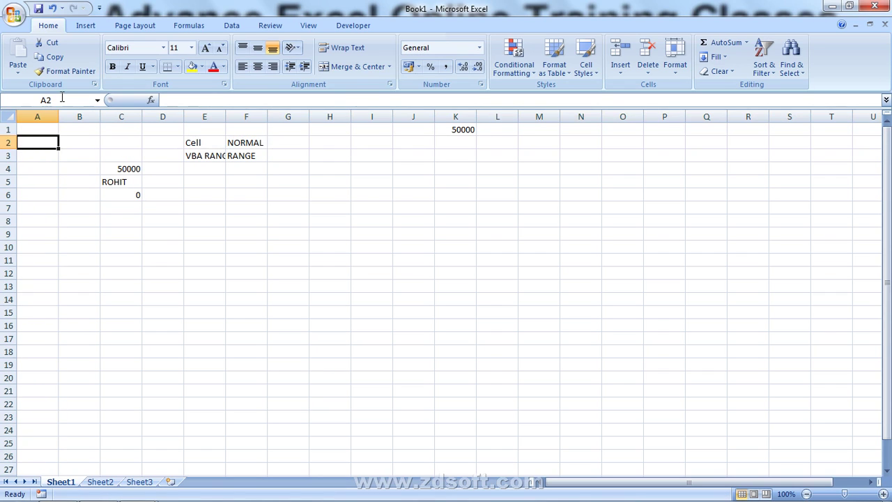
drag(449, 311, 413, 286)
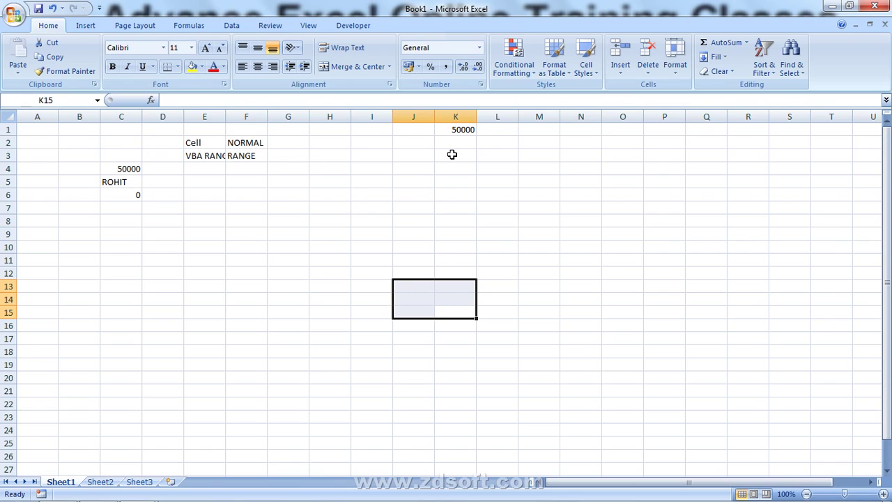
click(449, 310)
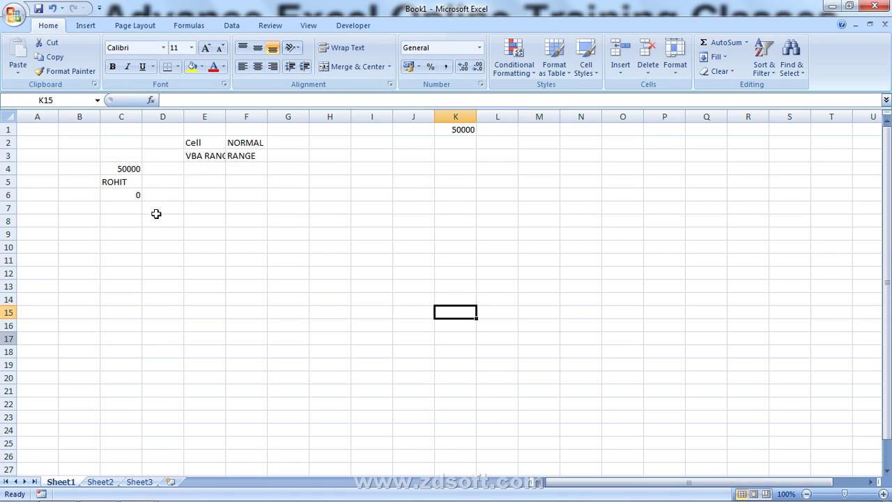
- Select C2:F8, copy it, and delete its contents
drag(130, 143, 258, 215)
key(ctrl+c)
key(Escape)
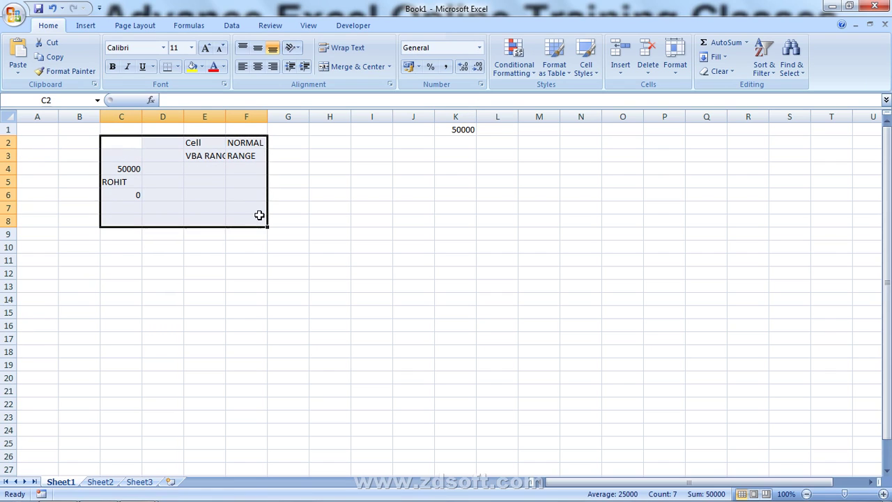
key(Delete)
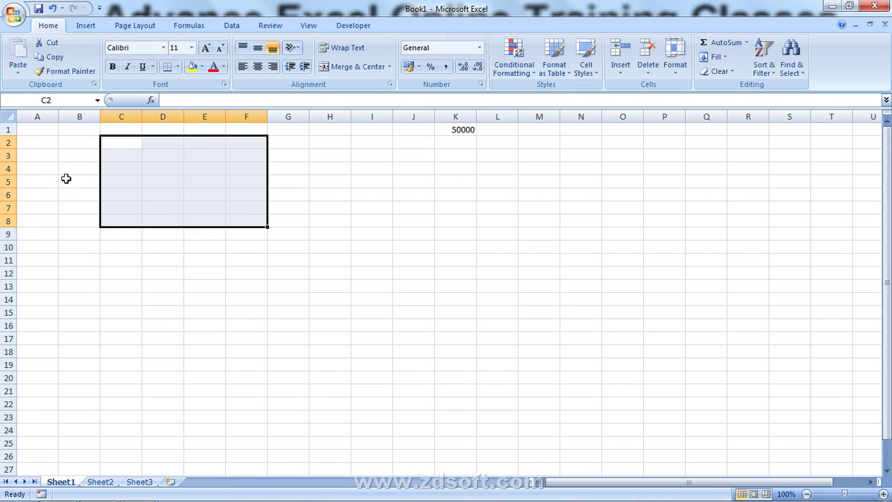
click(65, 179)
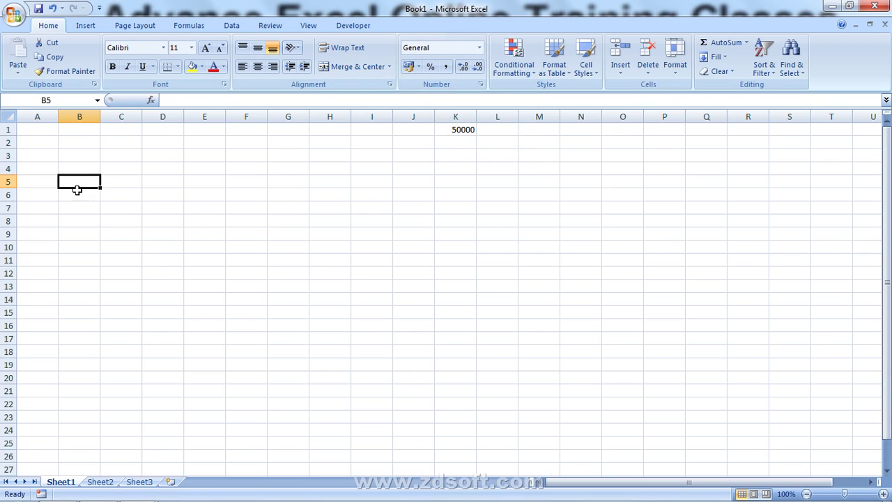
- Enter the date 3-4-2017 in B5, then replace it with 3
text(3)
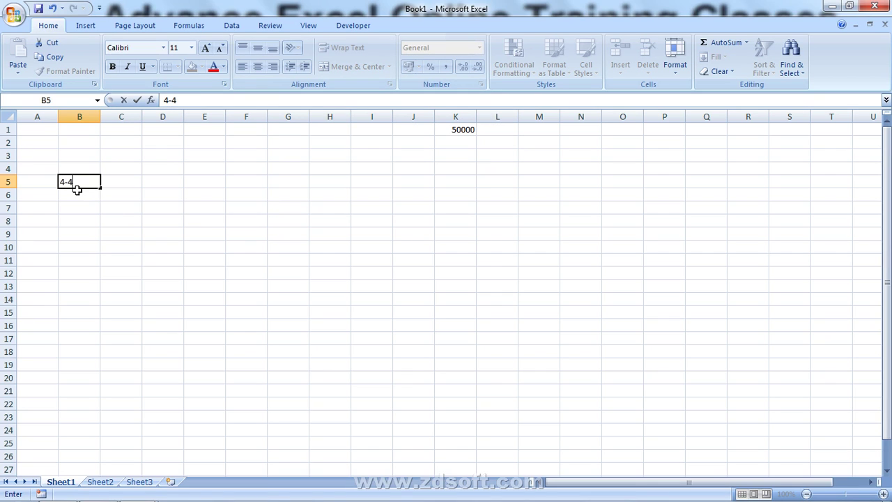
text(-4-2017)
key(Return)
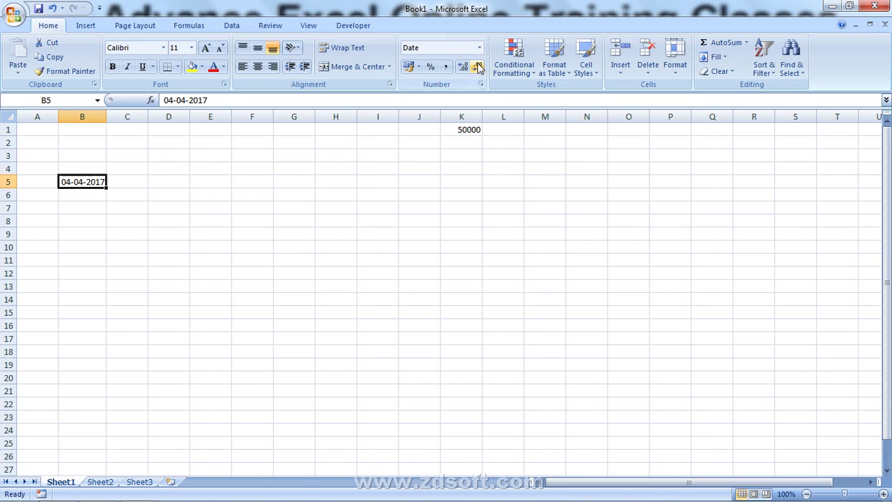
key(Delete)
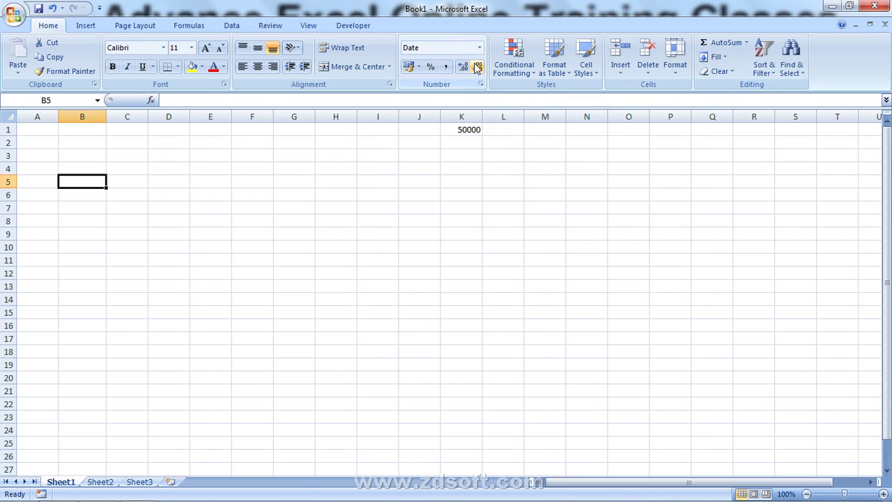
text(3)
key(Return)
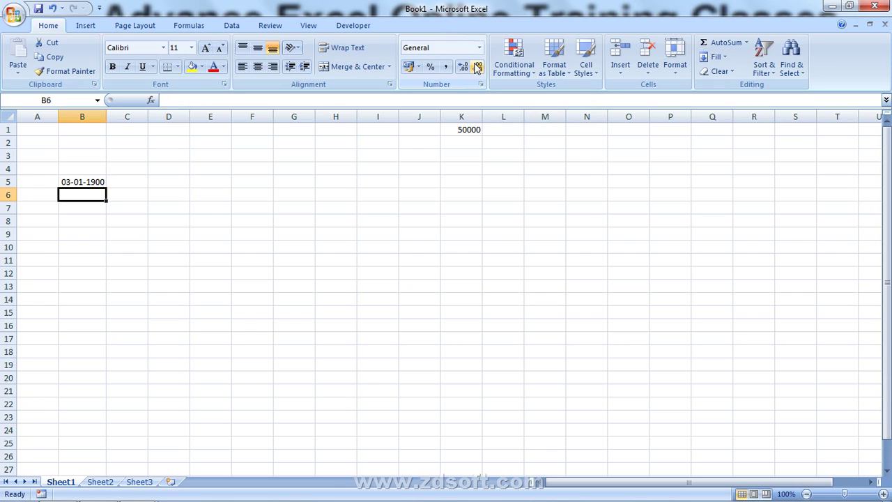
- Switch B5 to General number format so it shows plain 3
key(Up)
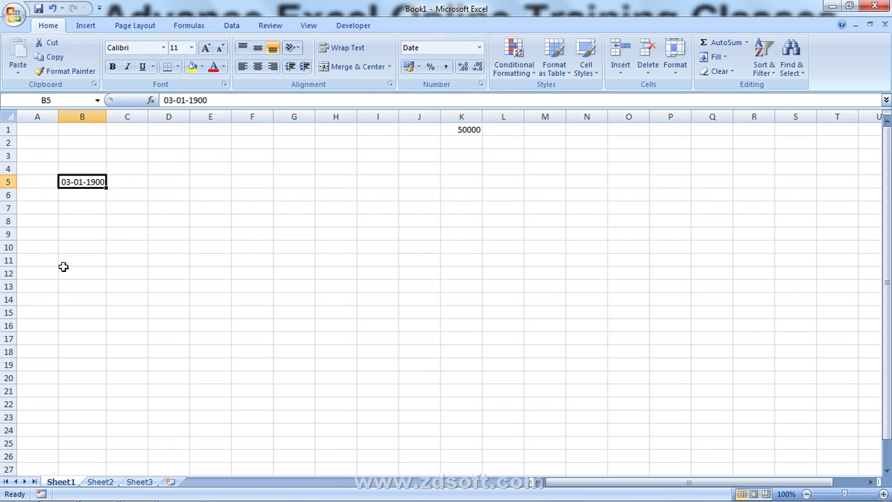
click(479, 48)
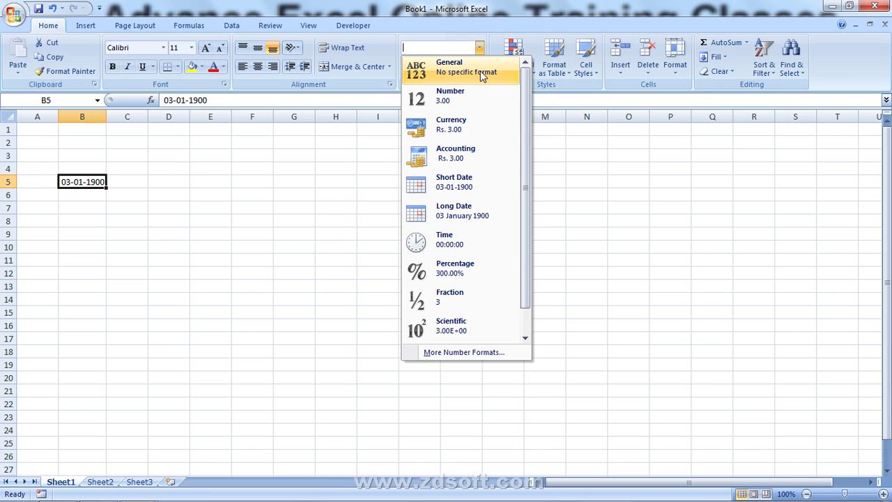
click(480, 72)
click(240, 154)
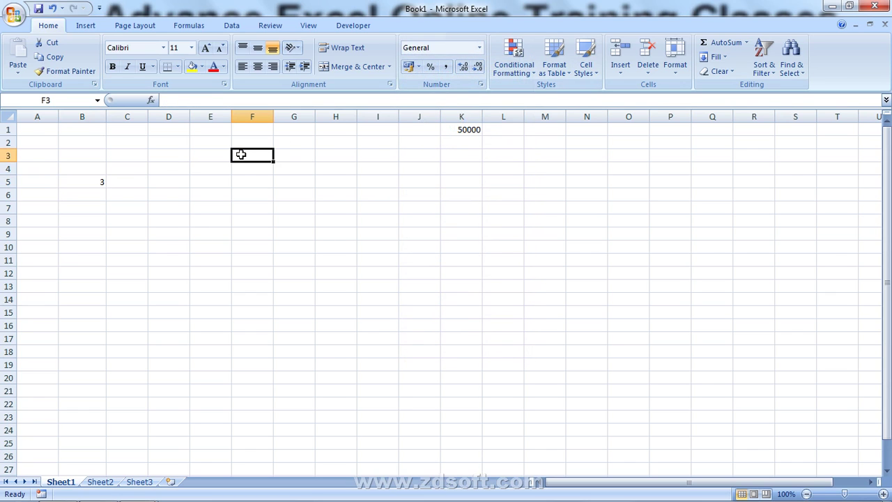
- Enter 07:12 in F3 and reformat it as General, showing 0.3
text(07:12)
key(Return)
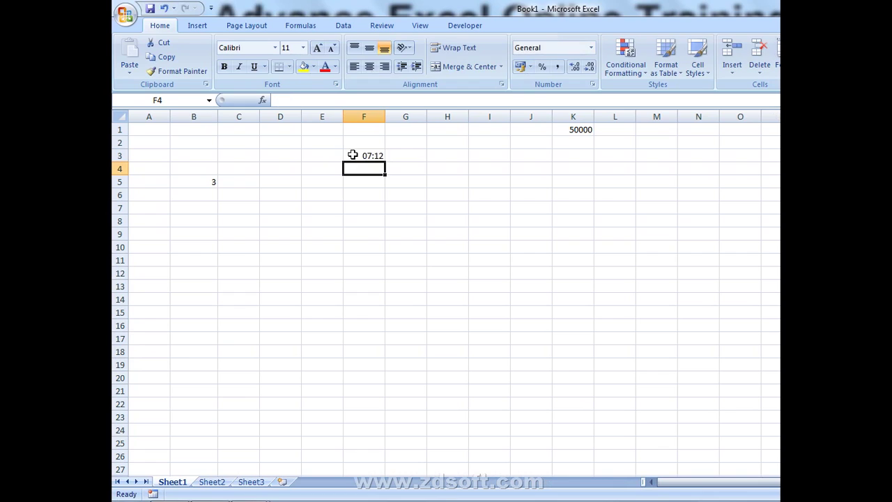
click(353, 154)
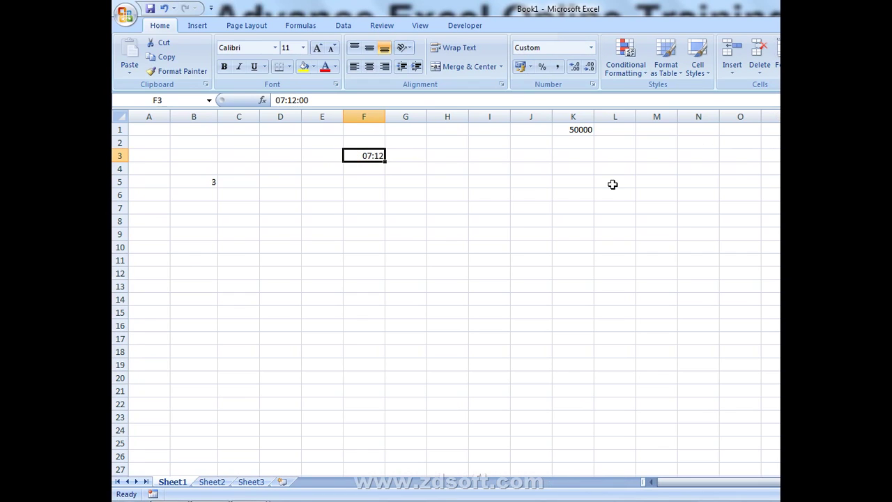
click(416, 170)
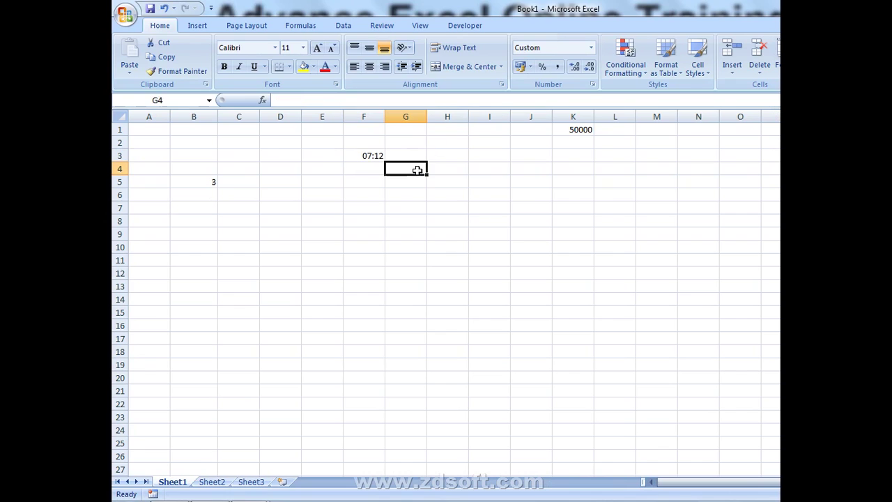
click(374, 154)
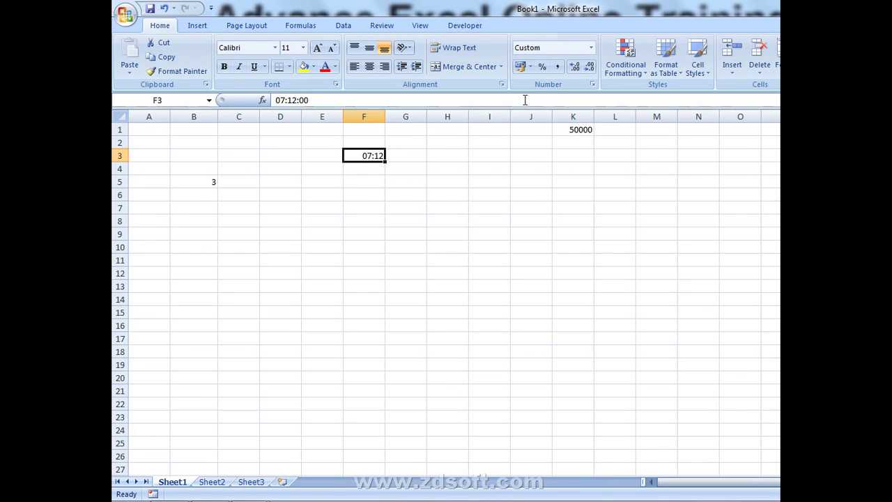
click(590, 47)
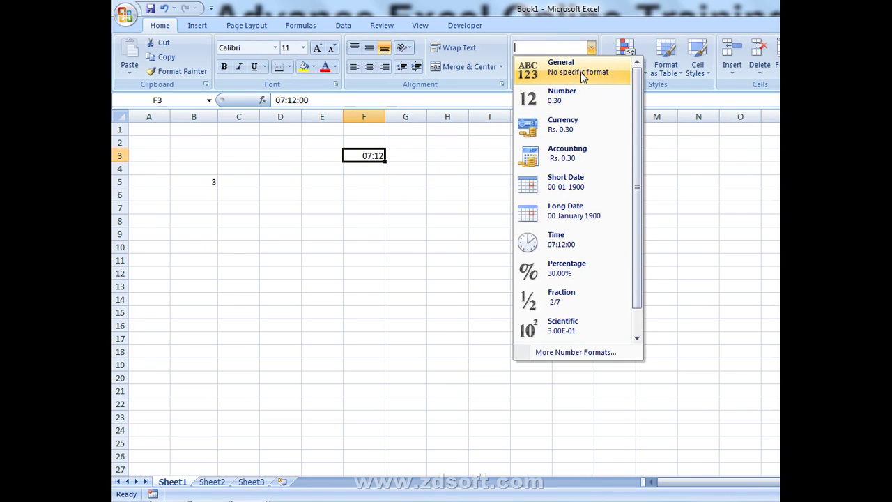
click(580, 72)
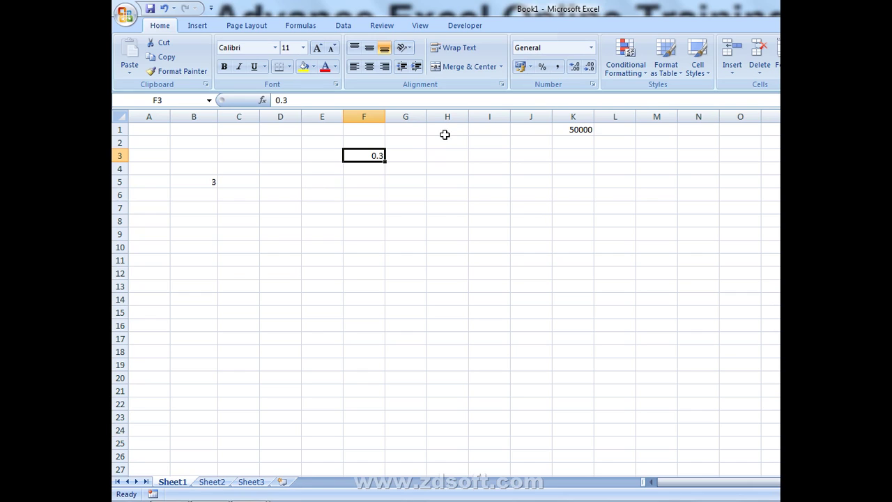
- Enter 1 in G3 and '24 HOUR' in H3
click(398, 155)
text(1)
key(Return)
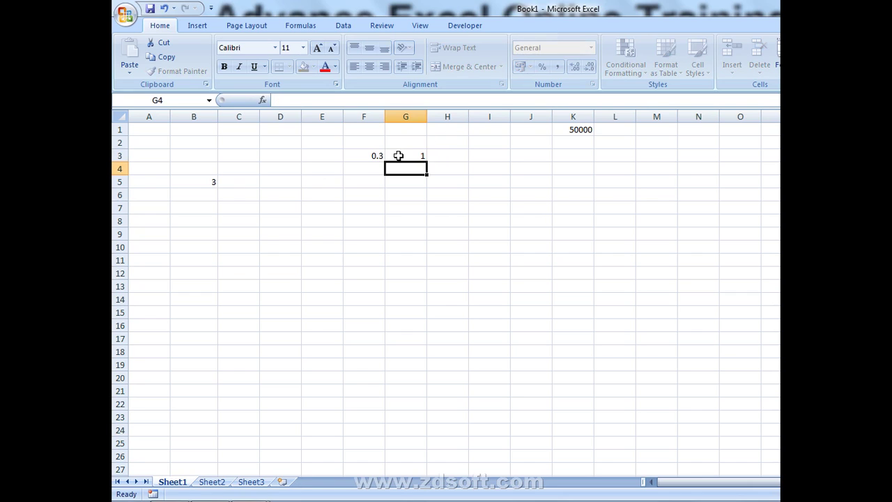
click(398, 155)
key(Right)
text(24)
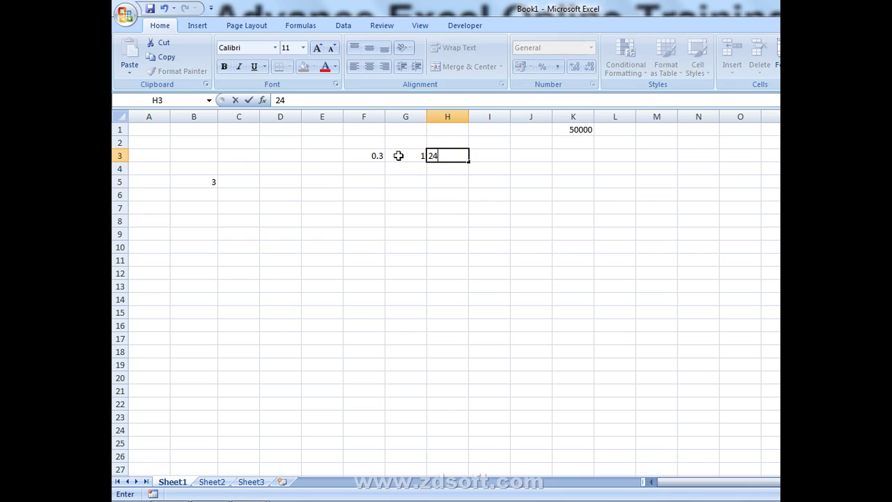
text( HOUR)
key(Return)
- Enter 1 in G4 and 100% in H4
key(Left)
text(1)
key(Return)
key(Up)
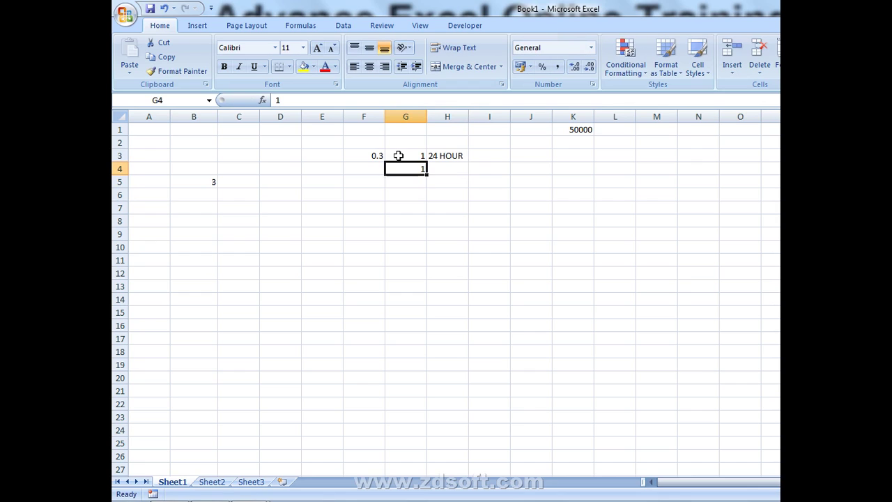
key(Right)
text(100)
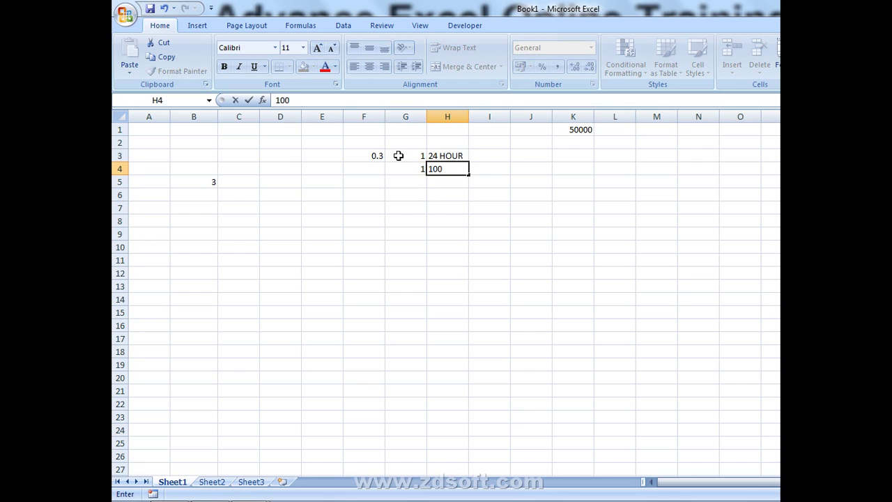
text(%)
key(Return)
key(Up)
key(Up)
key(Left)
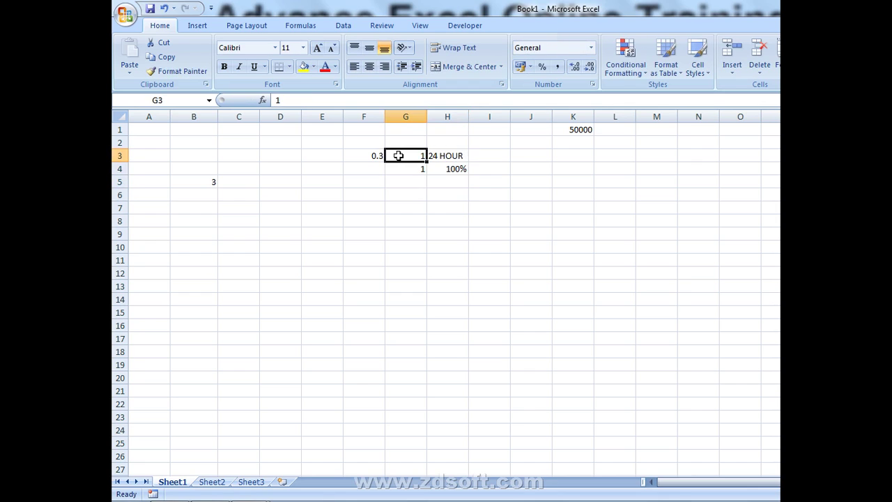
key(Down)
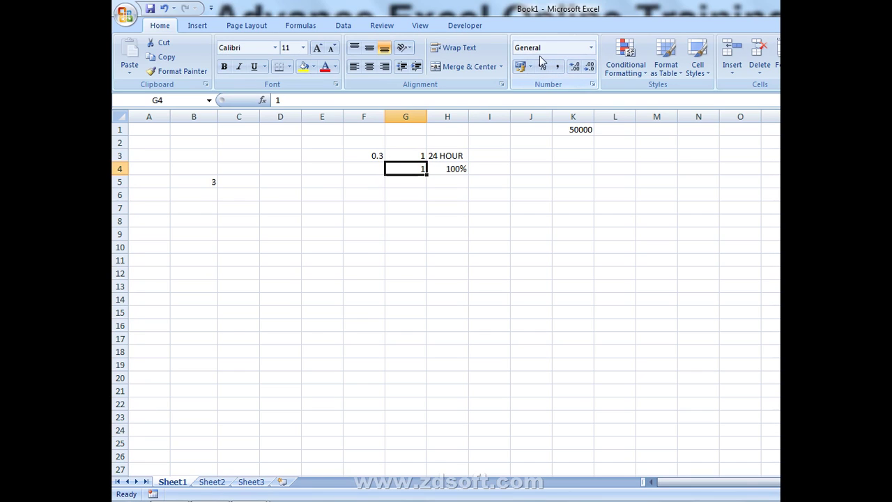
scroll(466, 113, down, 2)
scroll(233, 161, up, 2)
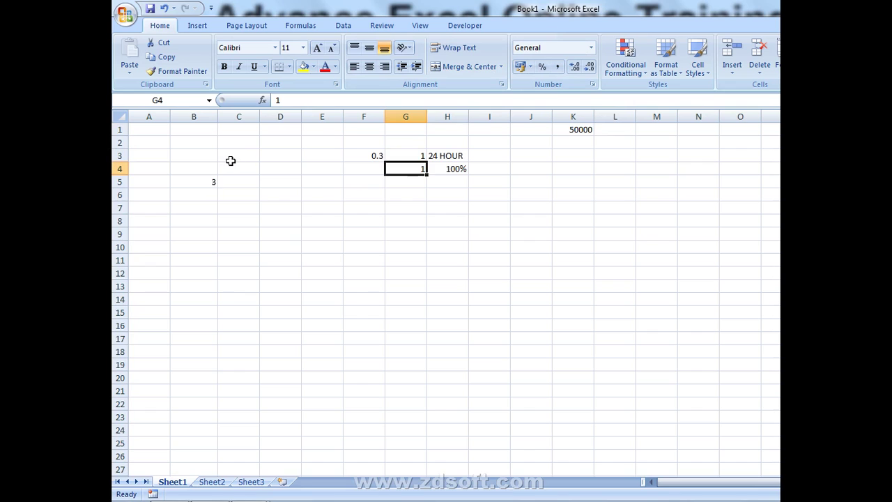
- Clear columns B through N and type the heading VALUE in A1
drag(201, 118, 682, 100)
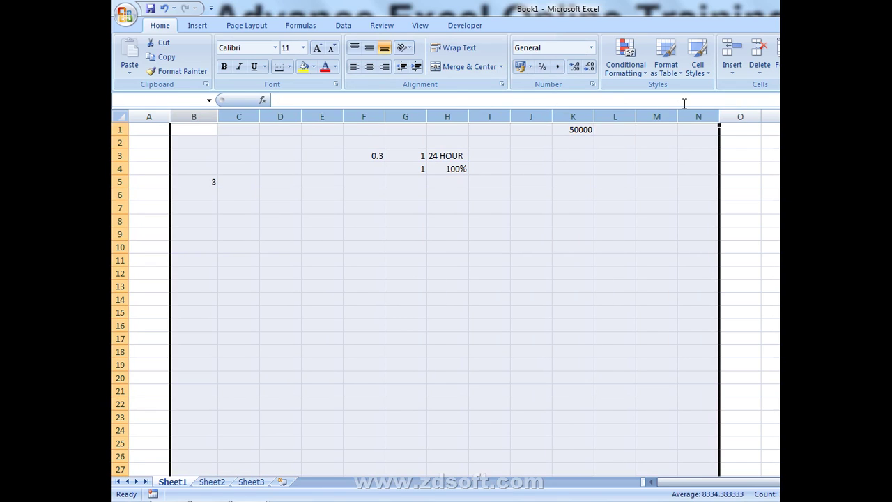
key(Delete)
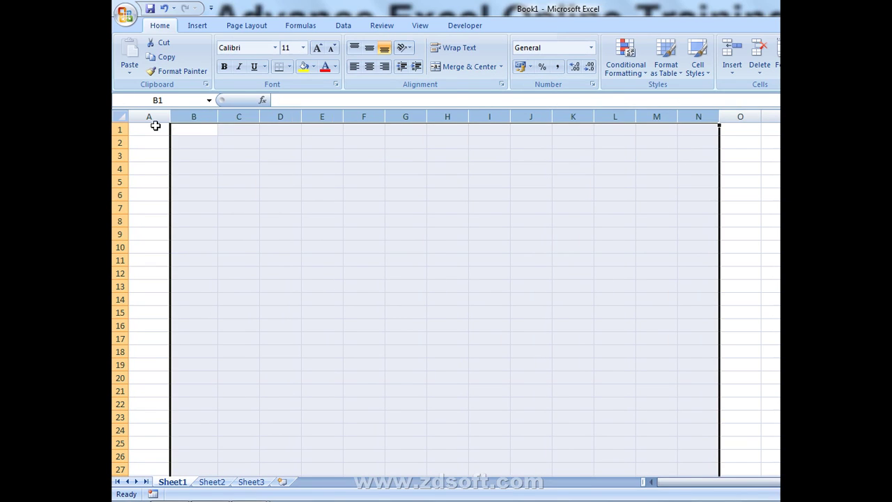
click(151, 126)
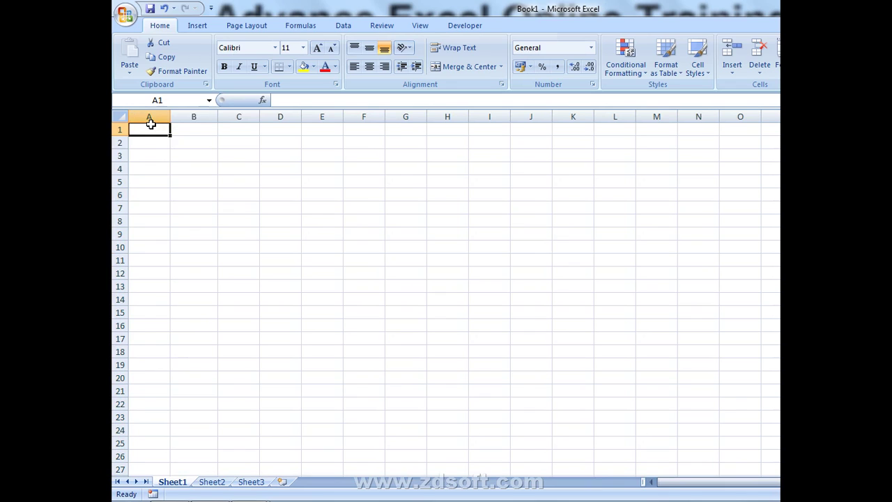
text(VA)
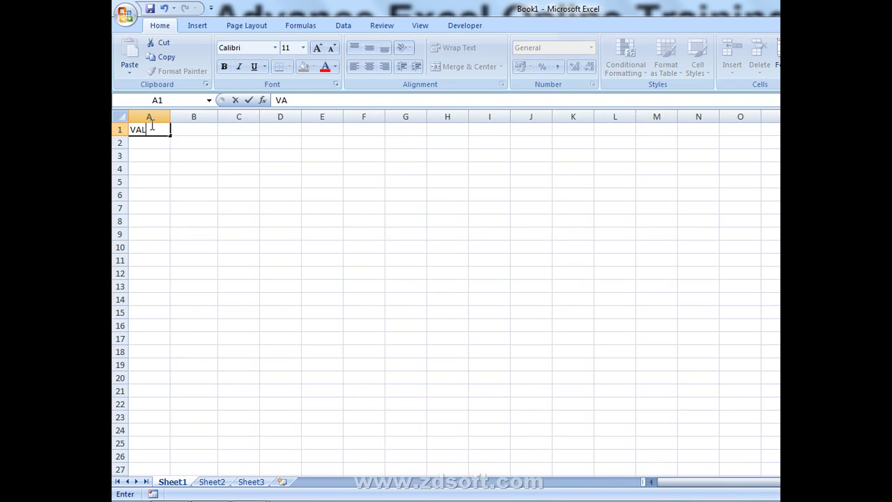
text(LUE)
key(Return)
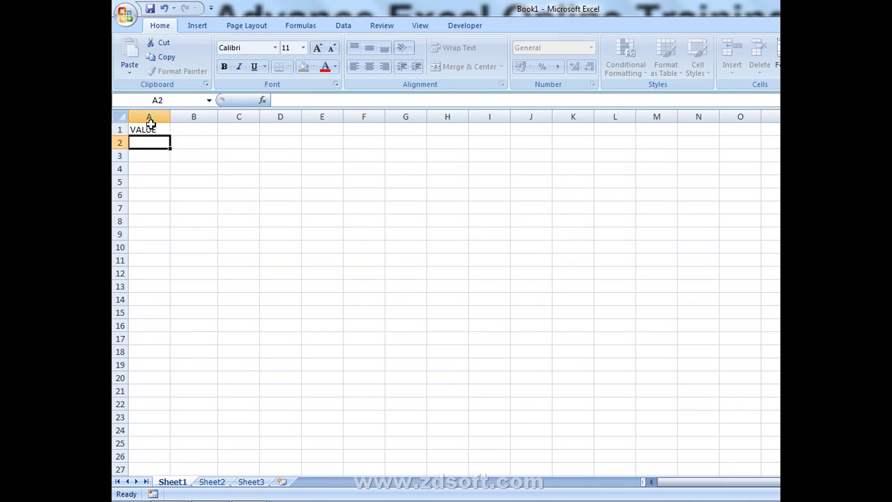
text(0001)
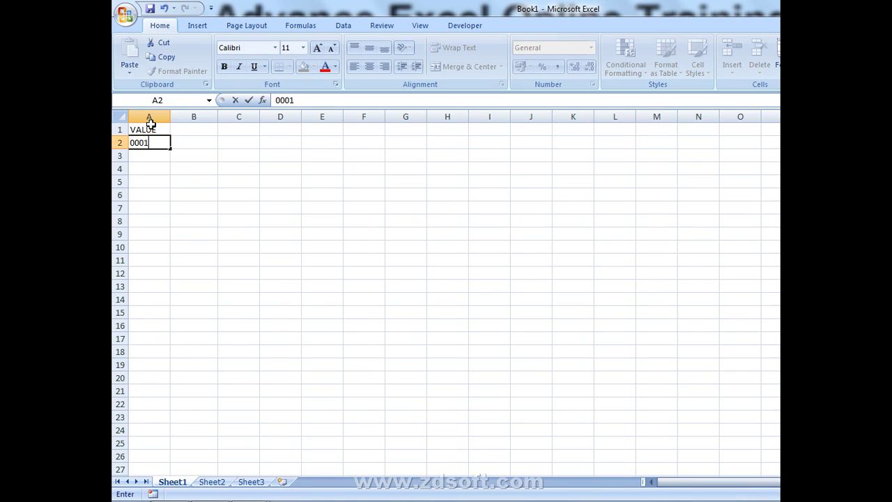
- Try entering 0001 and 0002 as numbers, which drop their leading zeros
key(Return)
text(000)
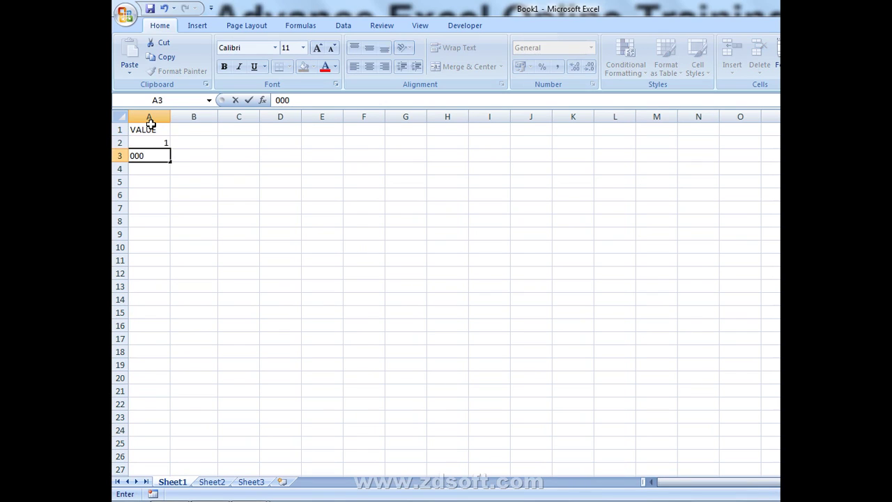
key(Return)
key(Up)
key(Up)
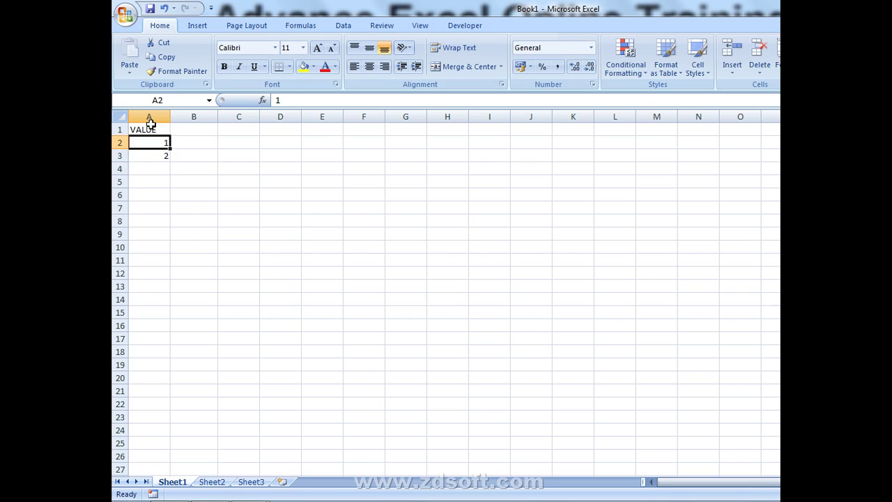
- Enter '0001 through '0004 in A2:A5 as text, keeping the leading zeros
text('0)
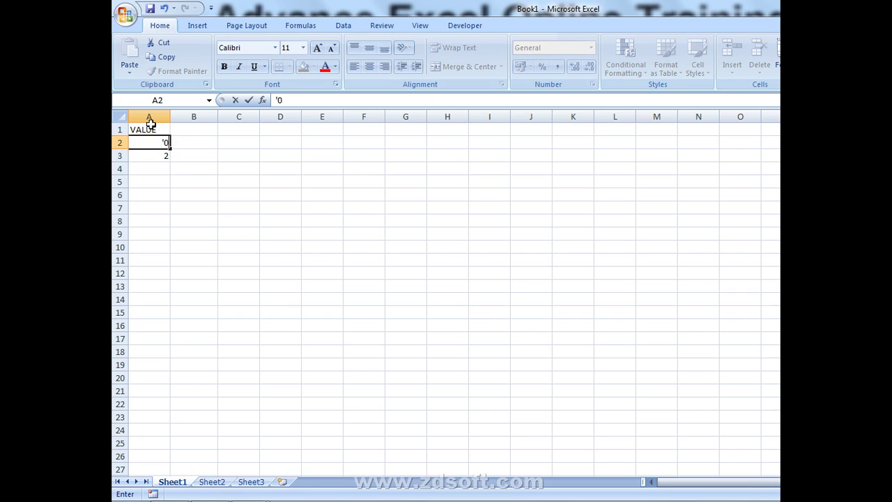
text(001)
key(Return)
text('000)
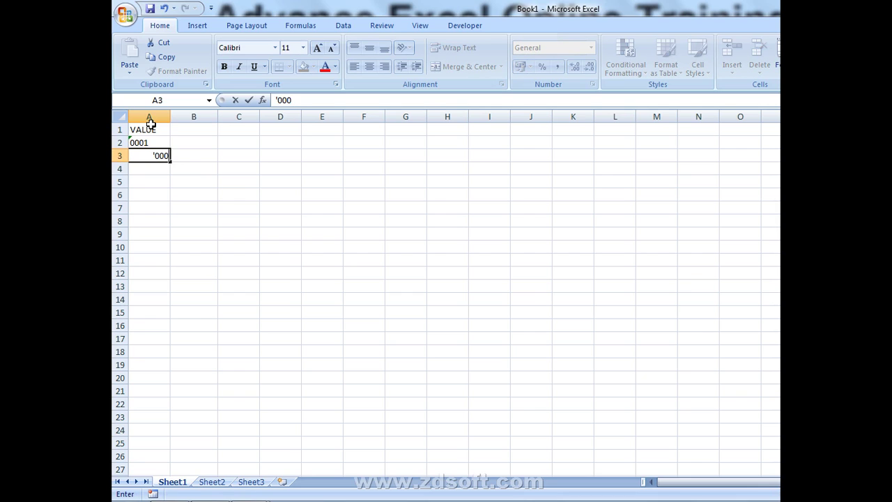
text(2)
key(Return)
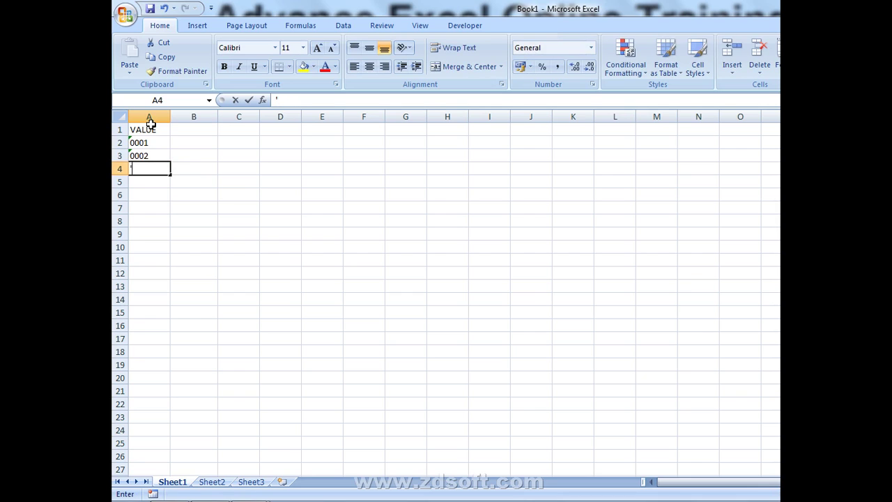
text('0003)
key(Return)
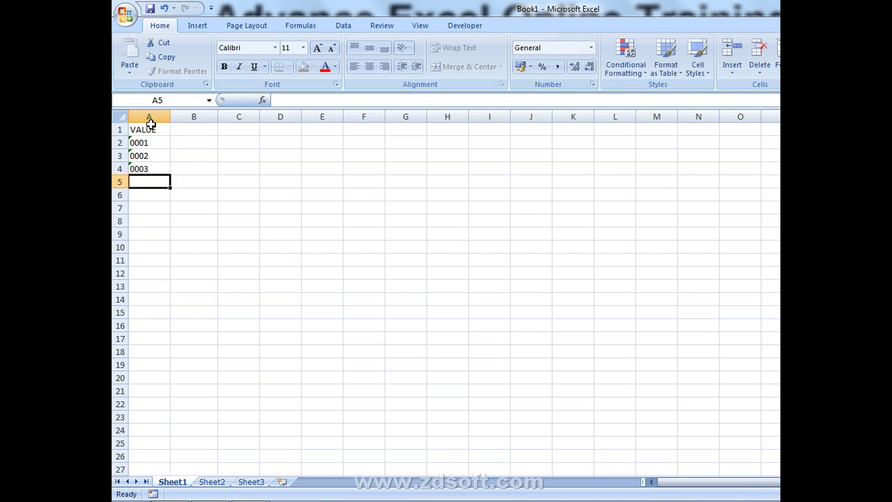
text('0004)
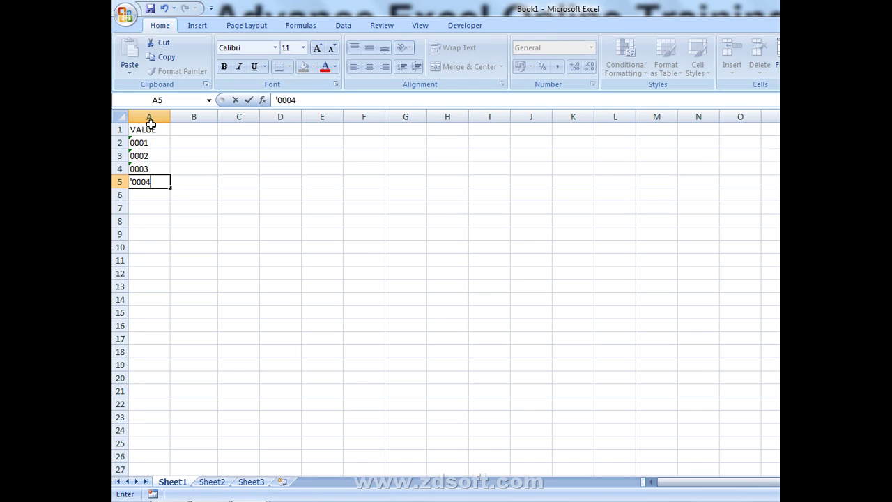
key(Return)
drag(152, 142, 155, 189)
click(234, 158)
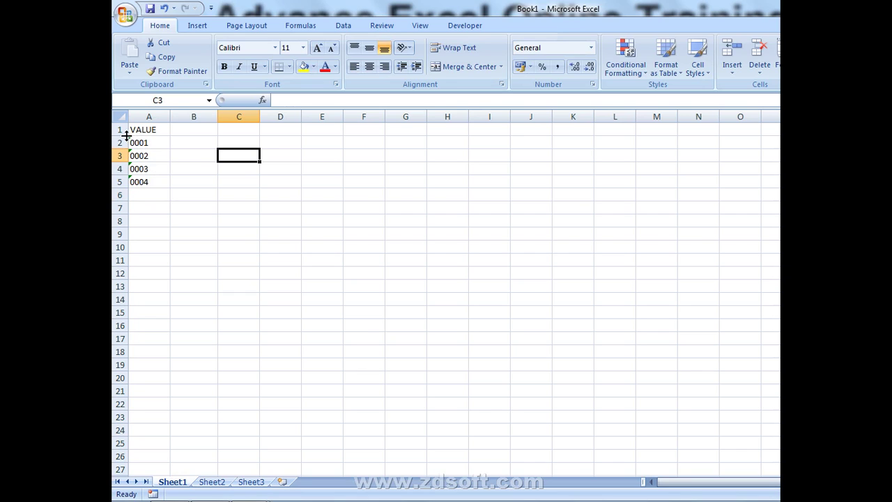
- Check the number-stored-as-text warning on A3 and close it without changes
click(140, 157)
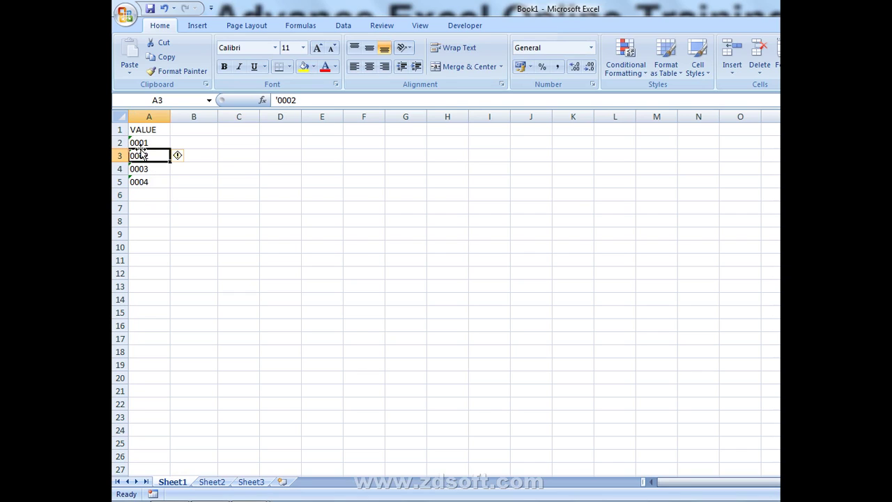
click(187, 157)
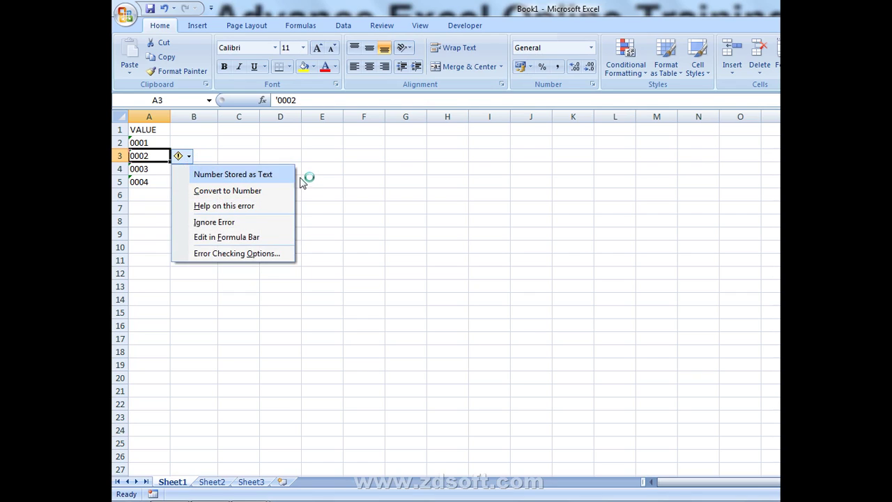
click(327, 167)
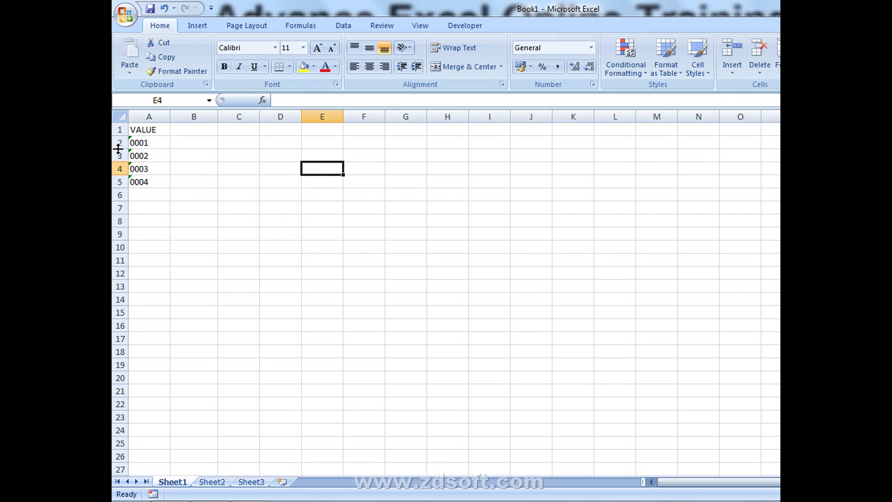
- Inspect the text entries 0001 and 0004 in A2 and A5, then select B2:B5
click(163, 140)
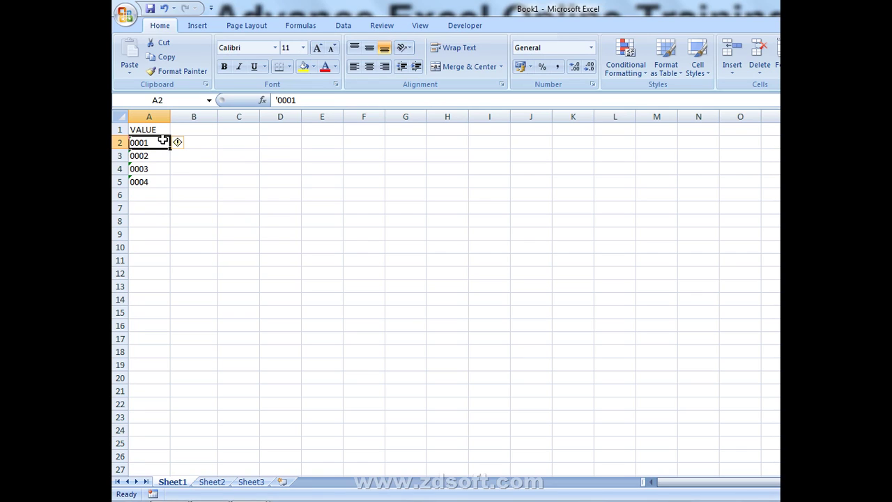
click(268, 161)
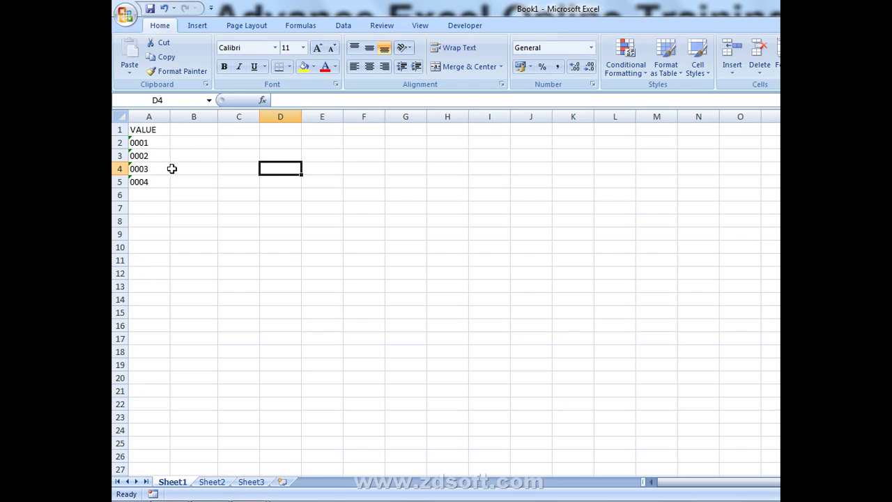
click(140, 143)
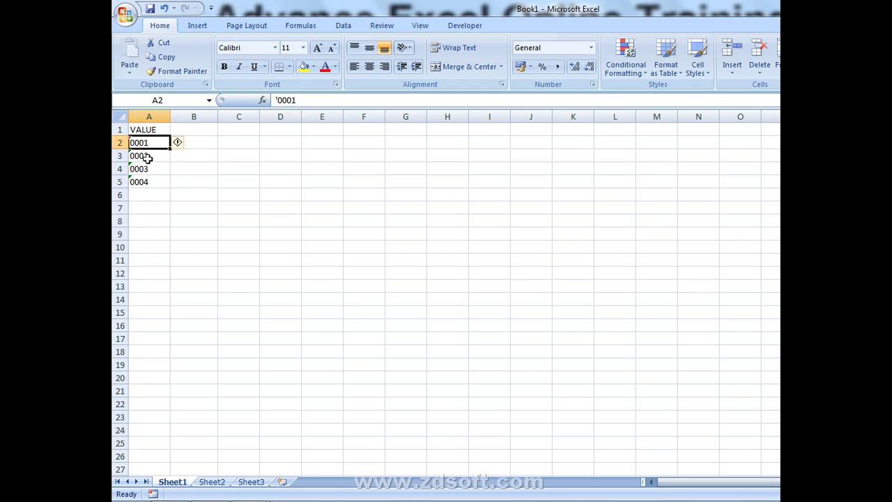
click(139, 184)
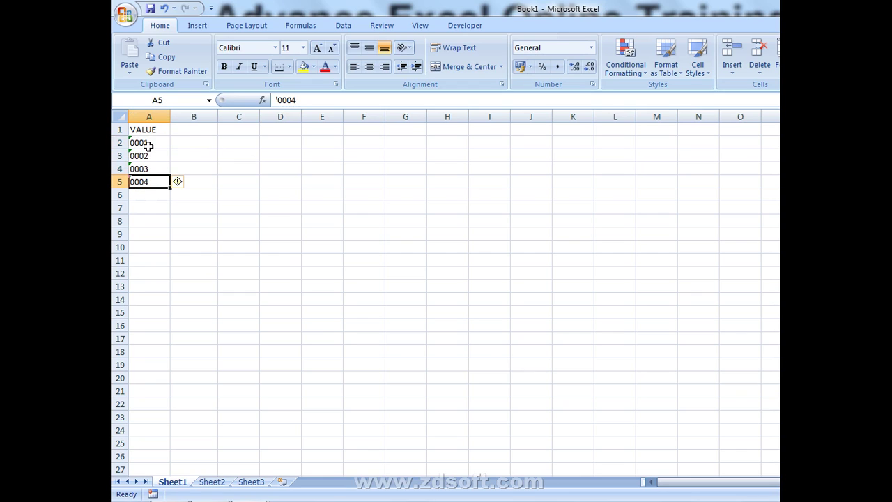
click(197, 138)
drag(197, 138, 198, 186)
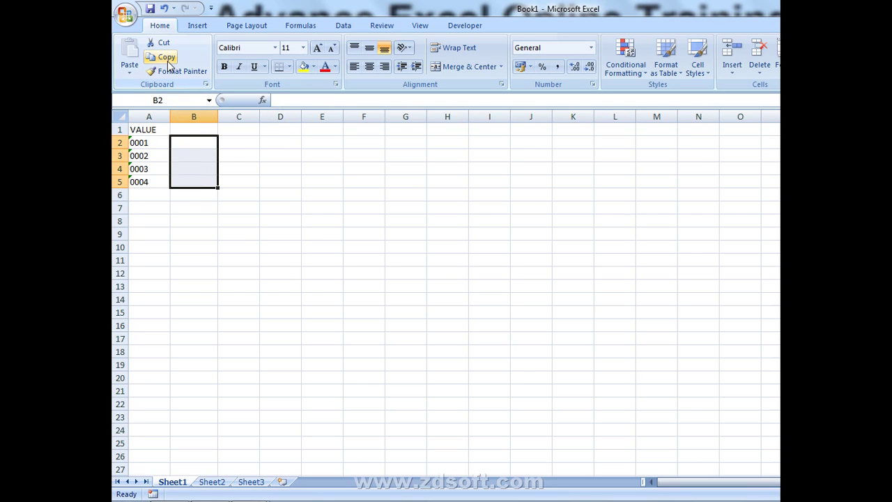
- Enter the formula =VALUE(A2) in B2
click(174, 142)
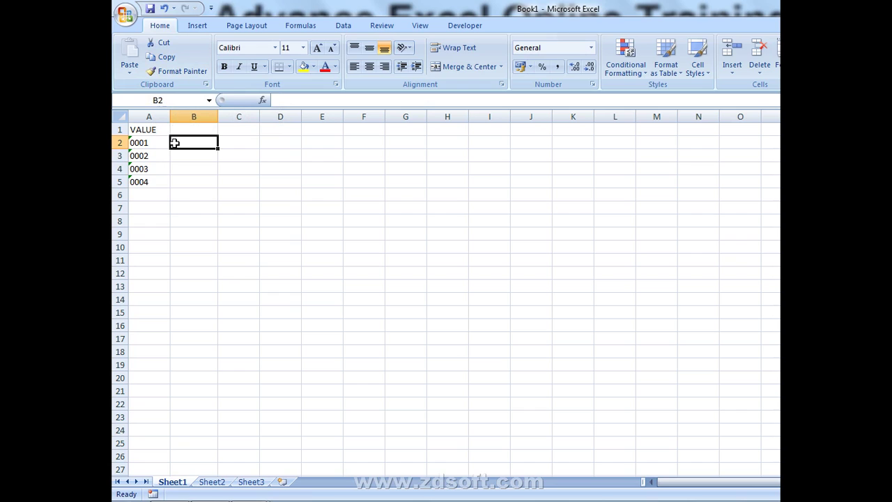
text(=VA)
key(Tab)
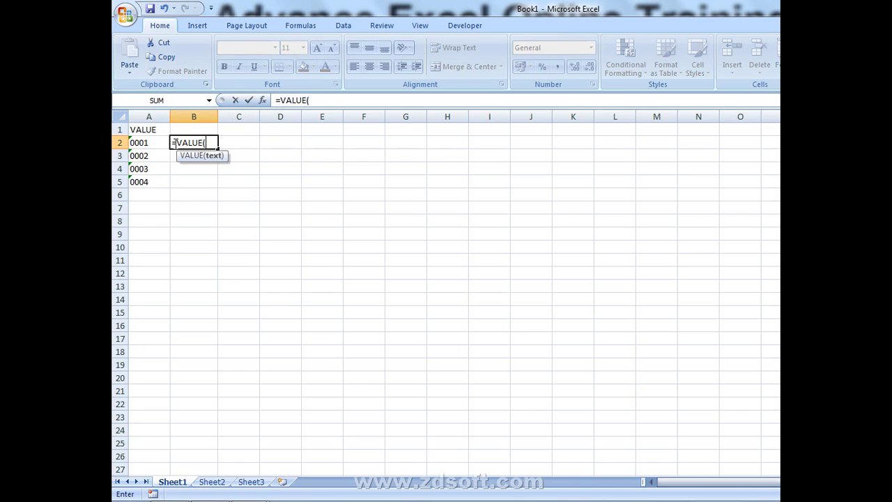
key(Left)
key(Return)
key(Up)
- Fill the VALUE formula down through B2:B5 with Ctrl+D and check the results
key(Left)
key(ctrl+Down)
key(Right)
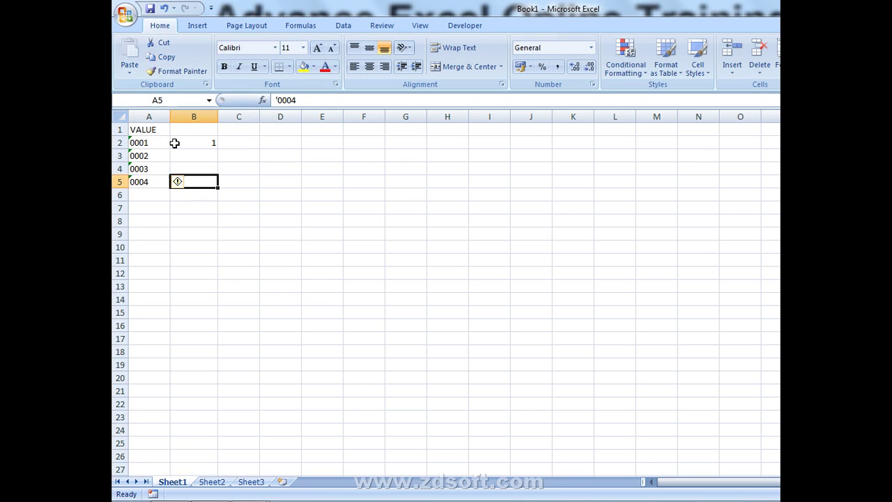
key(ctrl+shift+Up)
key(ctrl+d)
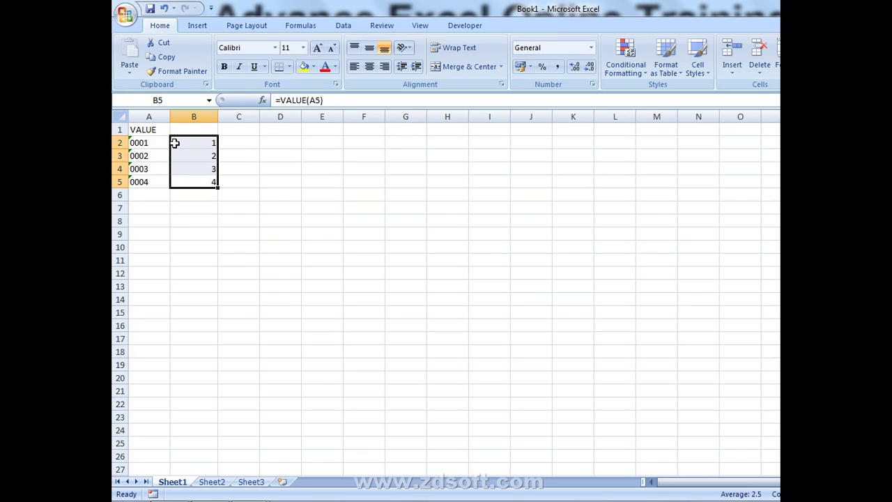
key(Up)
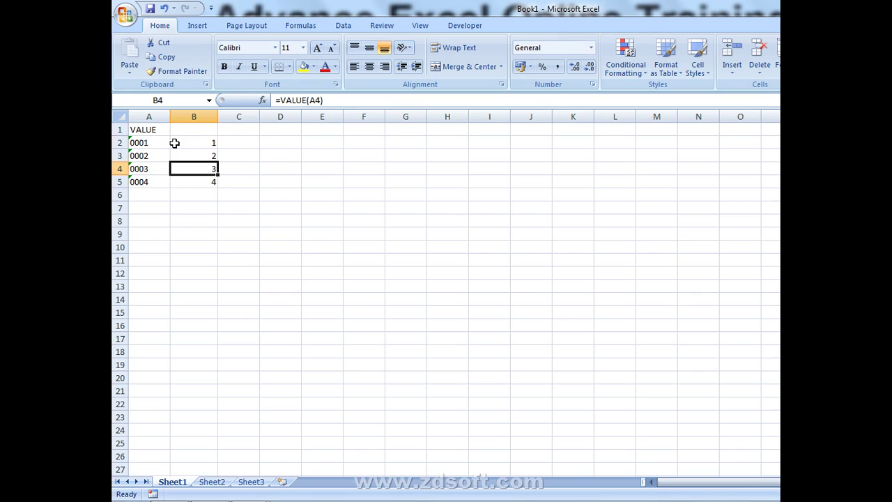
key(Up)
key(Up)
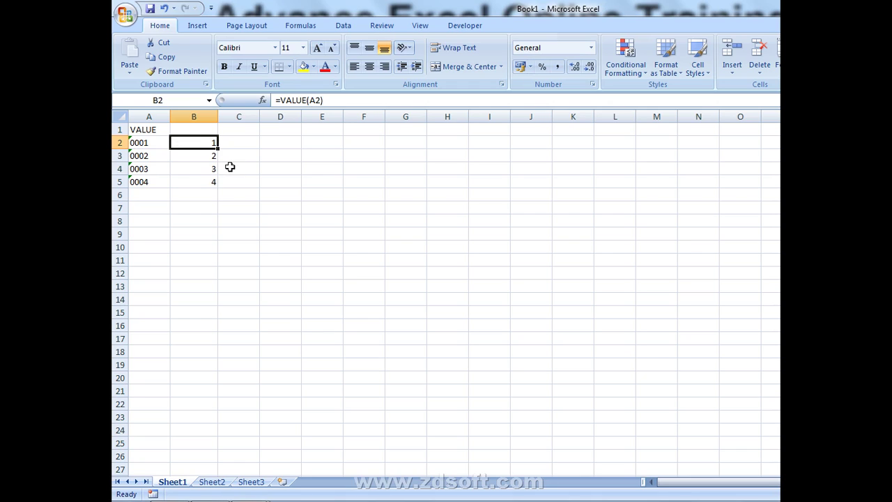
- Convert the text 0001–0004 in A2:A5 to numbers with Data > Text to Columns
click(157, 145)
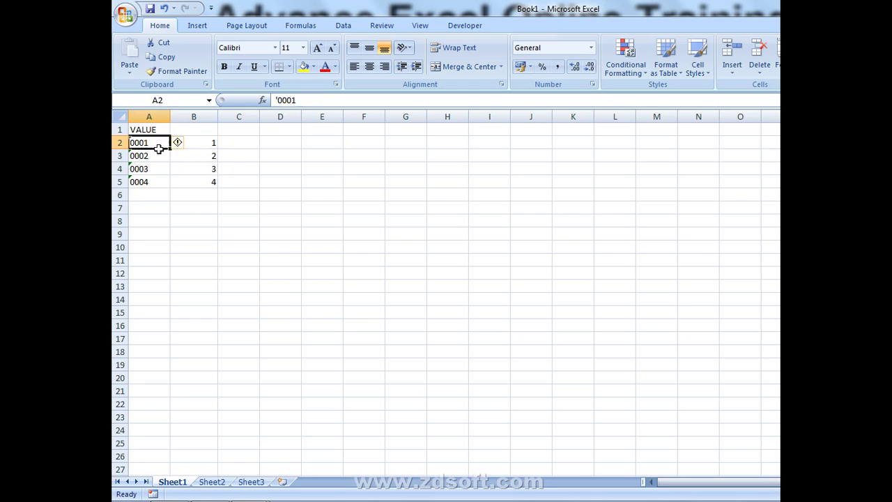
drag(159, 148, 140, 181)
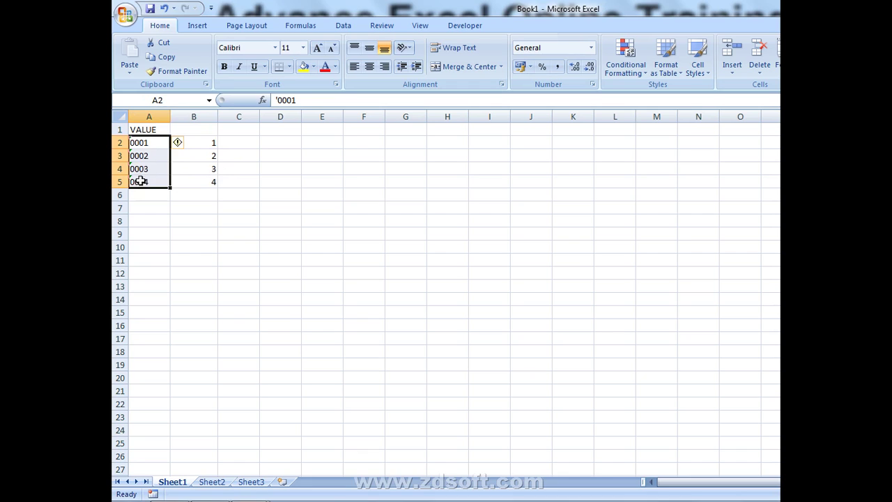
click(212, 148)
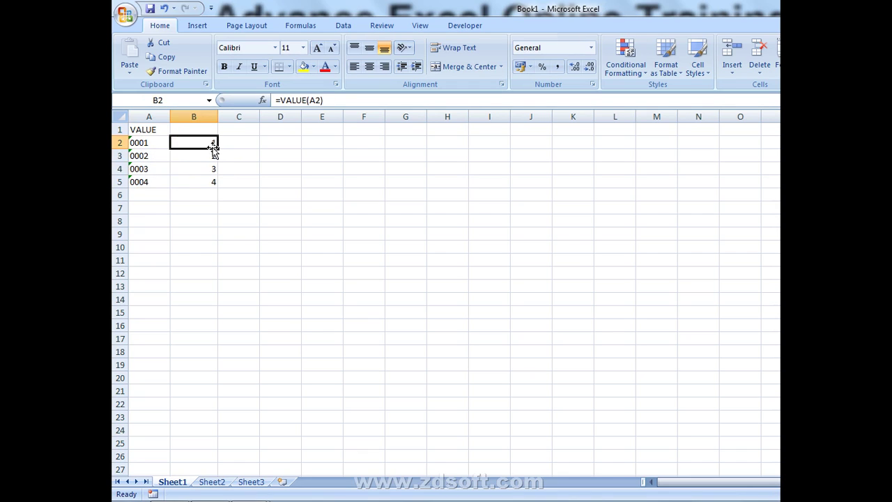
click(241, 140)
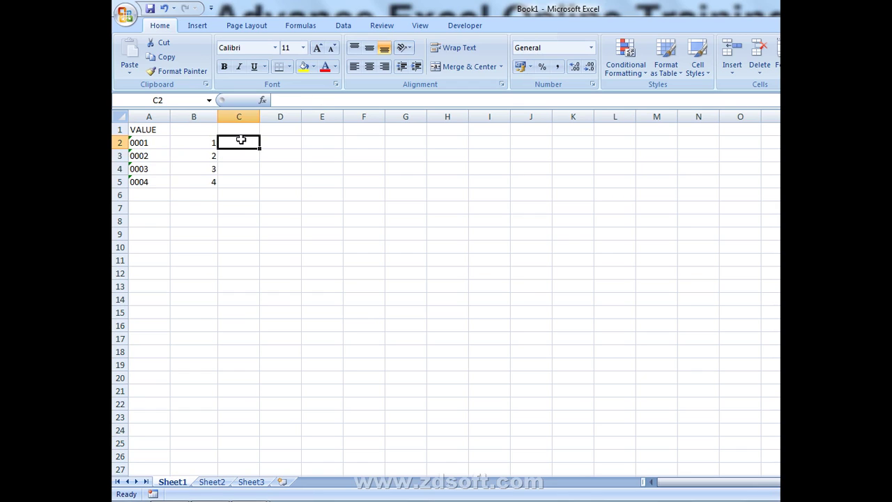
drag(149, 141, 145, 181)
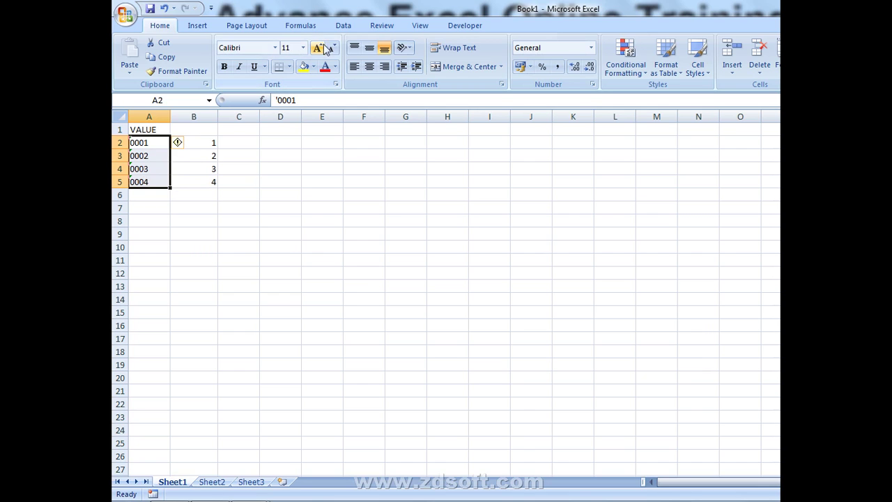
click(342, 28)
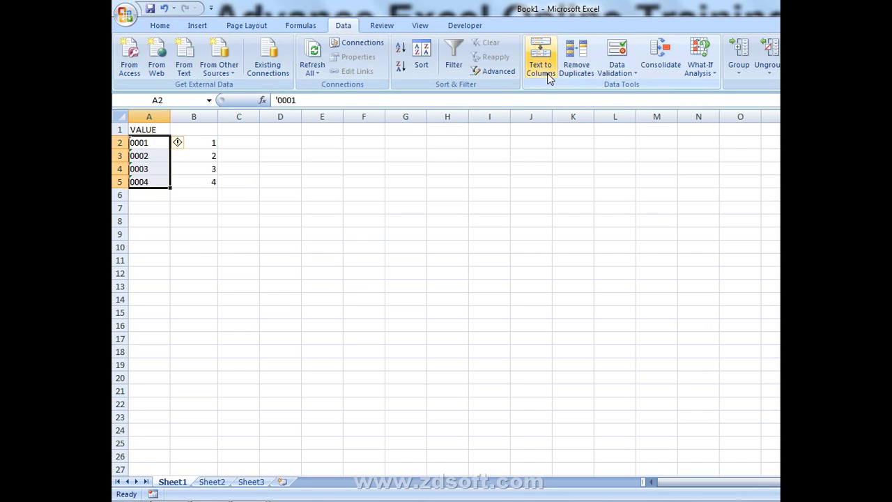
click(546, 74)
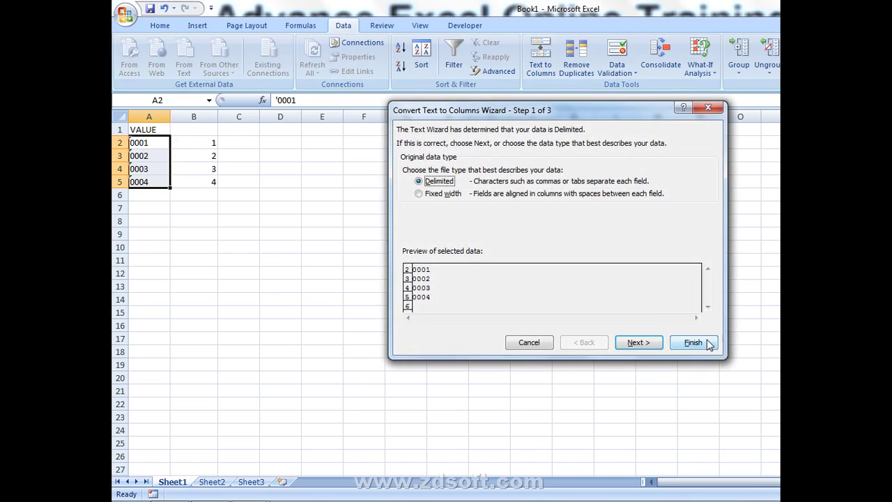
click(706, 339)
- Compare the converted numbers in A2:A5 with the VALUE results in B2:B5
click(514, 259)
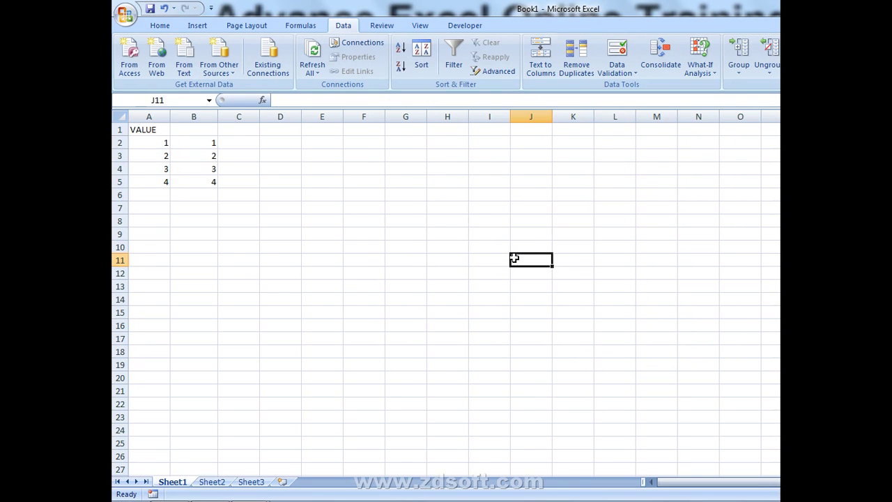
drag(193, 142, 195, 182)
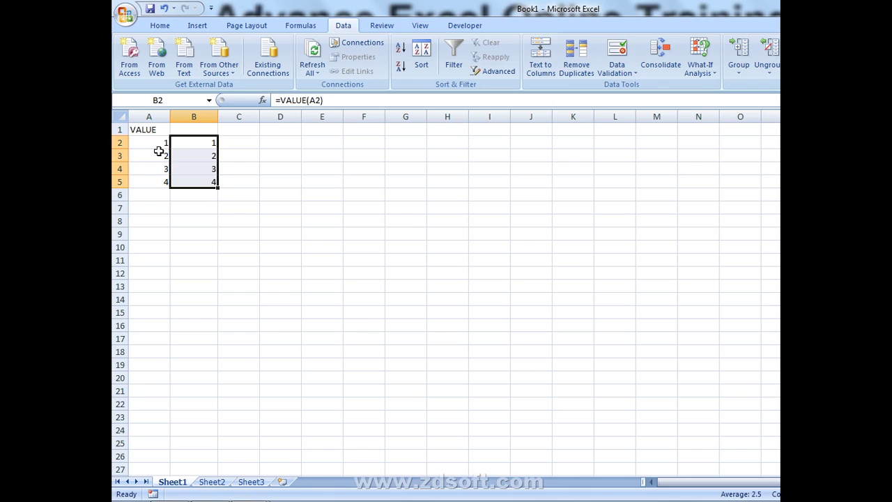
drag(159, 148, 161, 191)
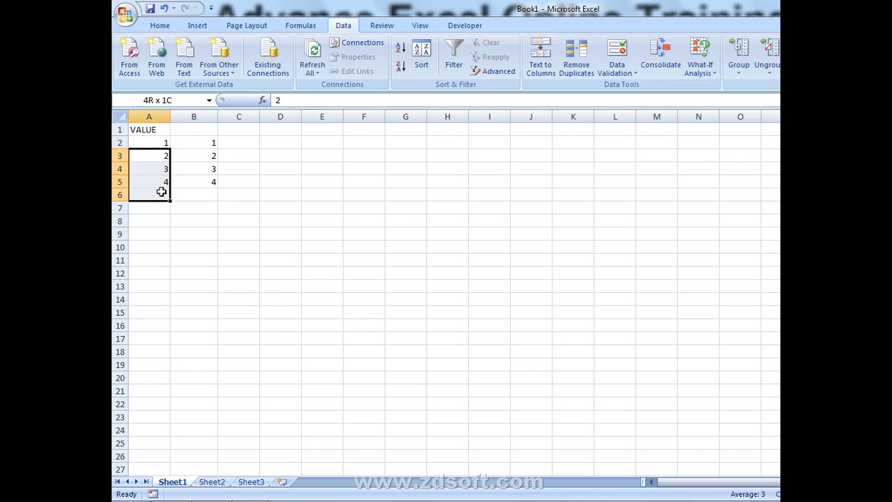
drag(161, 191, 161, 192)
drag(149, 138, 150, 177)
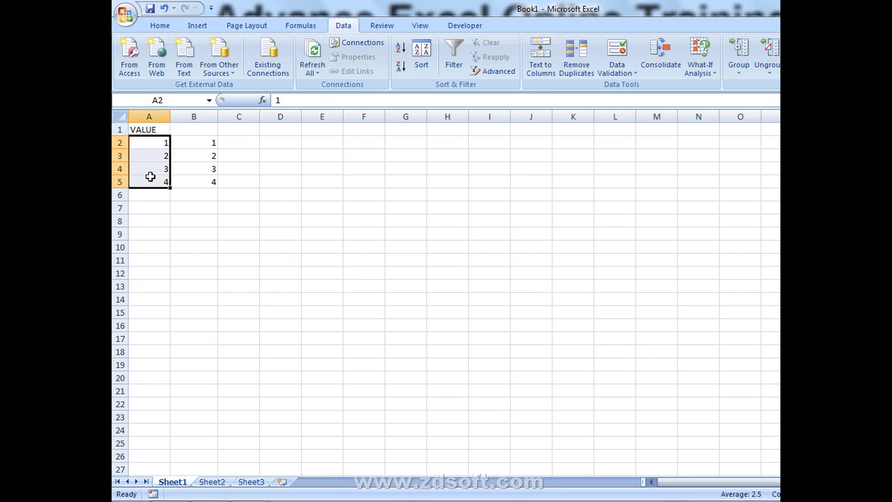
click(339, 230)
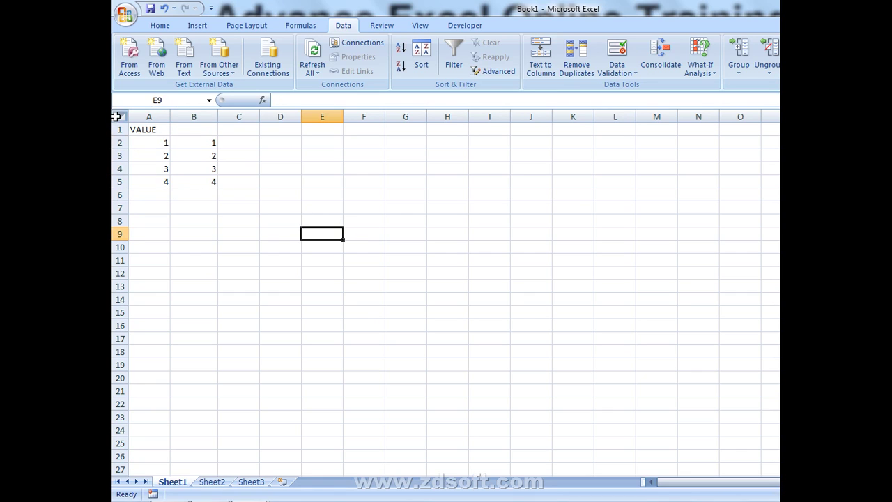
- Select all cells and delete everything on Sheet1, returning to the Home ribbon
click(116, 117)
key(Delete)
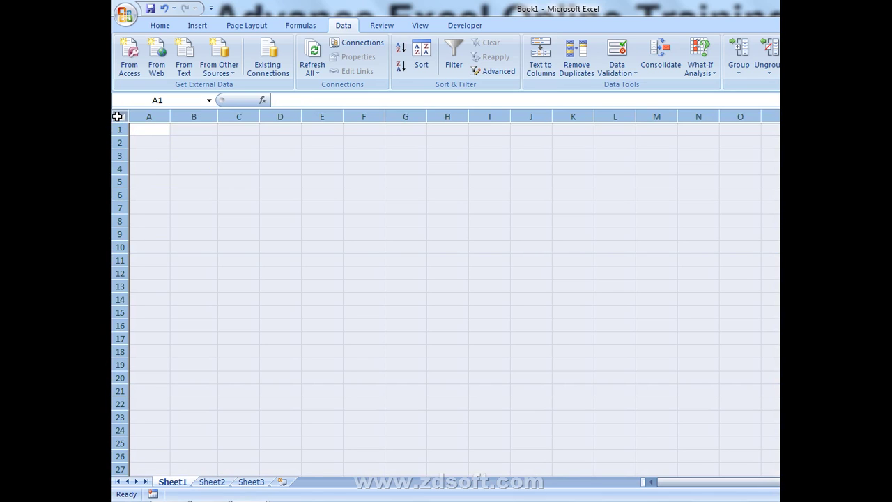
click(179, 168)
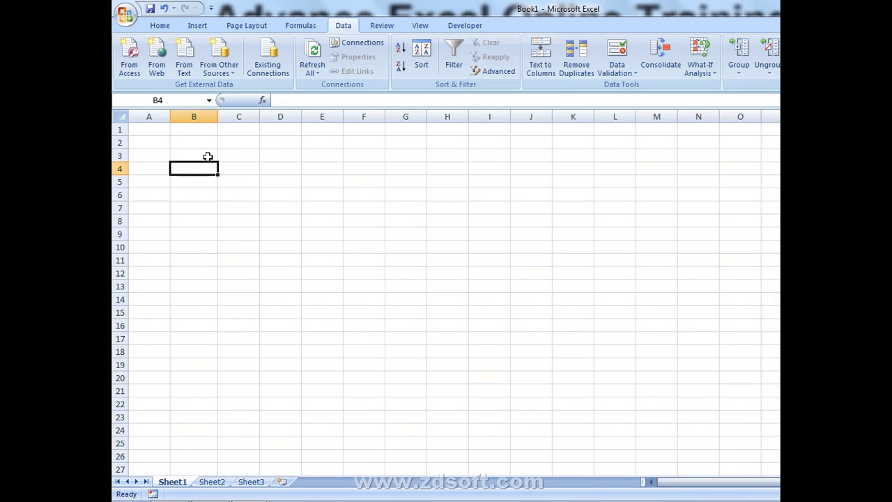
click(207, 153)
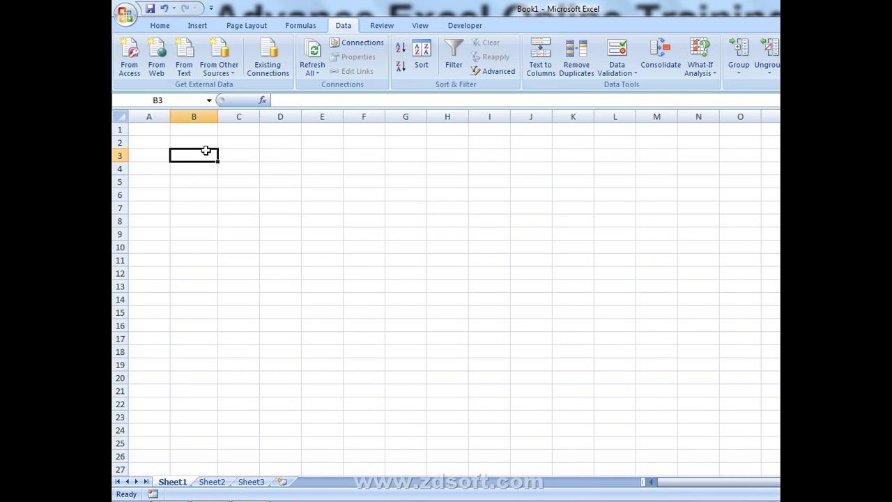
click(167, 27)
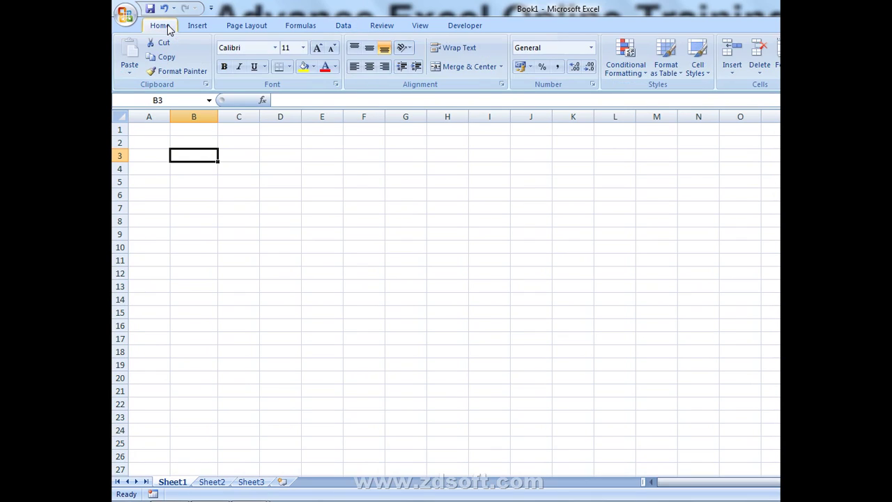
click(287, 219)
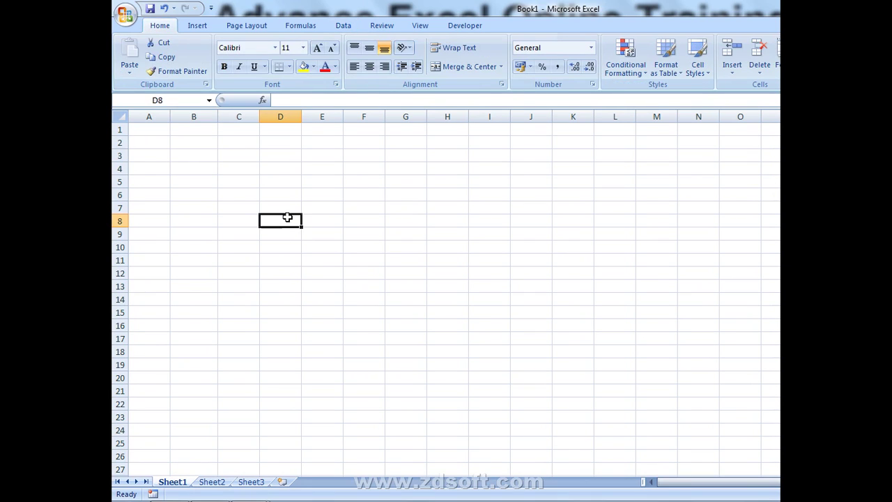
click(434, 133)
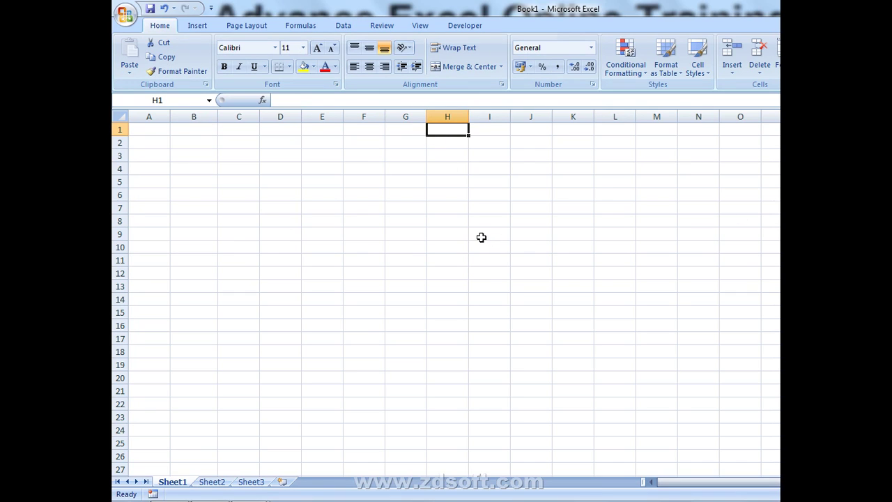
click(305, 174)
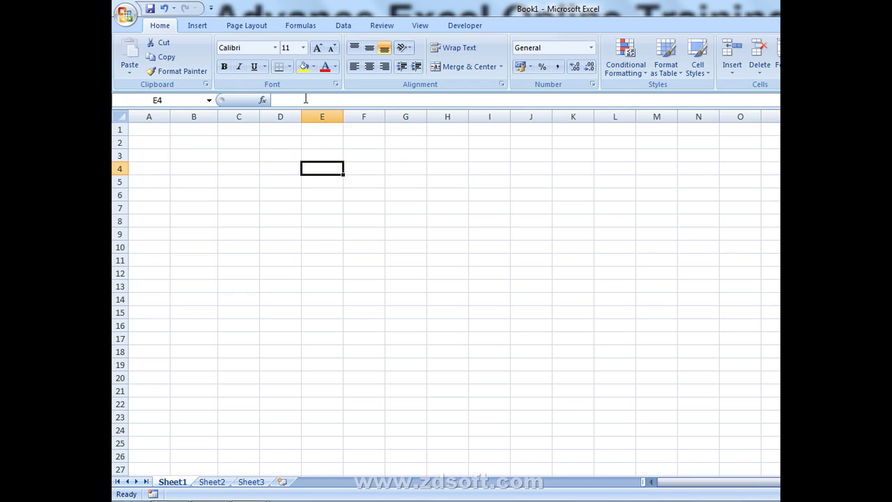
- Explore the sheet's extent by jumping to the last row and last column and back
click(320, 117)
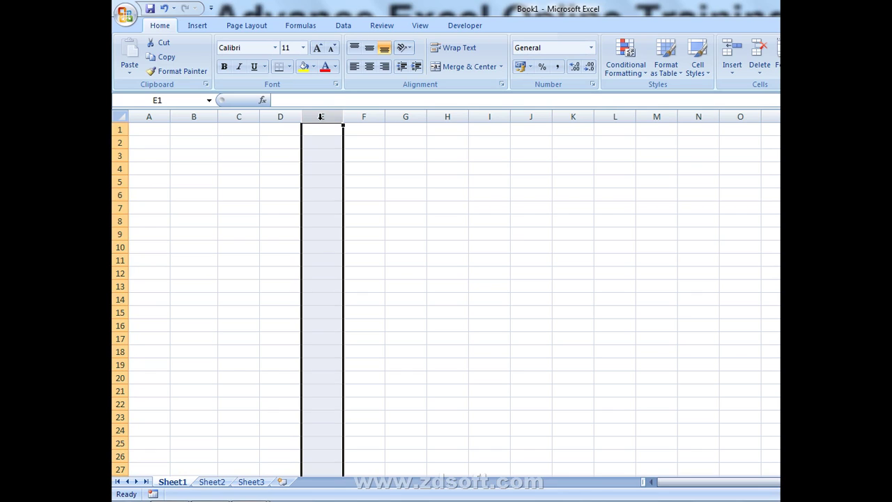
click(321, 144)
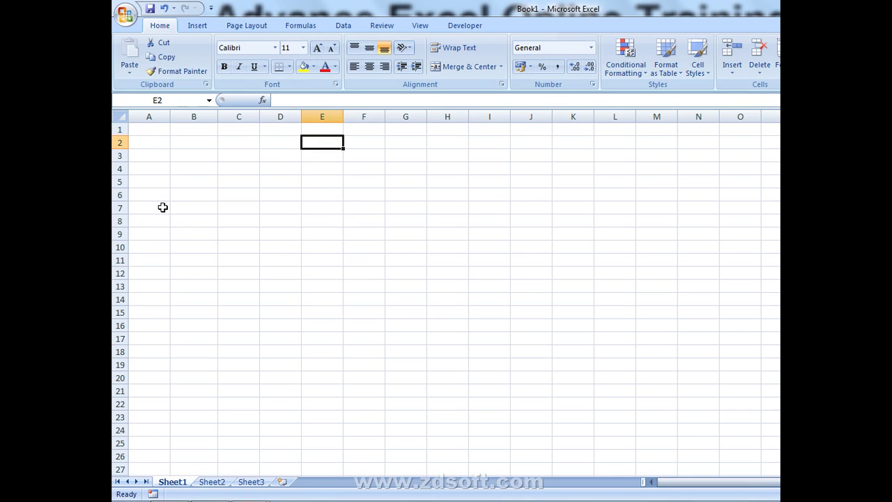
click(162, 126)
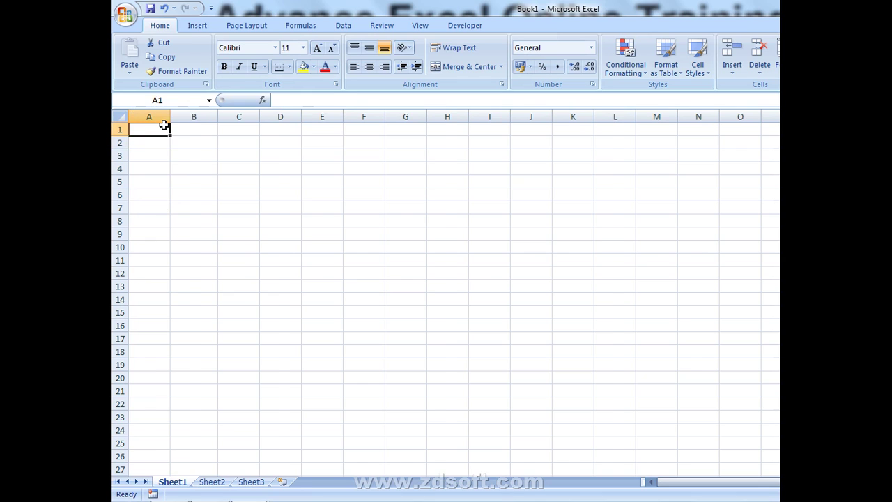
key(ctrl+Down)
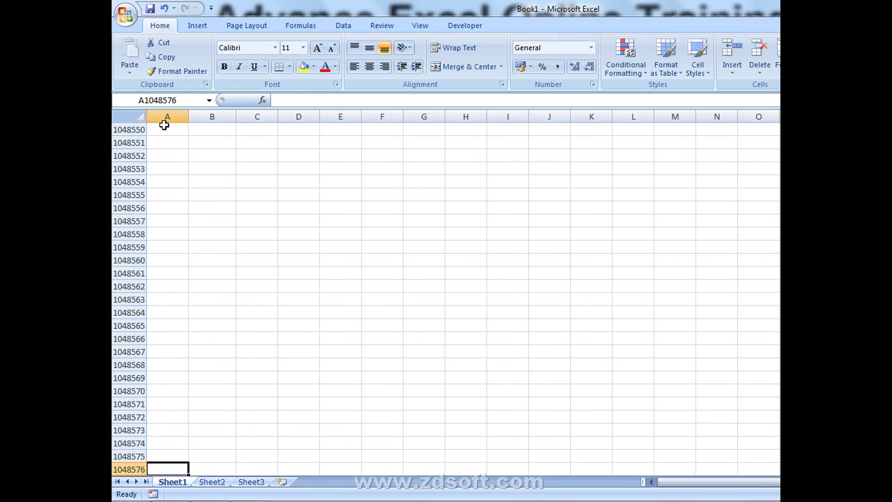
key(ctrl+Up)
key(ctrl+Right)
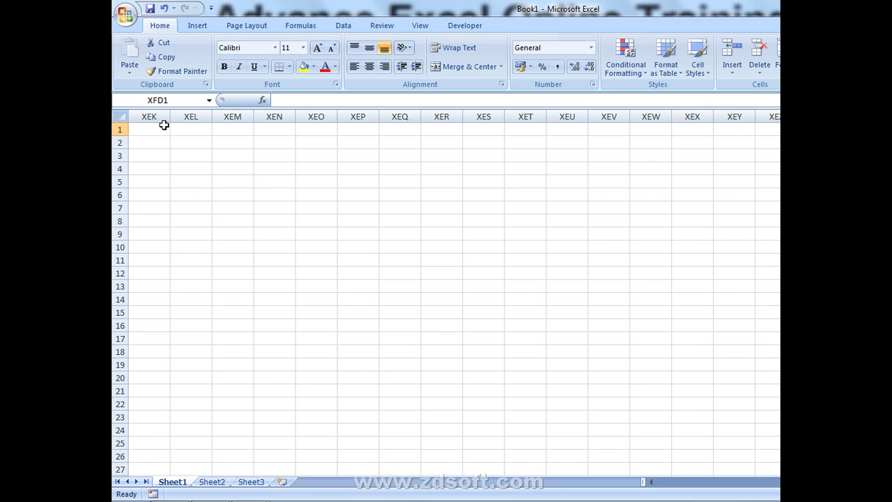
key(ctrl+Left)
key(Right)
key(Right)
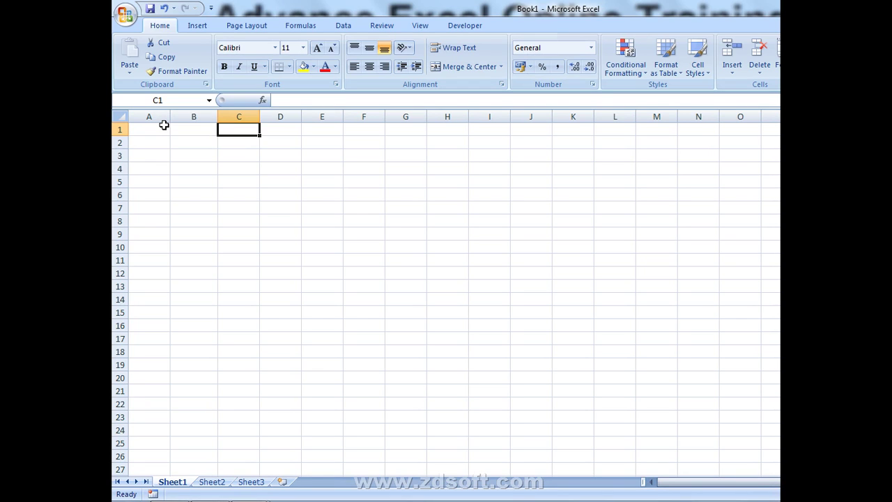
- Select column F, pick D3, and open Excel Help with F1
click(371, 118)
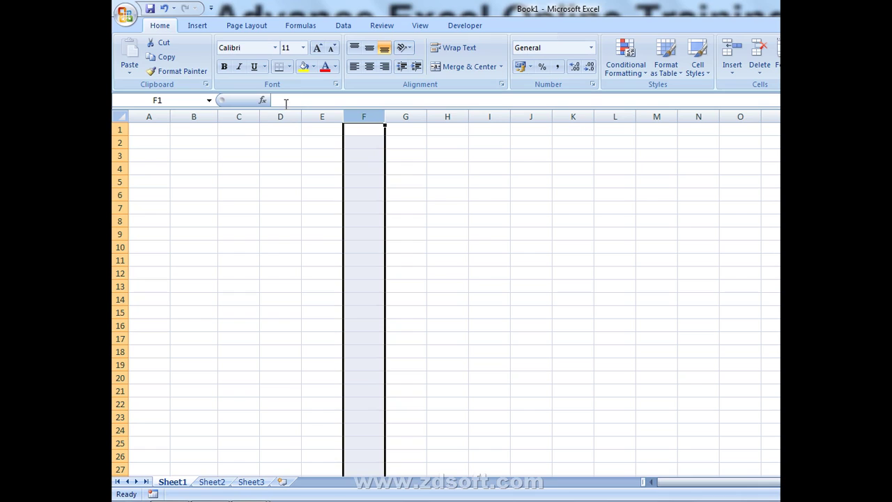
click(279, 154)
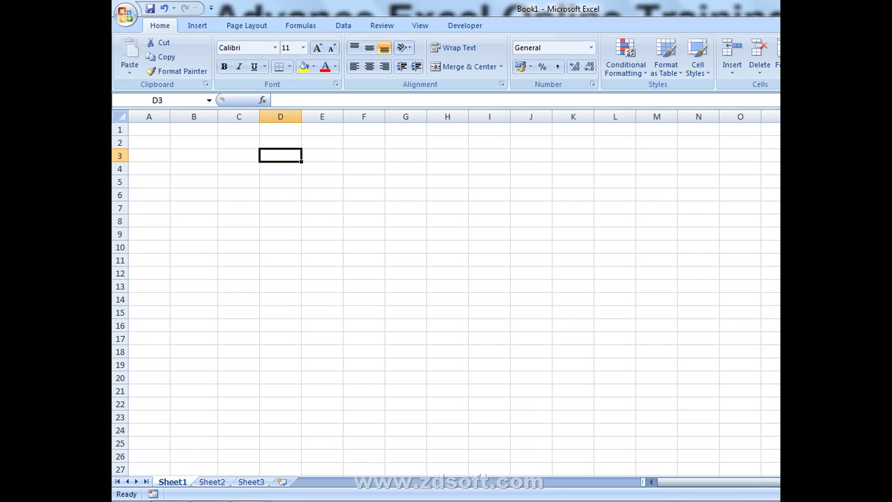
key(F1)
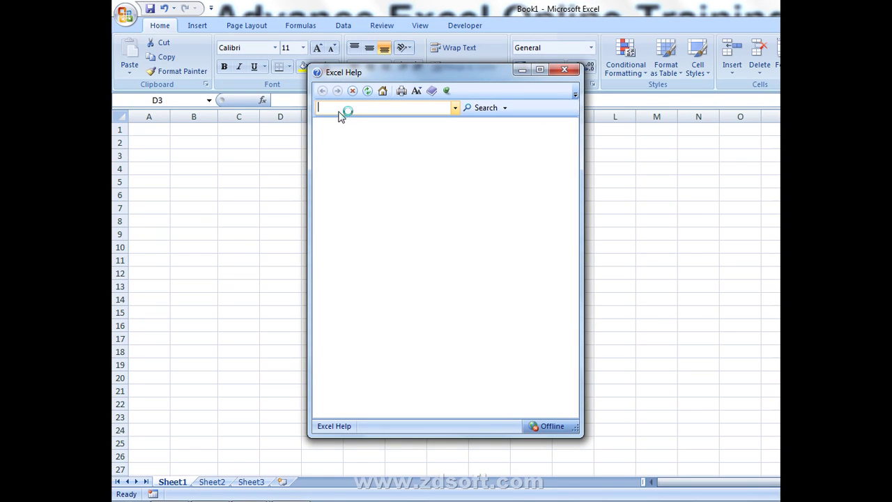
- Search Help for 'LIMIT' and open 'Excel specifications and limits' full screen
text(LIMIT)
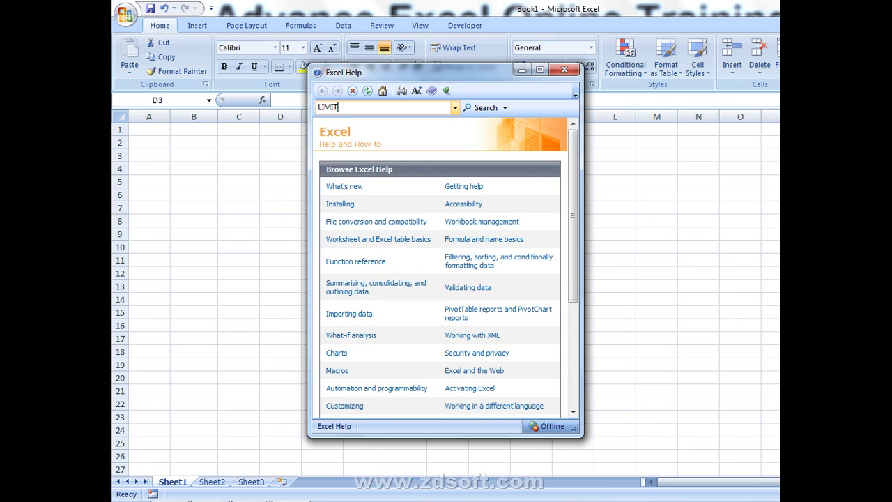
key(Return)
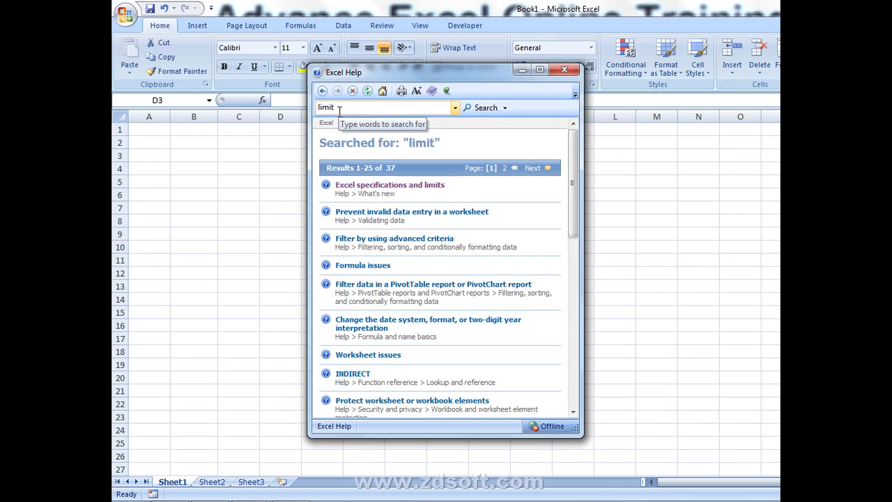
click(360, 188)
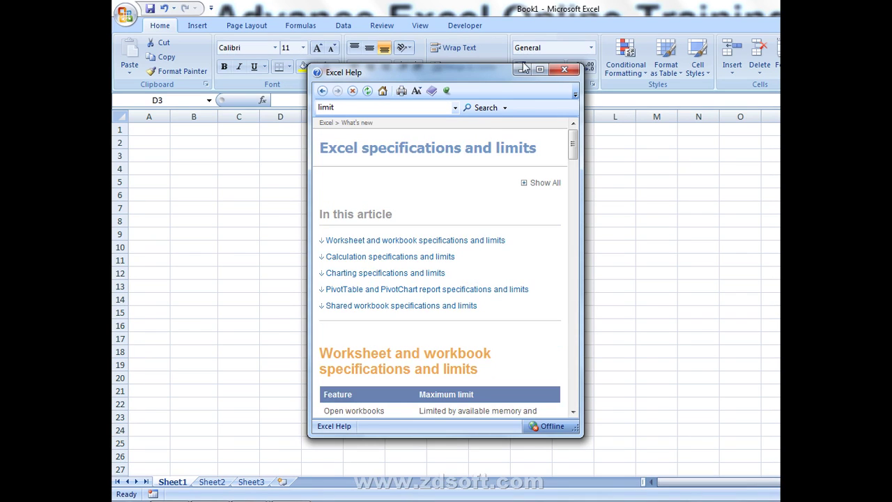
click(540, 72)
- Review the worksheet limits and Worksheet size row, then return to Book1
scroll(319, 251, down, 2)
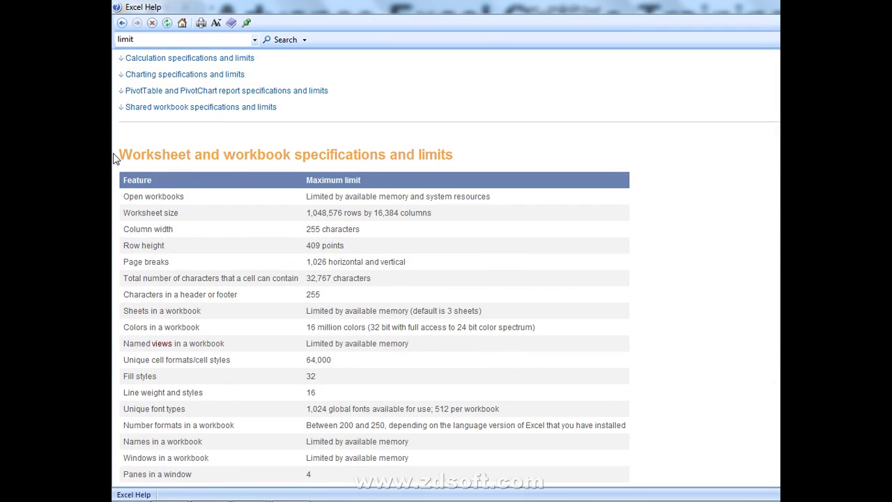
drag(115, 156, 497, 167)
click(487, 159)
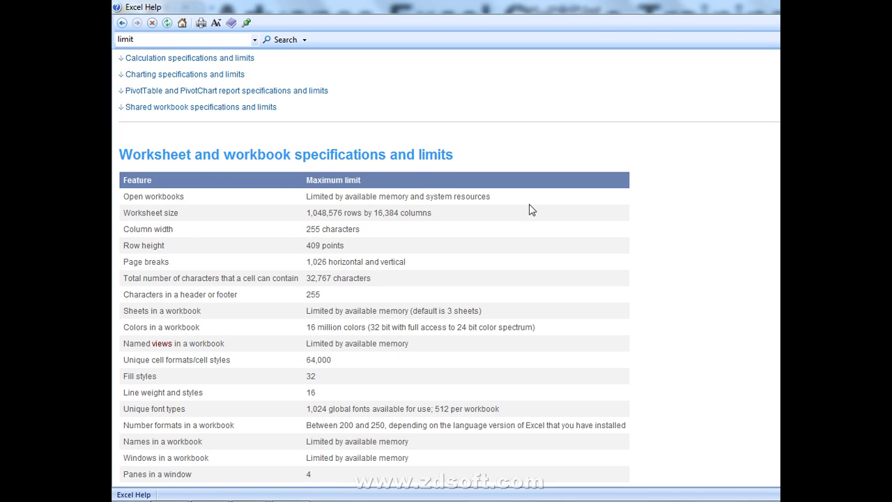
drag(528, 204, 372, 205)
click(300, 204)
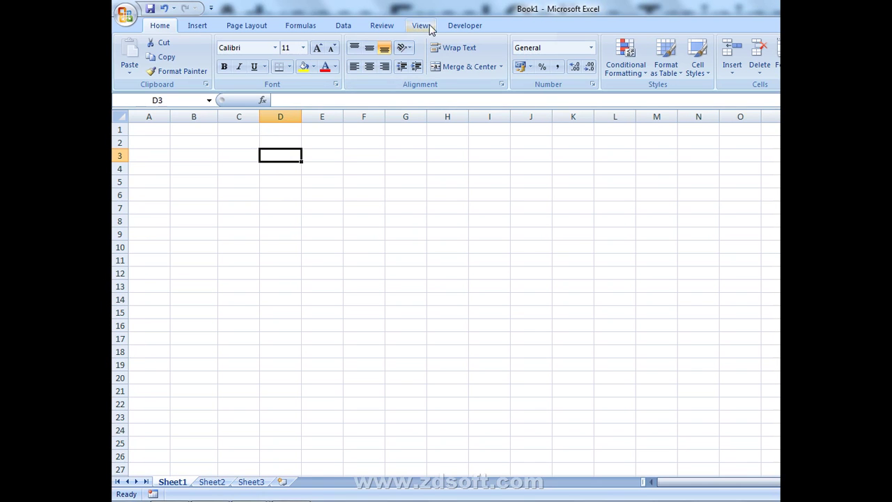
click(402, 180)
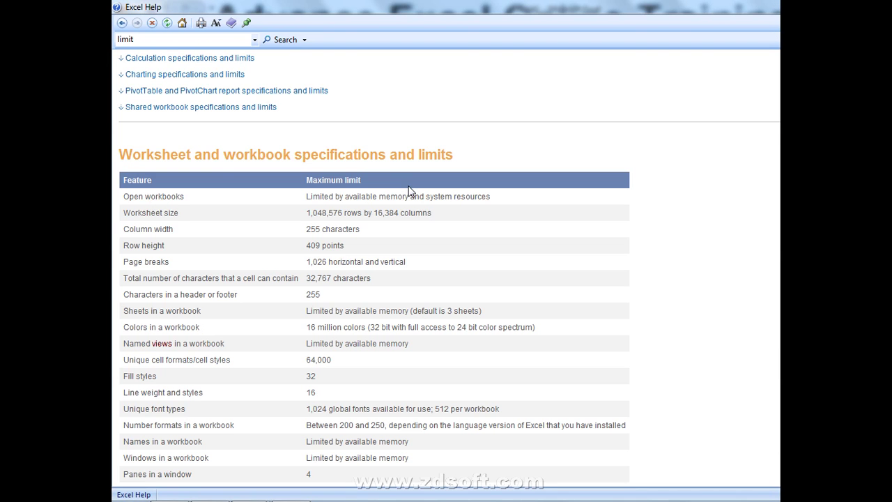
key(alt+Tab)
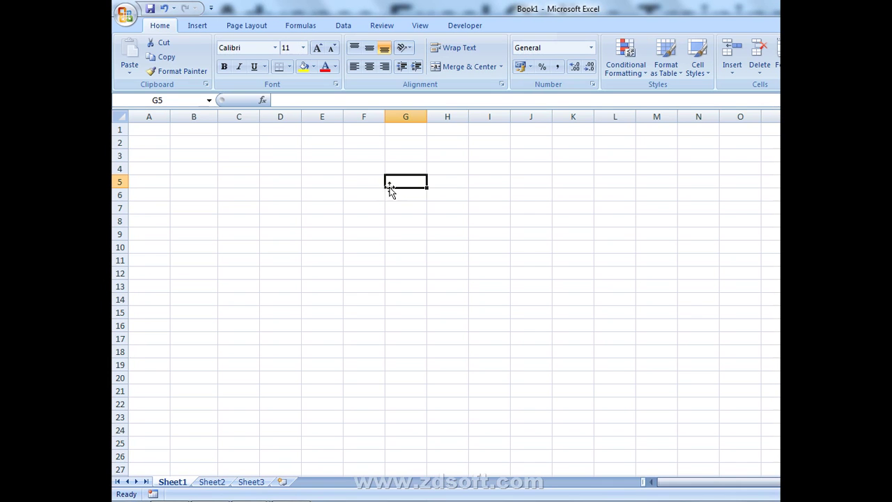
- Enter 1 in F3 and 1KB in G3
click(356, 155)
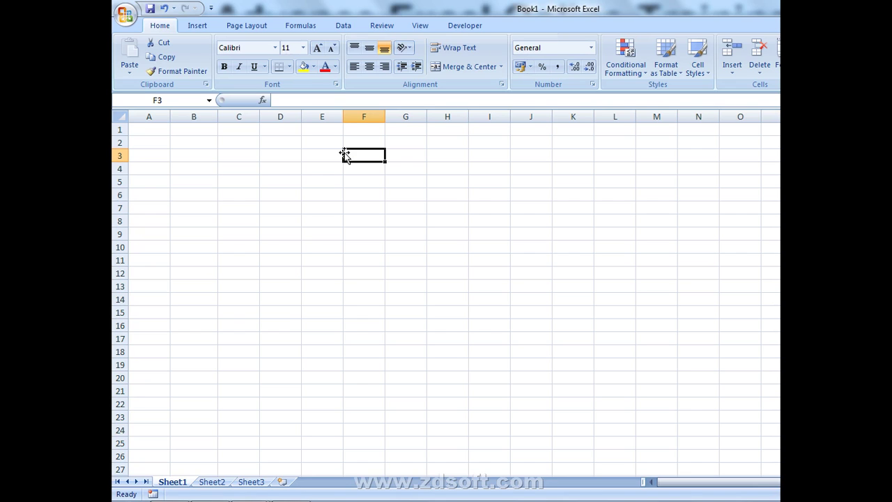
text(1)
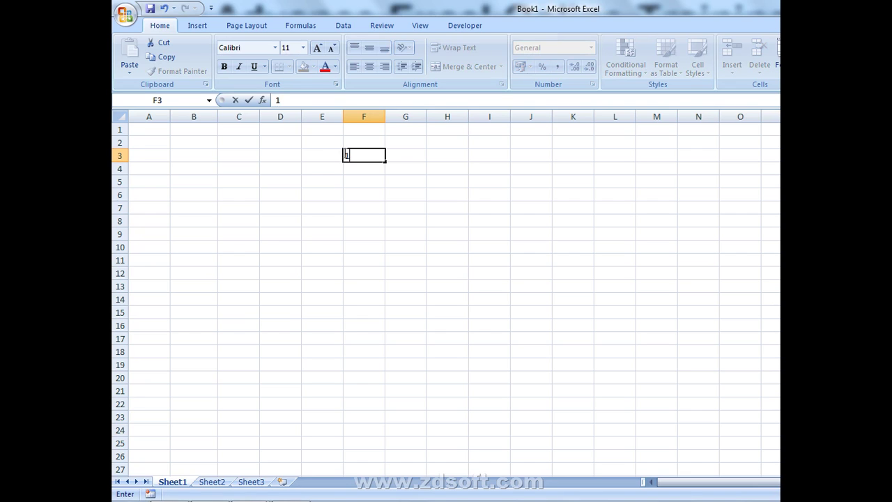
key(Return)
key(Up)
key(Right)
text(1KB)
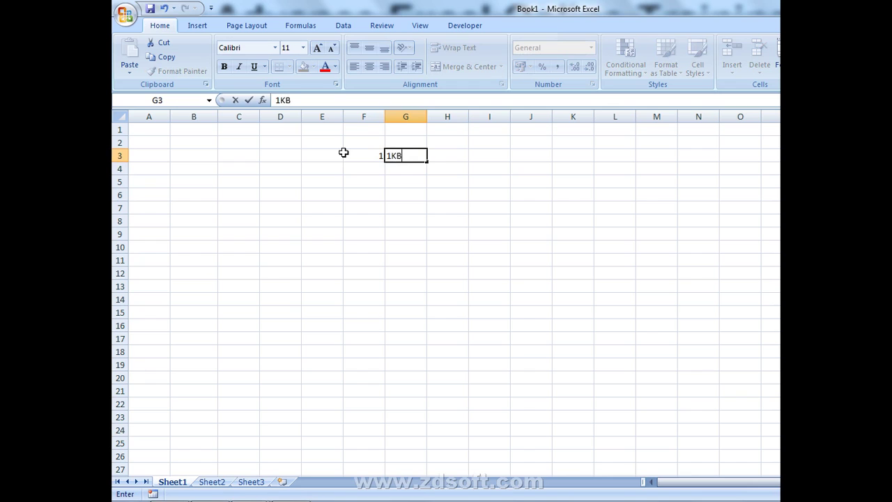
key(Return)
- Enter 200000 in F4
key(Left)
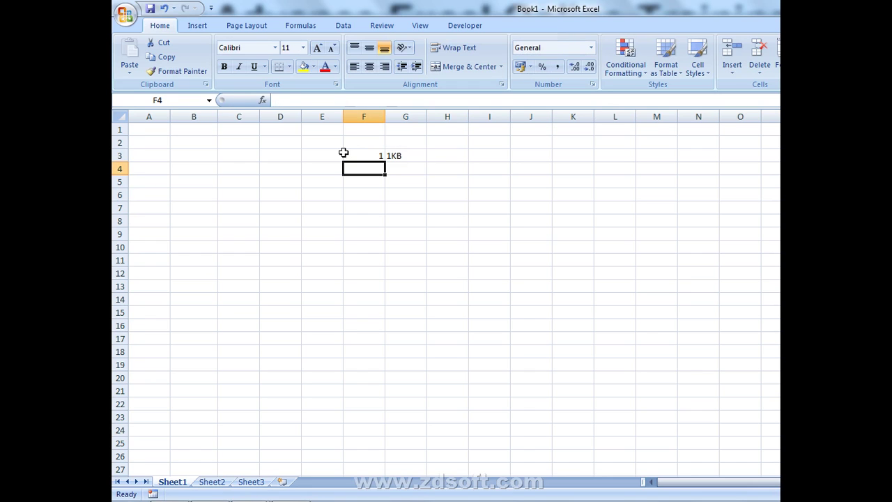
text(200000)
key(Return)
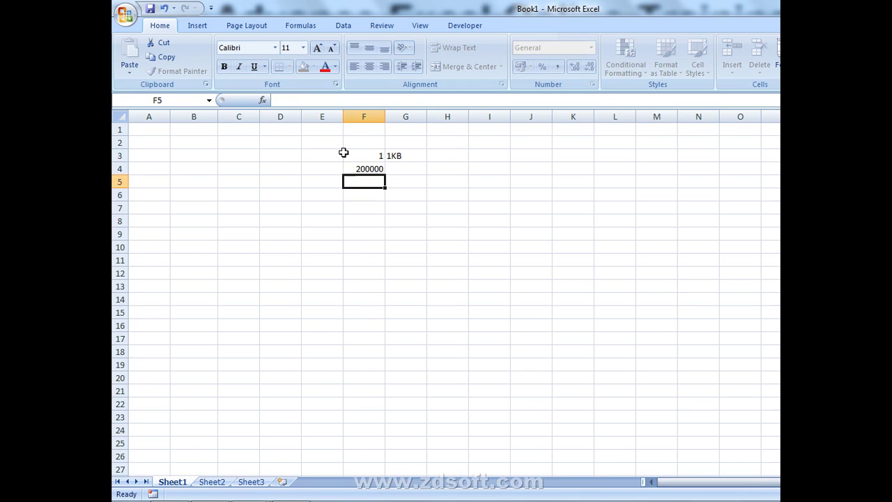
key(Up)
key(Right)
key(Left)
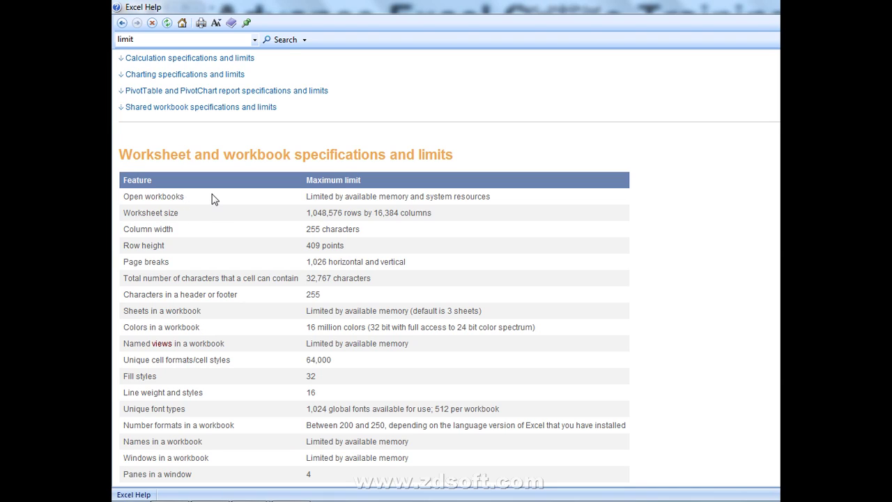
- Highlight the Open workbooks entry in the Help limits table, then return to A1
drag(213, 199, 135, 200)
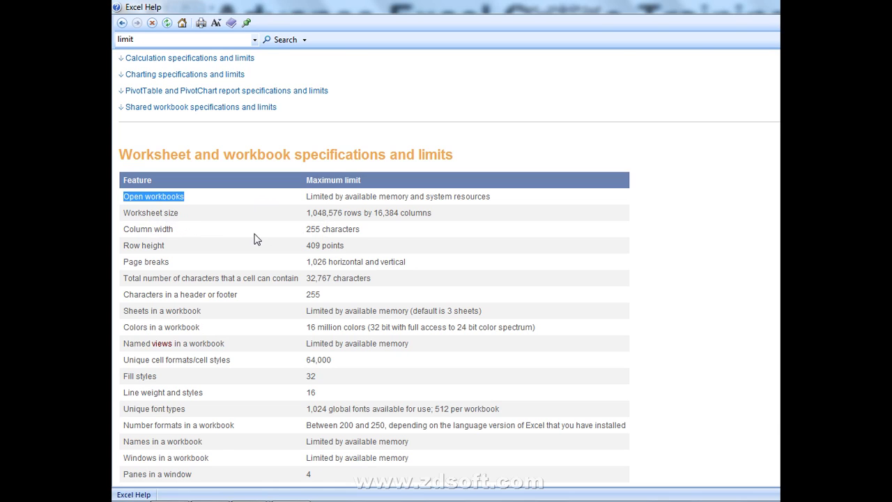
key(alt+Tab)
click(153, 129)
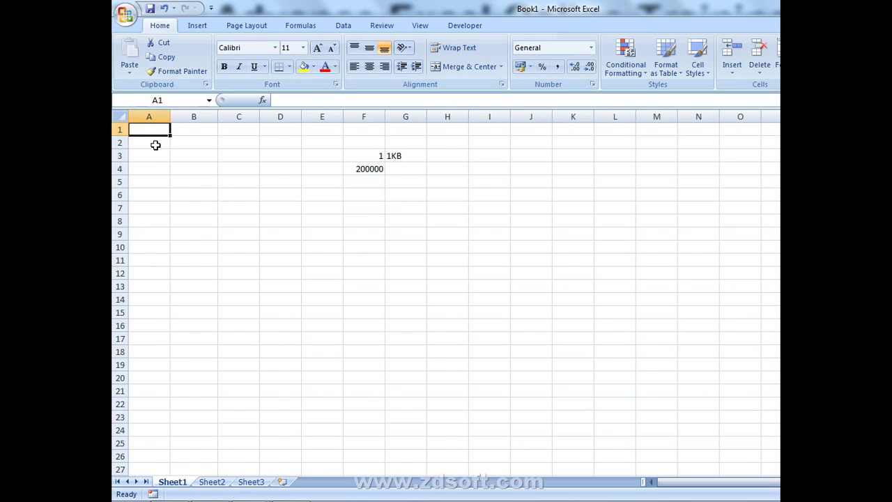
- Enter R in D6 and the row limit 1048576 in E6
key(ctrl+Down)
key(ctrl+Up)
key(Right)
key(Right)
key(Right)
key(Down)
key(Down)
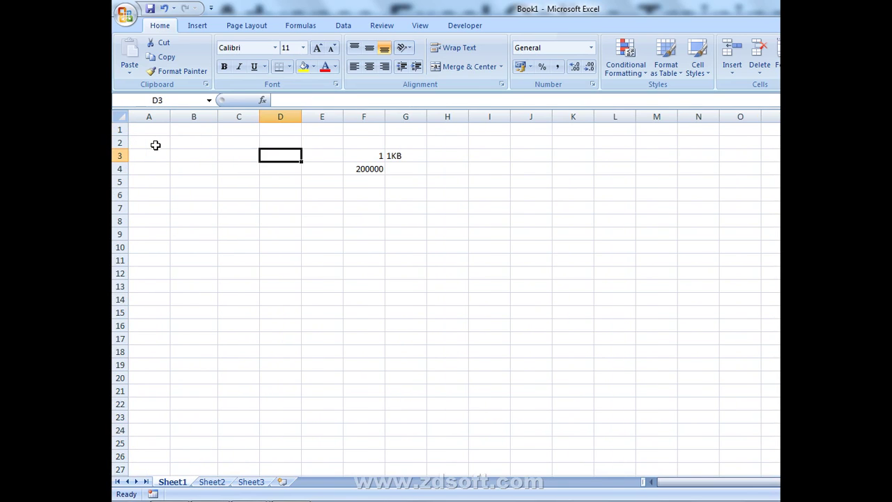
key(Down)
key(Down)
key(Down)
text(R)
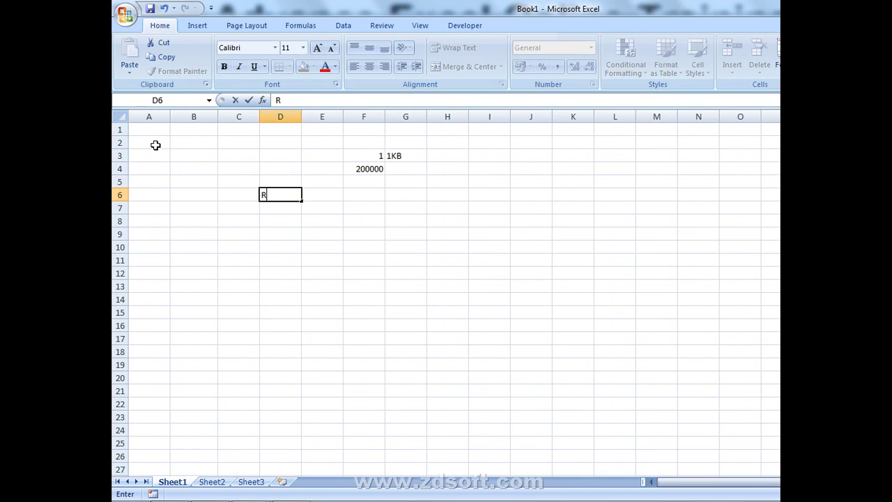
key(Return)
key(Up)
key(Right)
text(100)
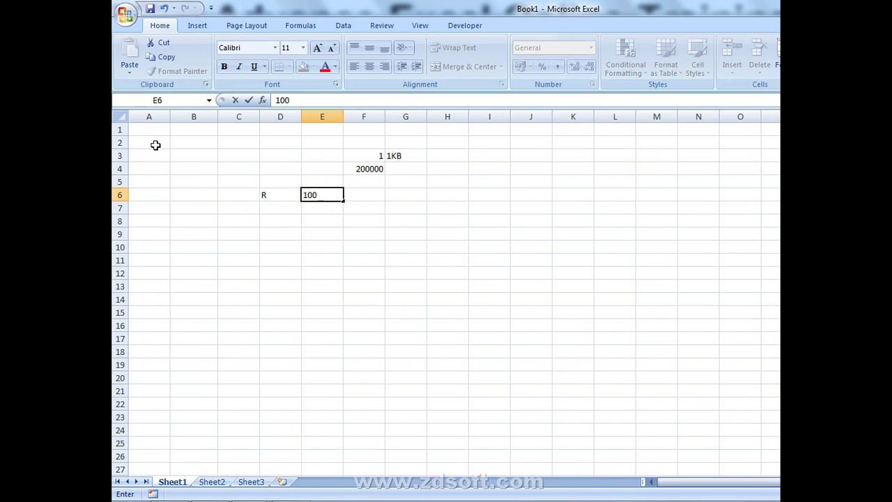
key(BackSpace)
text(48576)
key(Return)
- Enter C in D7 and the column limit 16384 in E7
key(Left)
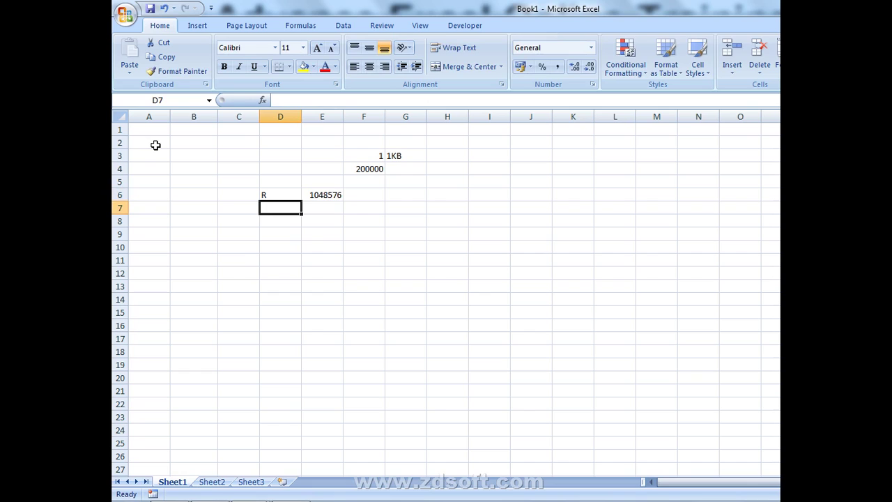
text(X)
key(BackSpace)
text(C)
key(Return)
key(Up)
key(Right)
text(16384)
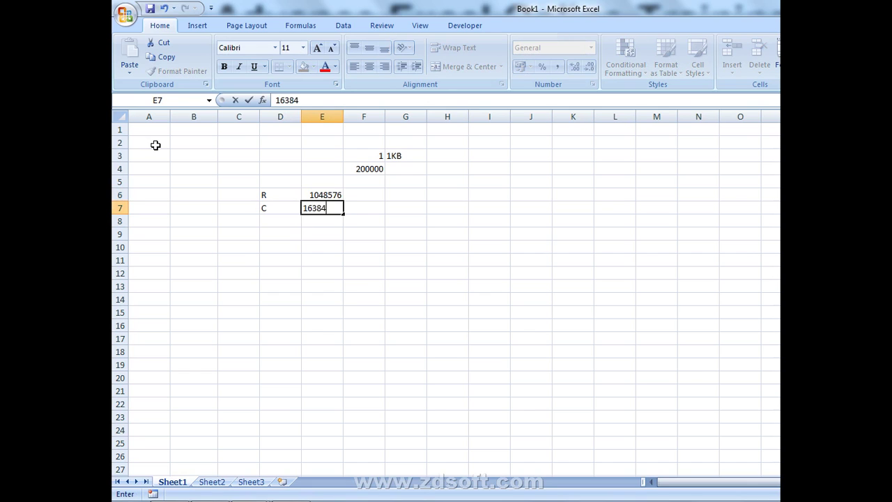
key(Return)
- Add version headings 2007-2016 in E5 and 2003 in F5
key(Up)
key(Up)
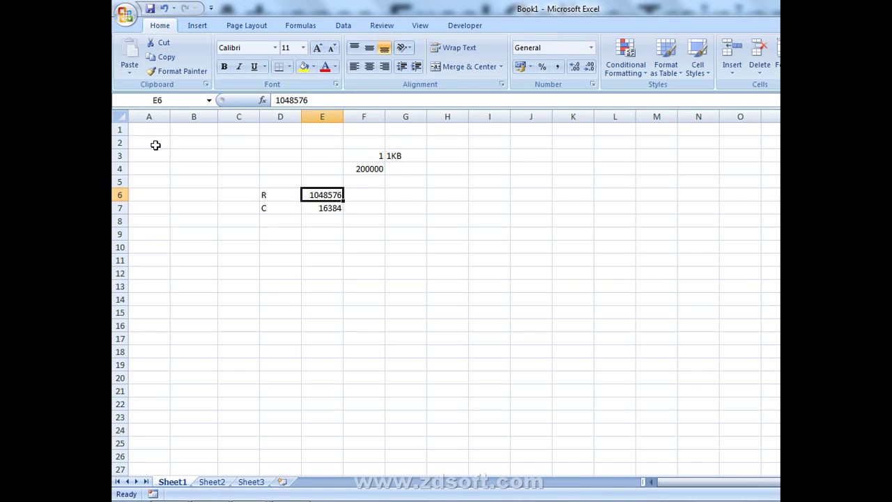
key(Right)
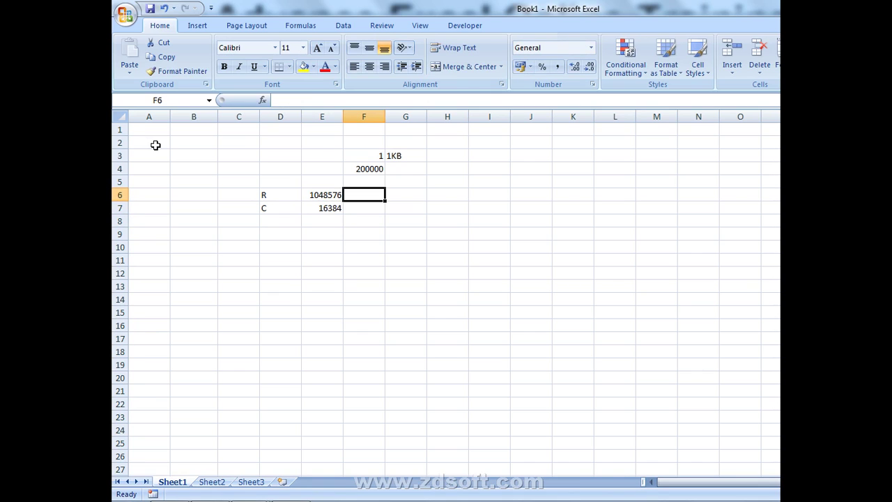
key(Up)
key(Left)
text(200)
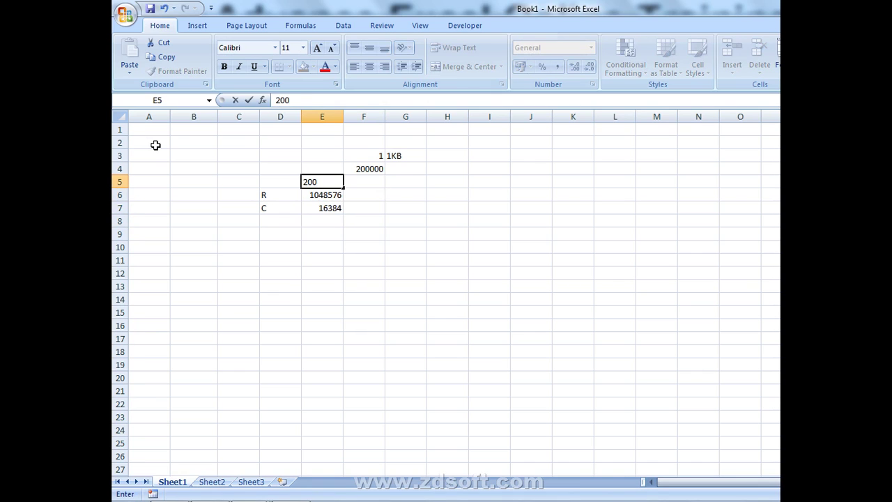
text(7-2016)
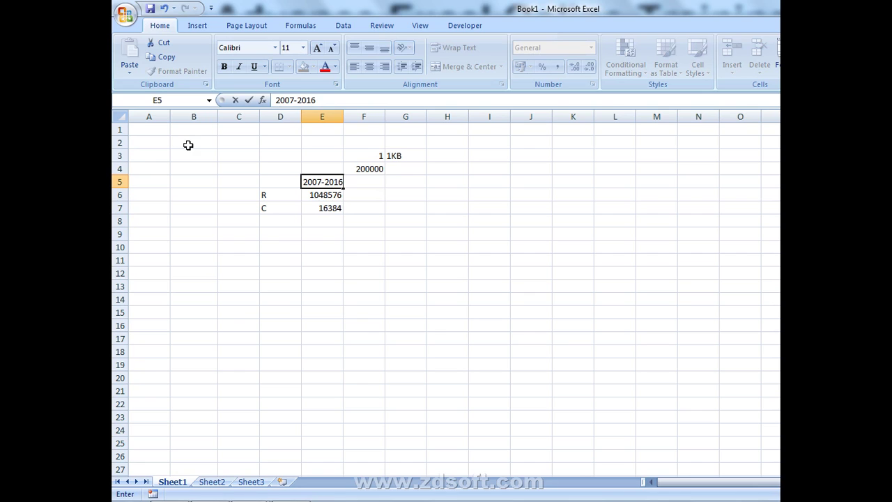
key(Return)
key(Up)
key(Right)
text(200)
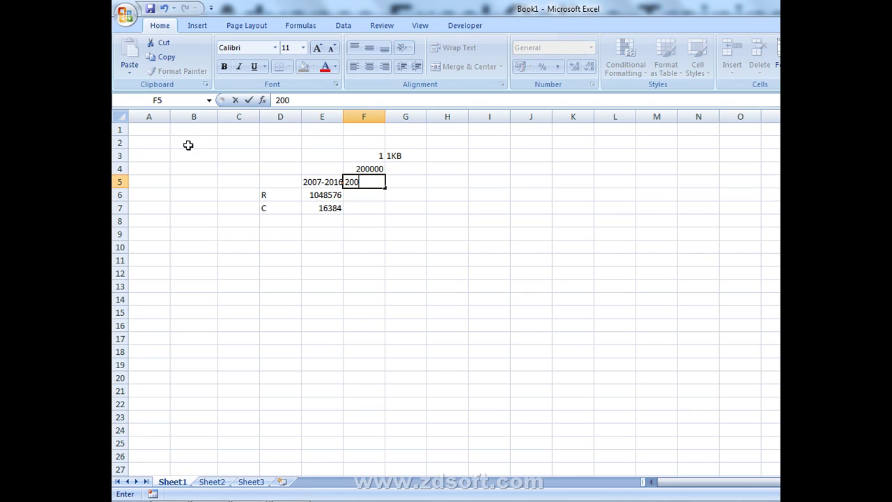
text(1)
key(BackSpace)
text(3)
key(Return)
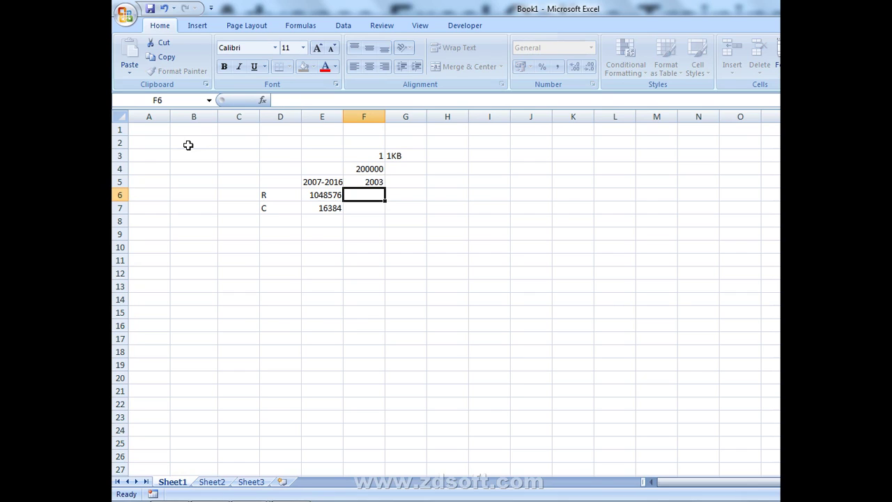
- Enter the 2003 limits 65000 in F6 and 255 in F7
text(65000)
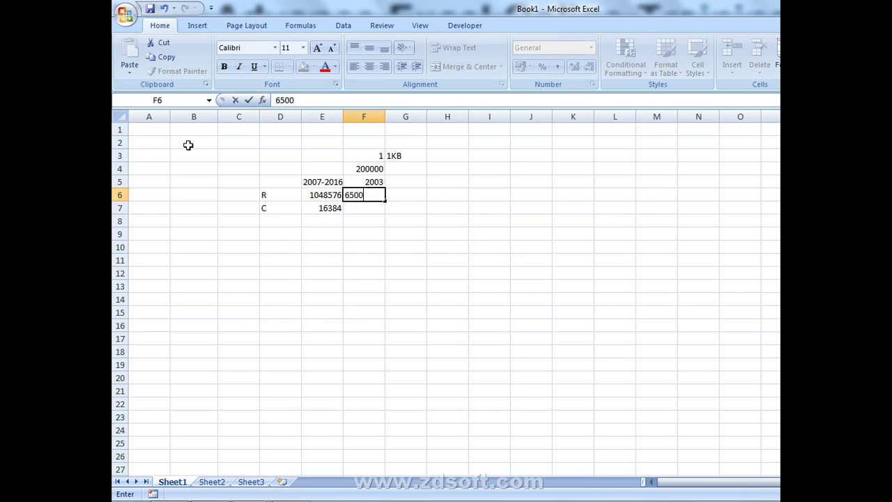
key(Return)
text(255)
key(Return)
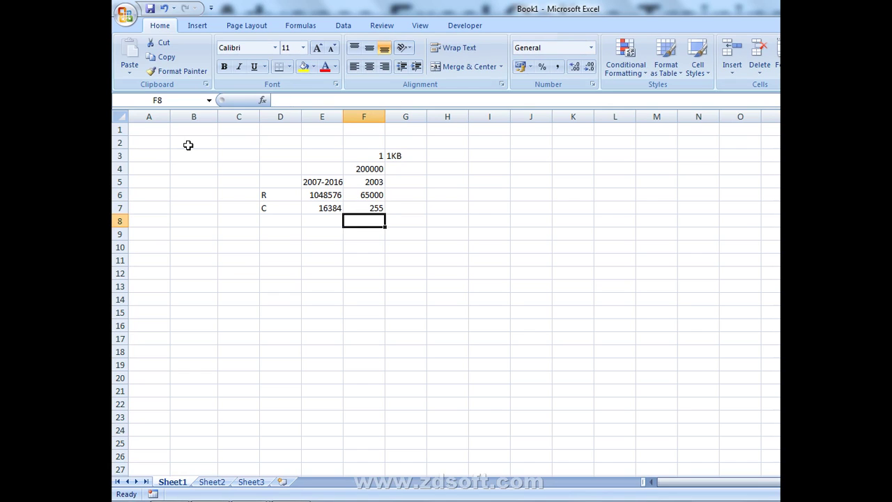
- Point out E5 and E7, select the older figures F6:F8, then pick D10
click(314, 184)
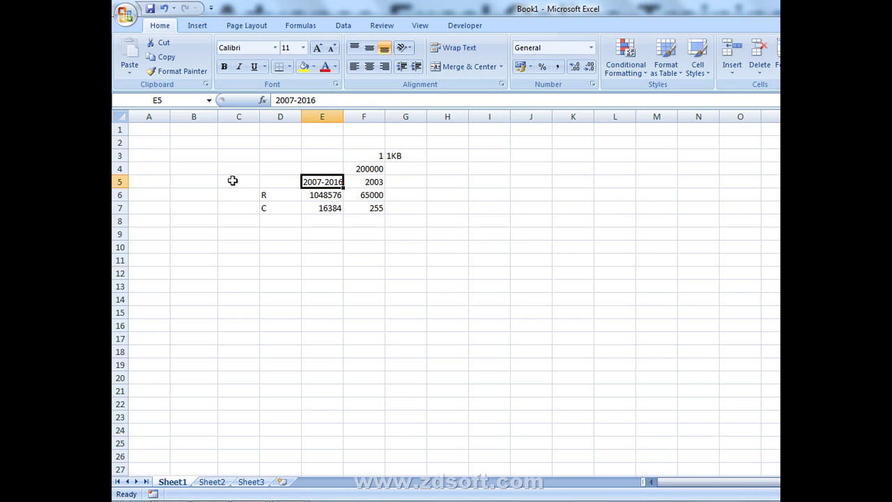
click(341, 209)
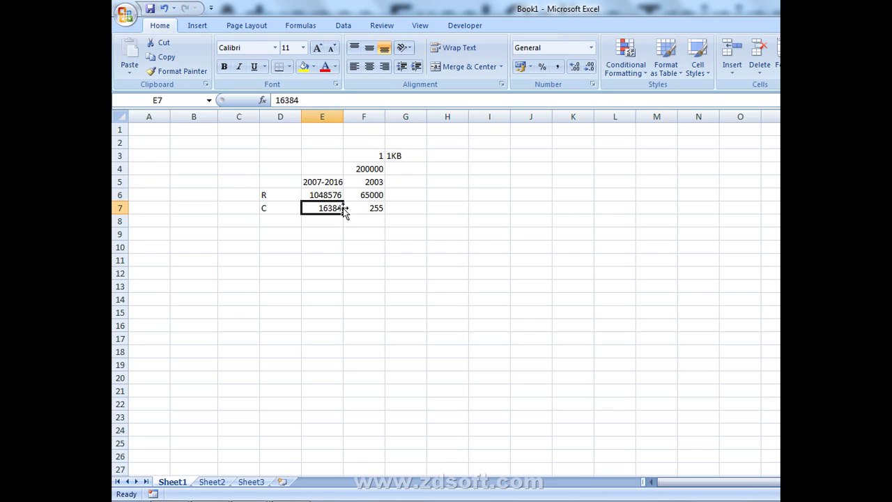
drag(380, 191, 368, 219)
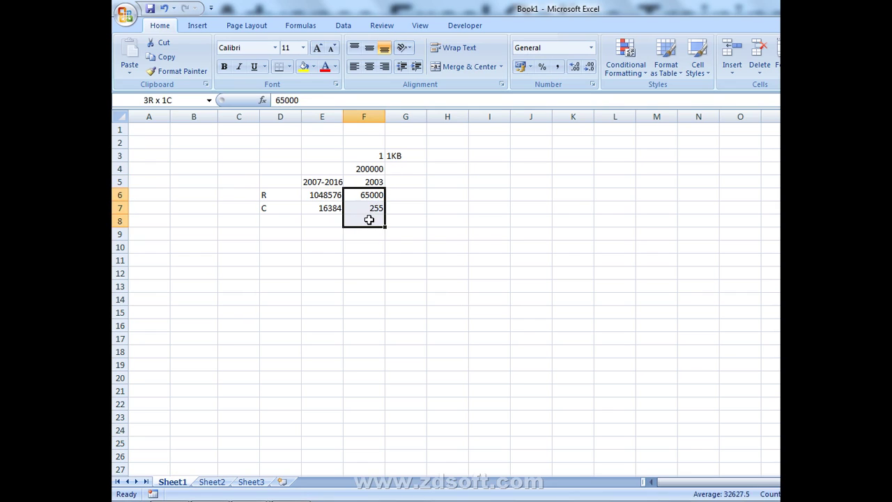
click(284, 245)
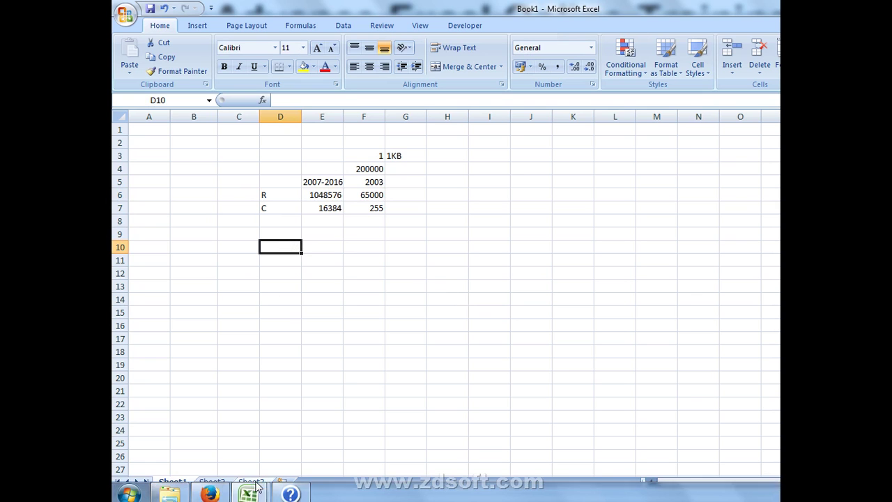
mouse_move(282, 493)
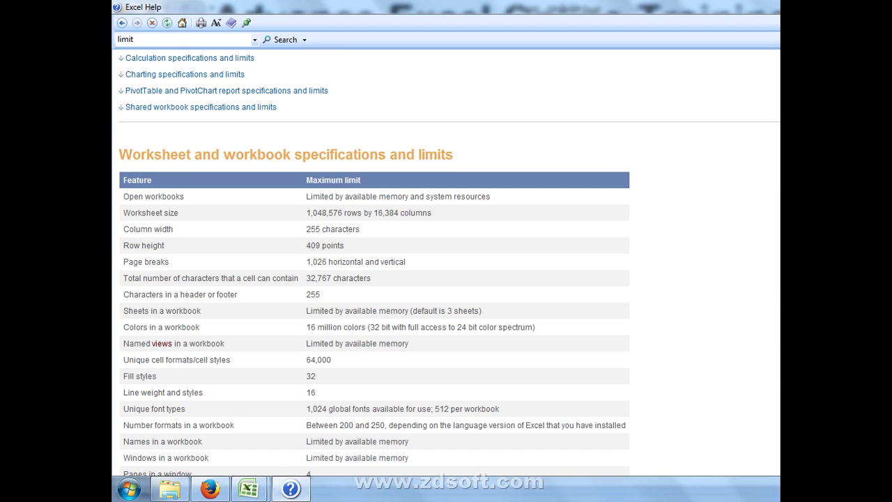
key(alt+F4)
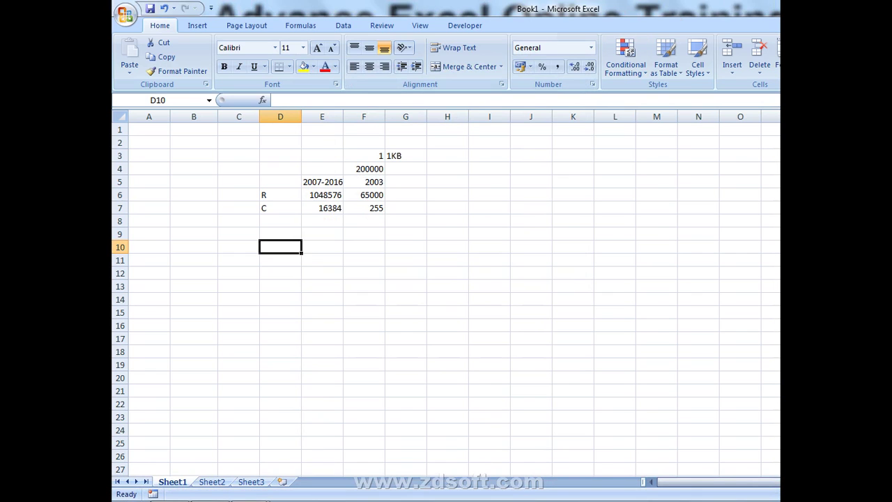
key(F1)
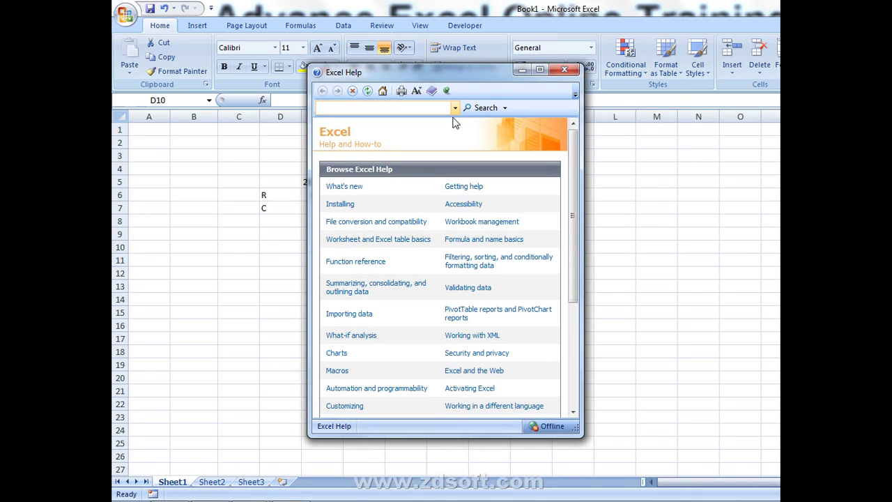
key(Return)
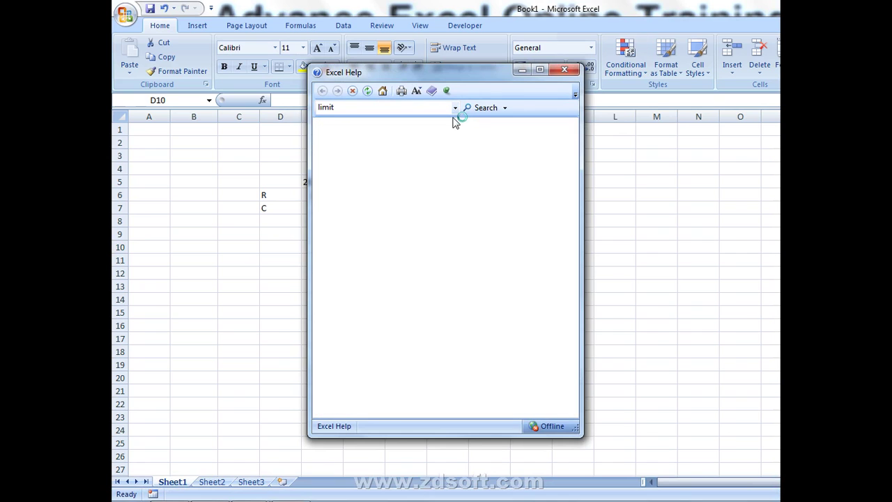
click(404, 188)
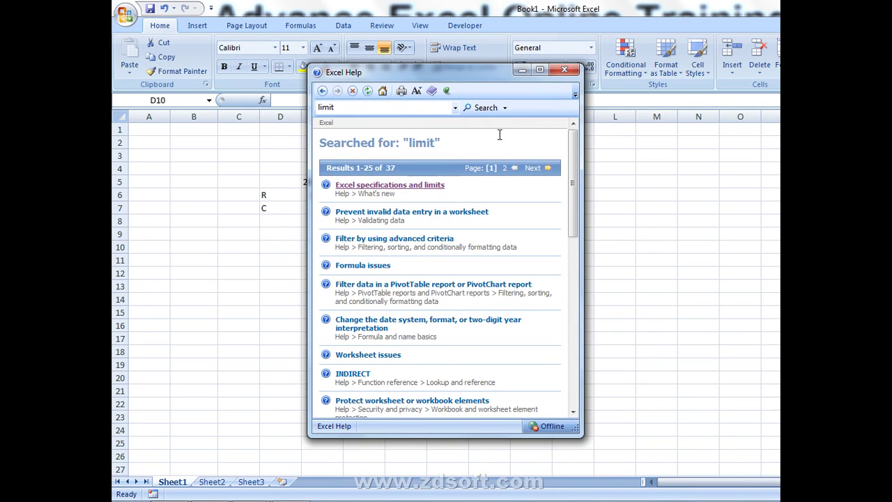
click(539, 71)
scroll(424, 299, down, 5)
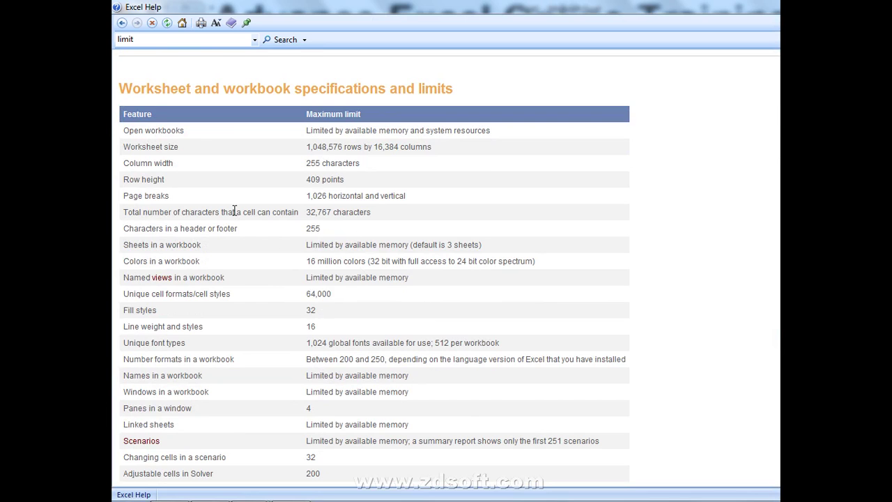
key(alt+Tab)
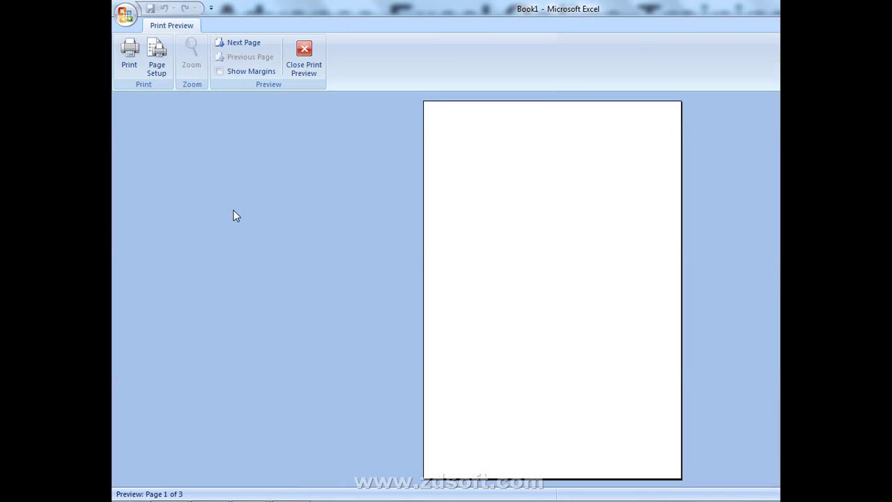
- Close Print Preview to reveal page breaks, zoom far out, then reset the zoom to 100%
key(Escape)
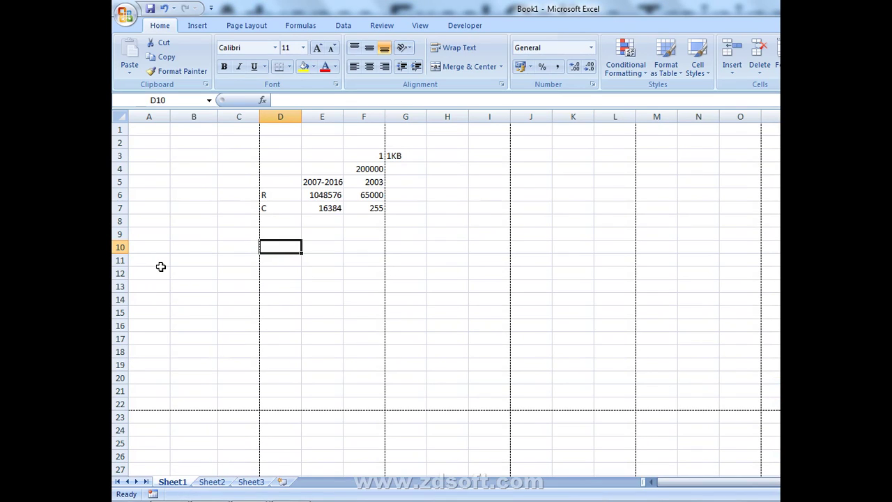
scroll(571, 324, down, 3)
scroll(575, 326, down, 4)
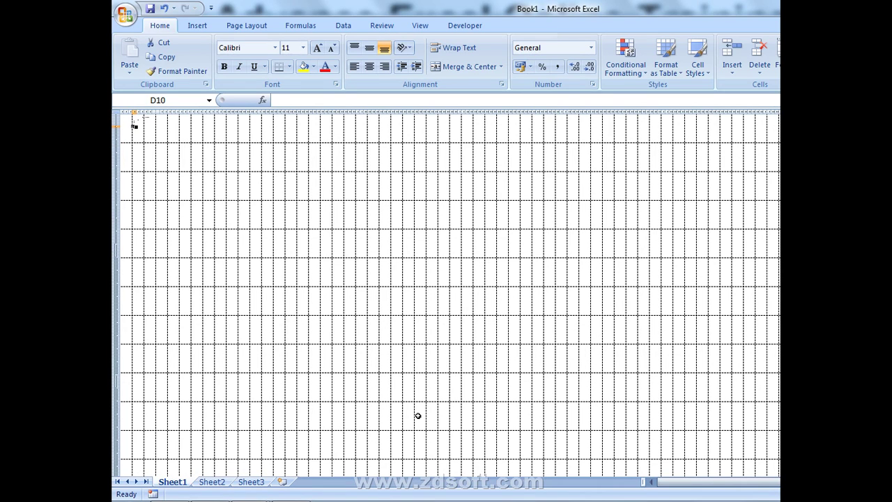
click(217, 226)
click(420, 25)
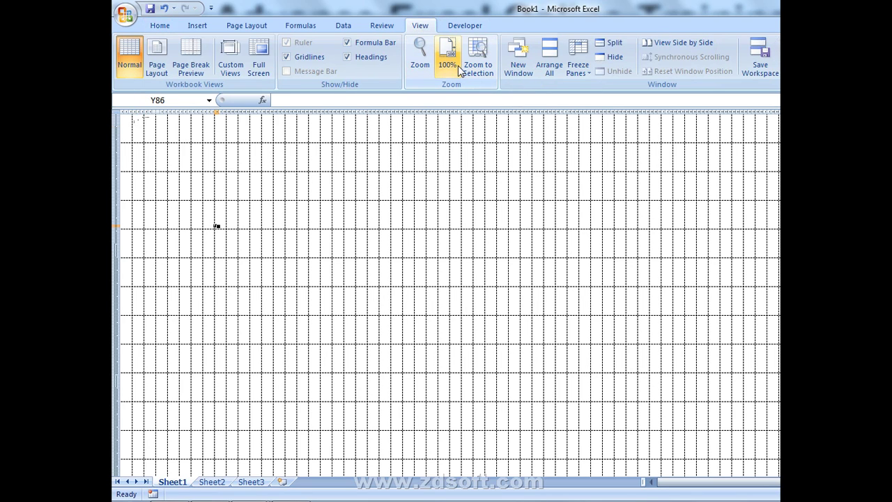
click(456, 66)
- Enter 1 in A3, fill it across row 3 and down through row 98
click(185, 154)
key(ctrl+Up)
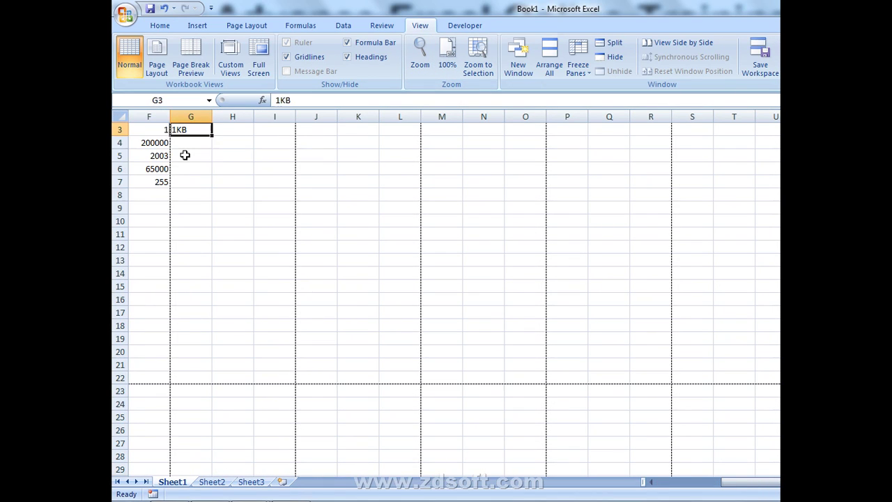
key(ctrl+Left)
key(ctrl+Left)
text(1)
key(Return)
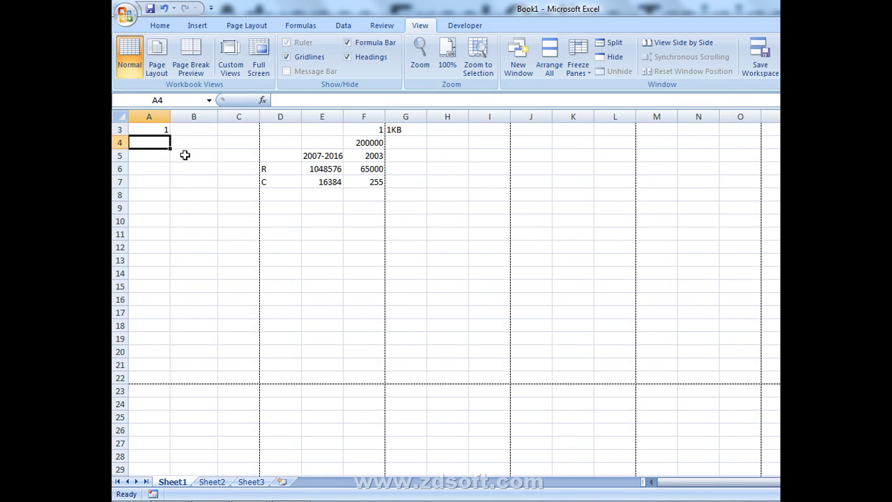
key(Up)
key(ctrl+shift+Right)
key(ctrl+shift+Right)
key(ctrl+shift+Right)
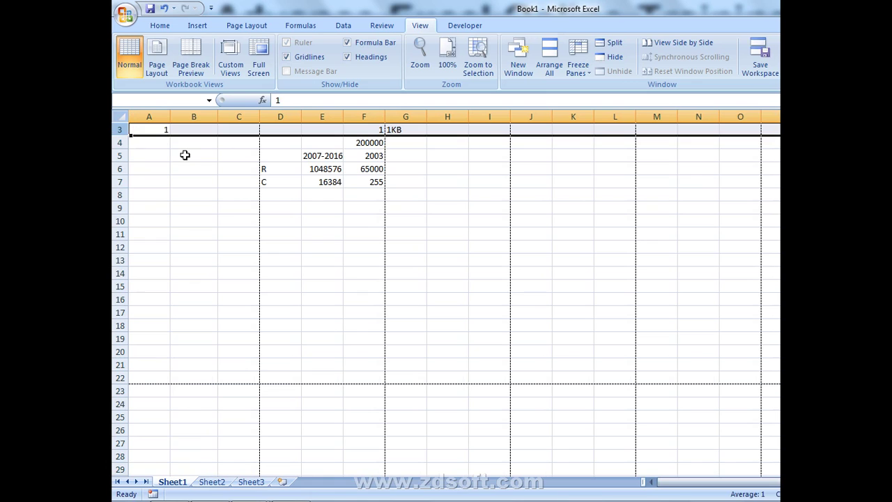
key(ctrl+r)
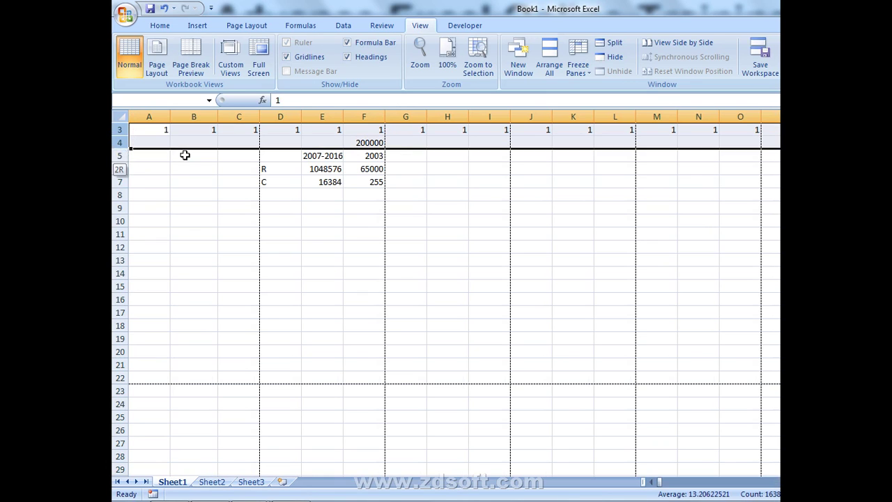
key(shift+Down)
key(shift+Down)
key(shift+Down)
key(shift+Down)
key(shift+Down)
key(shift+Down)
key(shift+Down)
key(shift+Down)
key(shift+Down)
key(shift+Down)
key(shift+Down)
key(shift+Down)
key(shift+Down)
key(shift+Down)
key(shift+Down)
key(shift+Down)
key(shift+Down)
key(shift+Down)
key(shift+Down)
key(shift+Down)
key(shift+Down)
key(shift+Down)
key(shift+Down)
key(shift+Down)
key(shift+Down)
key(shift+Down)
key(shift+Down)
key(shift+Down)
key(shift+Down)
key(shift+Down)
key(shift+Down)
key(shift+Down)
key(shift+Down)
key(shift+Down)
key(shift+Down)
key(shift+Down)
key(shift+Down)
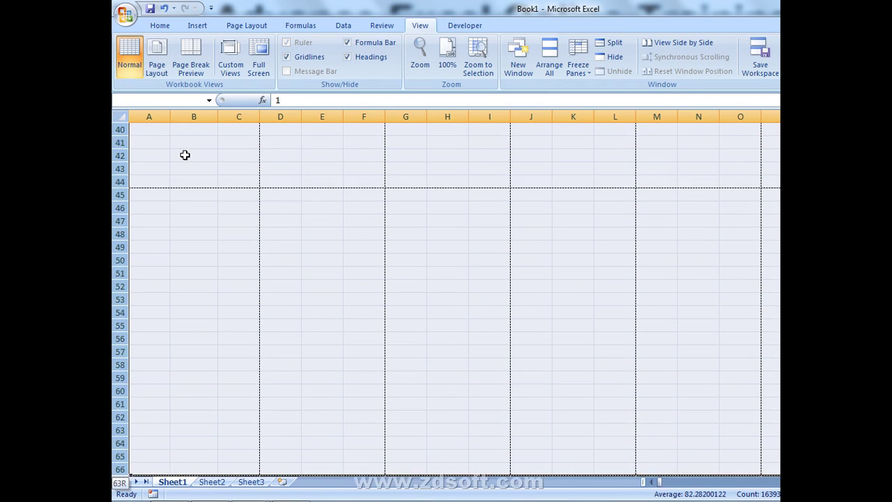
key(shift+Down)
key(shift+Down)
key(shift+Down)
key(shift+Down)
key(shift+Down)
key(shift+Down)
key(shift+Down)
key(shift+Down)
key(shift+Down)
key(shift+Down)
key(shift+Down)
key(shift+Down)
key(shift+Down)
key(shift+Down)
key(shift+Down)
key(shift+Down)
key(shift+Down)
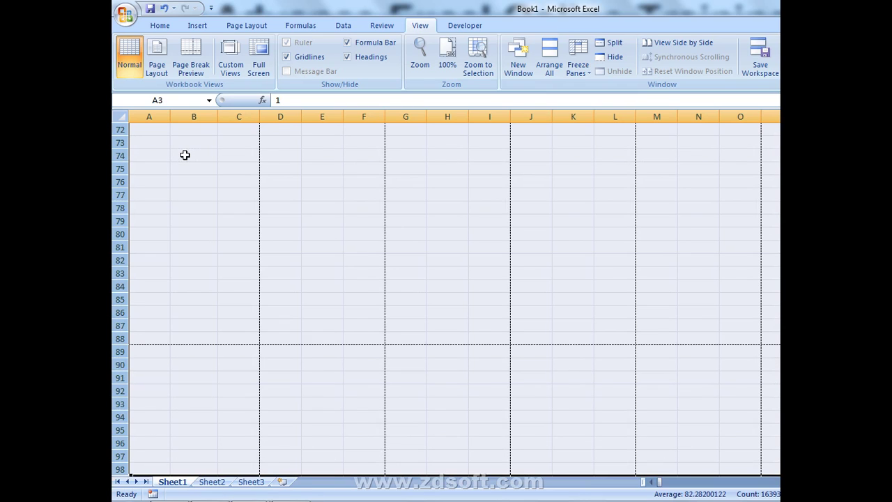
key(ctrl+d)
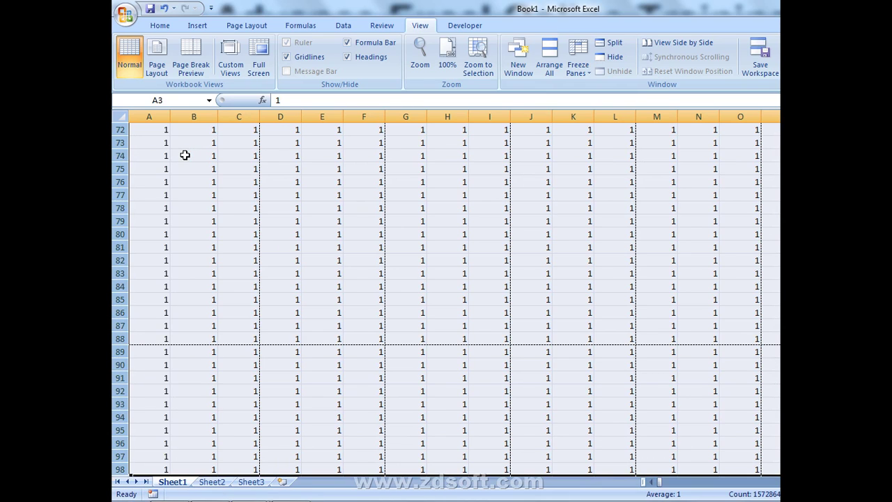
- Try filling 1s down to the sheet's last row and dismiss the out-of-resources error
key(shift+Down)
key(ctrl+shift+Down)
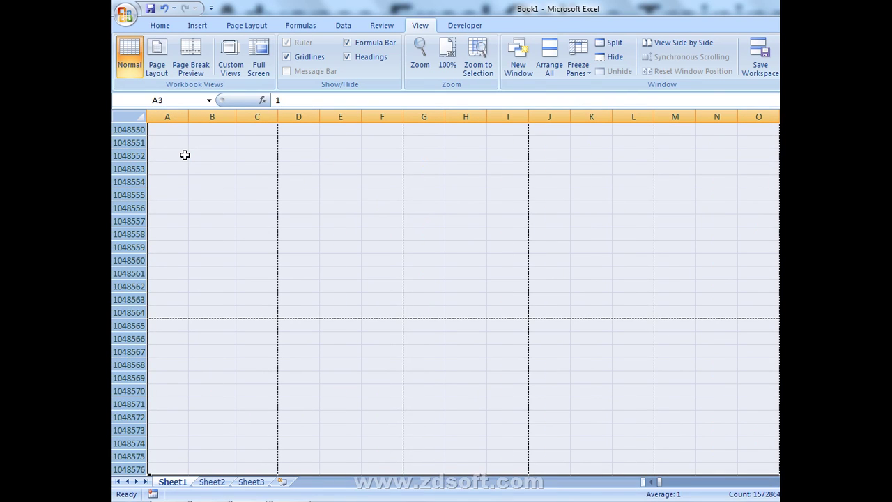
key(ctrl+d)
key(Return)
- Select whole rows from row 98 downward to extend the block of 1s further
key(ctrl+Down)
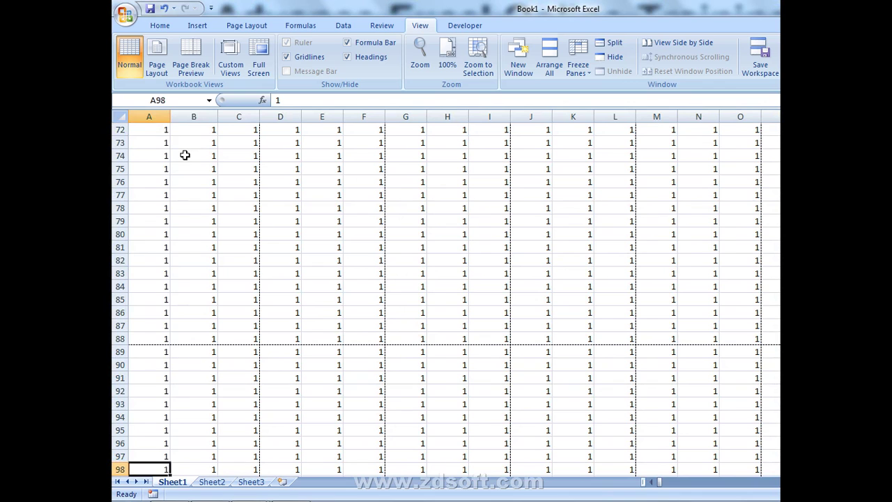
key(shift+Right)
key(shift+Right)
key(shift+Right)
key(shift+Right)
key(shift+Right)
key(shift+Right)
key(shift+Right)
key(shift+Right)
key(shift+Right)
key(shift+Right)
key(shift+Right)
key(shift+Right)
key(shift+Right)
key(shift+Right)
key(shift+Right)
key(shift+Right)
key(shift+Right)
key(shift+Right)
key(shift+Right)
key(shift+Right)
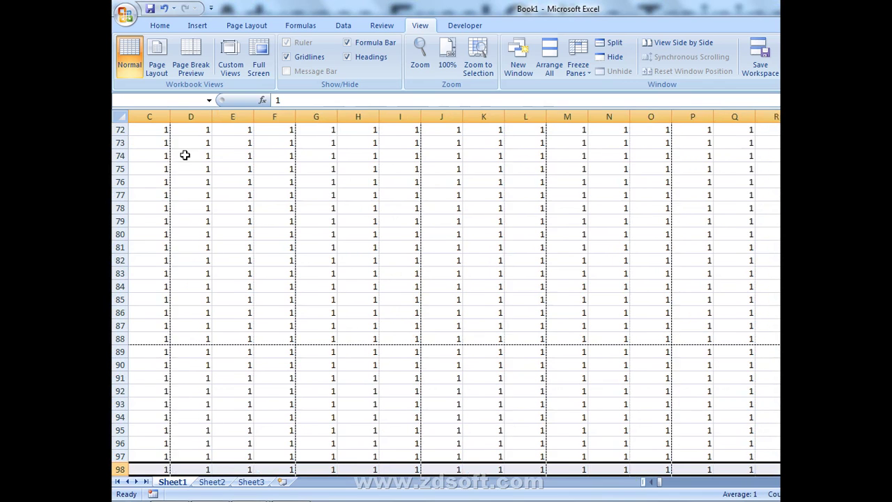
key(shift+Down)
key(shift+Down)
key(shift+Down)
key(shift+Down)
key(shift+Down)
key(shift+Down)
key(shift+Down)
key(Up)
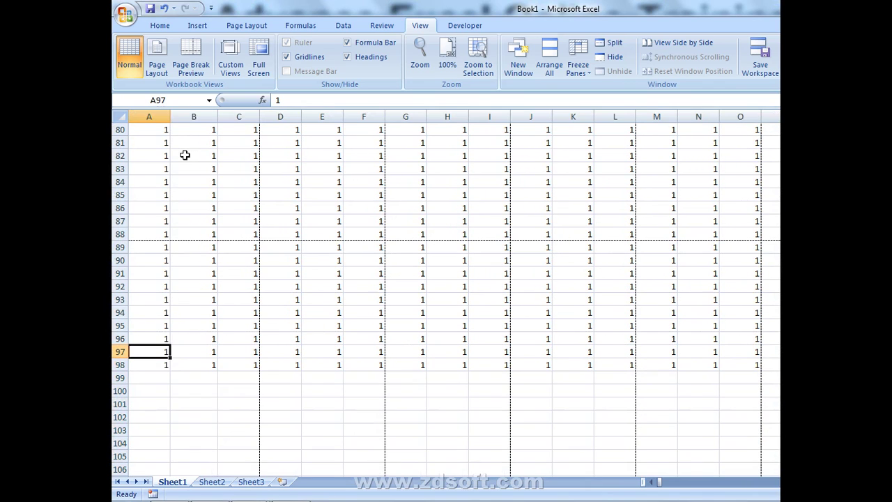
key(Down)
key(shift+space)
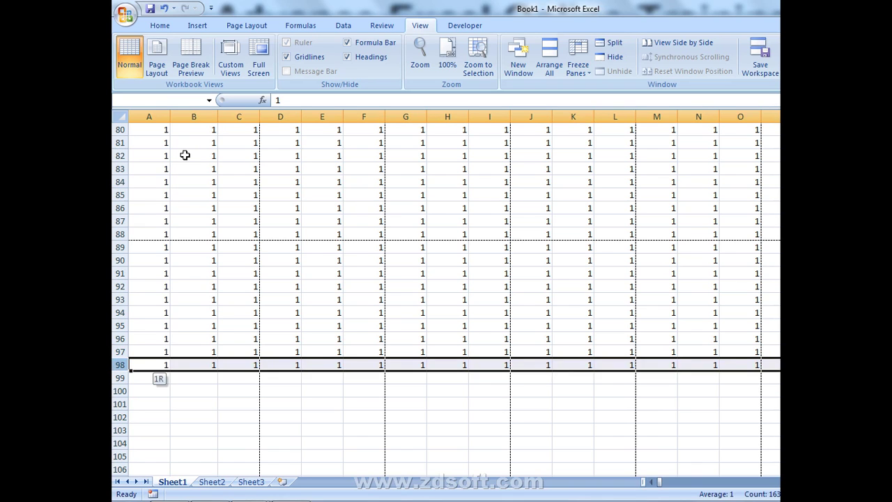
key(shift+Down)
key(shift+Down)
key(shift+Down)
key(shift+Down)
key(shift+Down)
key(shift+Down)
key(shift+Down)
key(shift+Down)
key(shift+Down)
key(shift+Down)
key(shift+Down)
key(shift+Down)
key(shift+Down)
key(shift+Down)
key(shift+Down)
key(shift+Down)
key(shift+Down)
key(shift+Down)
key(shift+Down)
key(shift+Down)
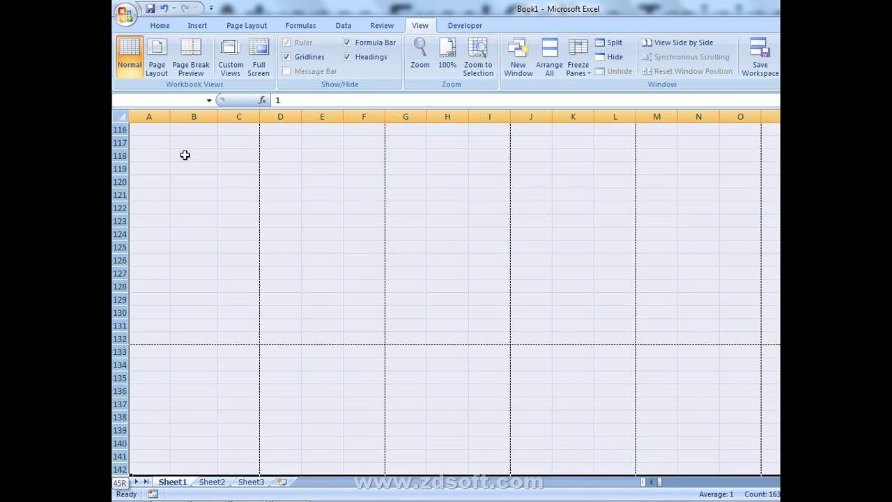
key(shift+Down)
key(shift+Down)
key(shift+Down)
key(shift+Down)
key(shift+Down)
key(shift+Down)
key(shift+Down)
key(shift+Down)
key(shift+Down)
key(shift+Down)
key(shift+Down)
key(shift+Down)
key(shift+Down)
key(shift+Down)
key(shift+Down)
key(shift+Down)
key(shift+Down)
key(shift+Down)
key(shift+Down)
key(shift+Down)
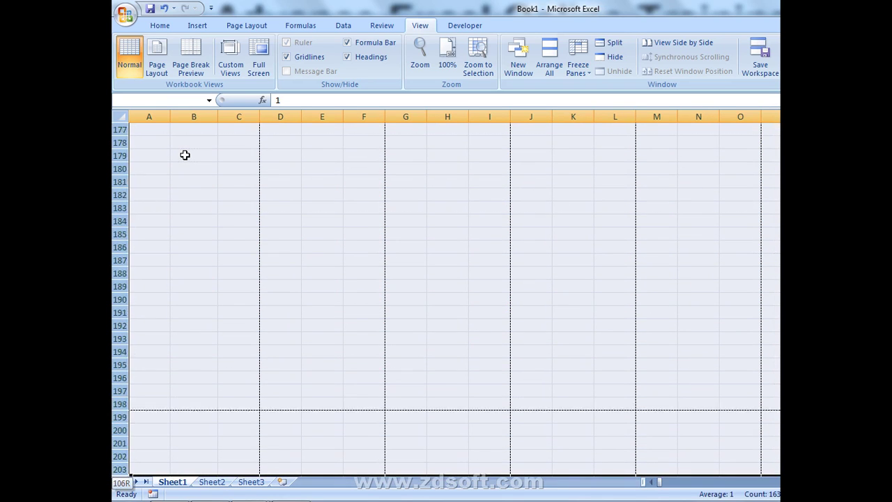
key(shift+Down)
key(shift+Down)
key(shift+Down)
key(shift+Down)
key(shift+Down)
key(shift+Down)
key(shift+Down)
key(shift+Down)
key(shift+Down)
key(shift+Down)
key(shift+Down)
key(shift+Down)
key(shift+Down)
key(shift+Down)
key(shift+Down)
key(shift+Down)
key(shift+Down)
key(shift+Down)
key(shift+Down)
key(shift+Down)
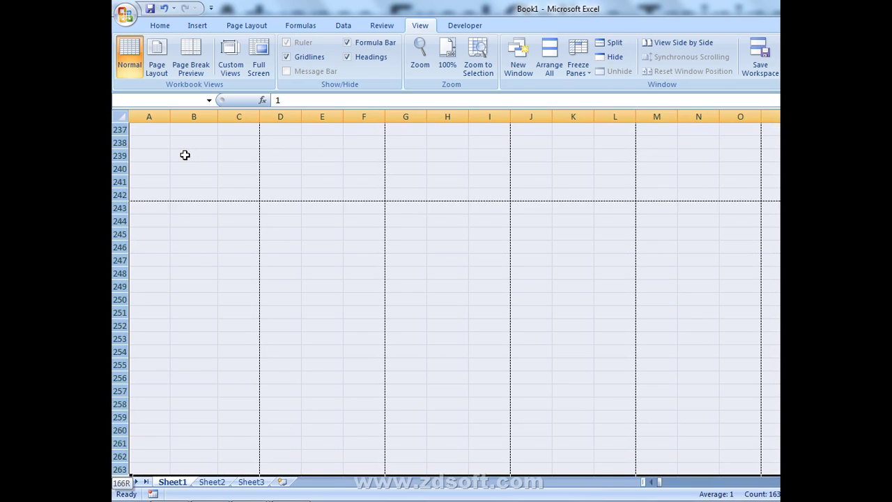
key(shift+Down)
key(shift+Down)
key(shift+Down)
key(shift+Down)
key(shift+Down)
key(shift+Down)
key(shift+Down)
key(shift+Down)
key(shift+Down)
key(shift+Down)
key(shift+Down)
key(shift+Down)
key(shift+Down)
key(shift+Down)
key(shift+Down)
key(shift+Down)
key(shift+Down)
key(shift+Down)
key(shift+Down)
key(shift+Down)
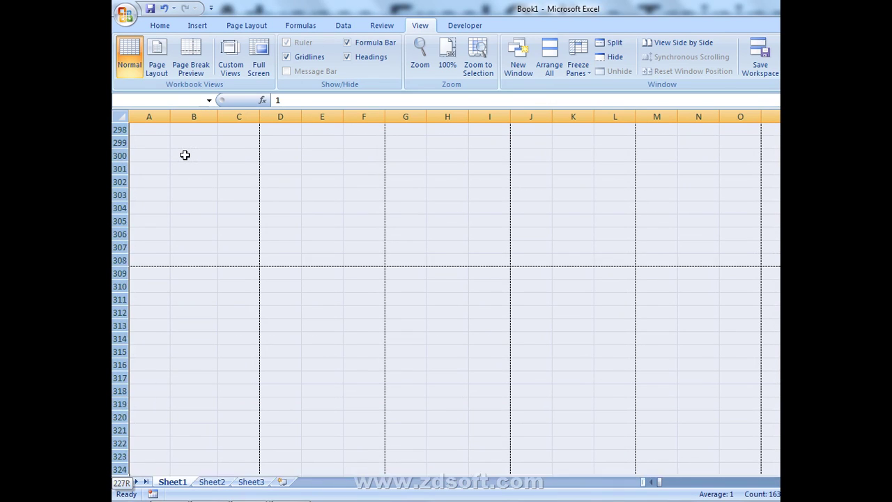
key(shift+Down)
key(shift+Down)
key(shift+Down)
key(shift+Down)
key(shift+Down)
key(shift+Down)
key(shift+Down)
key(shift+Down)
key(shift+Down)
key(shift+Down)
key(shift+Down)
key(shift+Down)
key(shift+Down)
key(shift+Down)
key(shift+Down)
key(shift+Down)
key(shift+Down)
key(shift+Down)
key(shift+Down)
key(shift+Down)
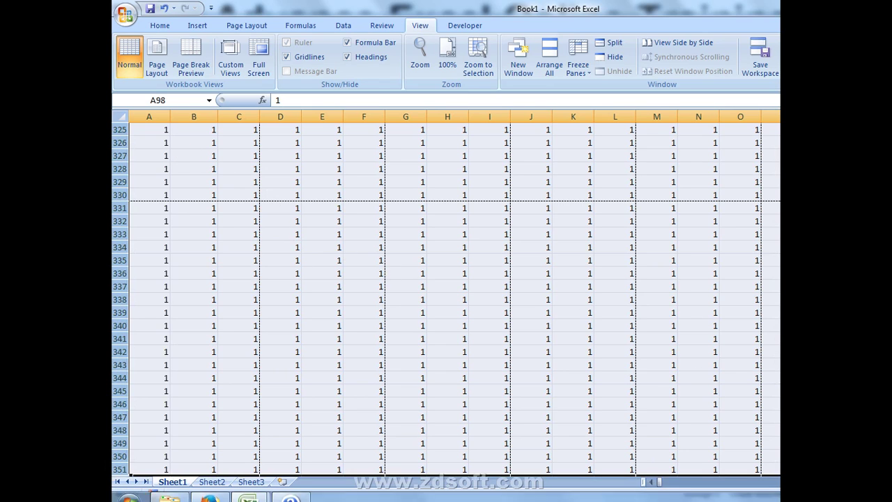
- Show Sheet1 in Page Break Preview, turning off its welcome message
click(890, 404)
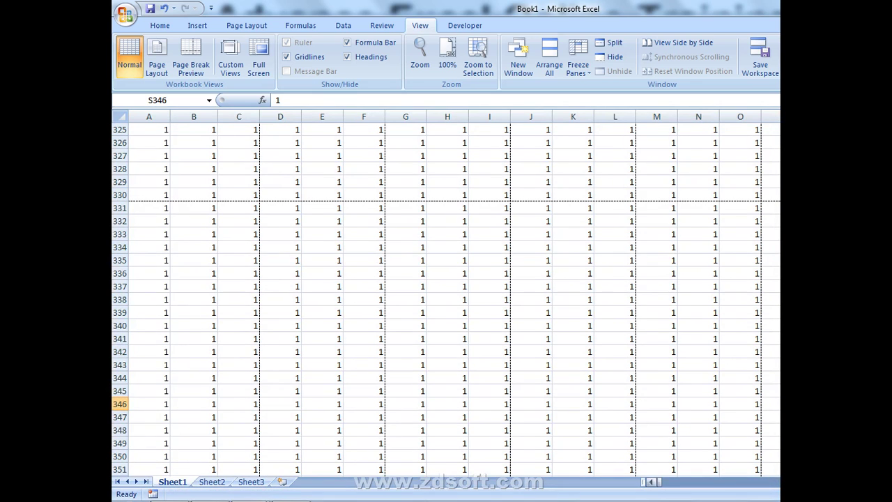
click(862, 494)
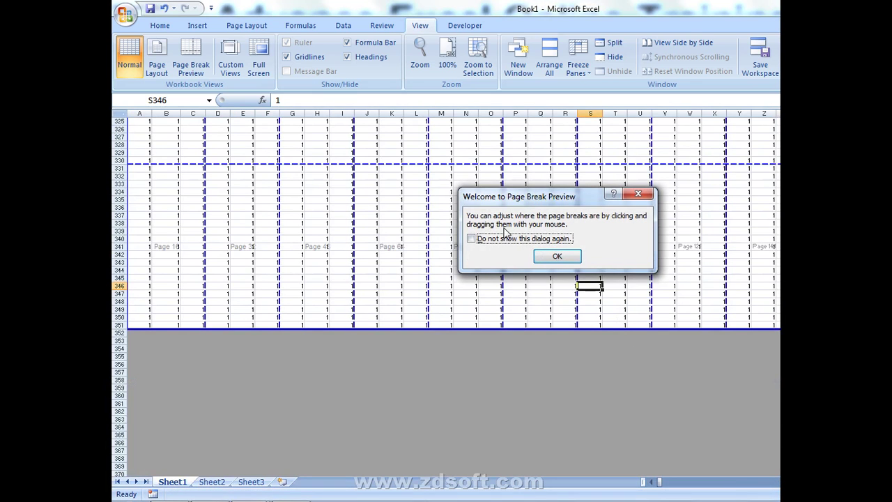
click(503, 239)
click(557, 256)
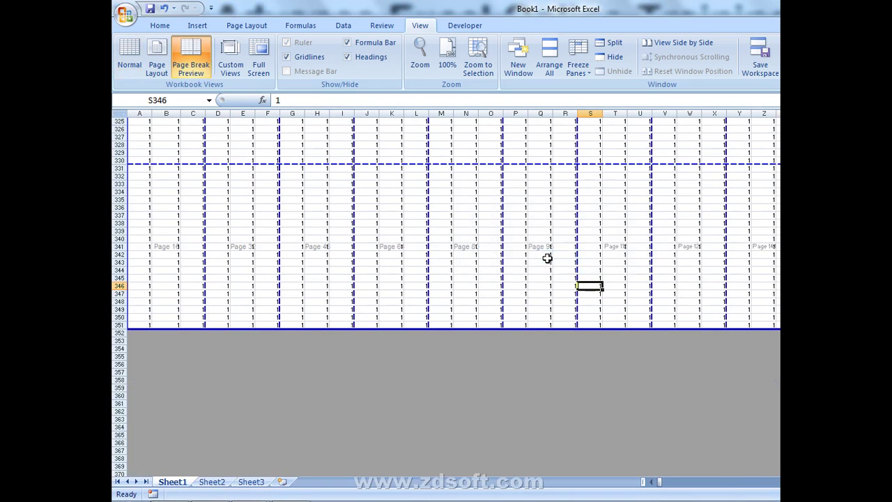
- Scroll back to the top of the preview, then go to Sheet2
scroll(765, 292, up, 20)
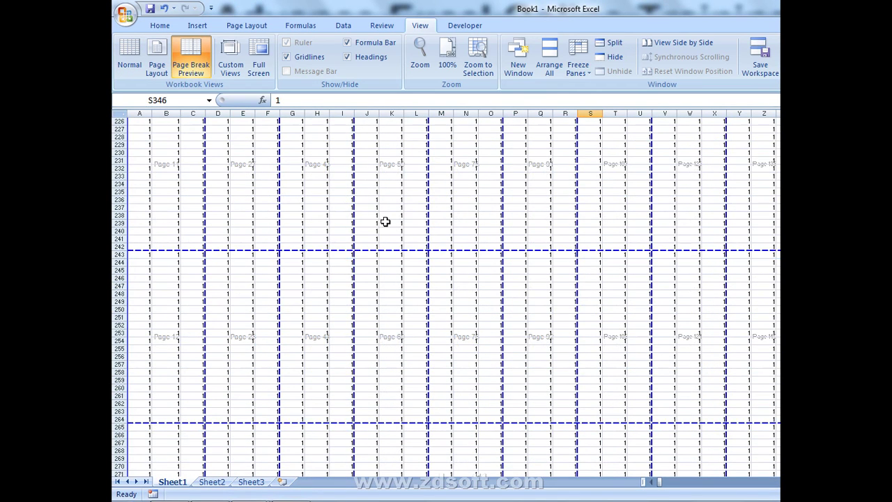
scroll(377, 210, up, 16)
scroll(376, 211, up, 13)
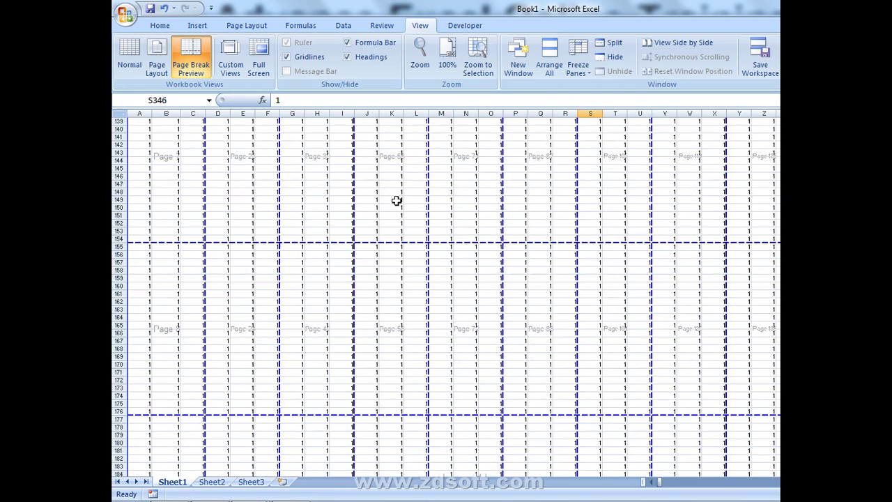
scroll(396, 201, up, 20)
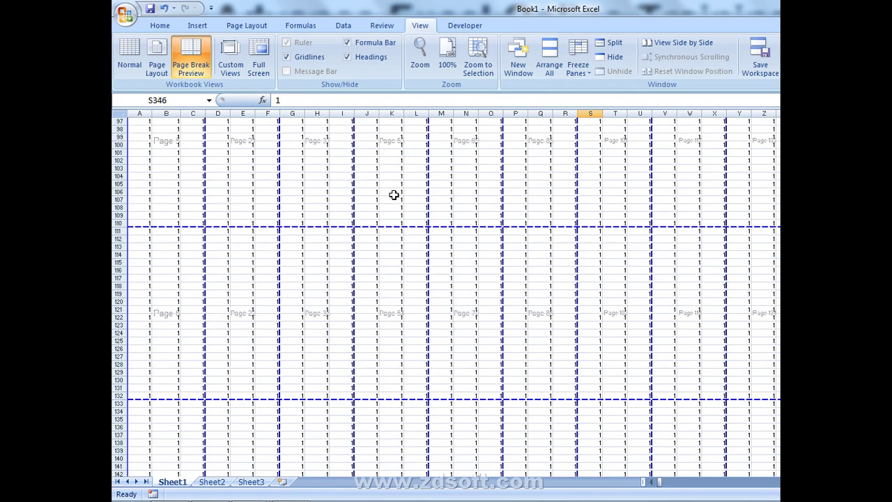
scroll(393, 195, up, 9)
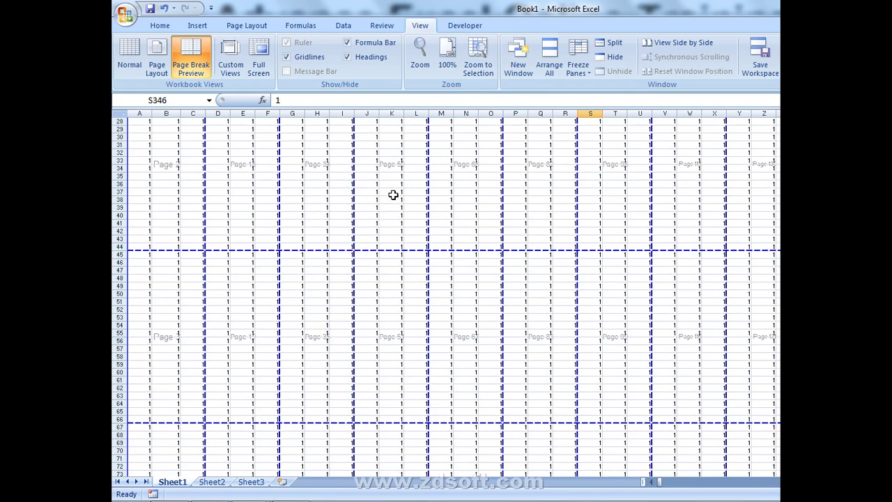
scroll(393, 195, up, 9)
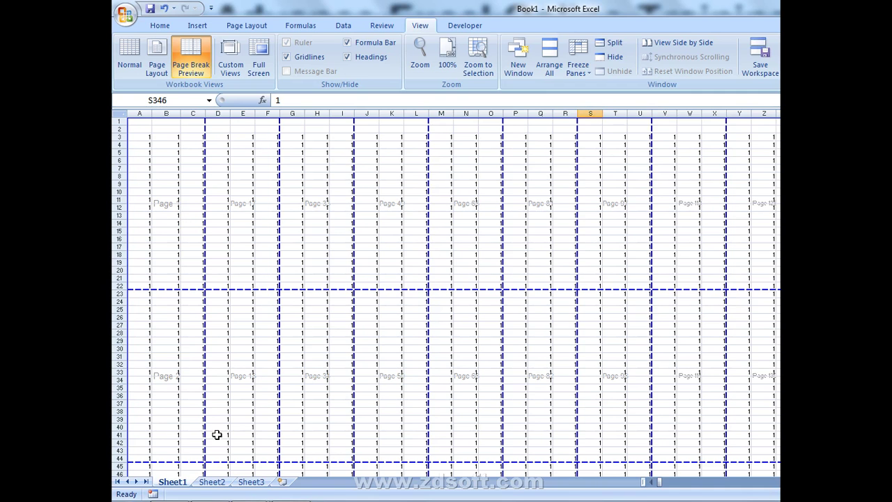
click(221, 480)
- Enter 32767 in cell E2 of Sheet2
click(309, 143)
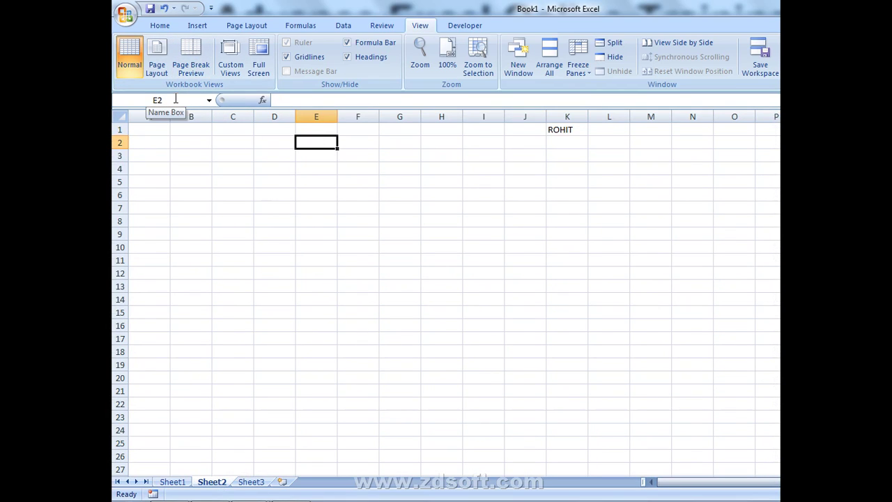
text(32767)
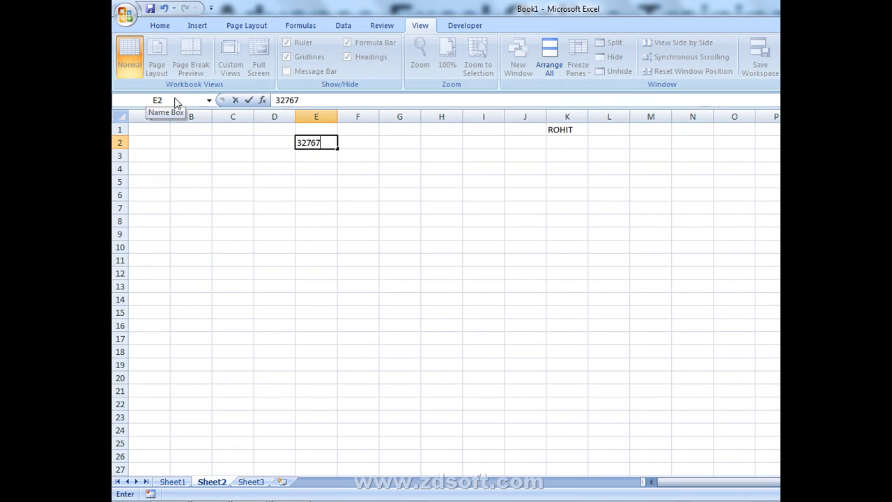
key(Return)
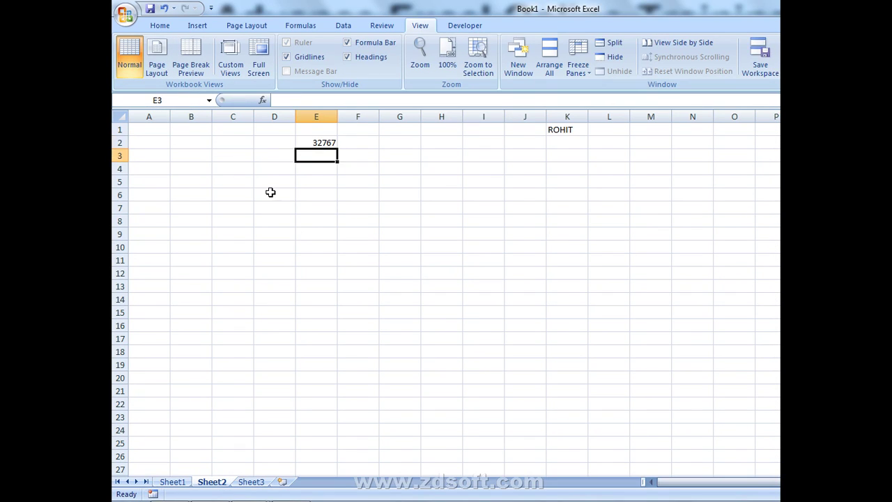
click(276, 193)
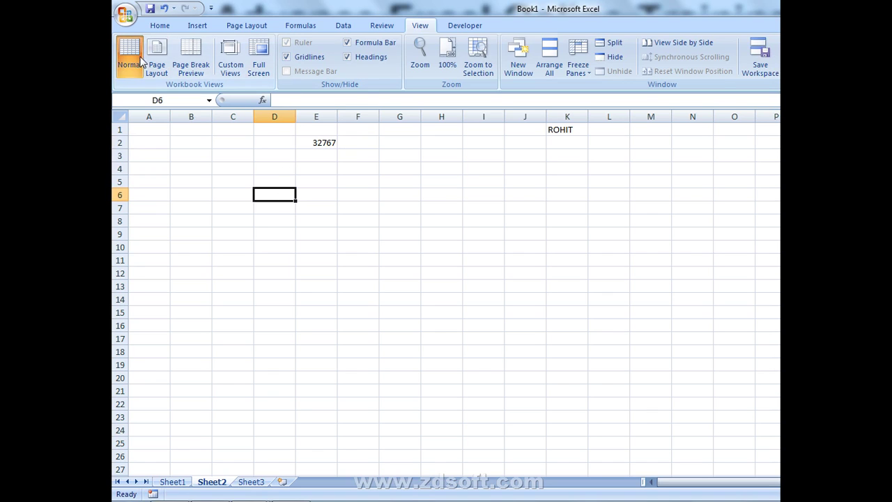
- Reselect E2 and compare it with the per-cell character limit in Excel Help
click(159, 26)
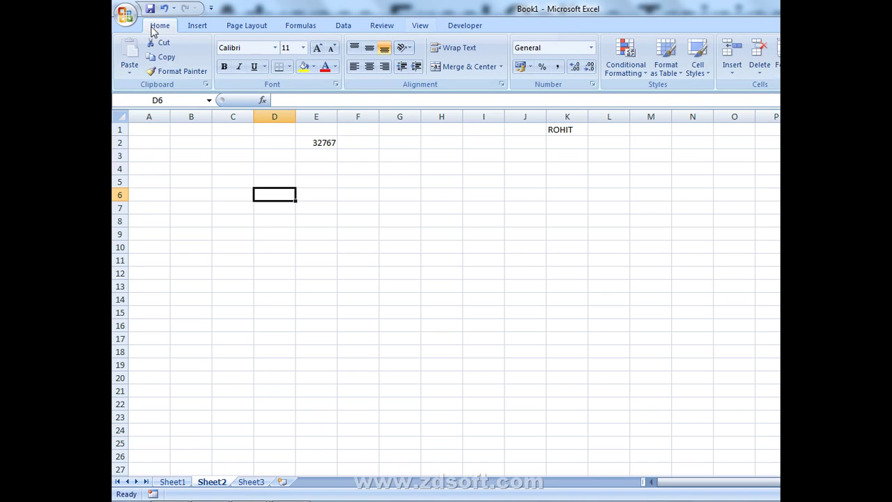
click(308, 142)
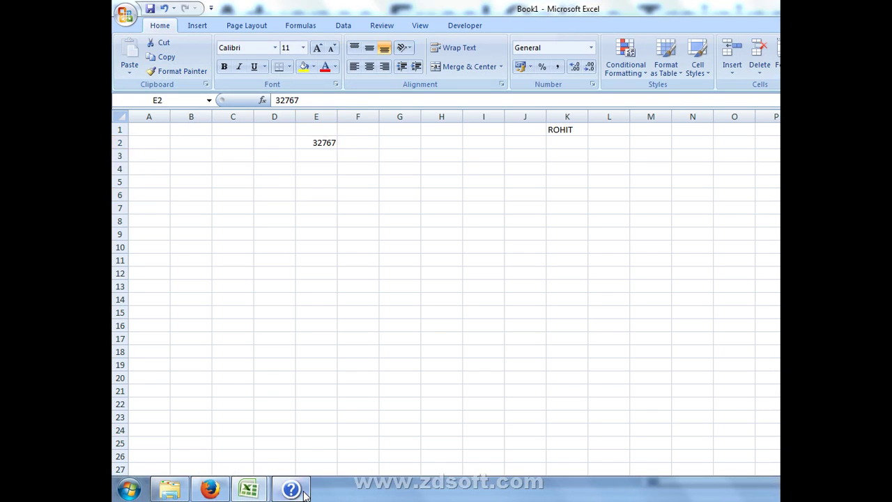
click(301, 492)
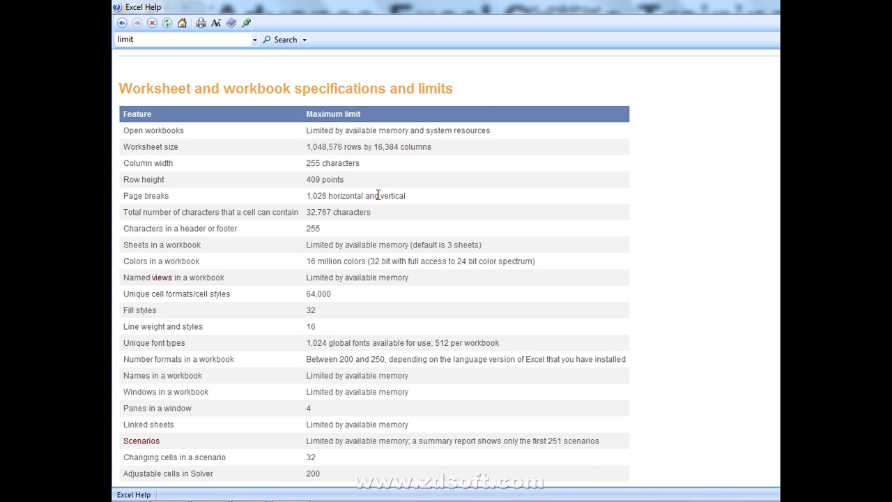
key(alt+Tab)
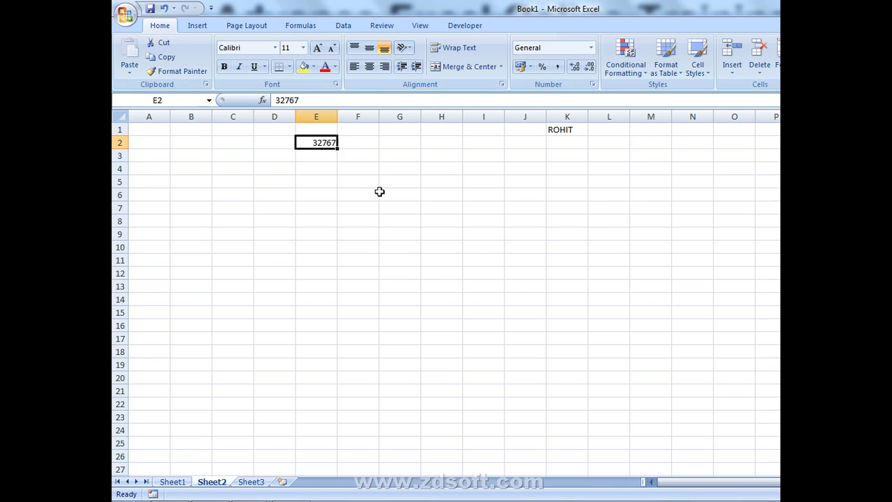
click(402, 152)
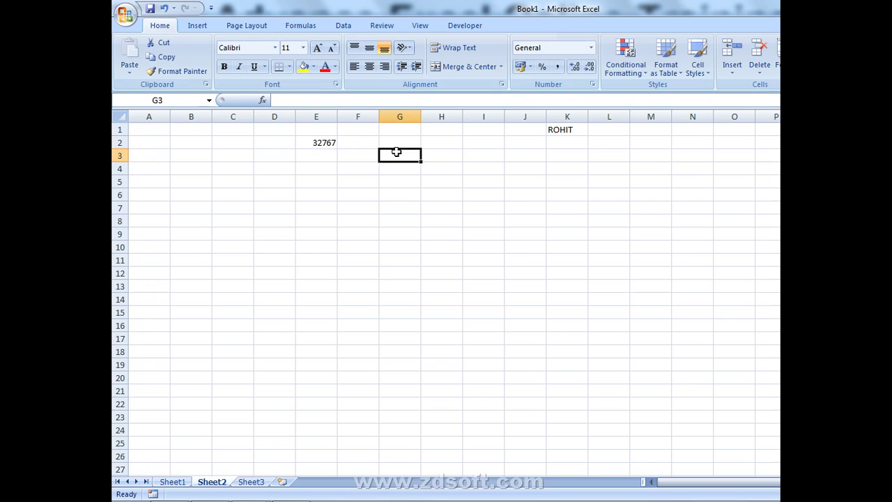
text(=IF I)
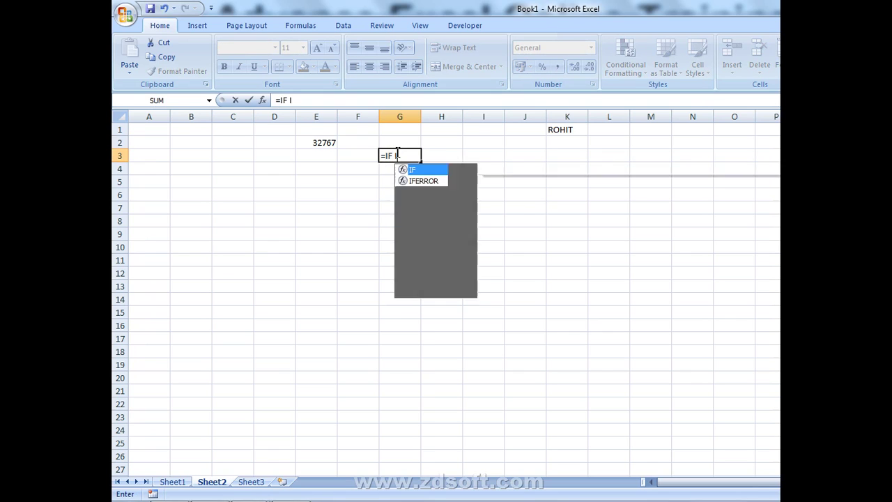
text(F IF F)
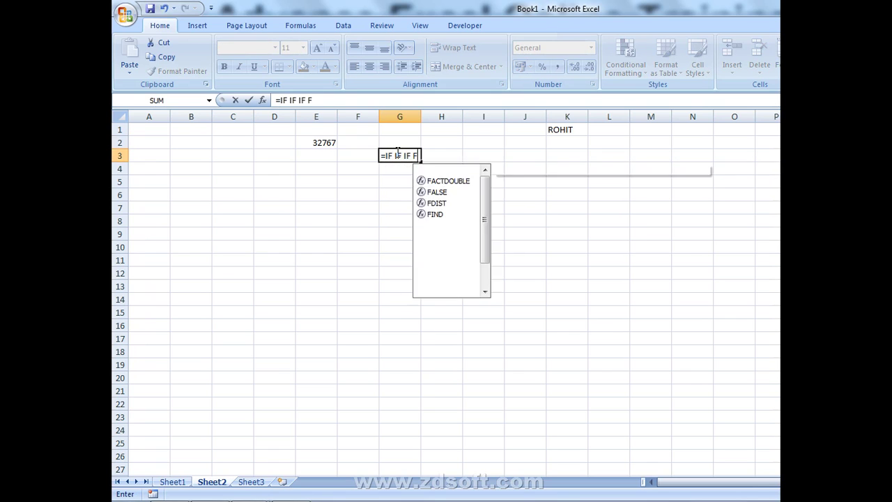
key(BackSpace)
text(IF)
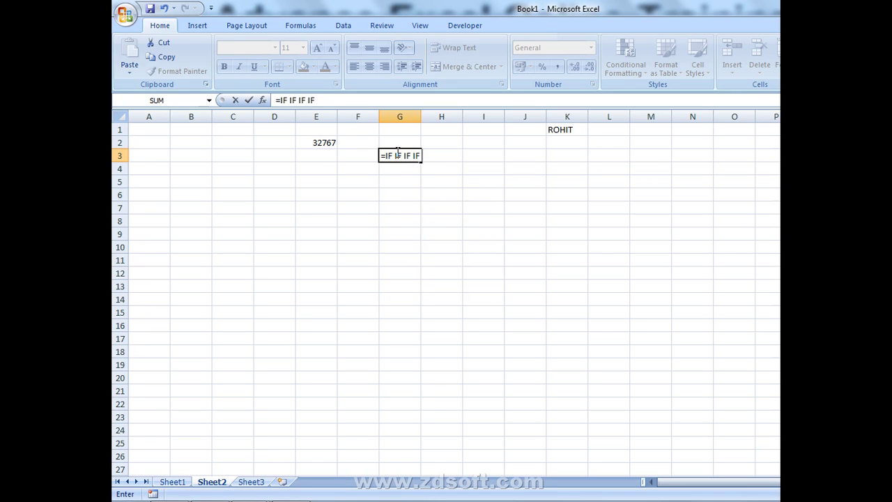
key(Escape)
key(alt+Tab)
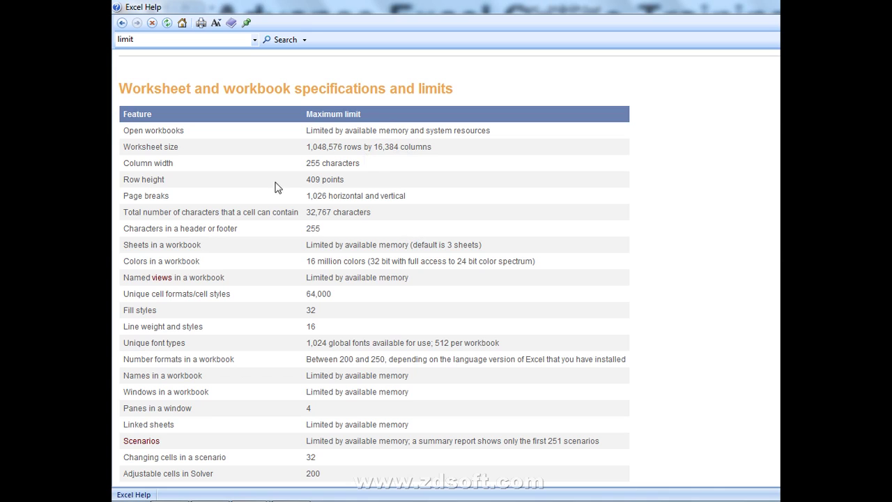
key(alt+Tab)
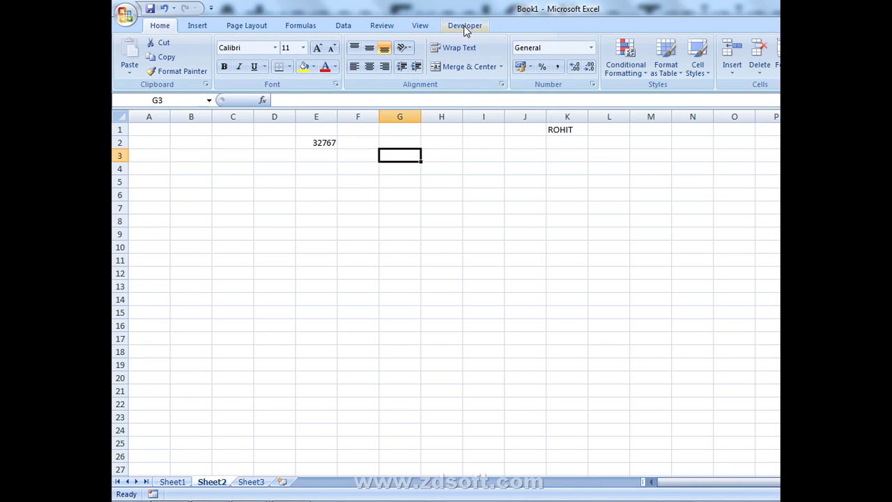
- Open the Visual Basic editor maximized and insert a new code module
click(465, 25)
click(129, 56)
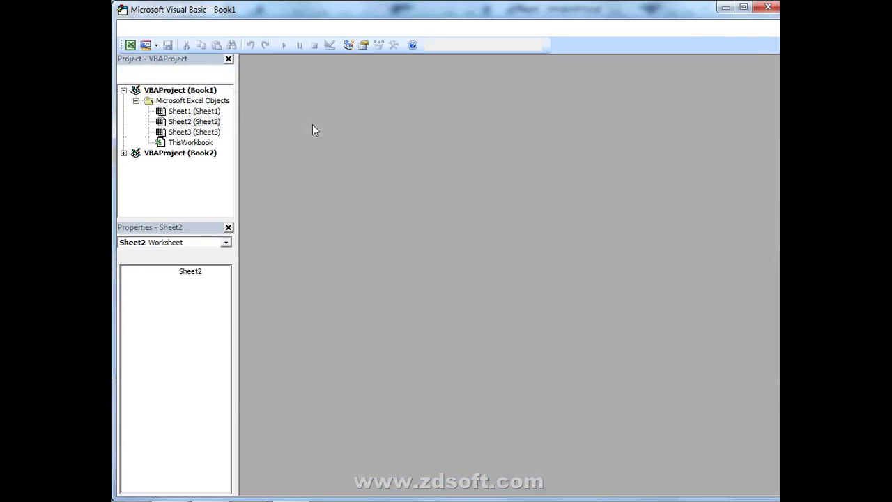
click(743, 7)
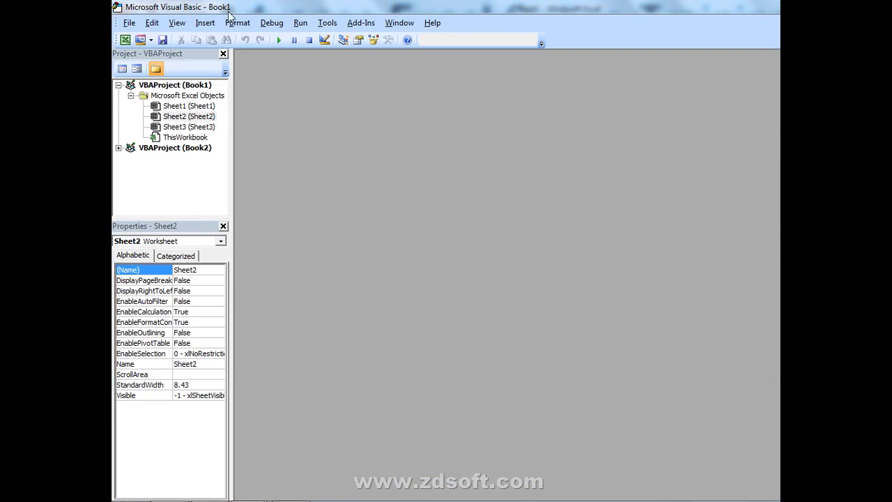
click(199, 25)
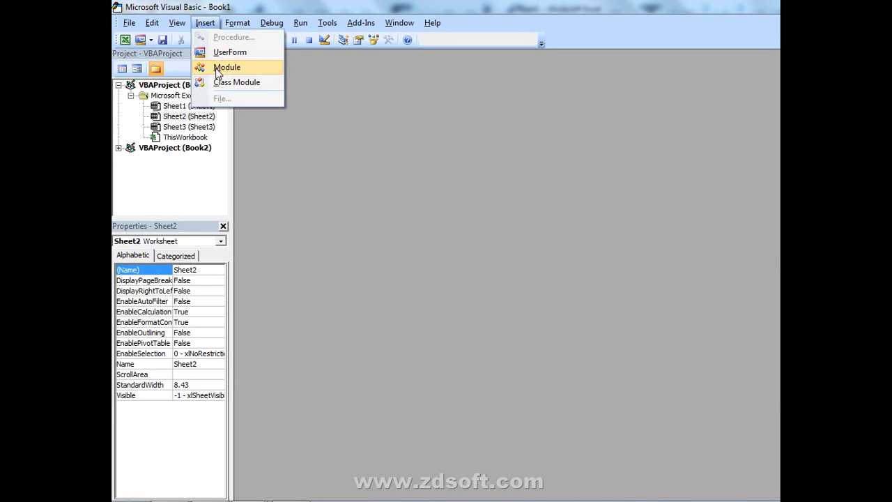
click(227, 67)
- Widen column D on the worksheet, then return to the Visual Basic editor
key(alt+F11)
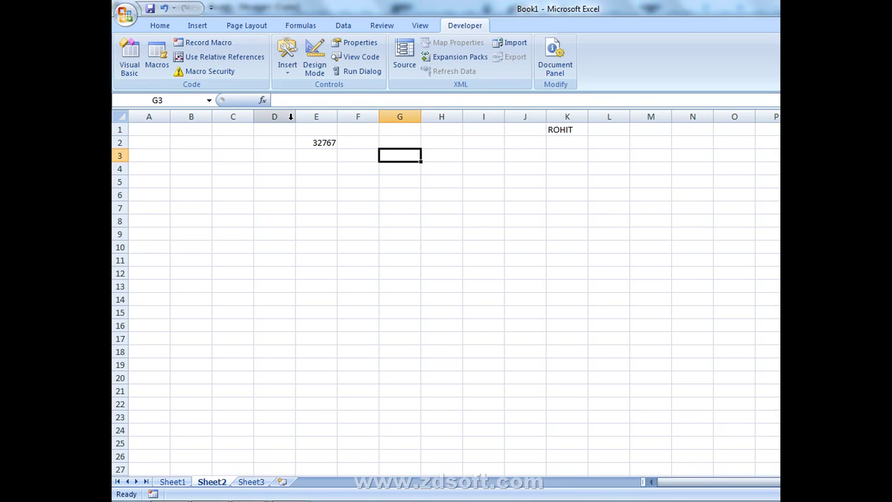
drag(295, 118, 486, 117)
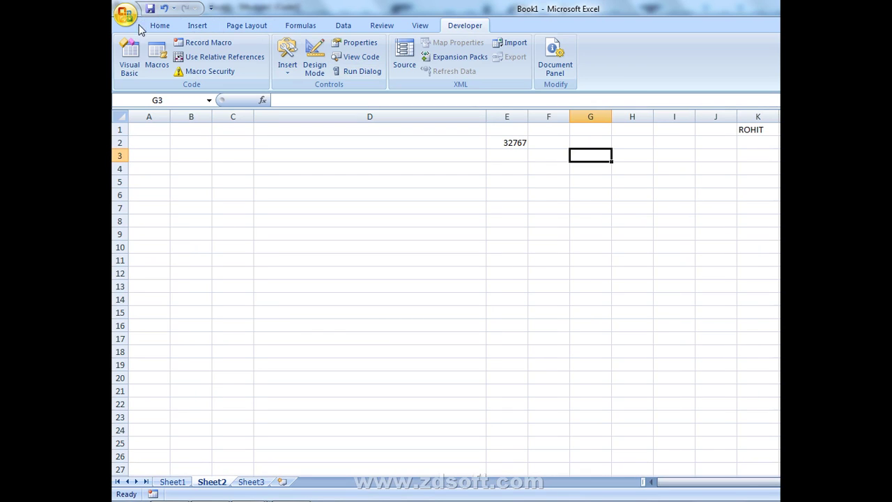
click(129, 57)
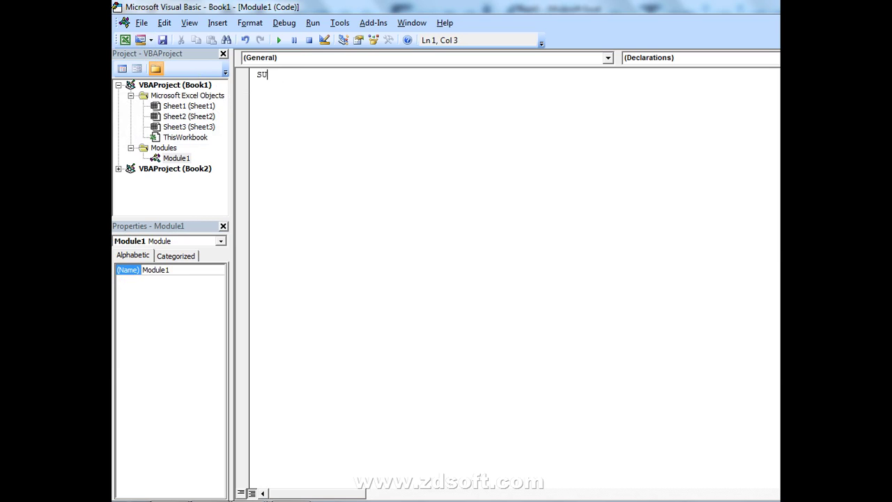
- Write a MODULE macro with a Range("C:C").ColumnWidth line
text(SUB MODULE)
key(Return)
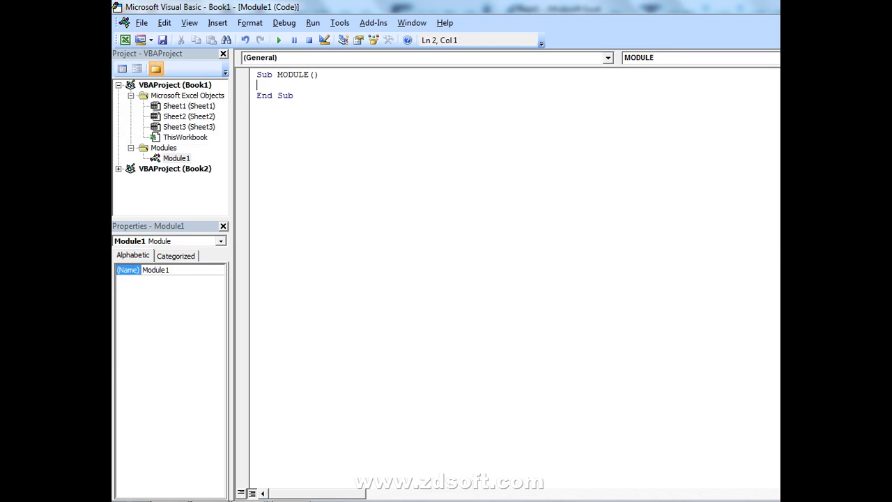
text(RANGE(")
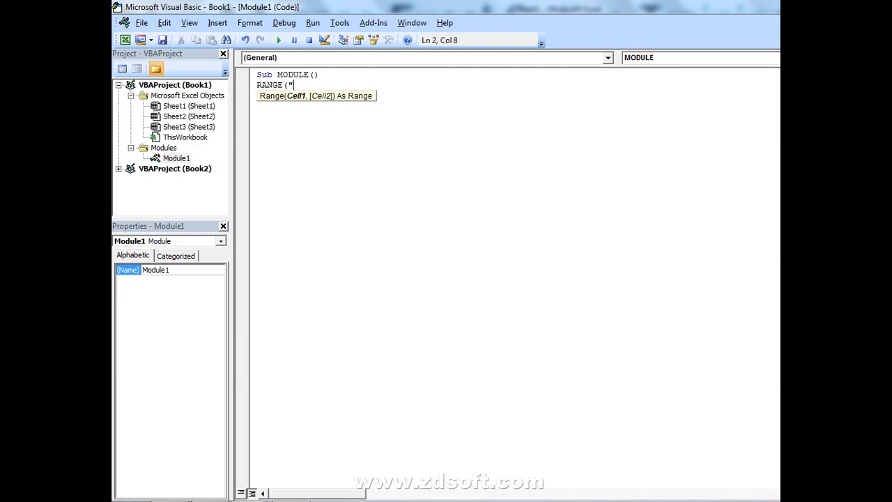
text(C:C").CO)
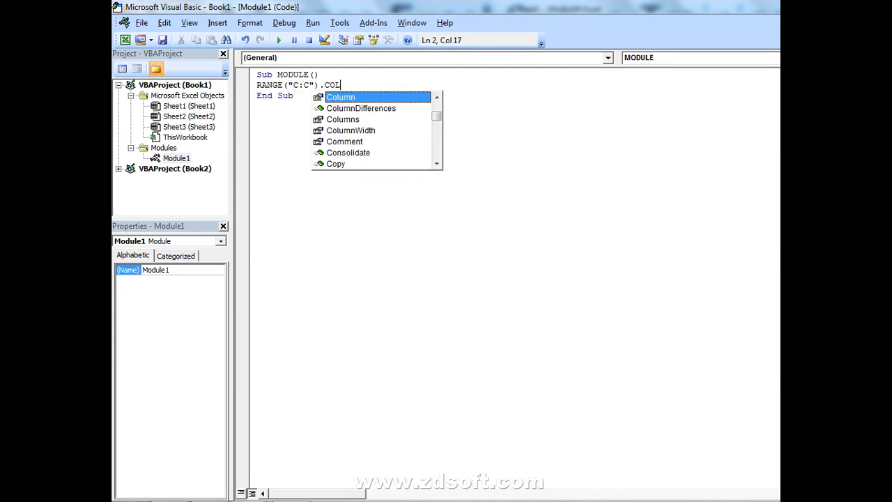
text(L)
key(Down)
key(Down)
key(Down)
key(Tab)
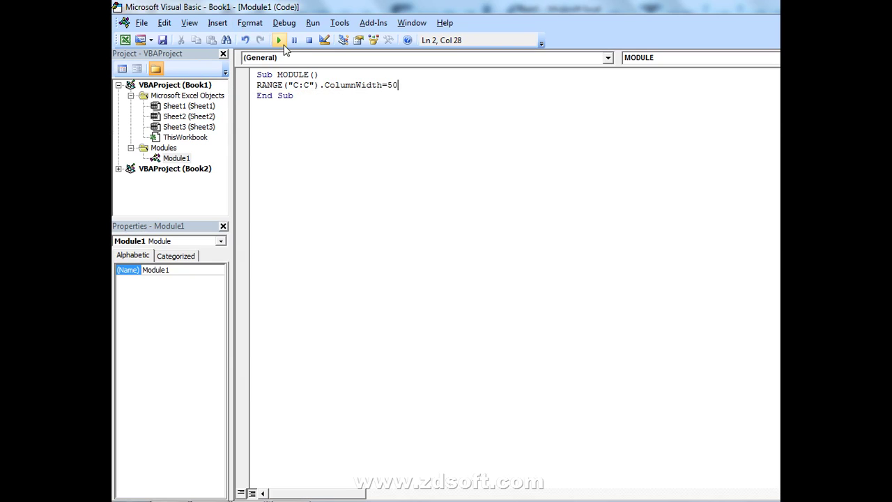
- Run the macro and check that column C is 50 wide
click(278, 40)
key(alt+F11)
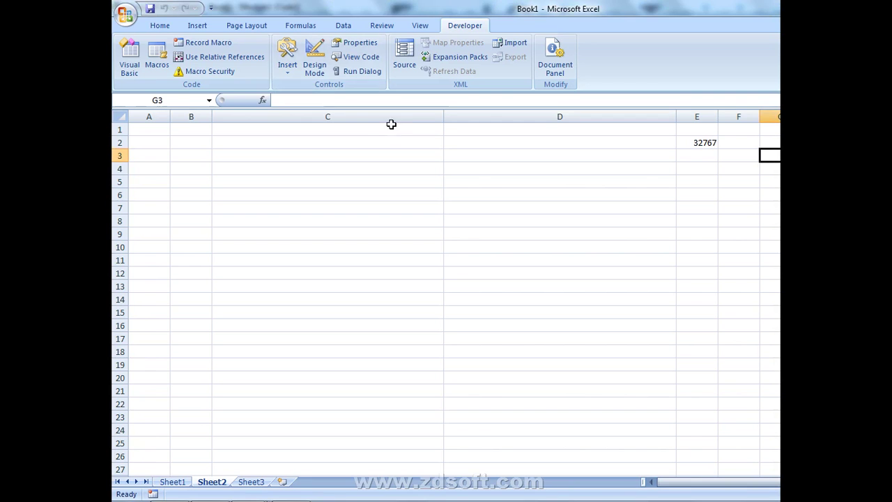
drag(446, 115, 446, 114)
key(alt+F11)
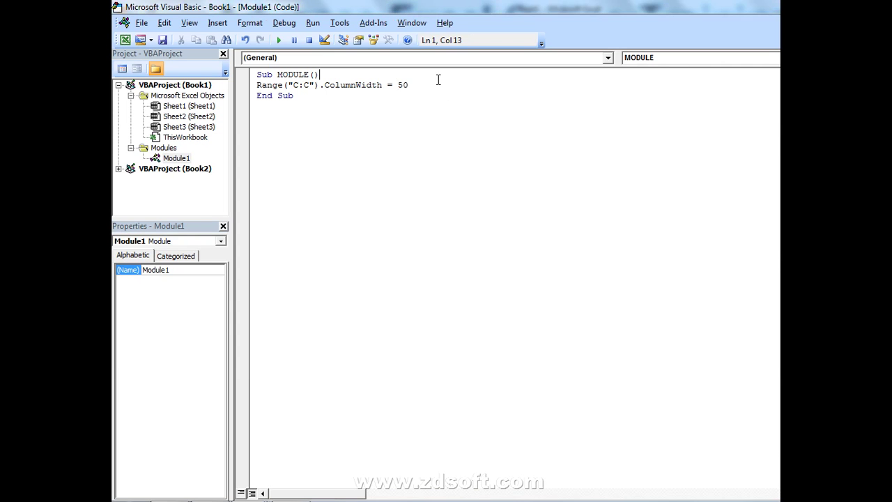
- Rerun the macro with widths 1 and 255, checking column C each time
click(420, 89)
text(1)
click(278, 40)
key(alt+F11)
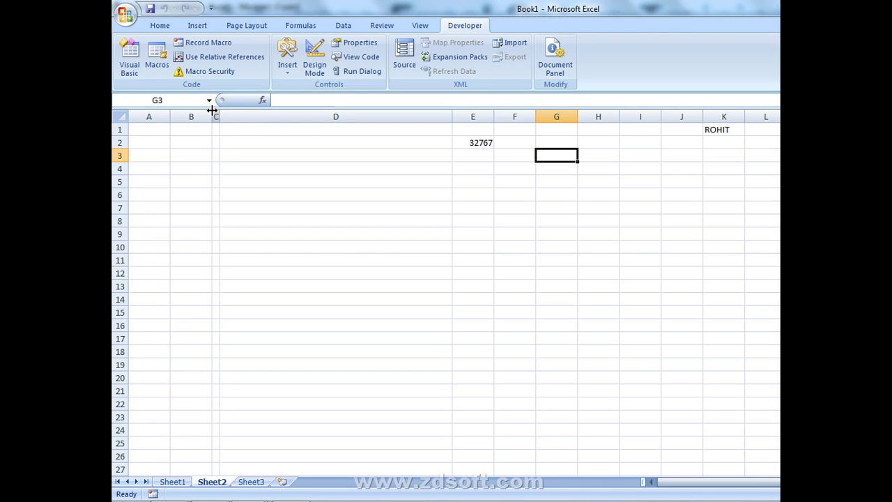
drag(217, 114, 218, 114)
key(alt+F11)
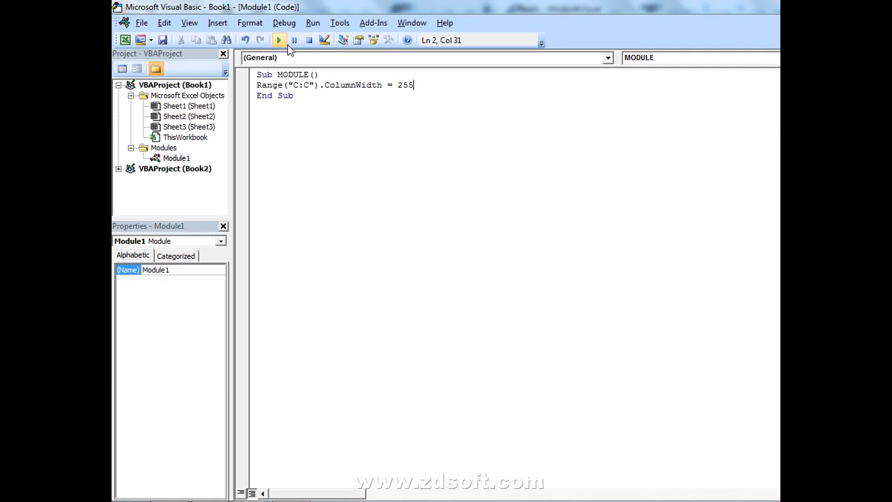
key(alt+Tab)
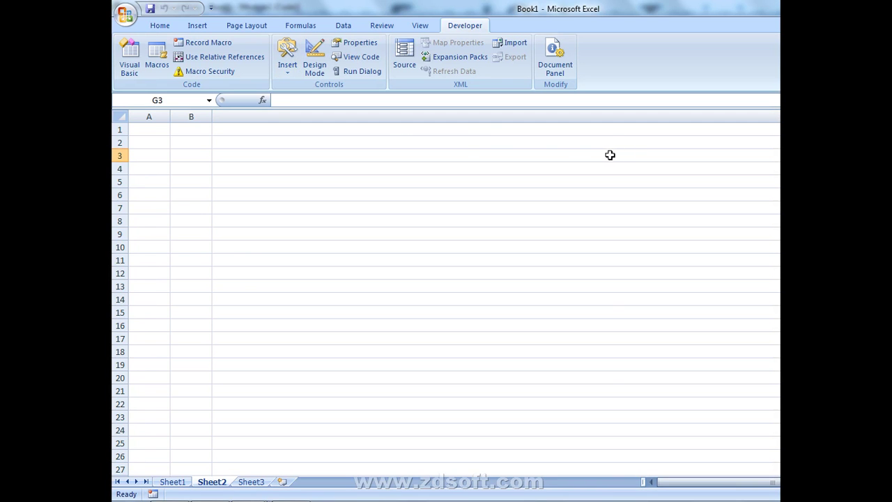
key(alt+Tab)
- Try a column width of 256 and dismiss the resulting run-time error
key(BackSpace)
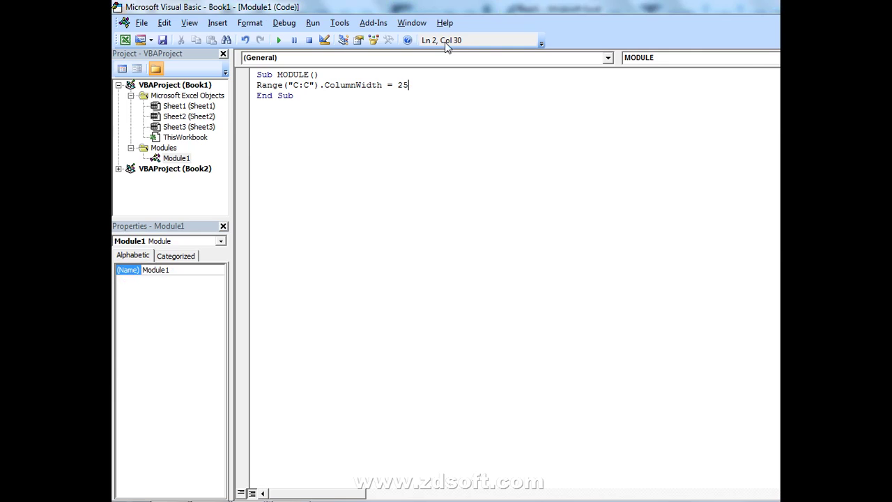
text(6)
click(280, 40)
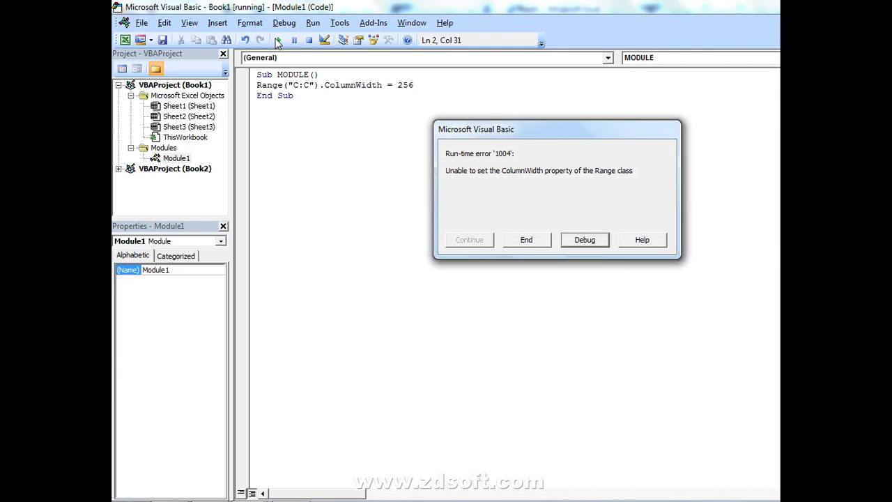
click(531, 240)
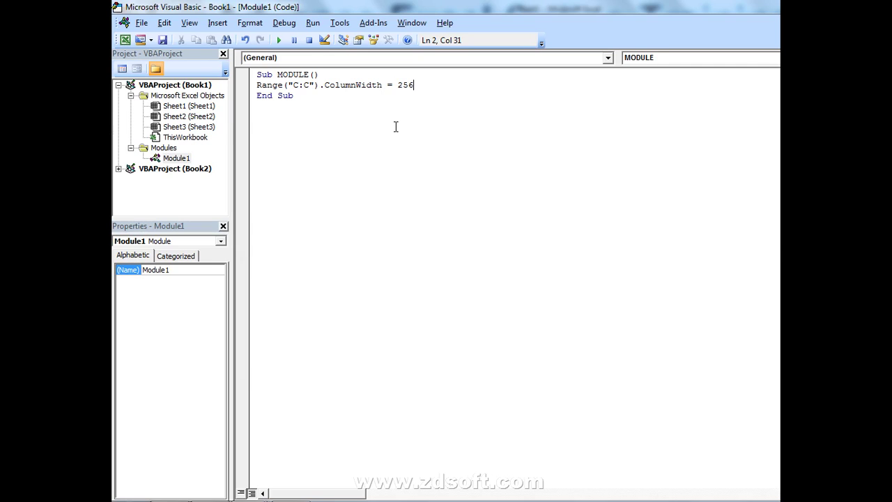
- Run the macro with width 10 and bring up Excel's specifications and limits help
key(BackSpace)
text(5)
key(BackSpace)
key(BackSpace)
key(BackSpace)
text(10)
click(281, 41)
key(alt+Tab)
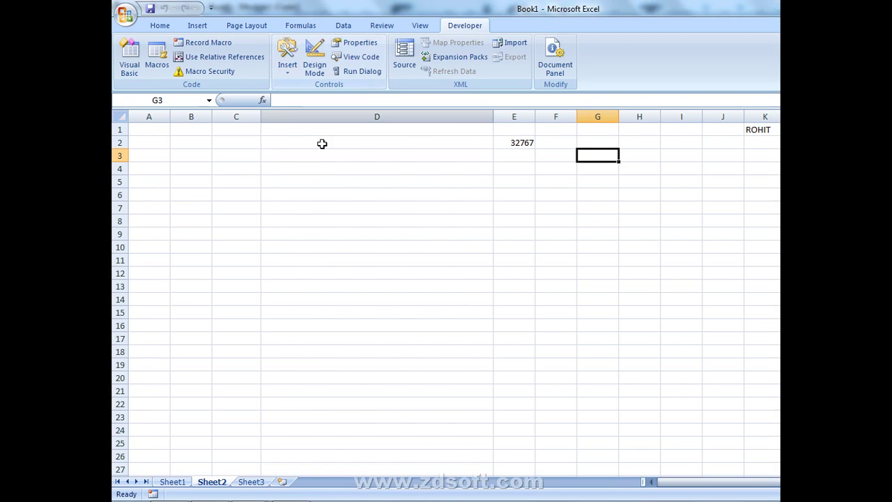
click(290, 488)
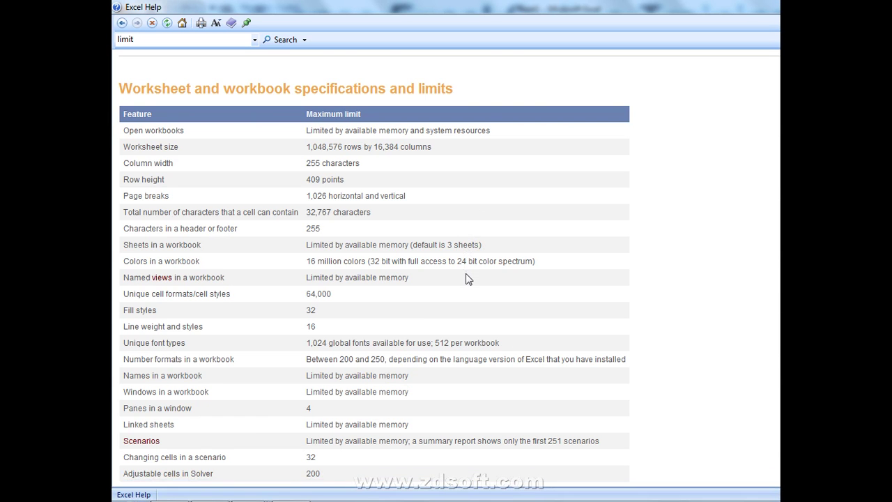
- Scroll through the Excel specifications and limits article, back up, and close Help
scroll(644, 242, down, 5)
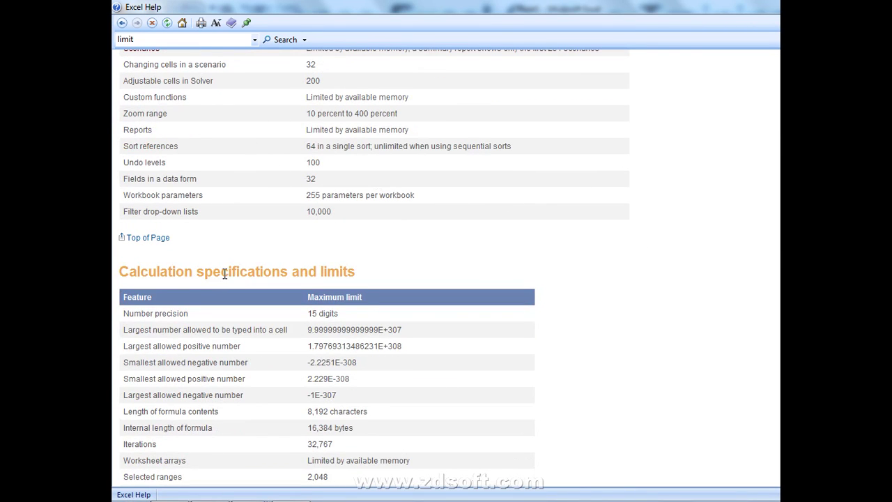
scroll(368, 304, down, 2)
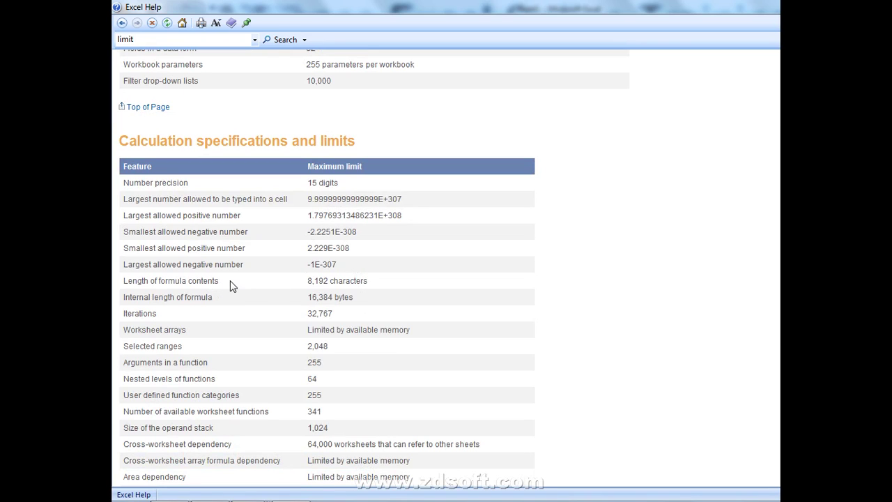
scroll(233, 283, down, 3)
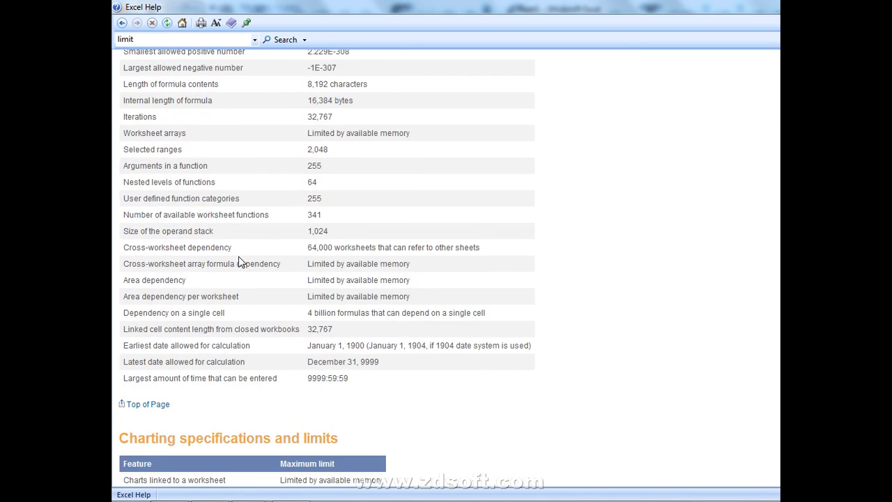
scroll(238, 265, down, 2)
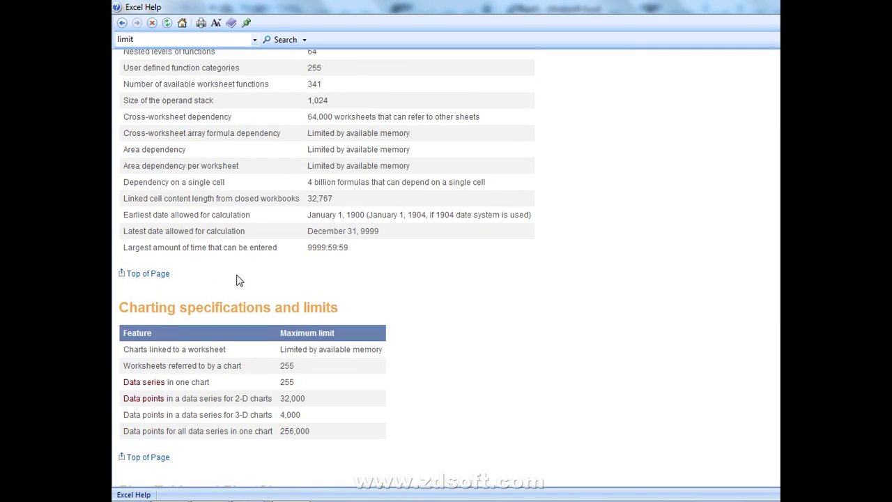
scroll(238, 280, down, 4)
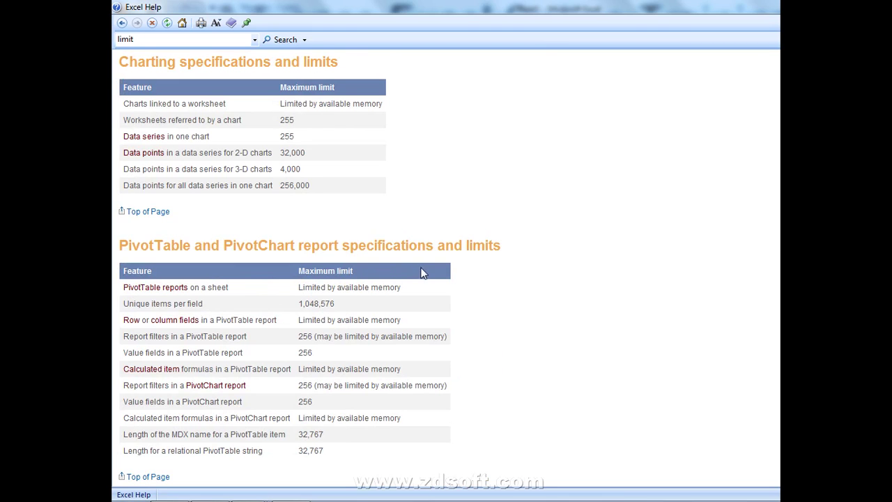
scroll(418, 272, down, 3)
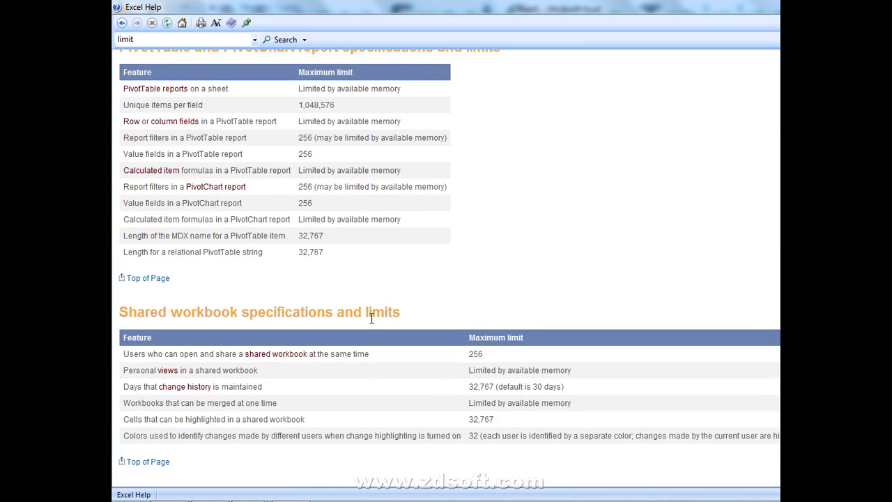
scroll(373, 325, up, 3)
scroll(374, 324, up, 15)
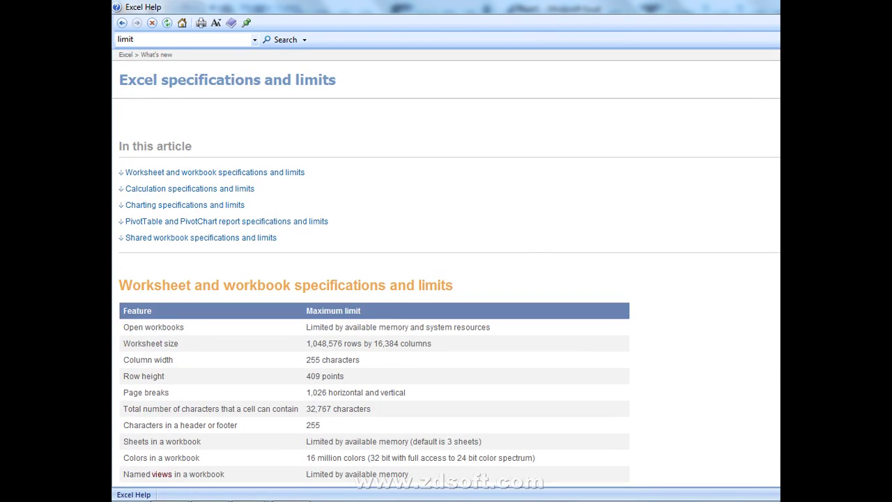
key(alt+F4)
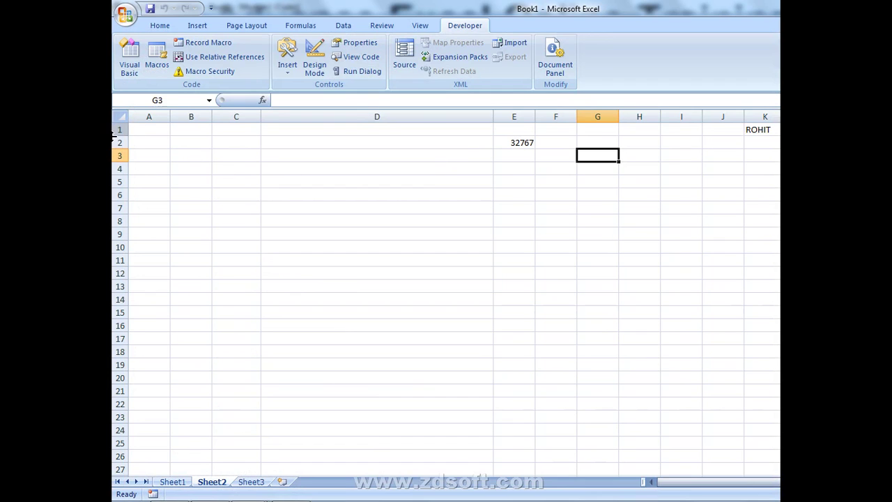
- Switch to the blank Sheet3 with Home commands showing and click cell D2
click(120, 142)
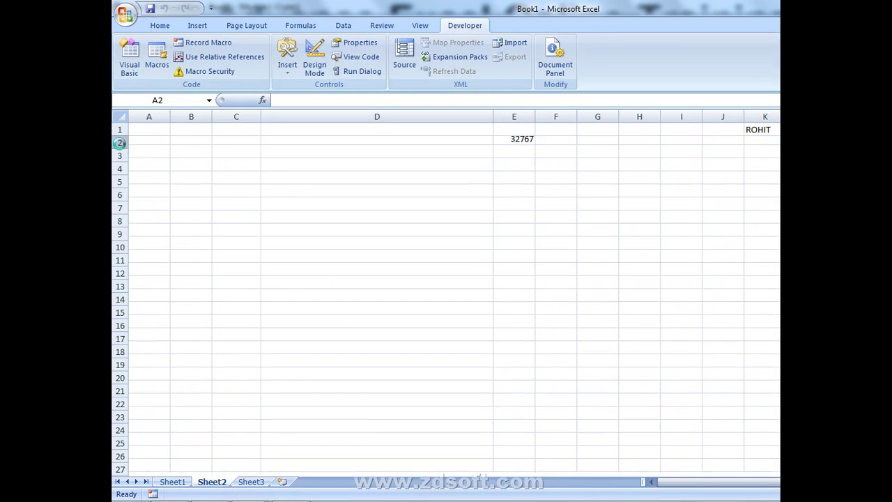
click(244, 481)
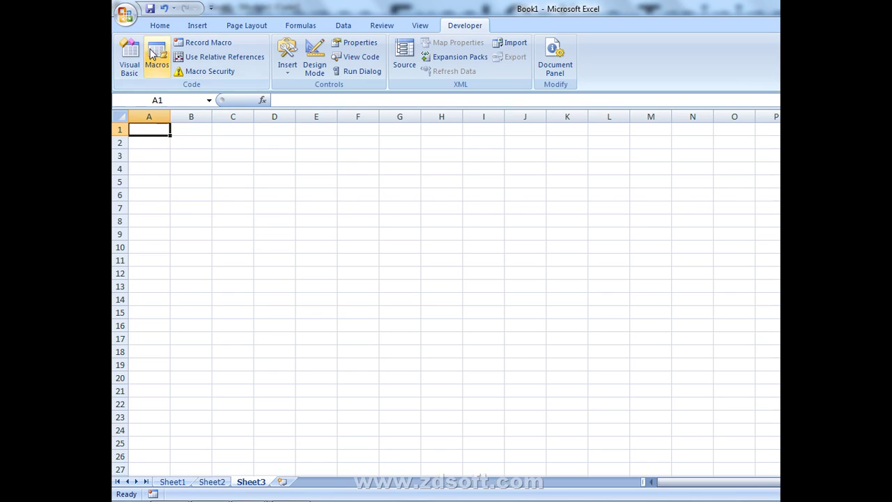
click(159, 27)
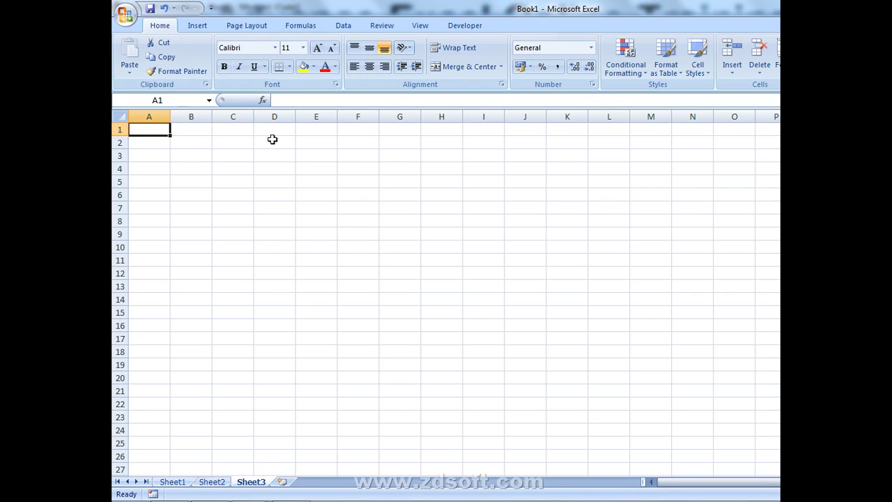
click(273, 140)
- Select D2:P19 and apply All Borders
drag(273, 140, 758, 365)
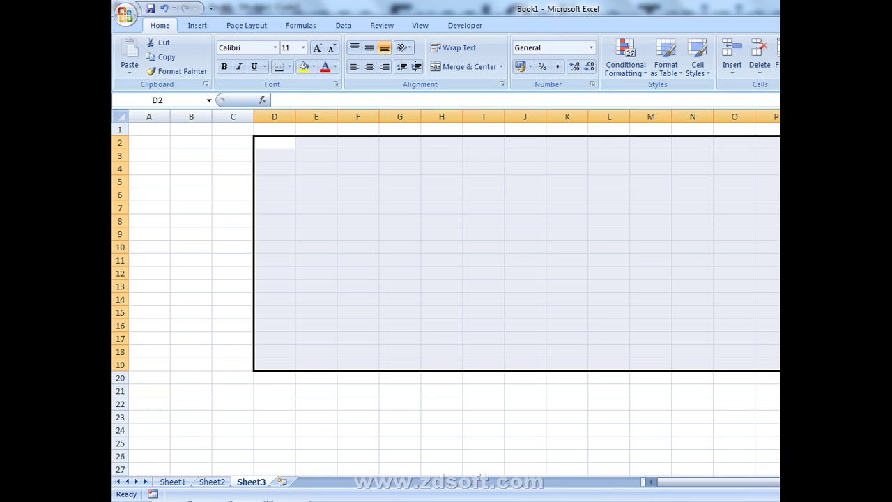
key(alt+h)
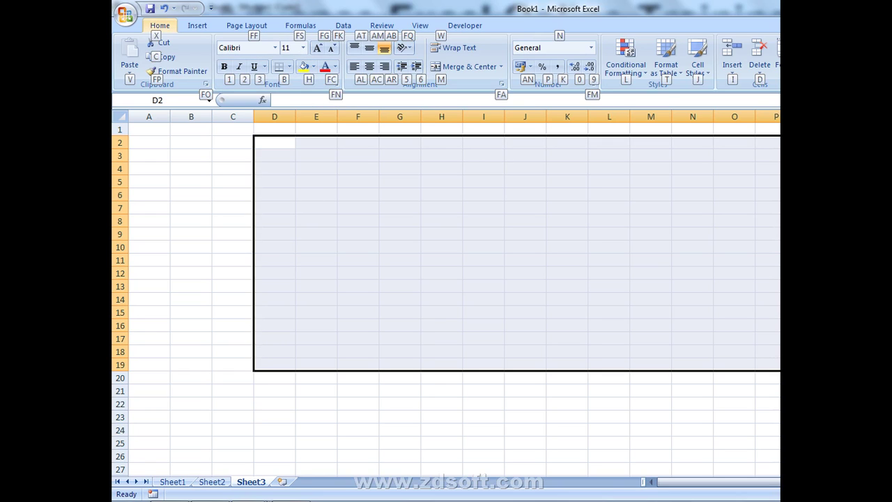
key(b)
key(a)
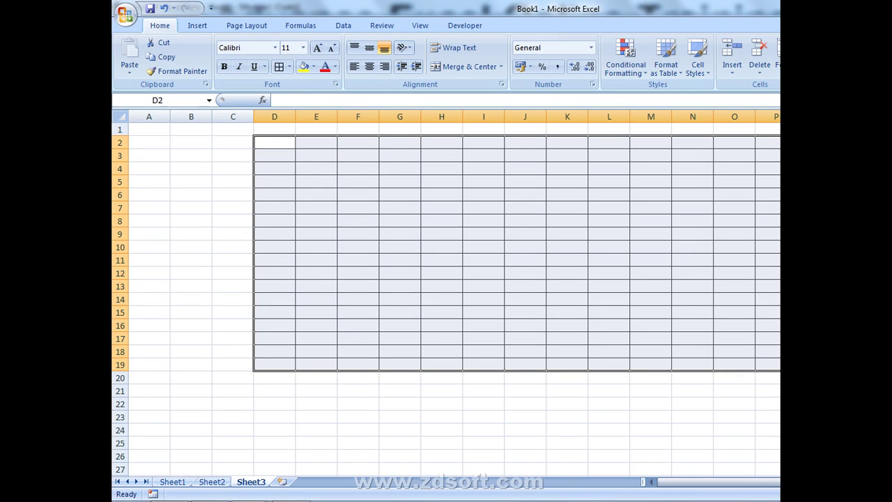
- Fill D2:P19 with a gold shade
key(alt)
key(h)
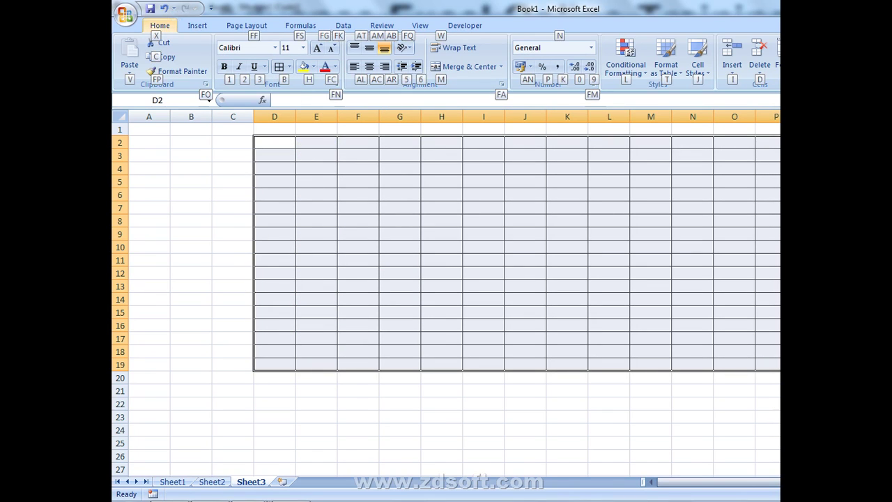
key(h)
key(Down)
key(Down)
key(Down)
key(Right)
key(Right)
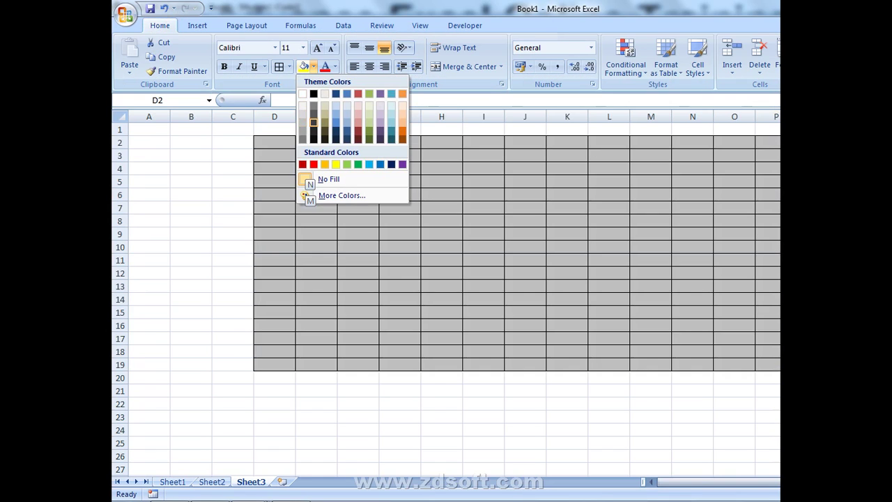
key(Down)
key(Down)
key(Return)
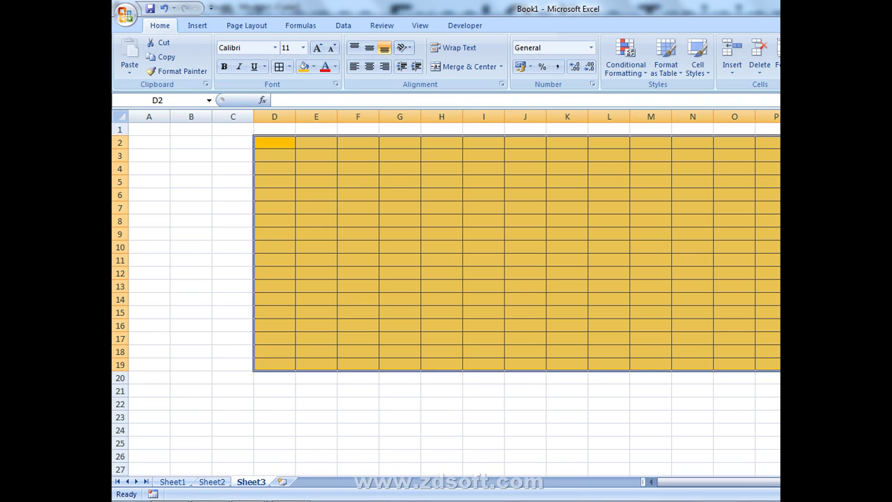
- Open the Excel Help window with F1
key(F1)
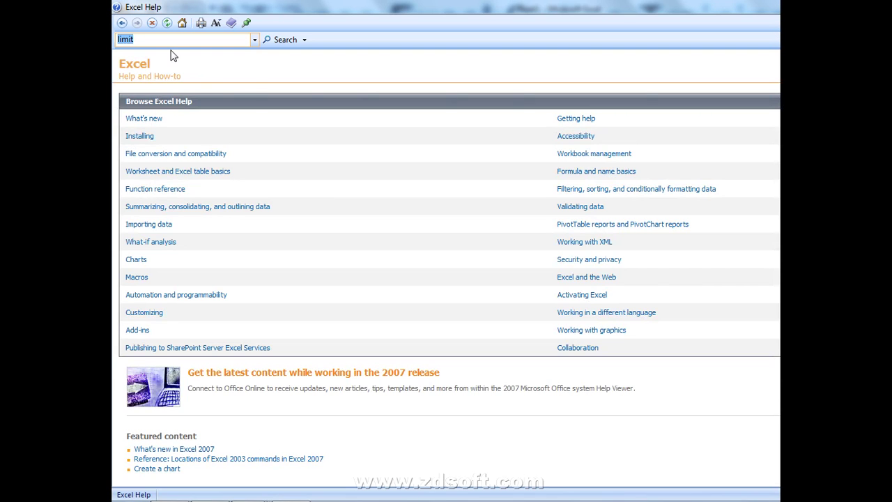
- Search Help for SHORTCUT and read the 'Excel shortcut and function keys' article
key(BackSpace)
text(SHORTCUT)
key(Return)
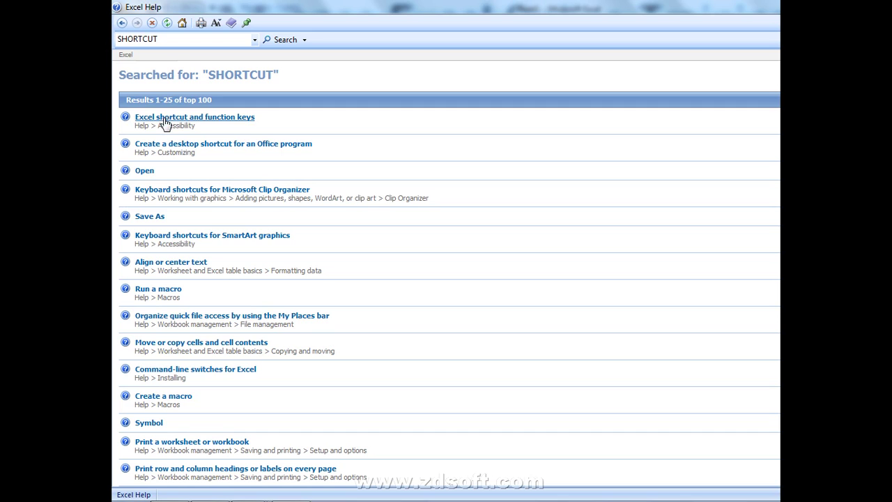
click(164, 118)
scroll(181, 139, down, 3)
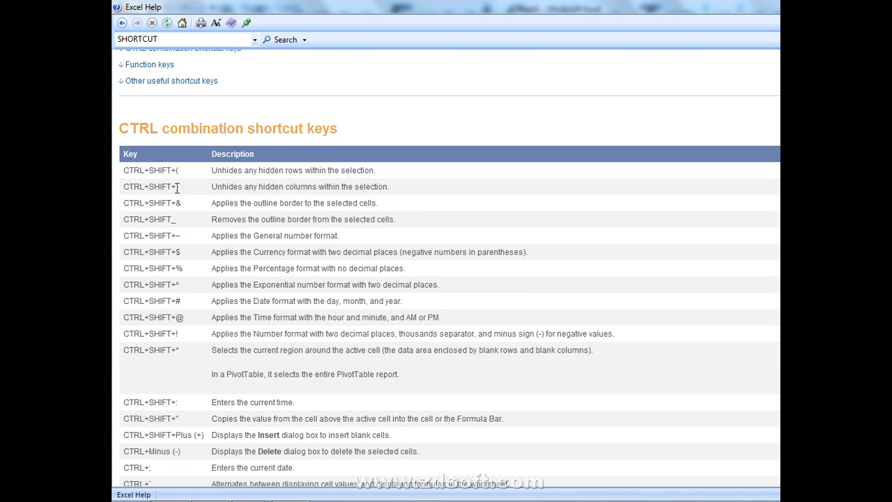
scroll(216, 211, down, 3)
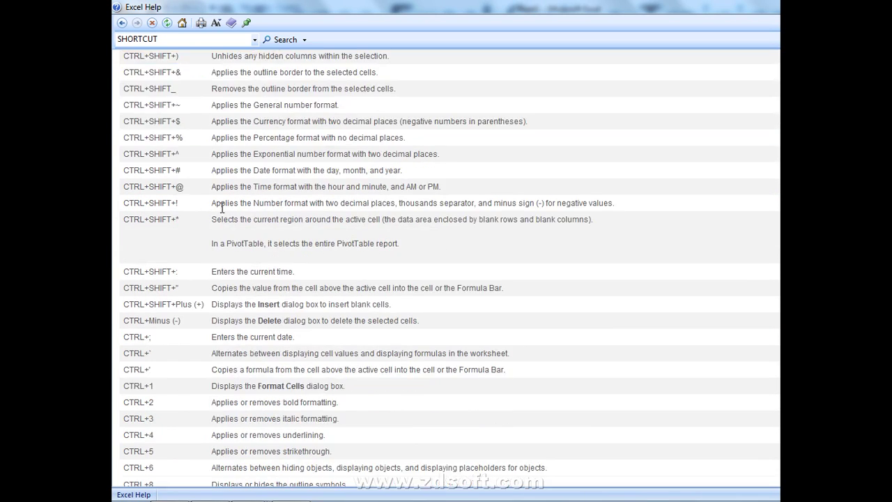
scroll(225, 203, down, 10)
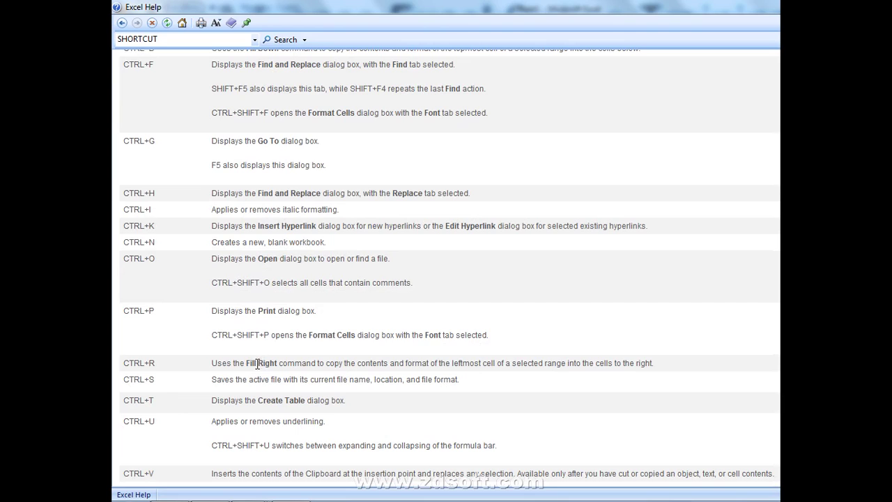
- Return to the Book1 workbook and select cell C26
key(alt+Tab)
scroll(221, 367, down, 2)
click(222, 376)
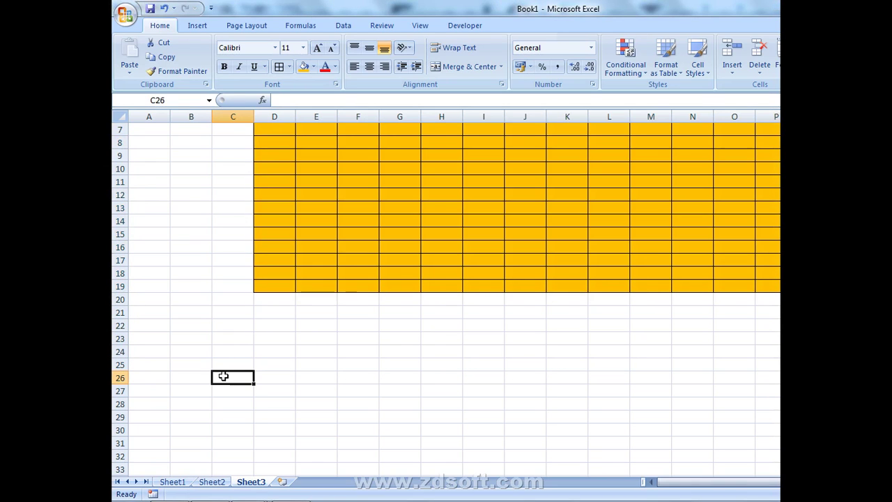
- Enter 1 in C26, fill it right to M26 and down to row 34
text(1)
key(Return)
drag(223, 376, 650, 377)
key(ctrl+r)
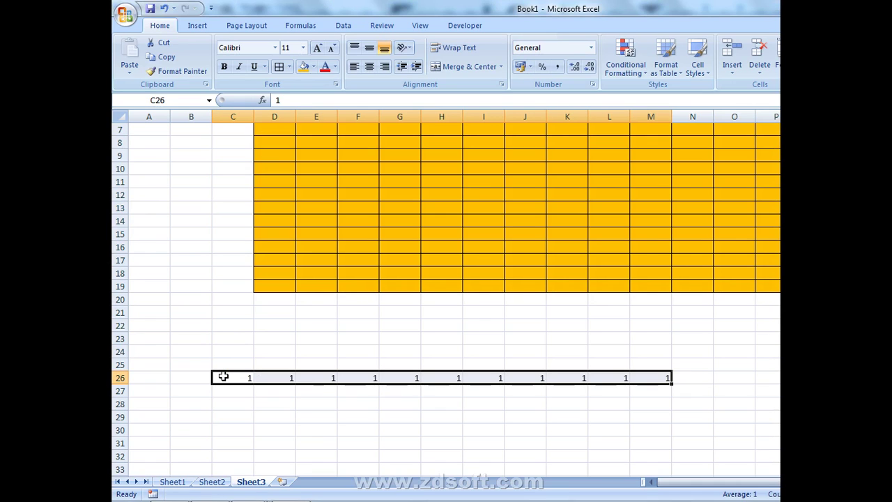
drag(223, 376, 223, 374)
key(ctrl+d)
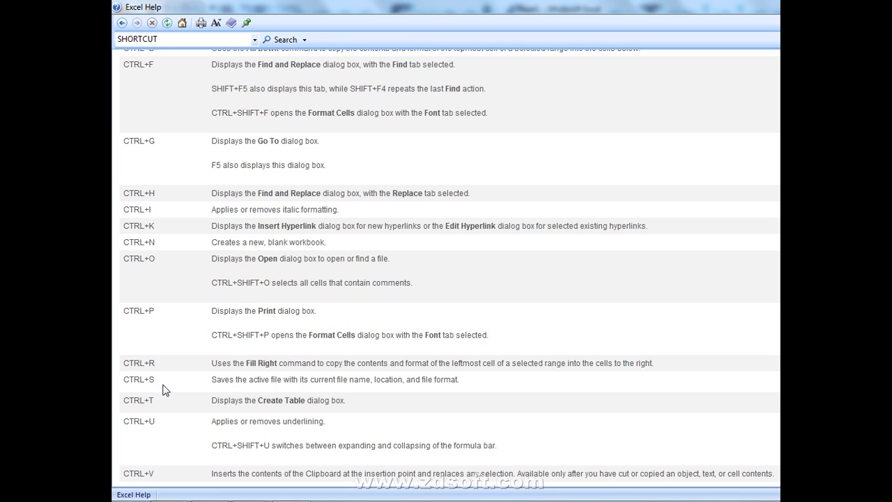
- Read the shortcut tables to the end, highlighting the CTRL+U underline description, then minimize Help
scroll(165, 390, down, 3)
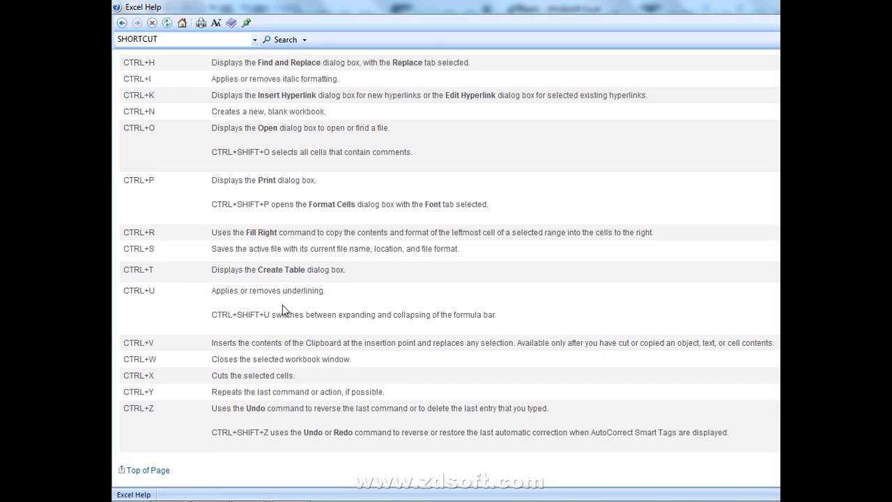
drag(320, 292, 141, 301)
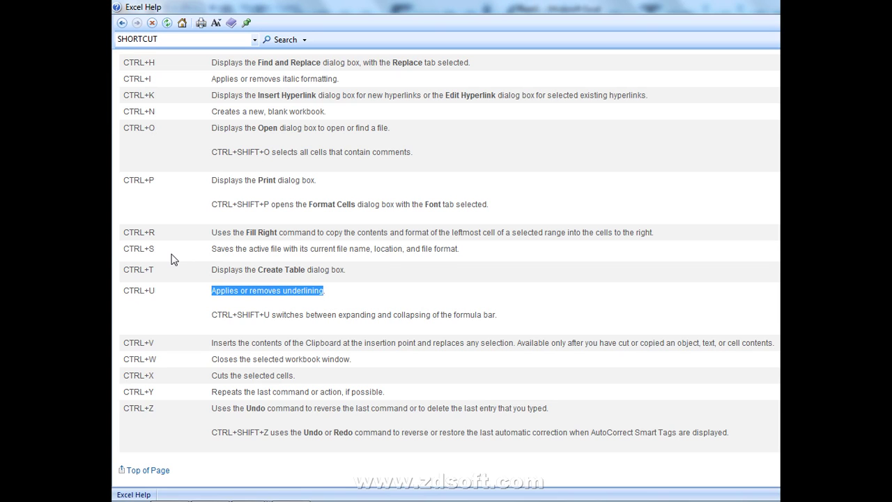
scroll(174, 259, down, 8)
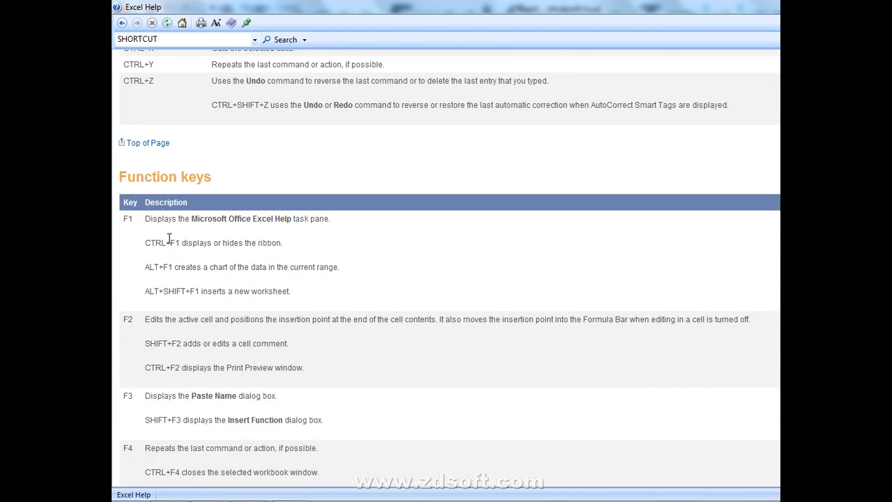
scroll(178, 339, down, 1)
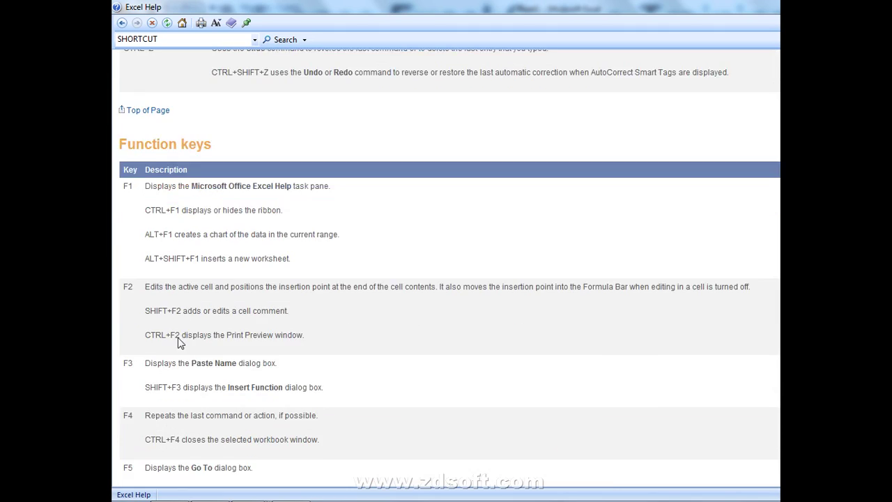
scroll(177, 338, down, 6)
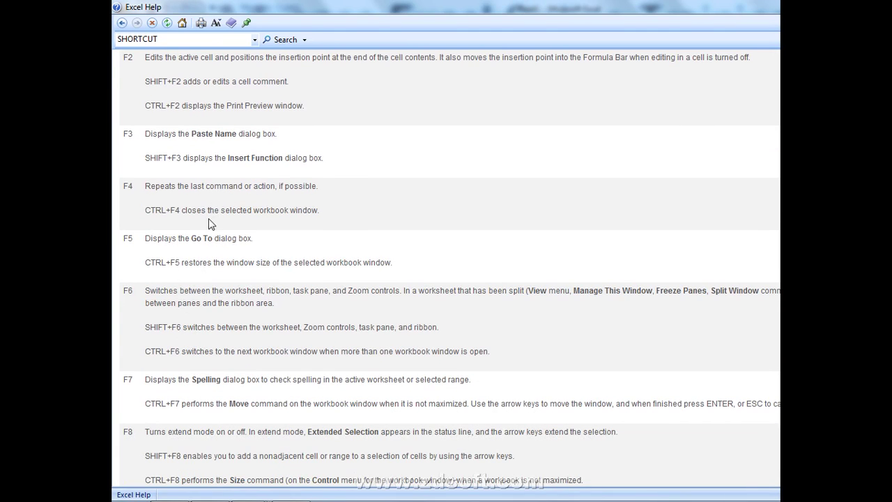
scroll(200, 251, down, 20)
scroll(195, 259, down, 15)
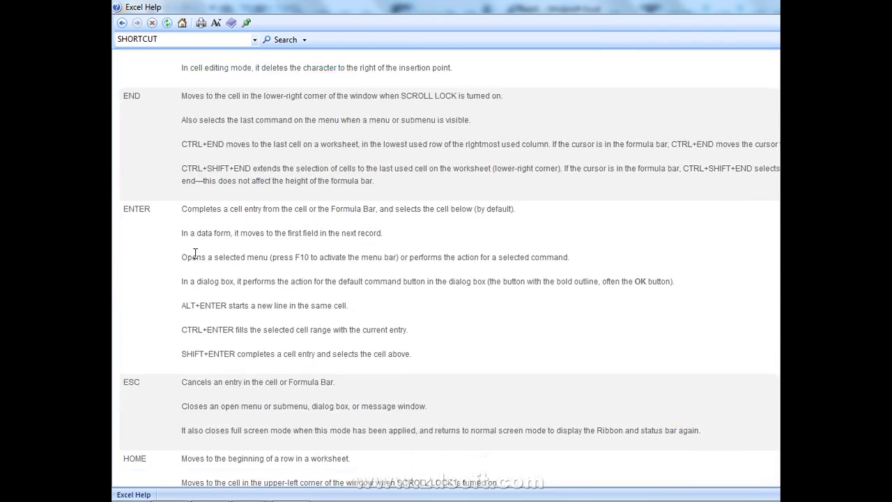
scroll(195, 259, down, 12)
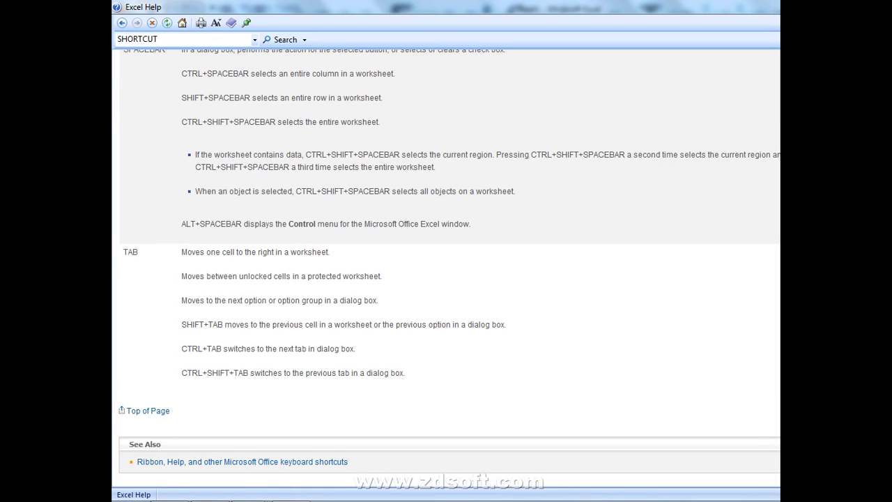
click(777, 5)
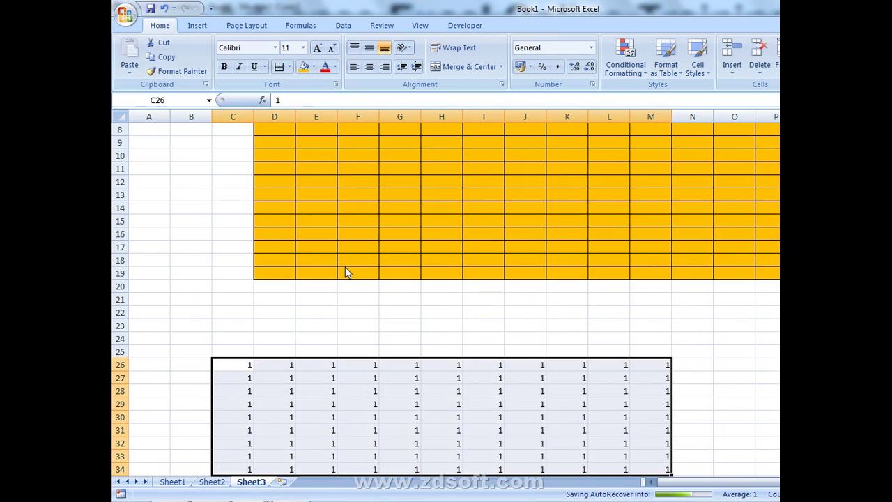
- Select the orange block from D2 to row 19 and apply No Border via Alt, H, B, N
click(310, 290)
scroll(224, 282, up, 3)
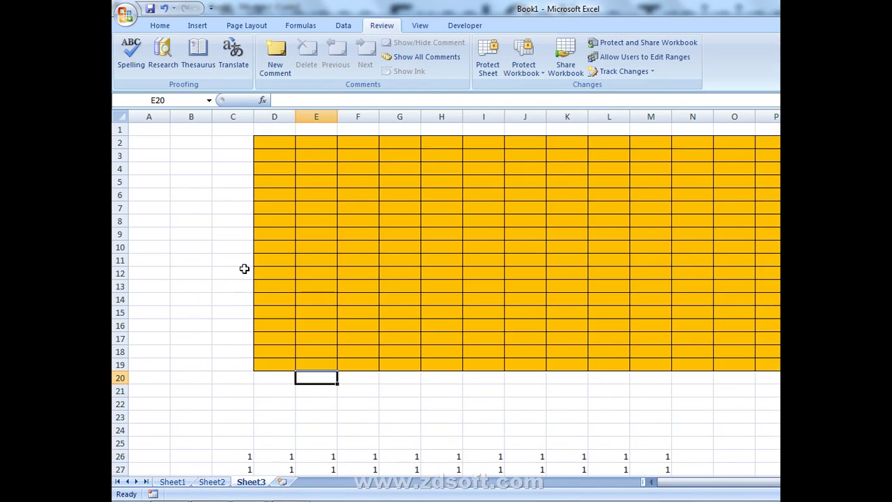
click(160, 26)
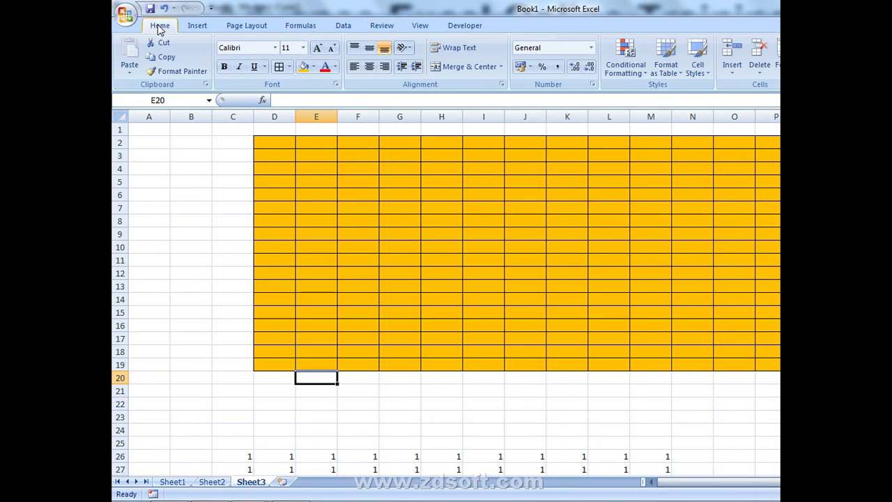
drag(260, 145, 777, 367)
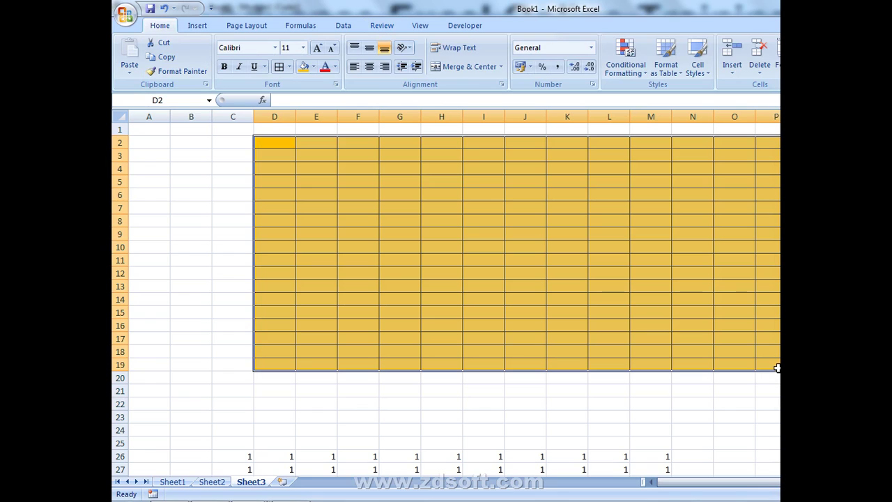
key(alt)
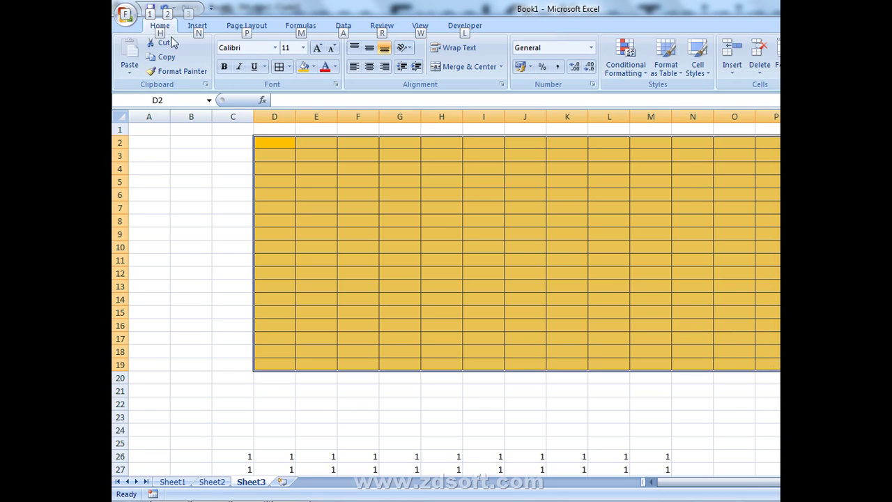
key(h)
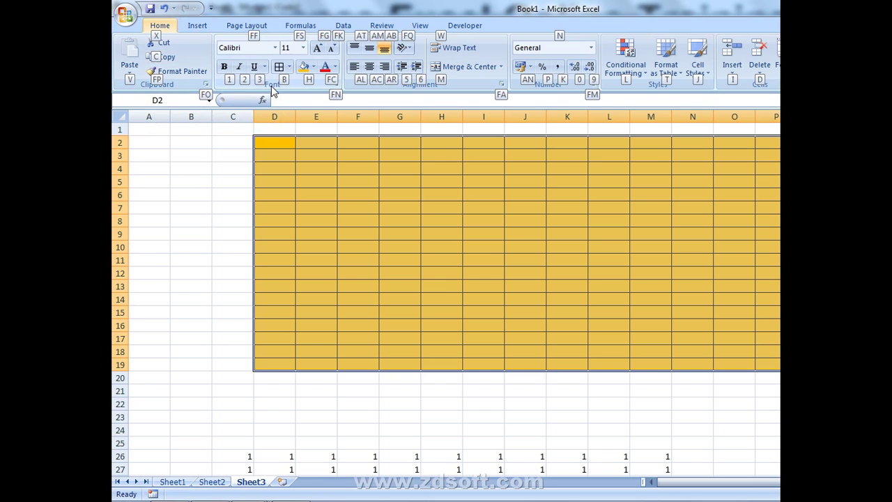
key(b)
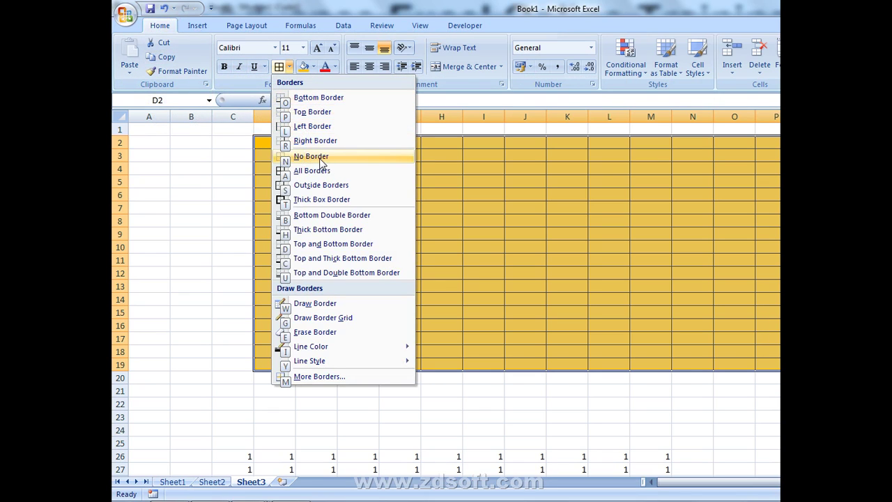
key(n)
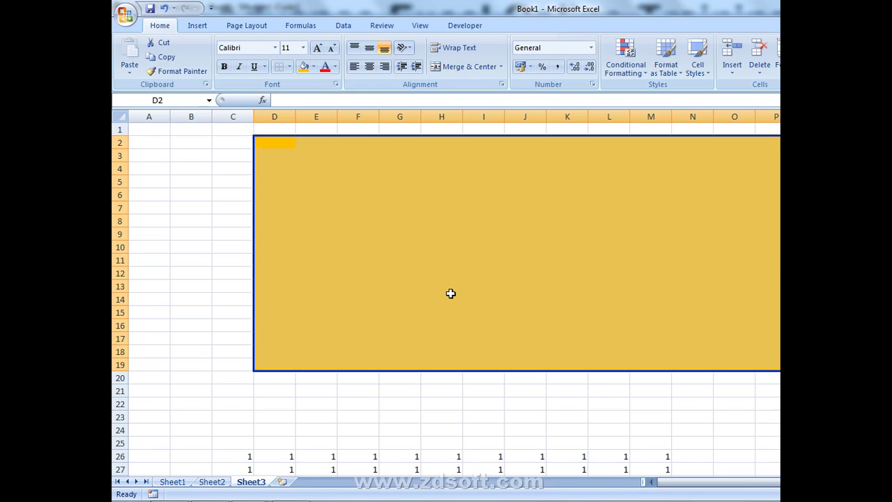
- Clear all formats from the D2-to-row-19 block with Alt, H, E, F, then select C3
key(alt)
key(h)
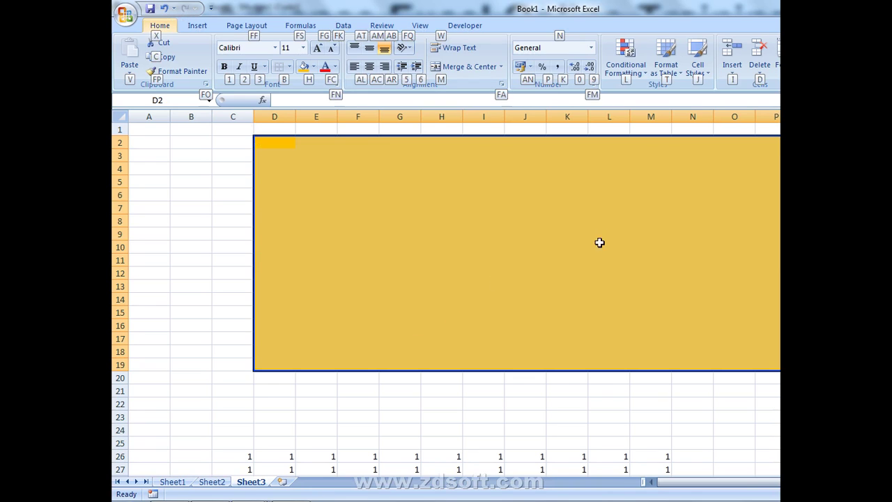
key(e)
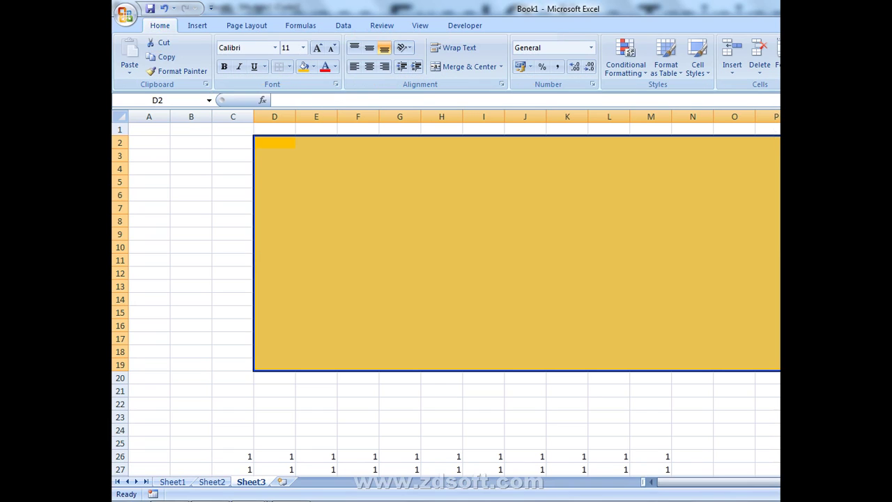
key(f)
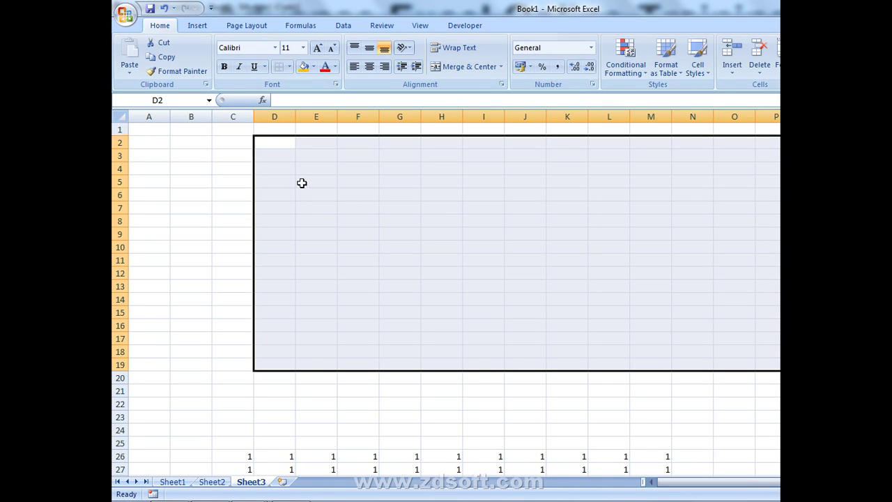
scroll(303, 183, down, 2)
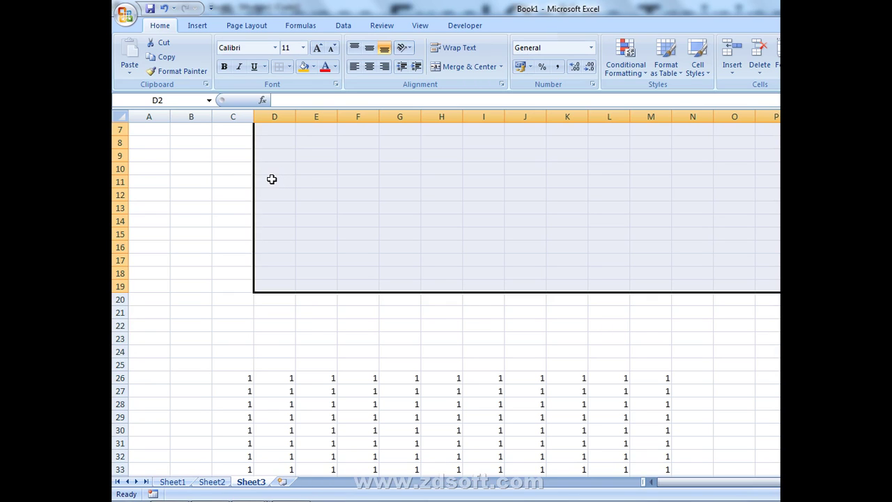
scroll(272, 179, down, 4)
scroll(260, 183, up, 6)
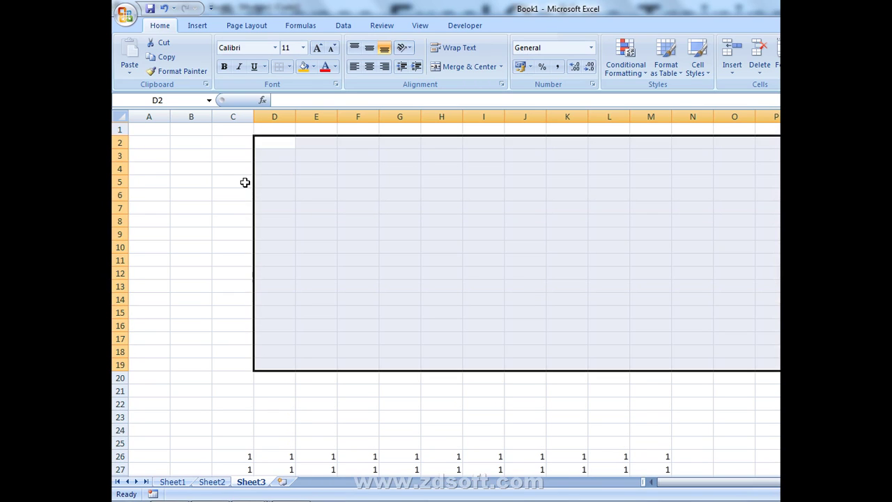
click(231, 150)
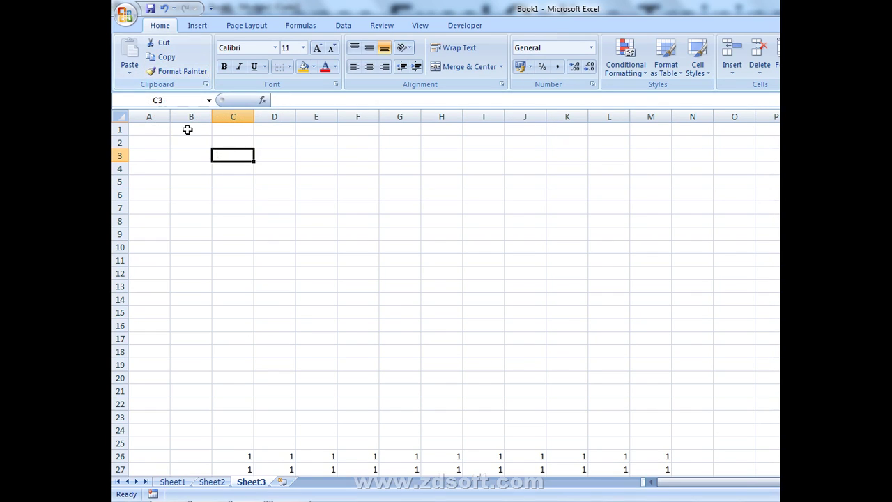
- Cancel the copy of C3, copy cell C5 instead, and select E5
key(ctrl+c)
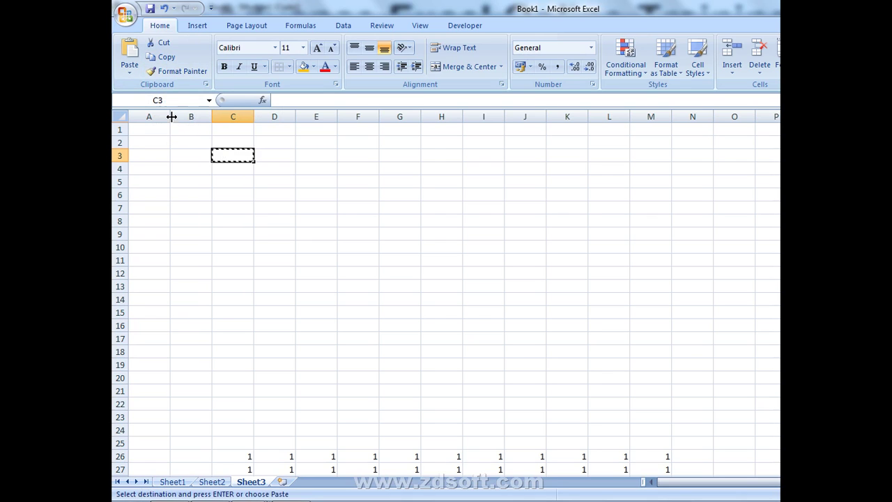
key(Escape)
click(229, 176)
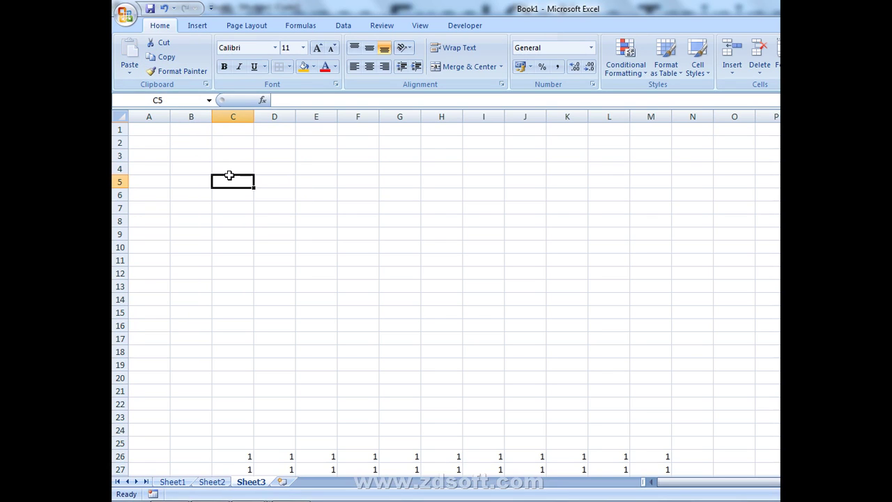
click(157, 57)
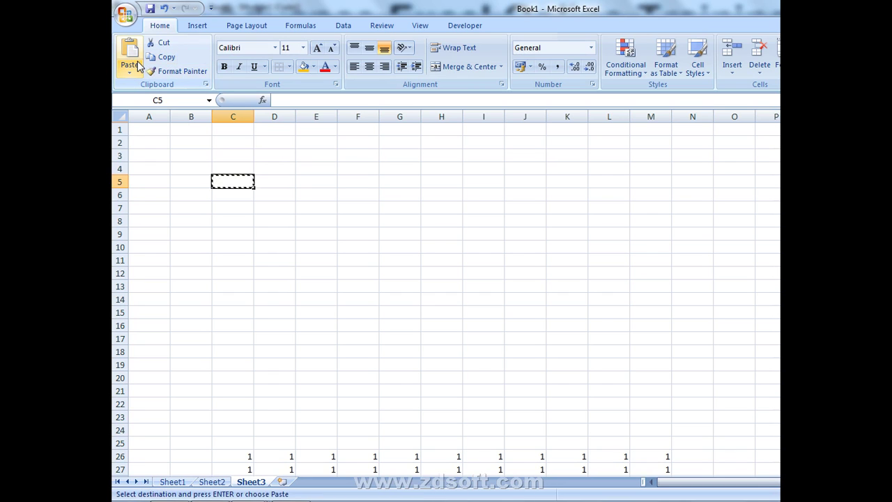
click(312, 178)
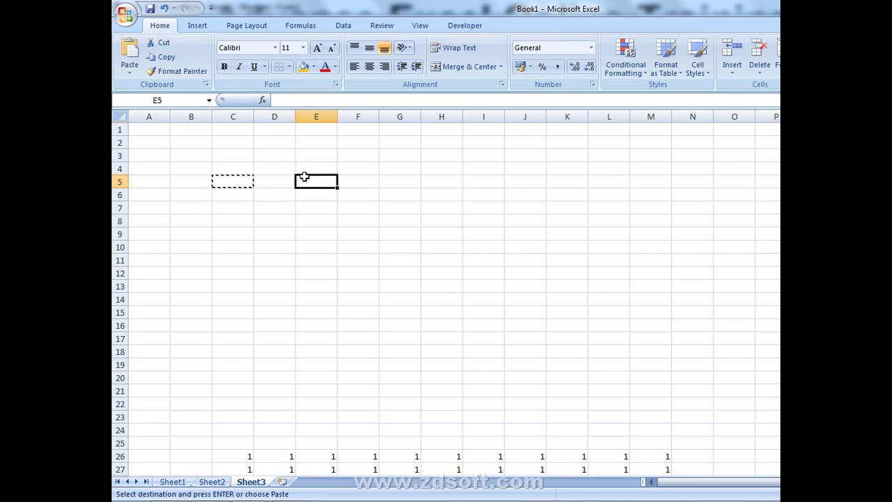
- Open the Go To dialog and dismiss it, twice
key(F5)
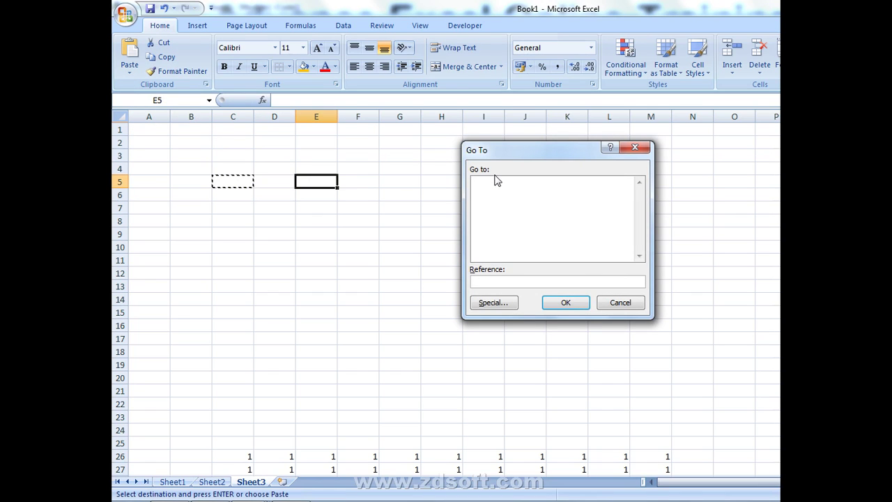
click(632, 149)
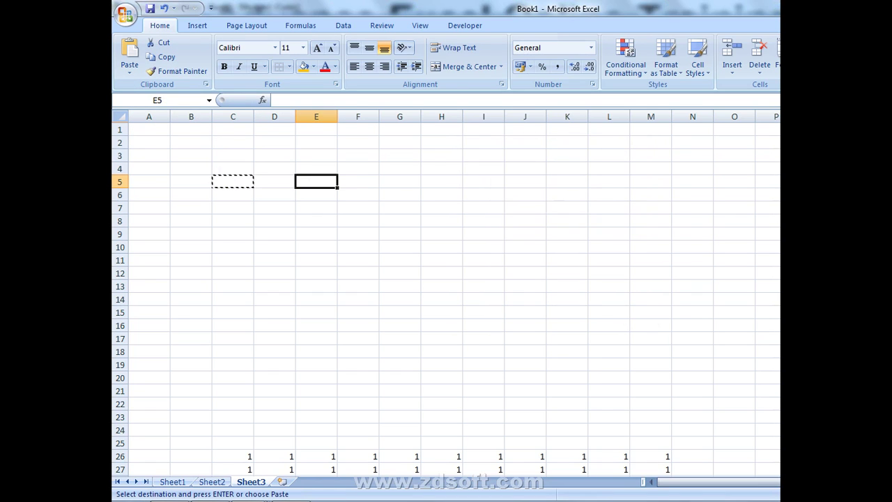
key(F5)
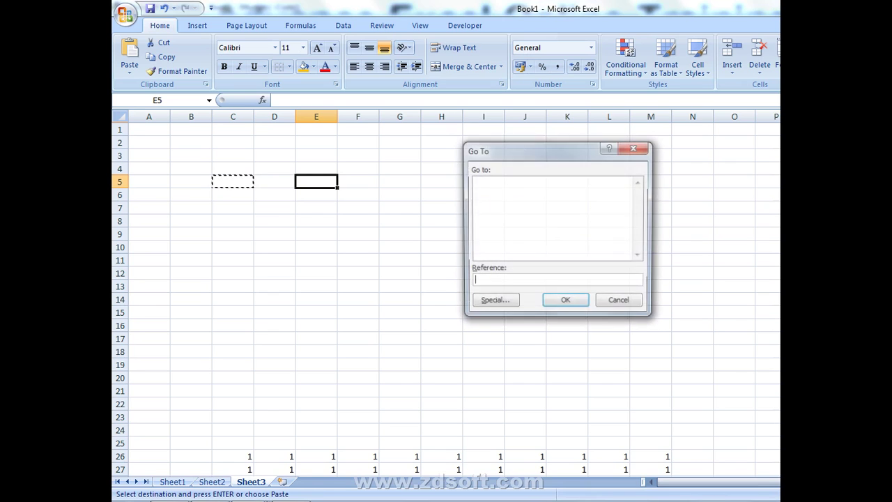
click(631, 301)
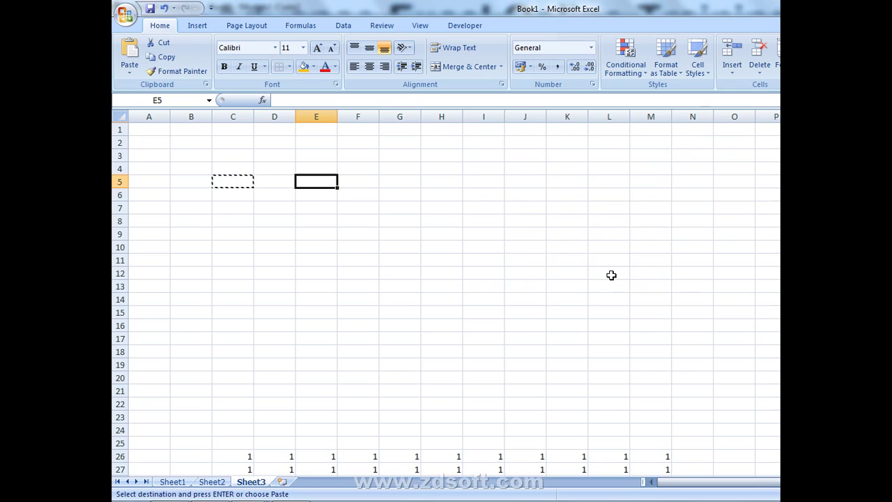
- Clear the C5 copy marquee and open Format Cells with Ctrl+1 on the Number tab
key(Escape)
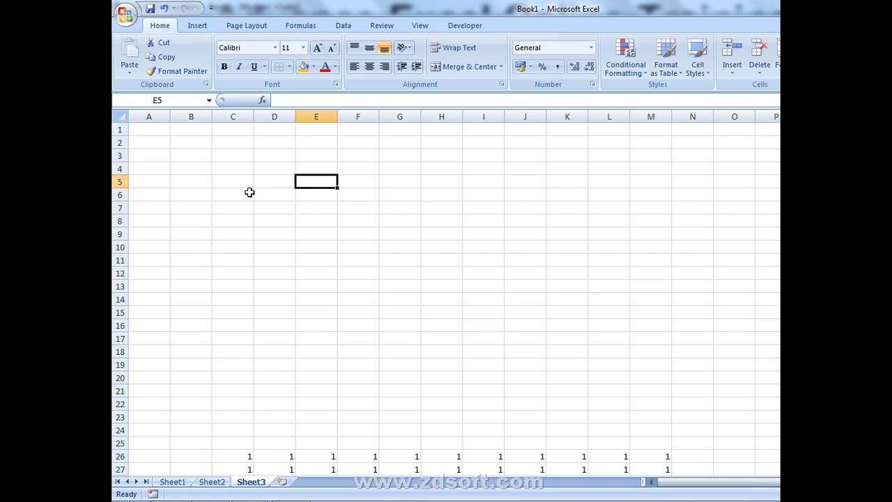
key(ctrl+1)
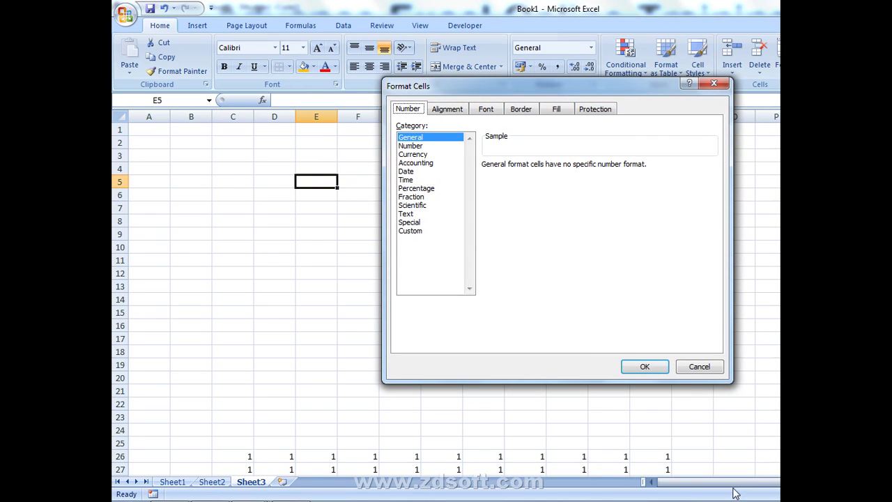
- Reopen Format Cells for cell D7 from its right-click menu and move the dialog higher
click(715, 372)
right_click(293, 211)
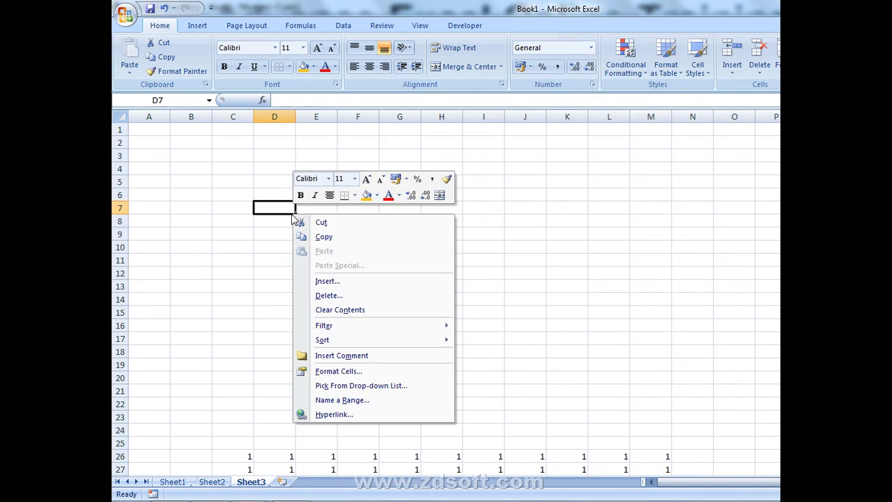
click(340, 373)
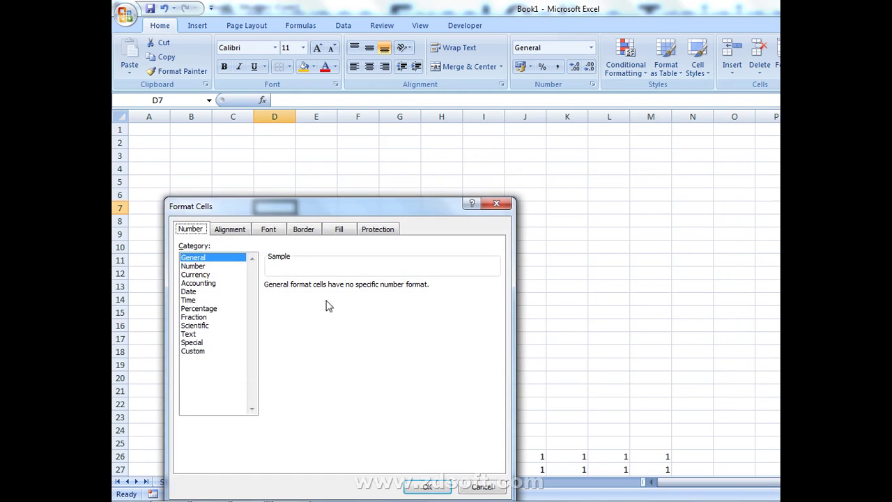
drag(321, 214, 408, 104)
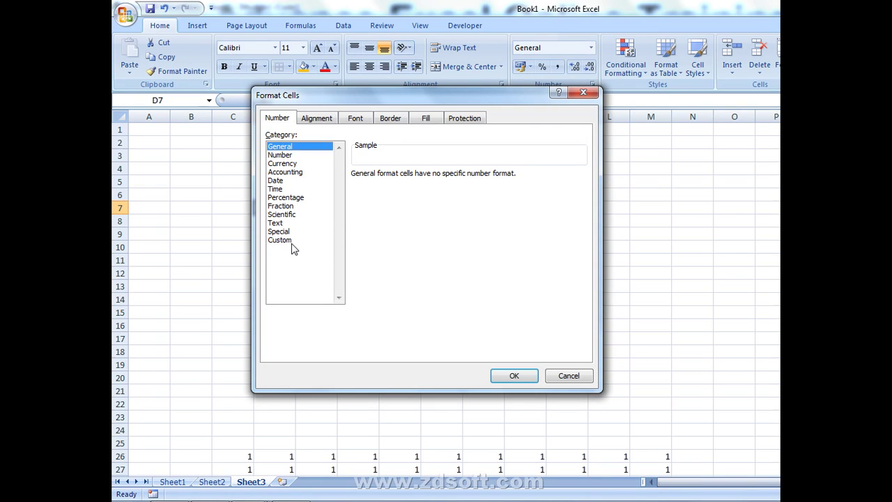
- Step through the number categories and cycle the Format Cells tabs, ending on Alignment
key(Down)
key(Down)
key(Down)
key(Down)
key(Down)
key(Down)
key(Down)
key(Down)
key(Down)
key(Down)
key(Down)
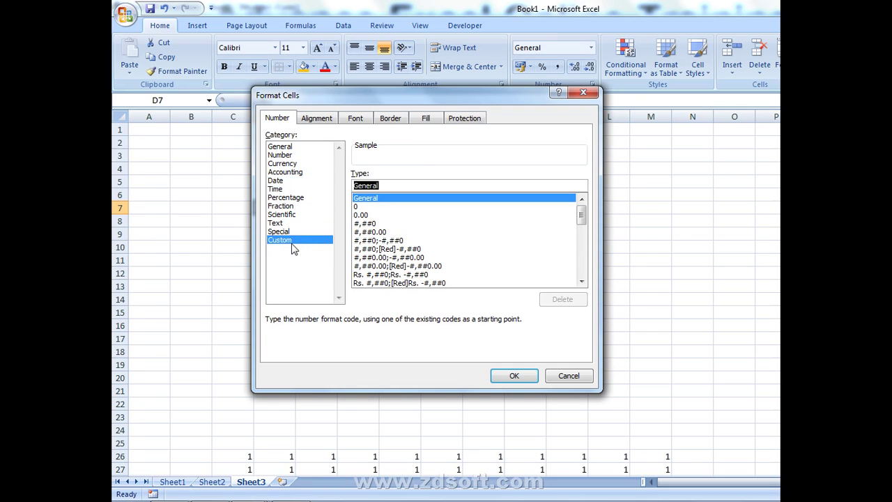
key(Tab)
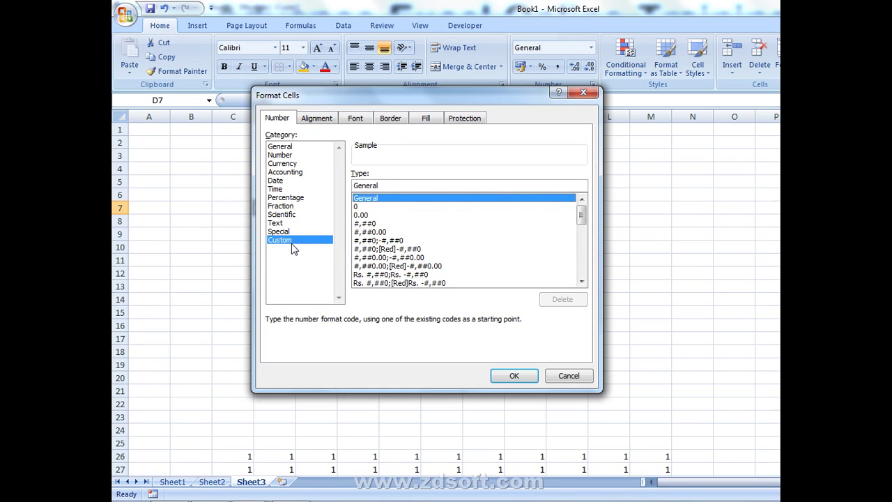
key(Tab)
key(Tab)
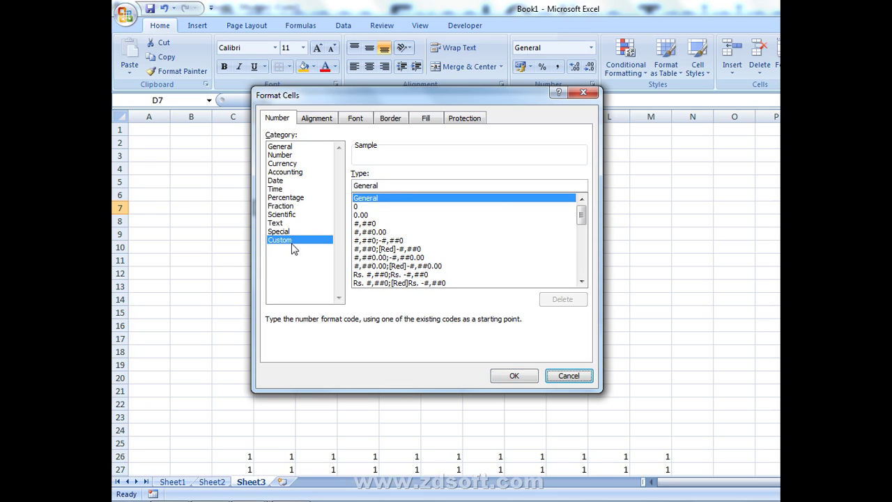
key(Tab)
key(Right)
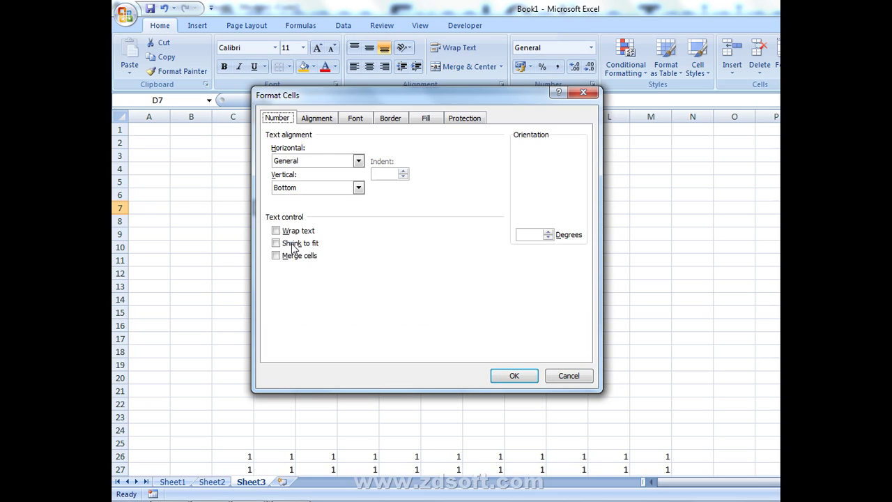
key(Right)
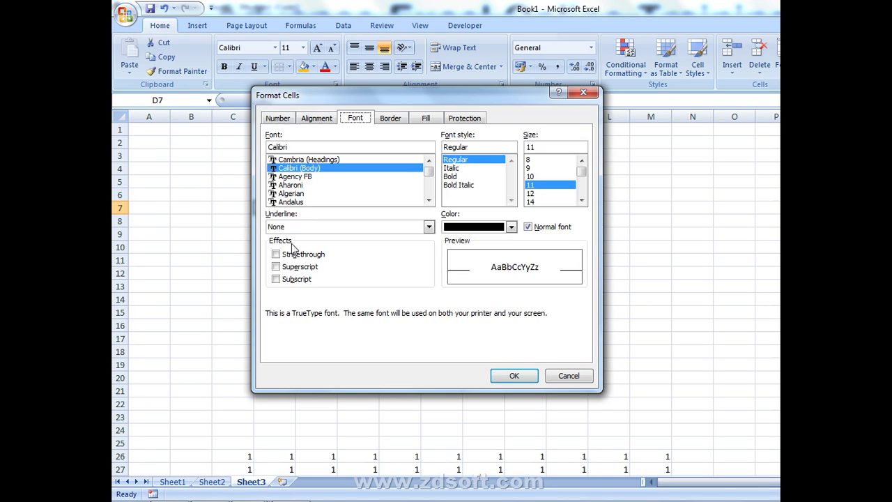
key(Right)
key(Right)
key(Right)
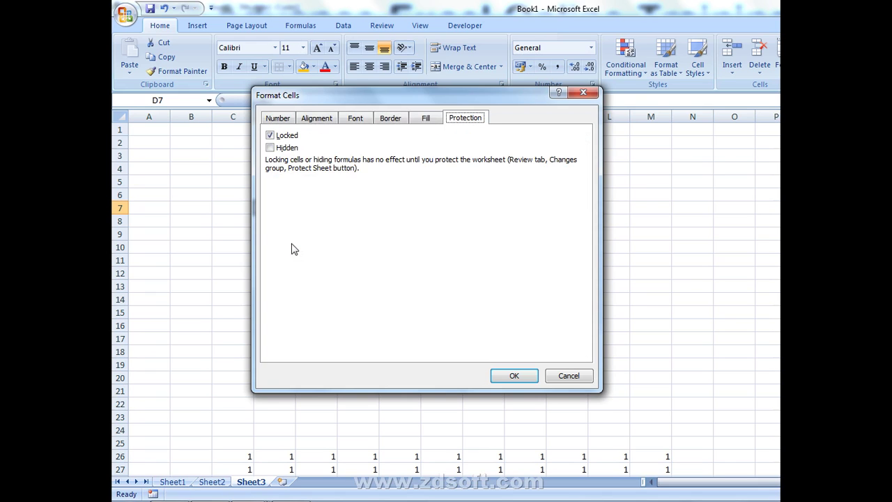
key(Left)
key(Left)
key(Left)
key(Left)
key(Left)
key(Left)
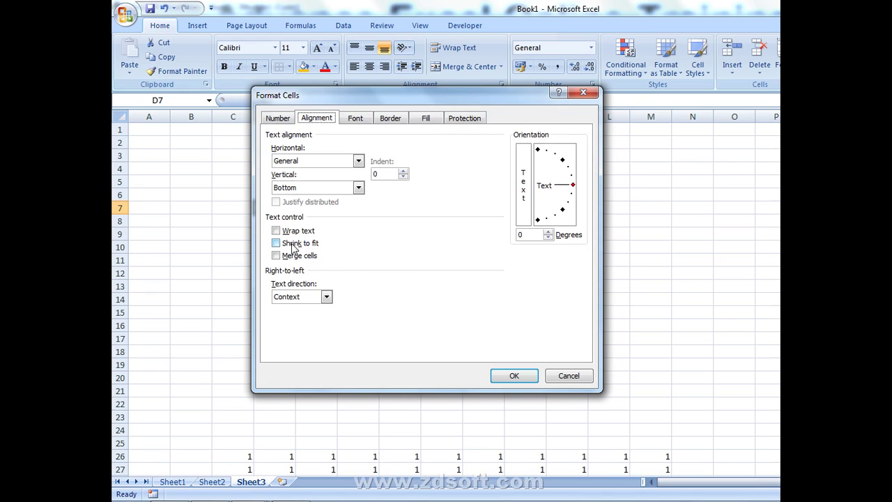
key(Right)
key(Right)
key(Right)
key(Right)
key(Right)
key(Right)
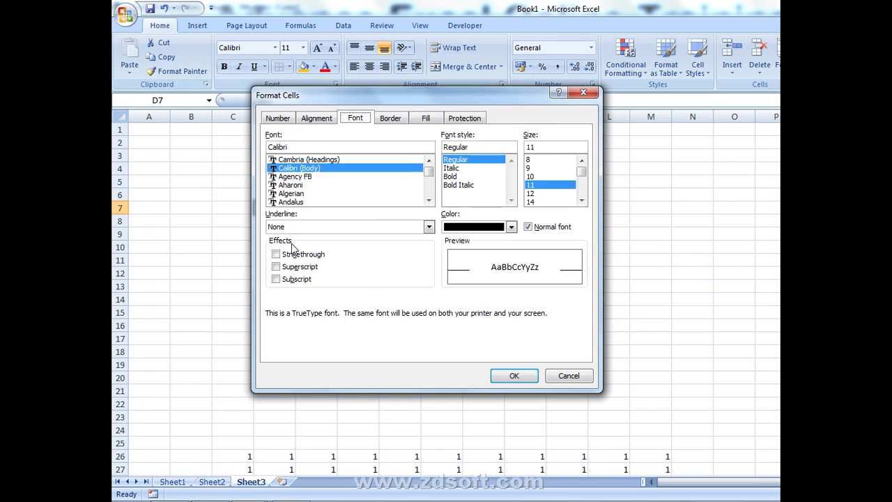
key(Right)
key(Right)
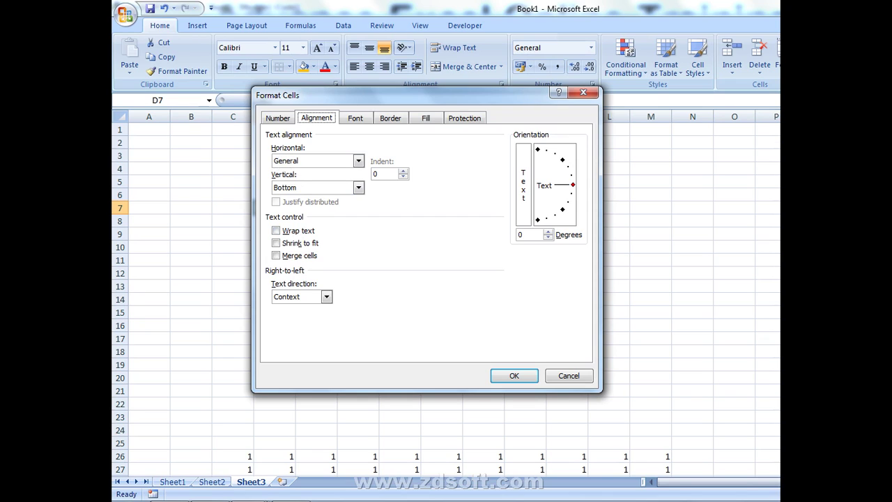
- Turn on Wrap text and Merge cells and set the text orientation to 45 degrees
key(alt+w)
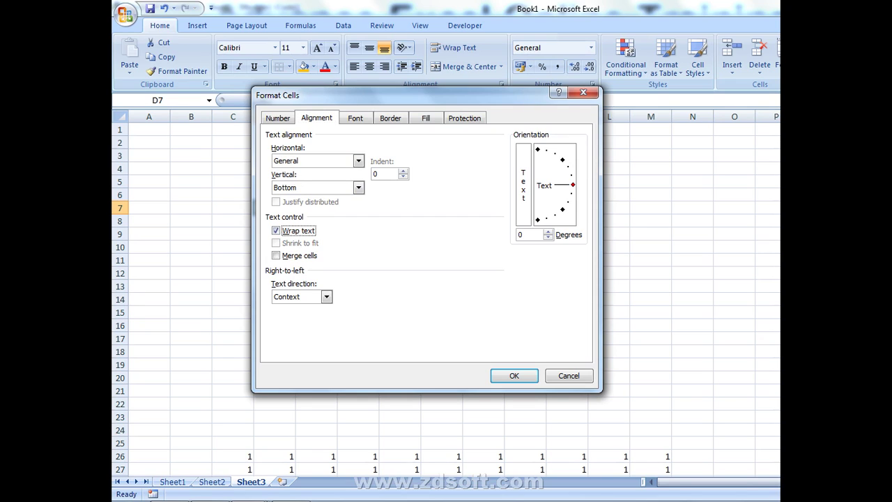
key(alt+m)
key(alt+d)
text(45)
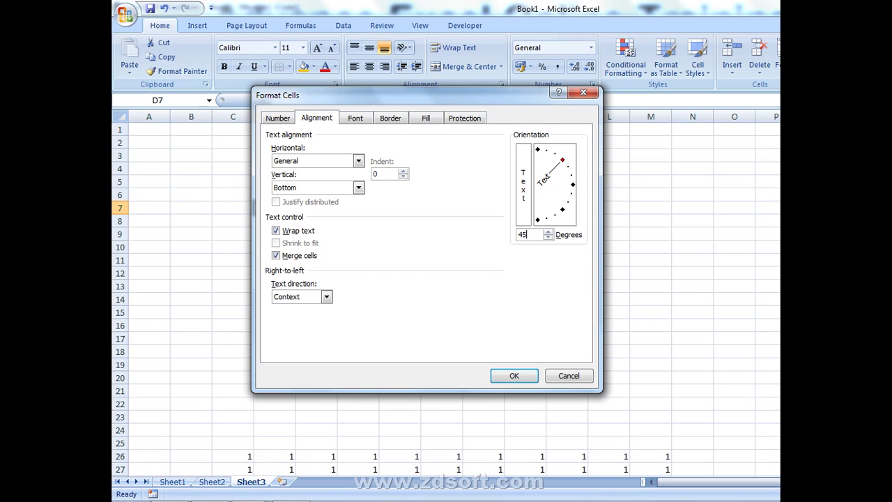
key(Tab)
key(Tab)
key(Tab)
key(Tab)
key(Right)
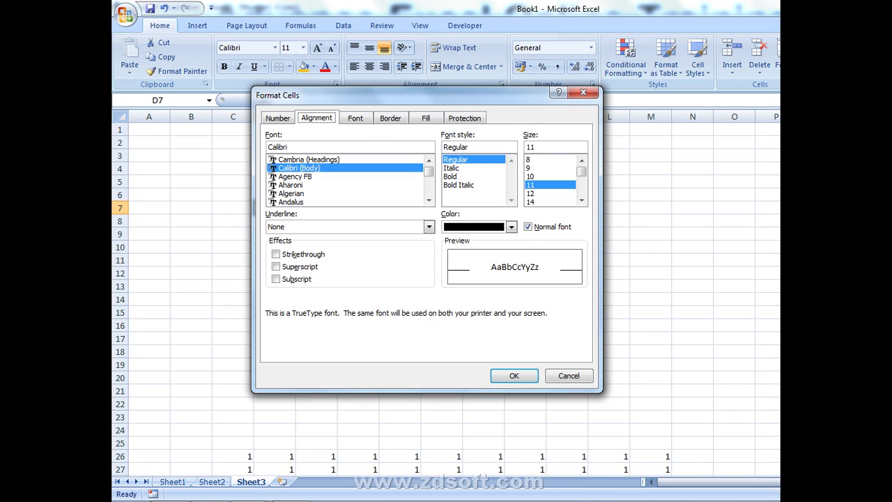
- Try Strikethrough, Superscript and Subscript, reset to Normal font, and cancel Format Cells without changes
key(alt+k)
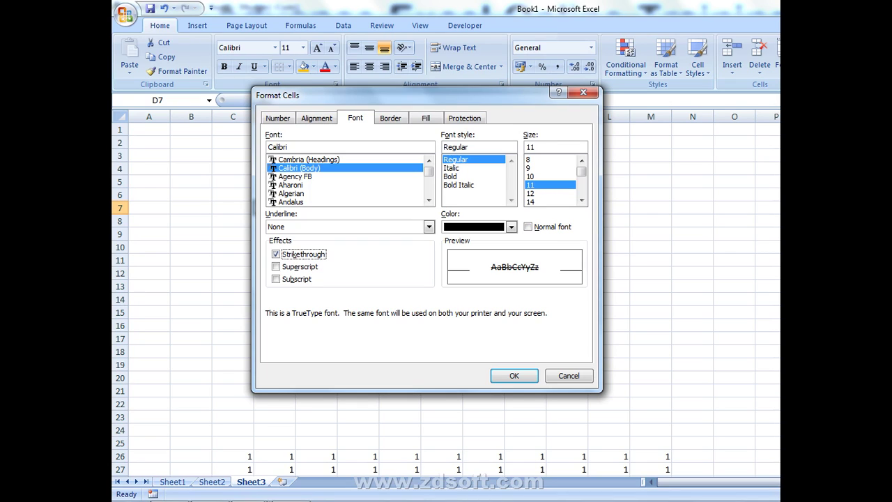
key(alt+e)
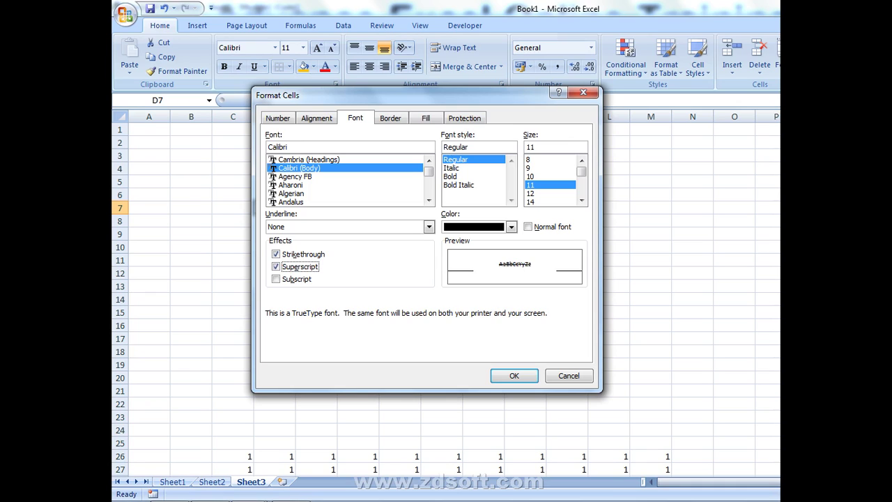
key(alt+b)
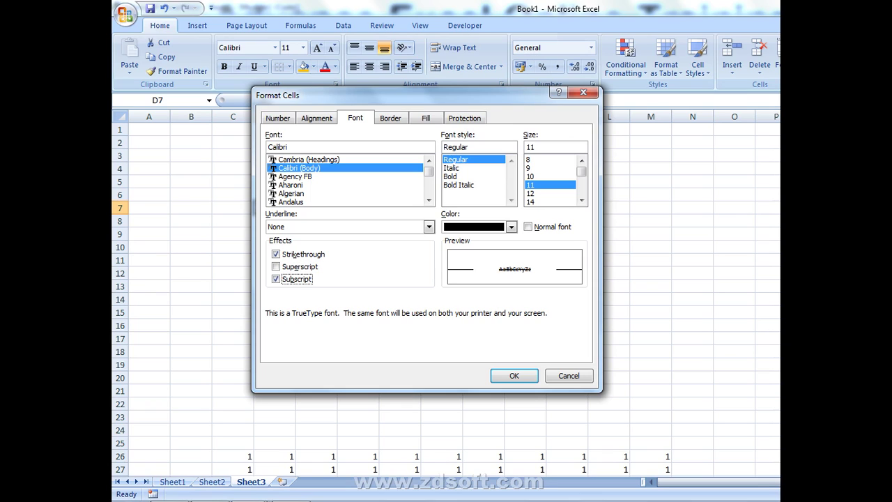
key(alt+n)
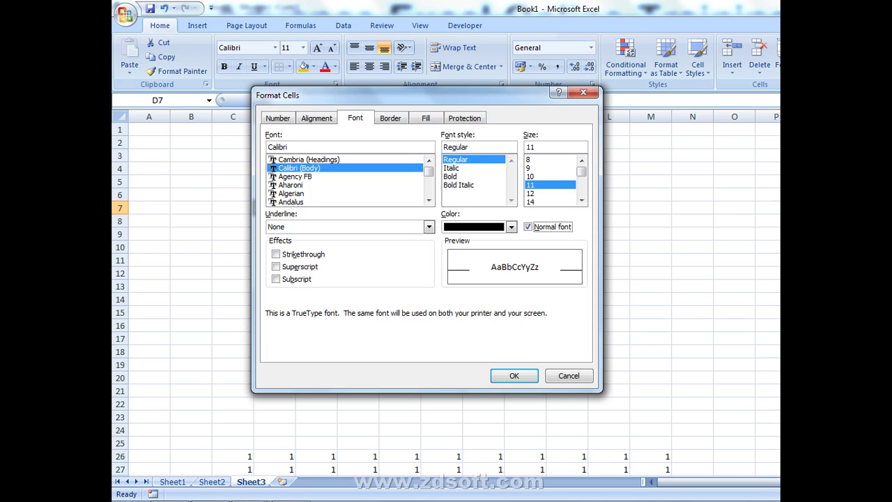
click(580, 374)
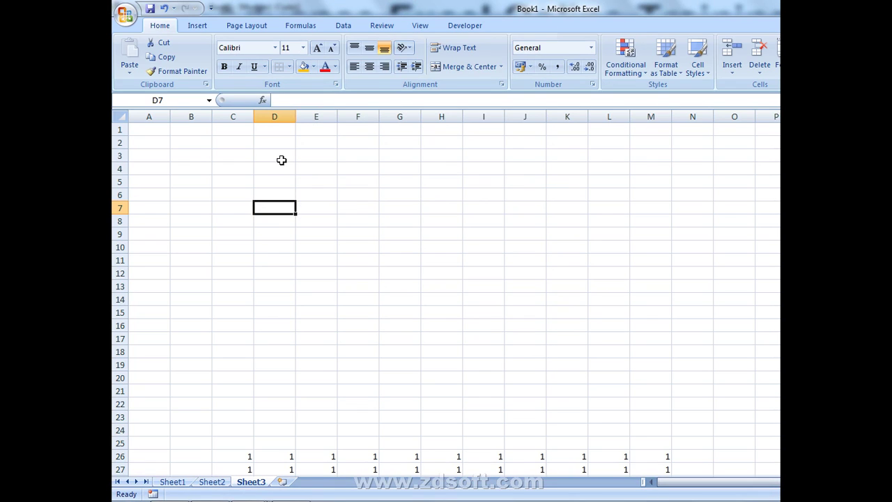
- Select C3:E18, then B7:B8, and bring up the Windows Run dialog
drag(213, 154, 311, 356)
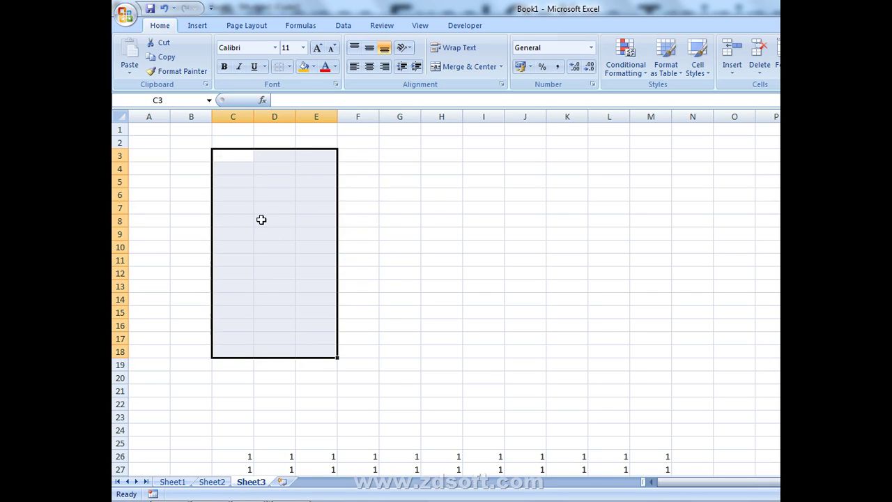
drag(195, 204, 206, 220)
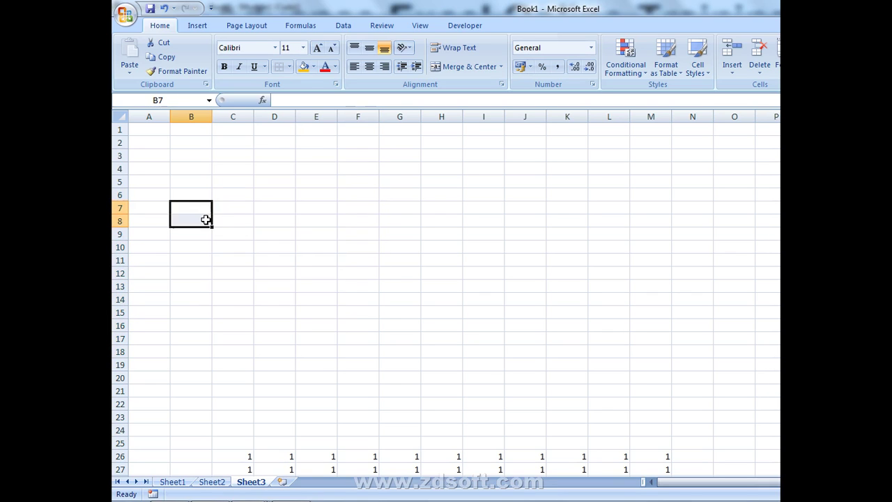
key(super+r)
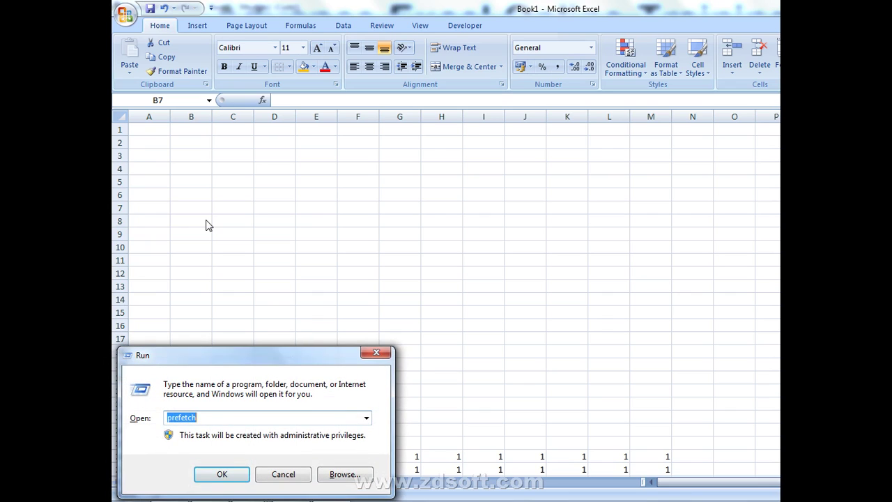
- Launch the On-Screen Keyboard by running OSK, then close it again
text(OK)
key(BackSpace)
key(BackSpace)
text(")
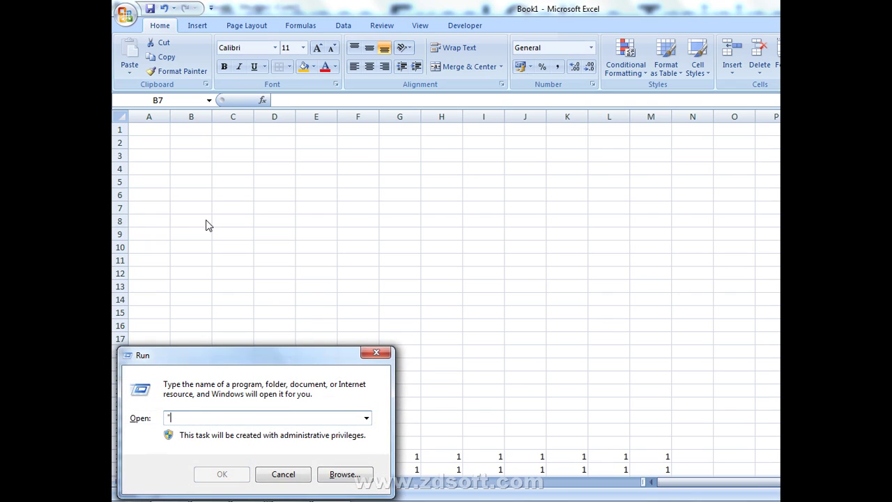
text(OSK")
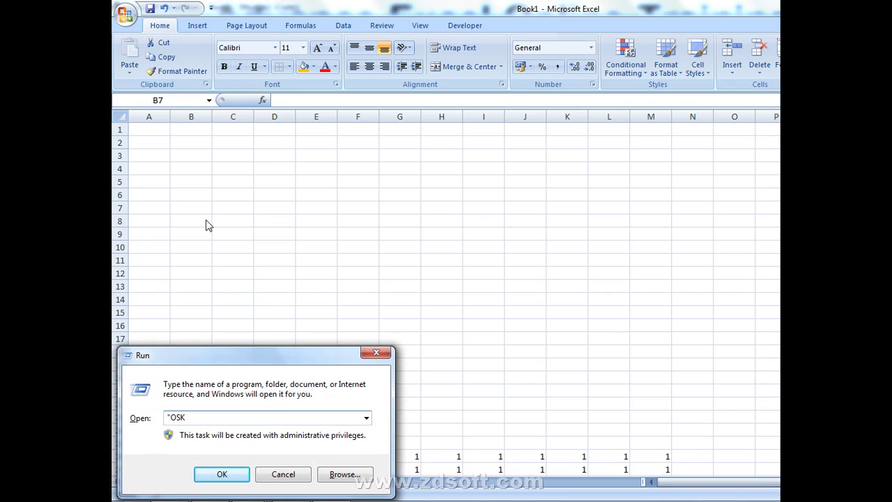
key(Return)
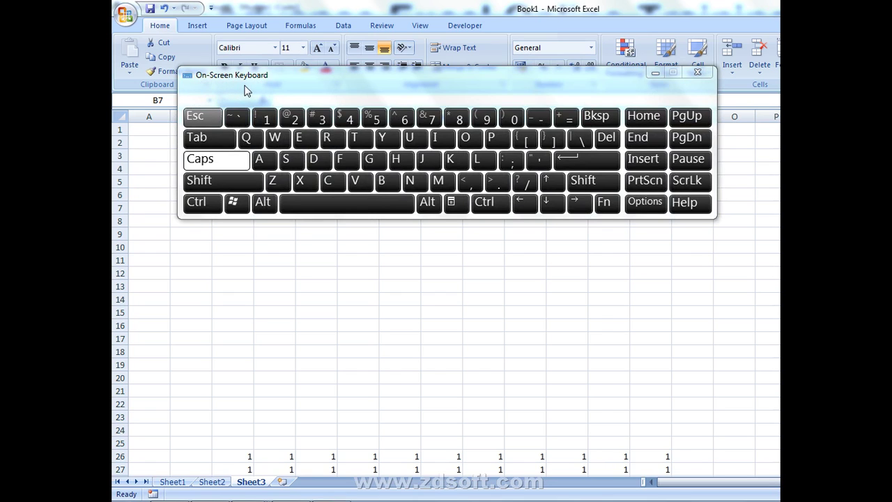
click(698, 73)
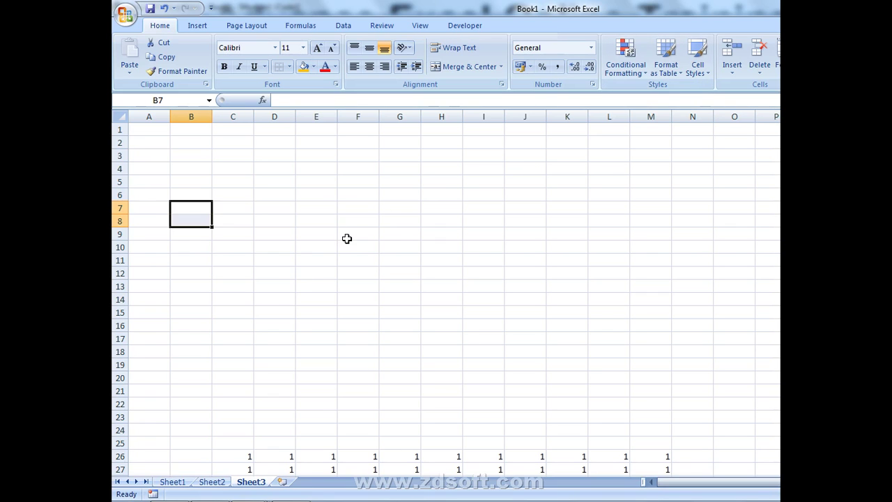
- Enter the word ROHIT in cell B3
click(290, 489)
click(167, 156)
click(192, 133)
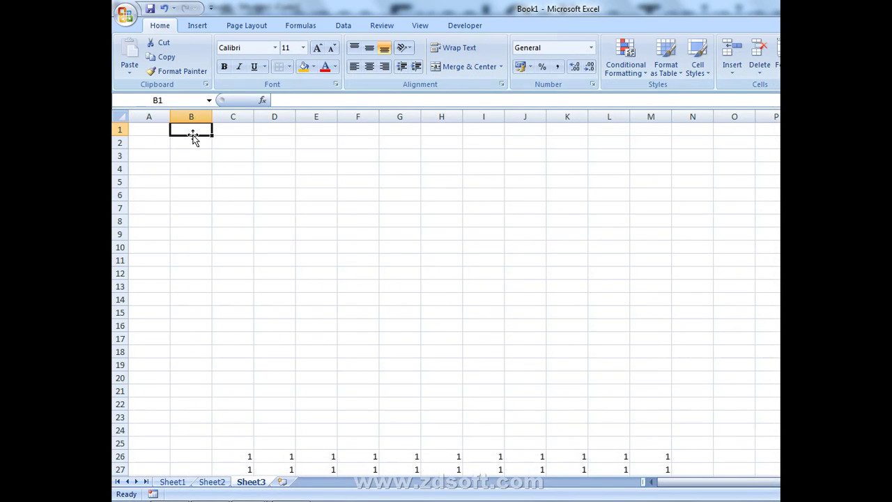
click(174, 156)
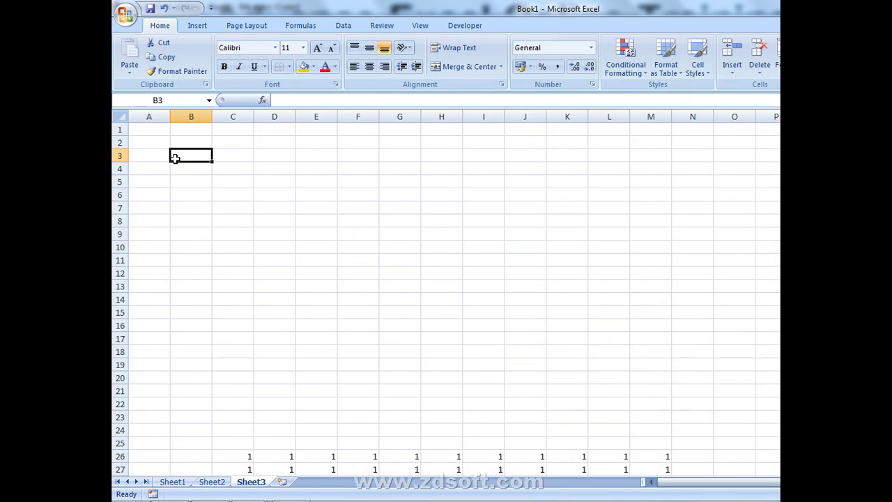
text(ROHIT)
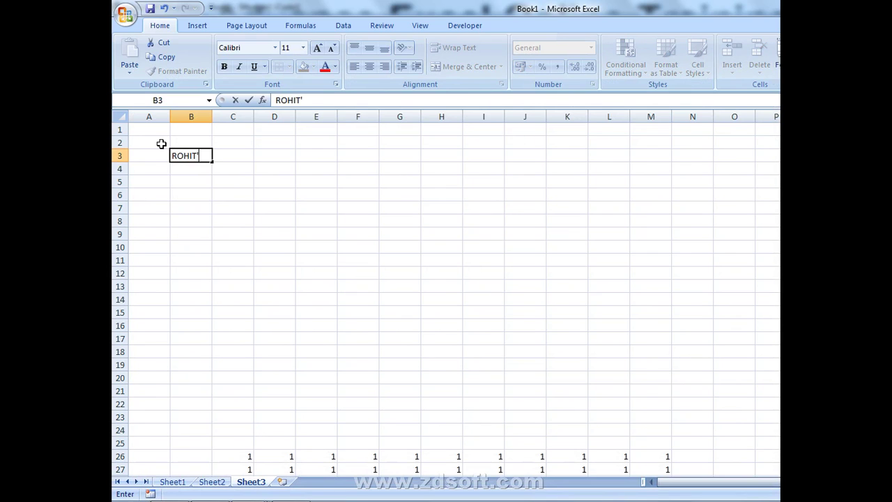
key(Return)
- Fill ROHIT right across B3:N3 with Ctrl+R, then down through row 19 with Ctrl+D
key(Up)
key(shift+Right)
key(shift+Right)
key(shift+Right)
key(shift+Right)
key(shift+Right)
key(shift+Right)
key(shift+Right)
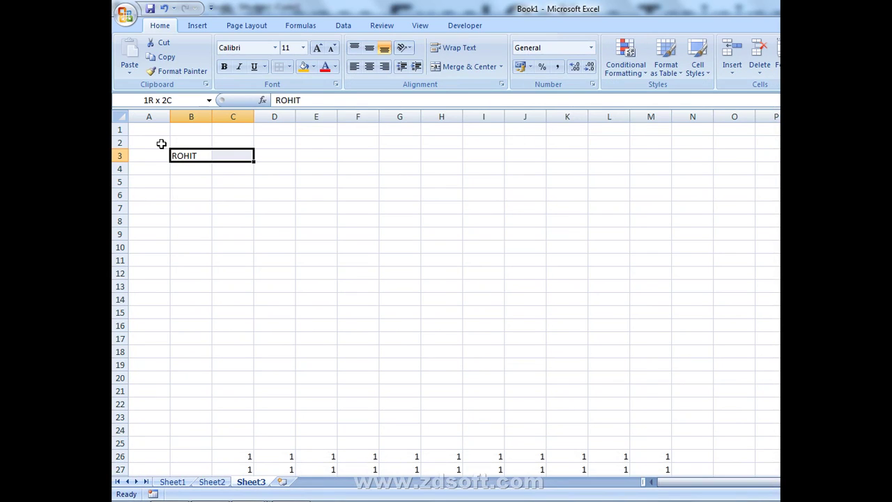
key(shift+Right)
key(shift+Right)
key(shift+Right)
key(shift+Right)
key(shift+Right)
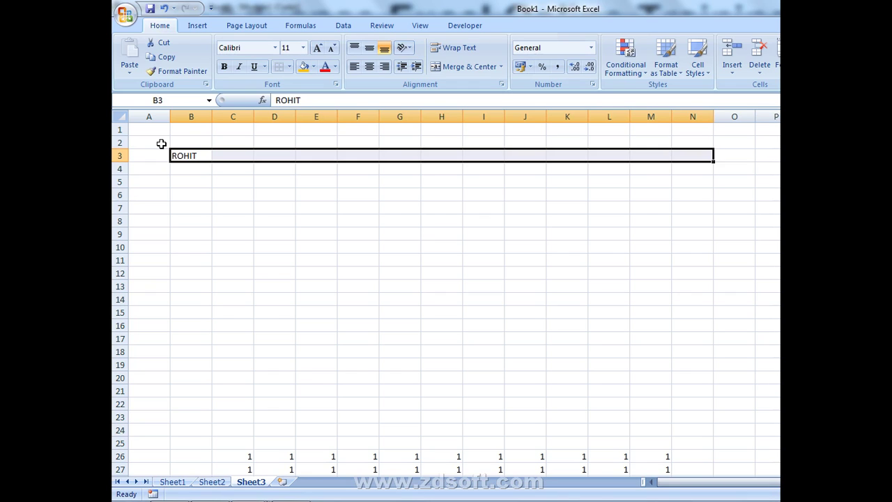
key(ctrl+r)
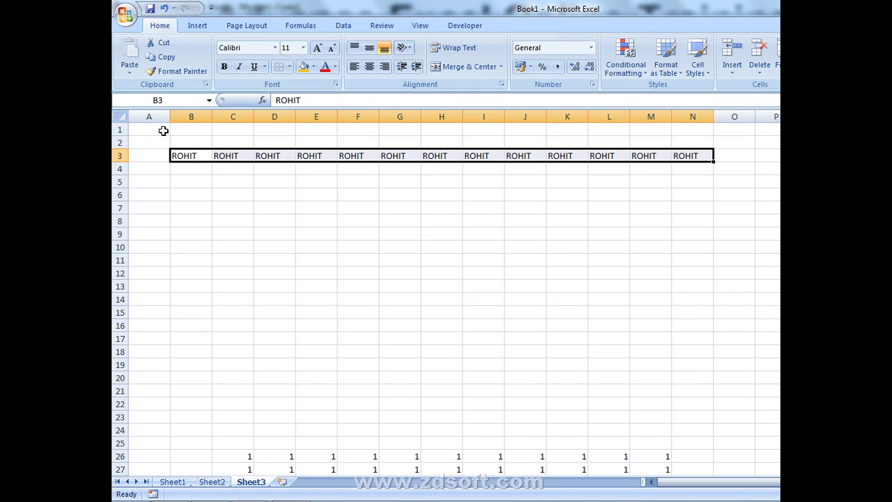
key(shift+Down)
key(shift+Down)
key(shift+Down)
key(shift+Down)
key(shift+Down)
key(shift+Down)
key(shift+Down)
key(shift+Down)
key(shift+Down)
key(shift+Down)
key(shift+Down)
key(shift+Down)
key(shift+Down)
key(shift+Down)
key(shift+Down)
key(shift+Down)
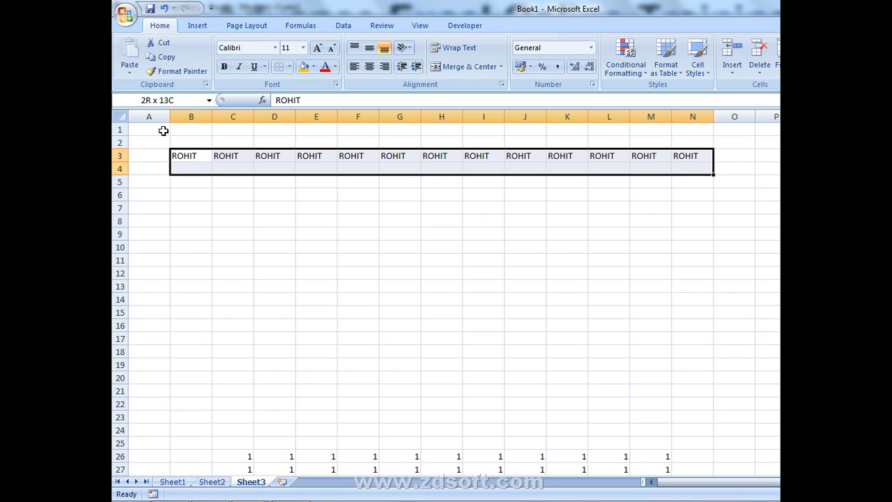
key(ctrl+d)
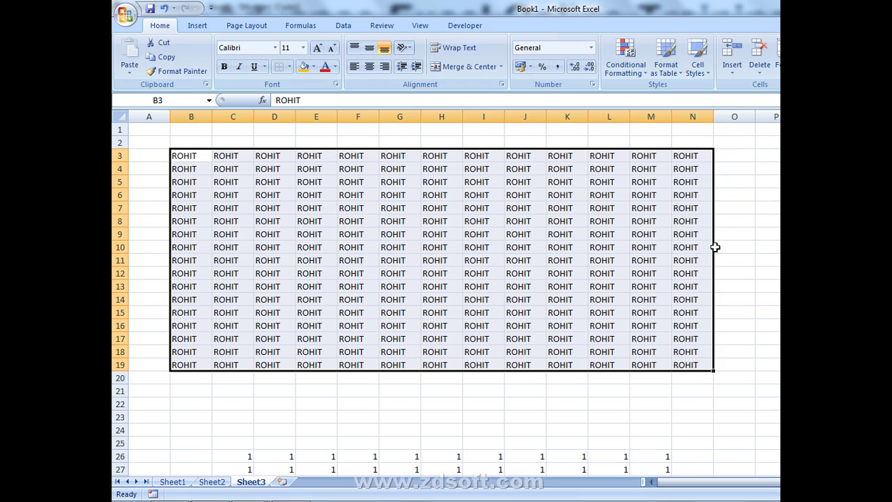
click(749, 222)
- Enter the date 4-4-2017 in cell P9
key(Down)
key(Right)
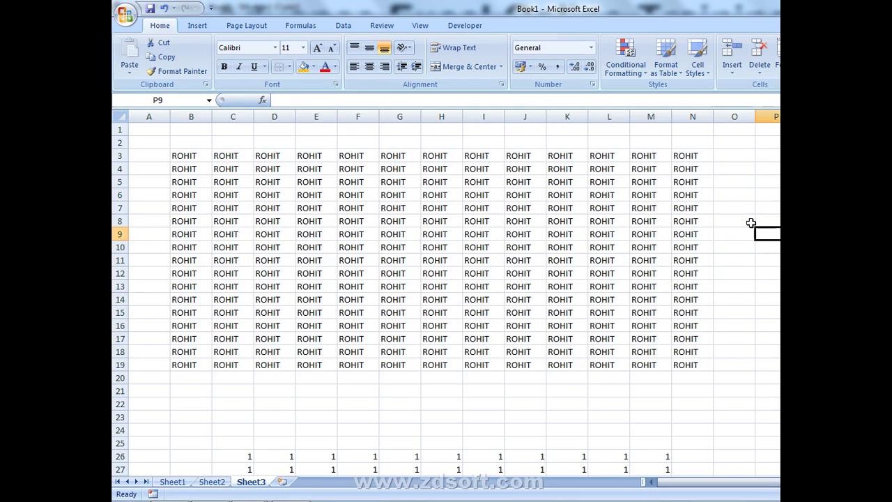
text(4-4)
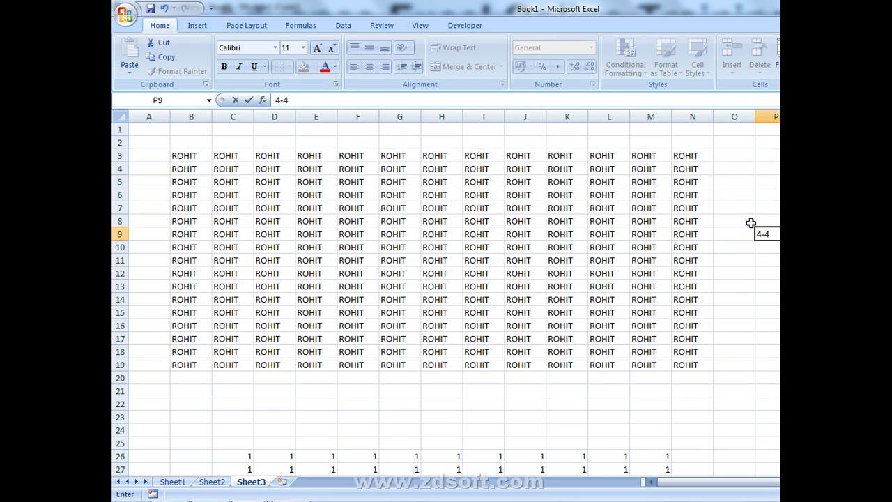
text(-2017)
key(Return)
key(Up)
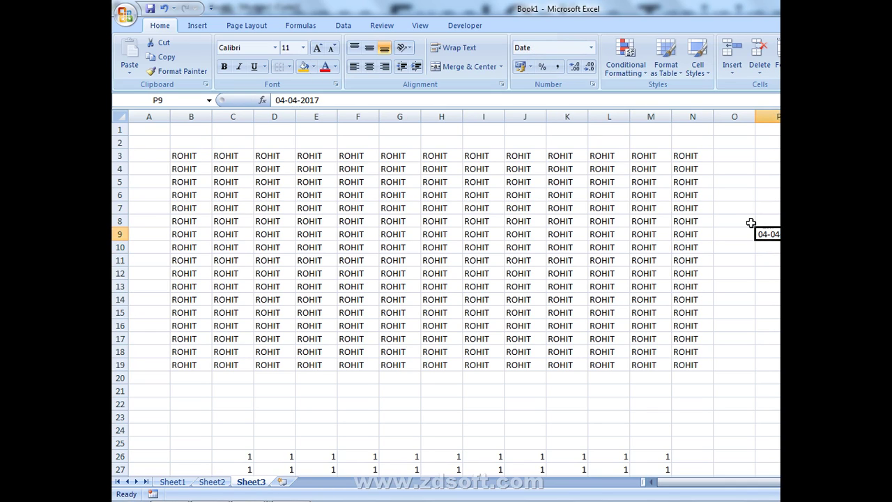
- Label cell O9 as CTRL+1
click(734, 234)
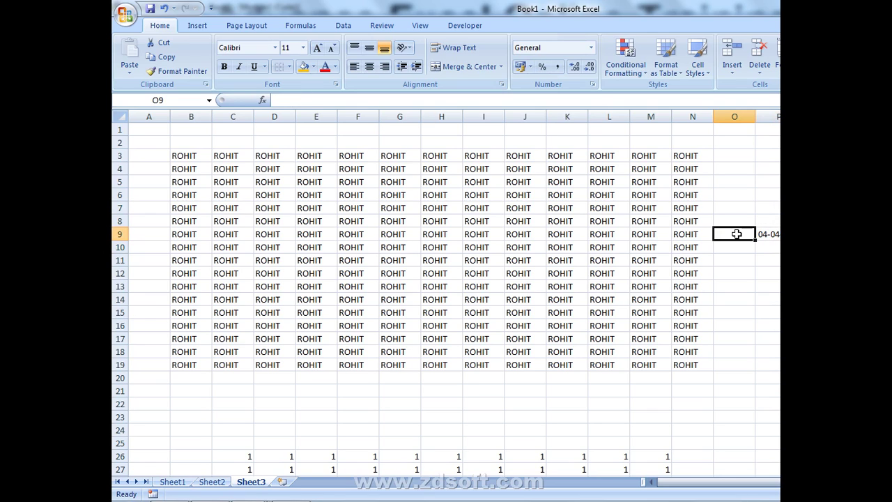
text(CTR)
key(BackSpace)
text(TRL)
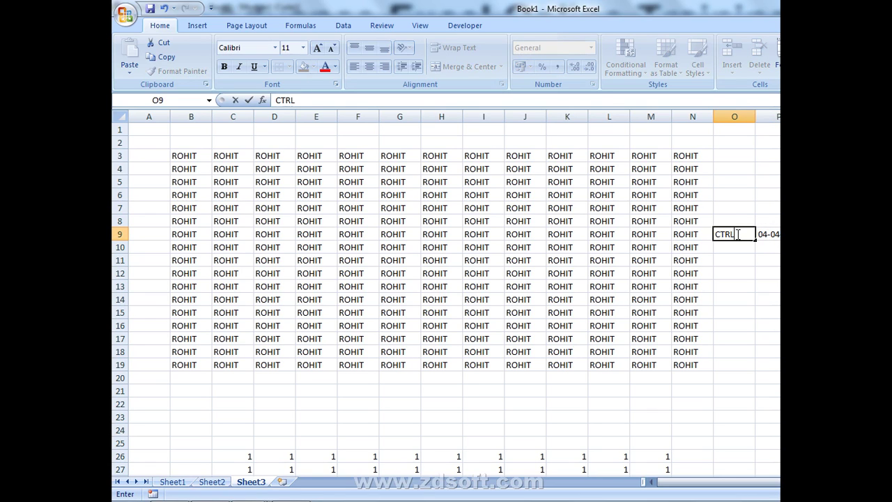
text(+)
text(1)
key(Return)
key(Up)
key(Right)
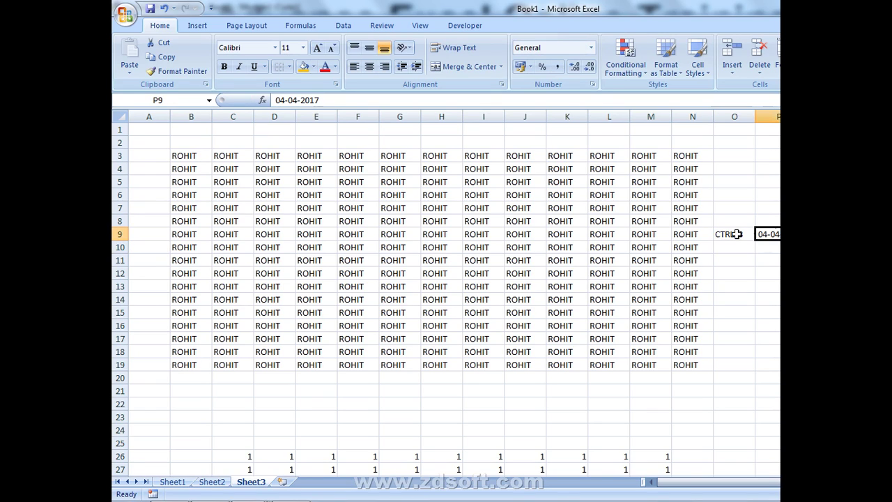
- Apply Ctrl+Shift+# then Ctrl+Shift+! to P9, so the date displays as 42829
key(ctrl+shift+3)
key(ctrl+shift+1)
key(Left)
key(Right)
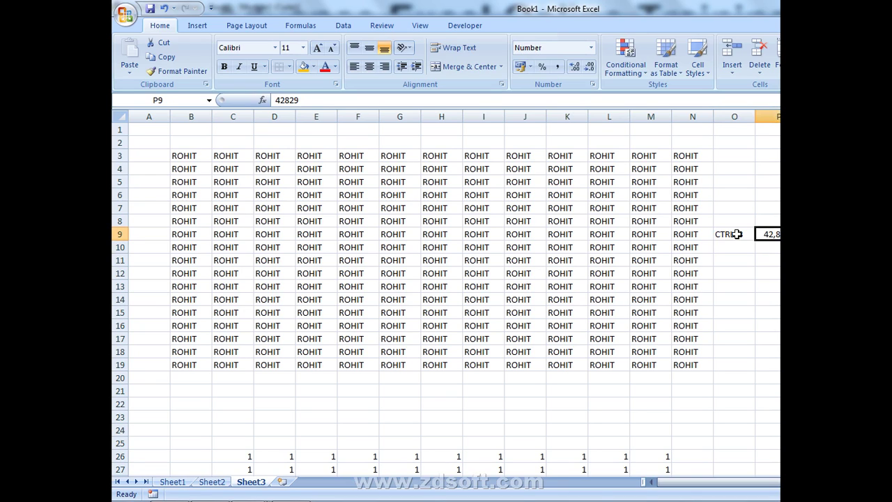
- Correct the O9 label so it ends in 1
click(740, 234)
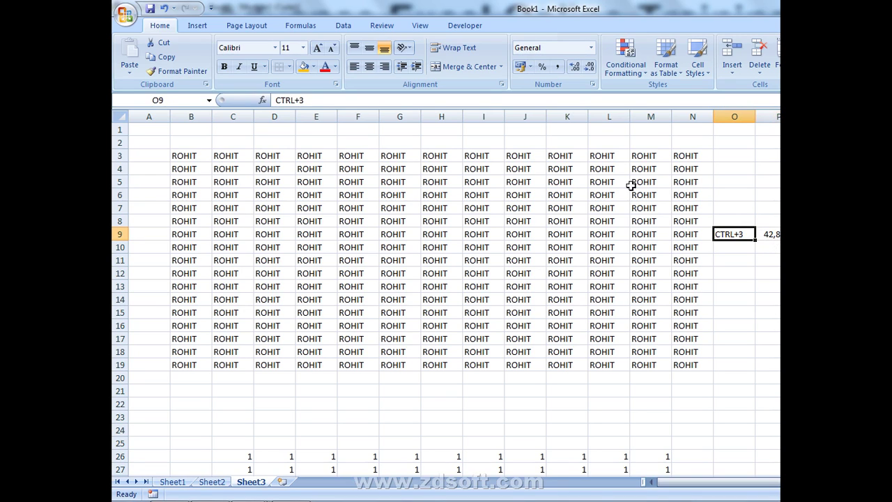
click(383, 98)
key(BackSpace)
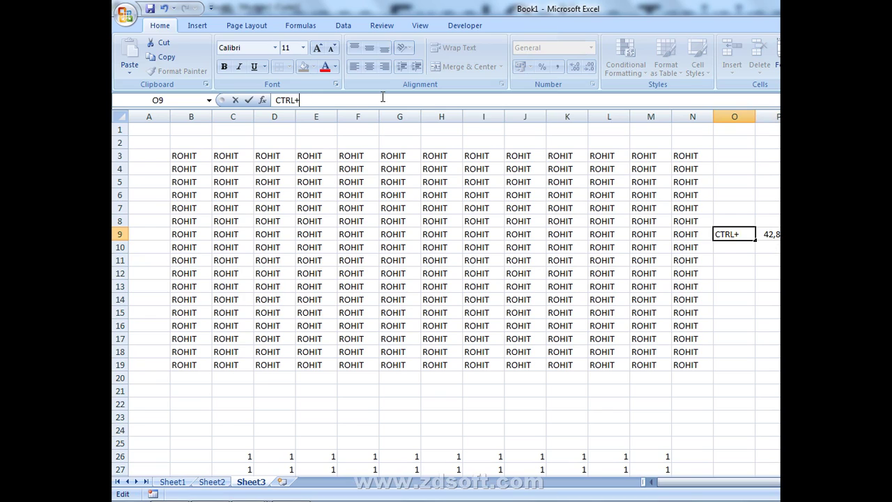
text(1)
key(Return)
- Label cell O10 as CTRL+2
text(CTR)
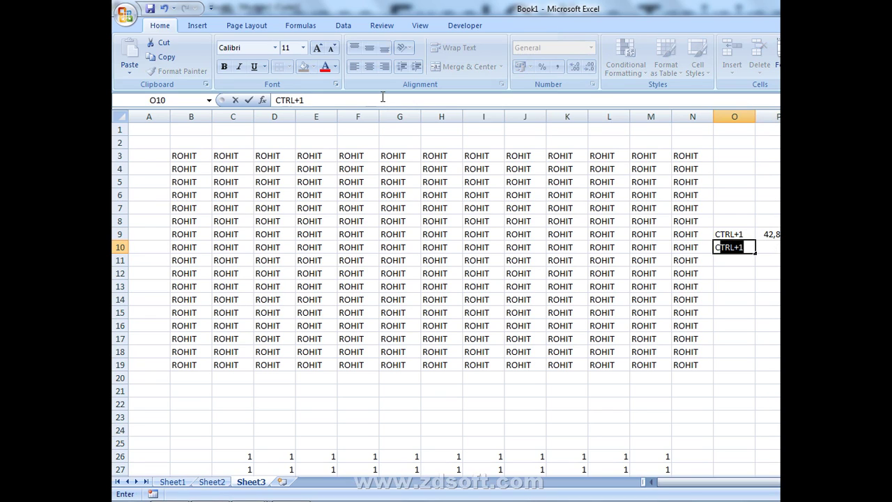
text(K)
key(BackSpace)
text(L+2)
key(Return)
key(Up)
- Enter 0.35 in P10 and show it as a time with Ctrl+Shift+2
key(Right)
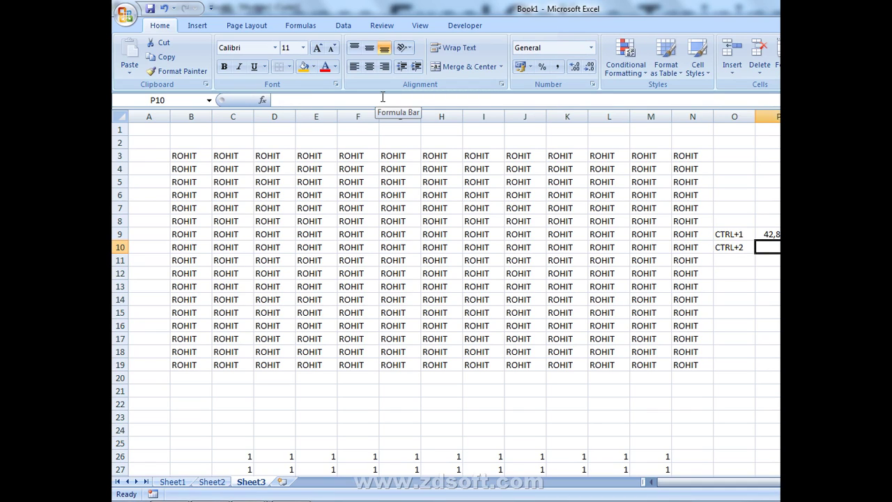
text(0.35)
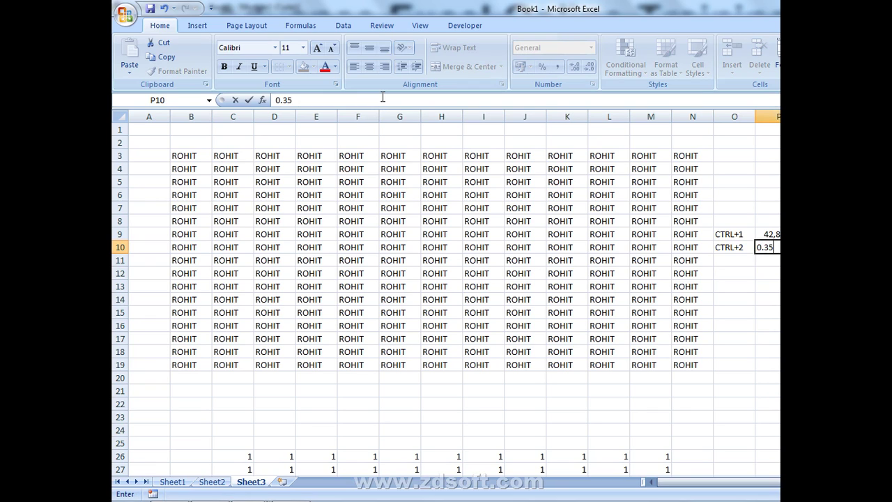
key(Return)
key(Up)
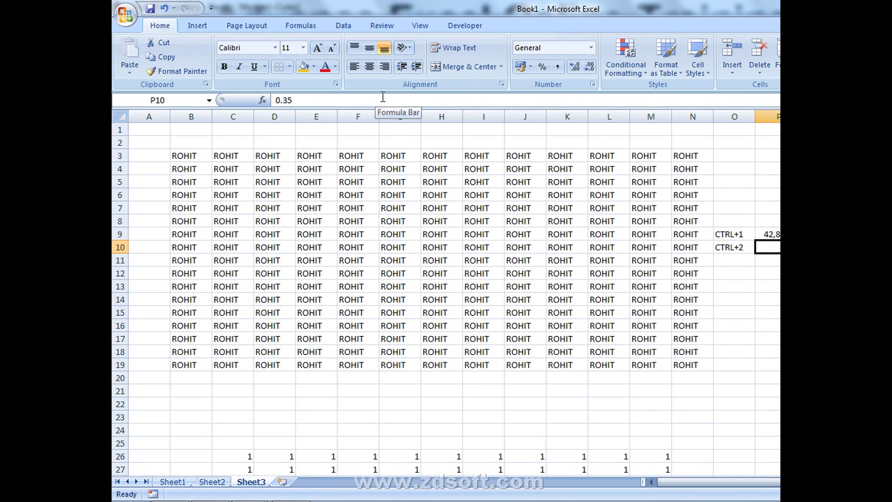
key(ctrl+shift+2)
- Label O11 CRTL+3' and enter 42829 in P11, formatted as a date with Ctrl+Shift+3
key(Down)
key(Left)
text(C)
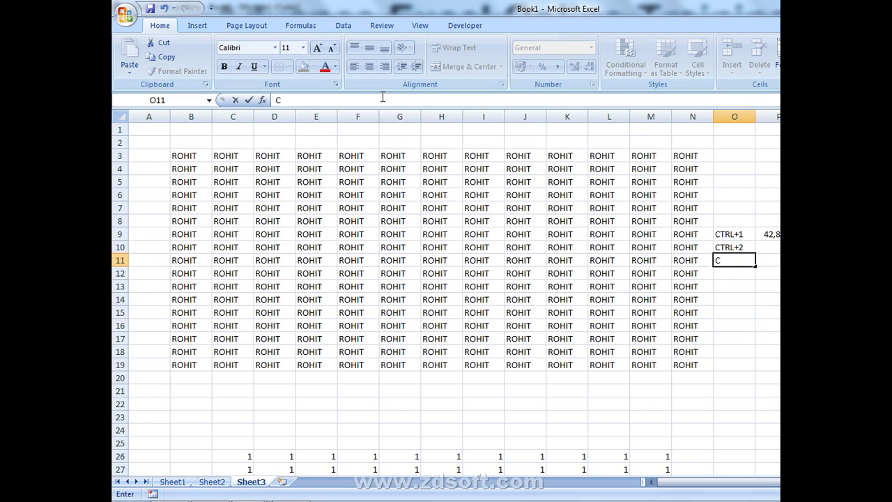
text(R)
text(TL+)
text(3')
key(ctrl+Return)
key(Right)
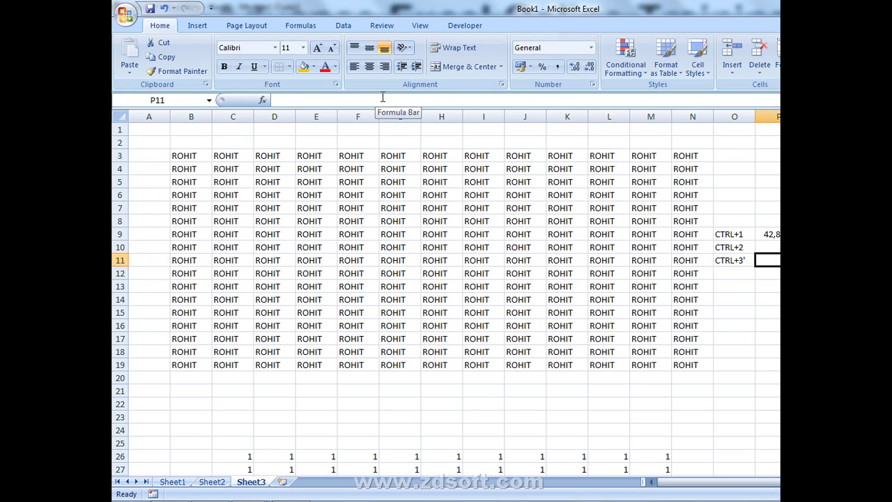
text(42)
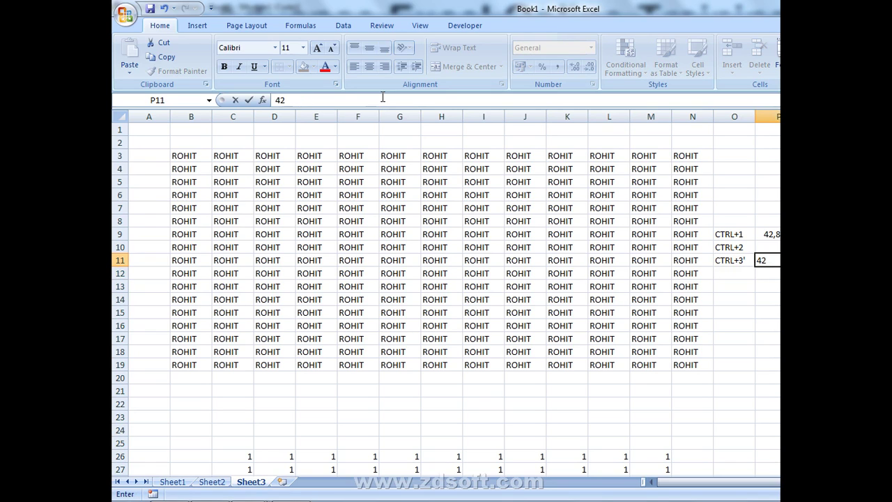
text(829)
key(ctrl+Return)
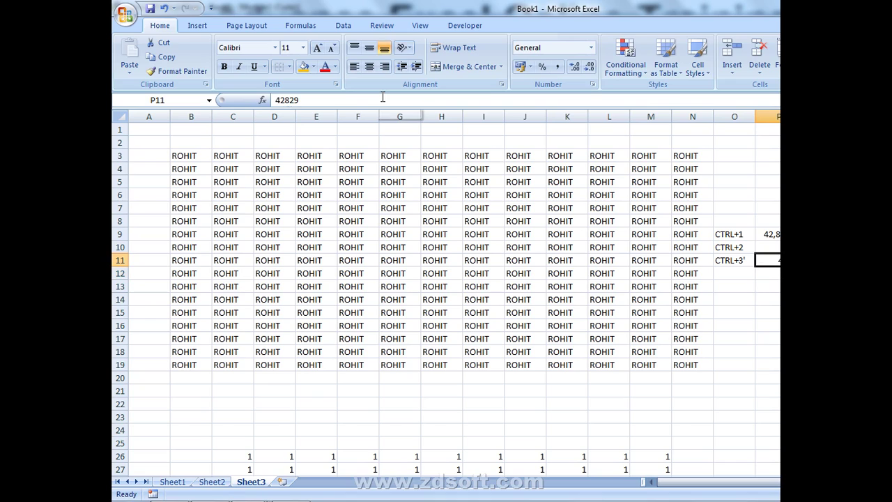
key(ctrl+shift+3)
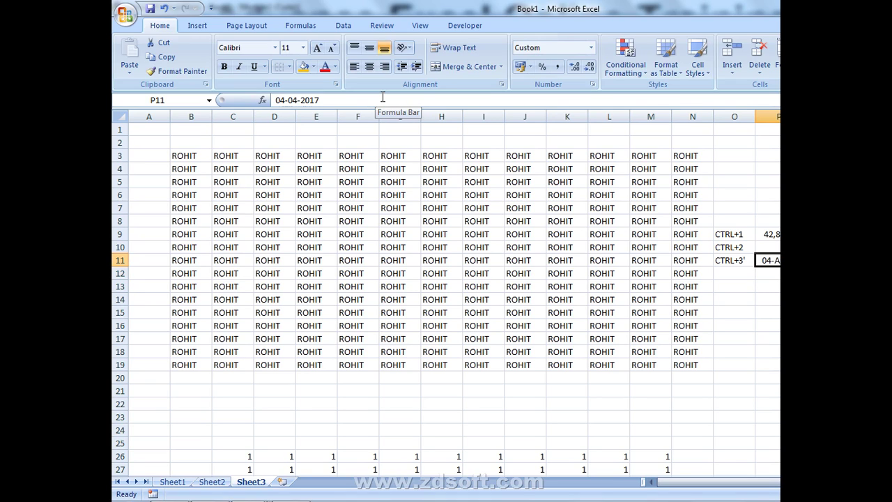
- Relaunch and close the On-Screen Keyboard, then cancel the stray R in P11
text(R)
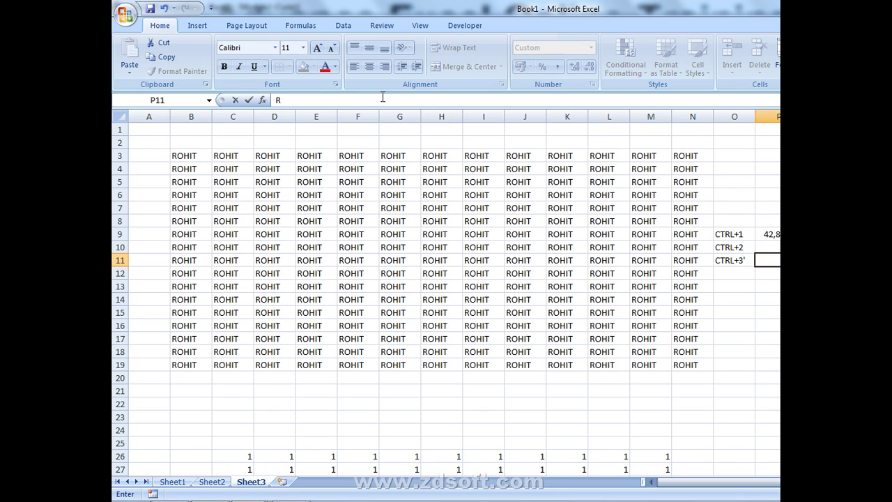
key(super+r)
key(Return)
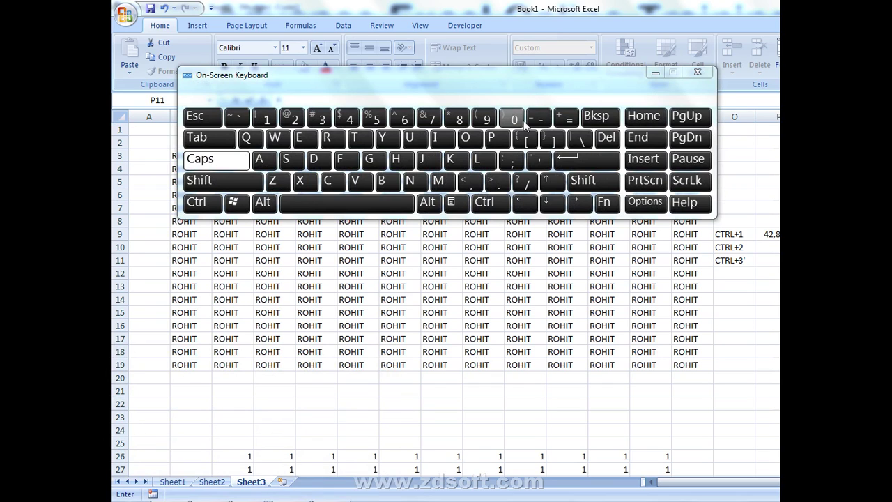
click(700, 76)
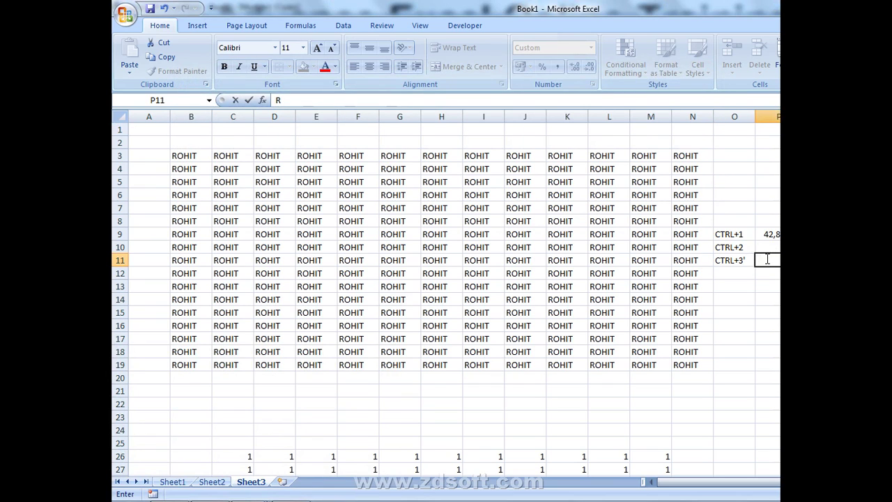
key(Escape)
- Label O12 as CTRL+4 and enter 50 in P12
click(741, 276)
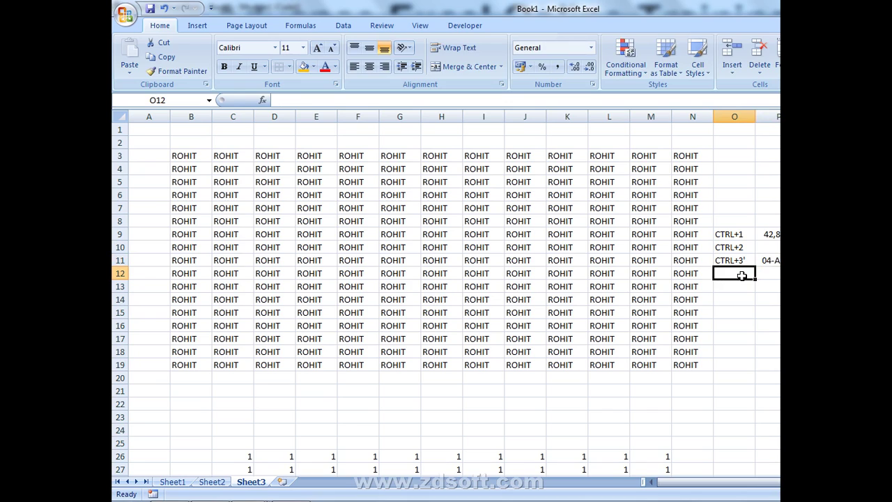
text(CTRL+)
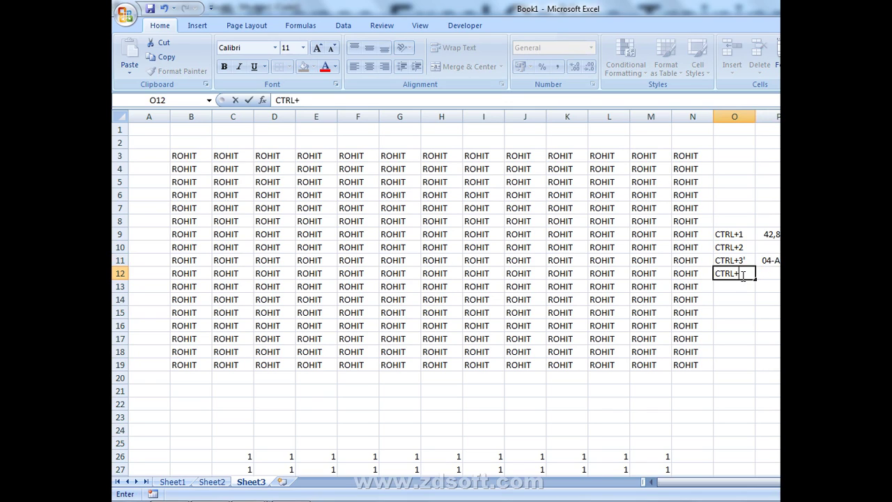
text(4)
key(Tab)
text(50)
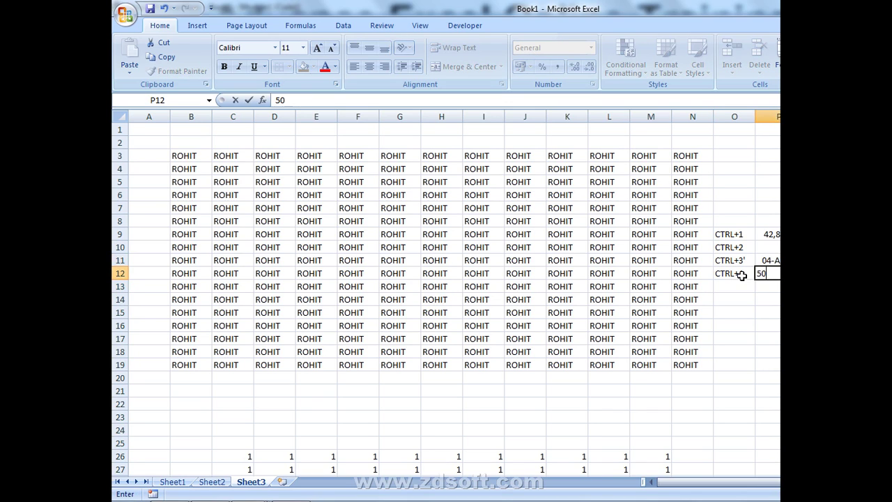
key(ctrl+Return)
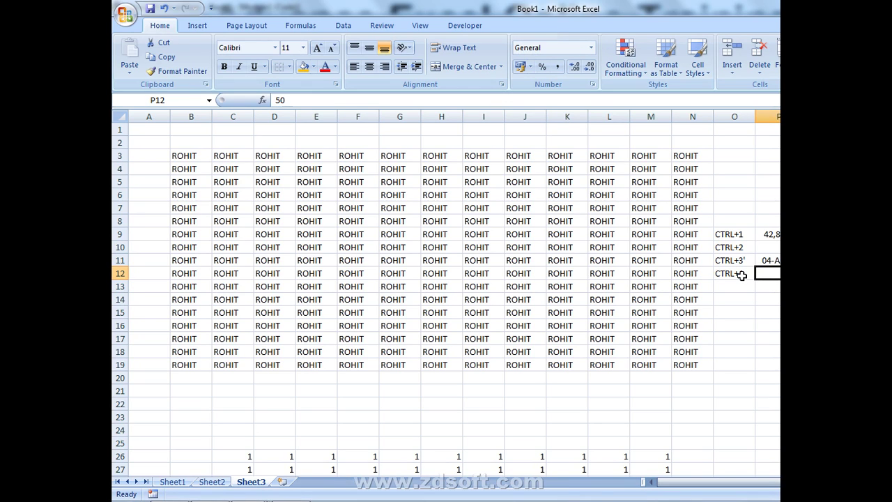
key(Left)
key(Up)
key(Up)
key(Up)
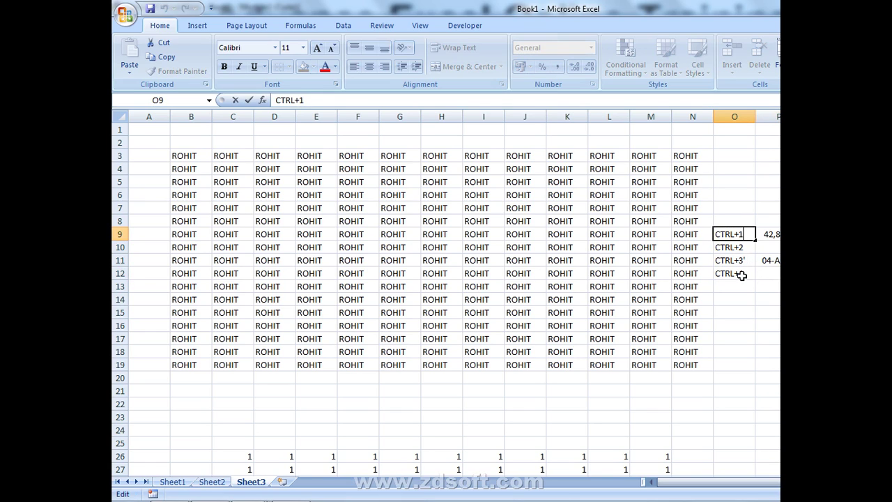
- Change the O9 label to CTRL+SHIFT+1
key(Right)
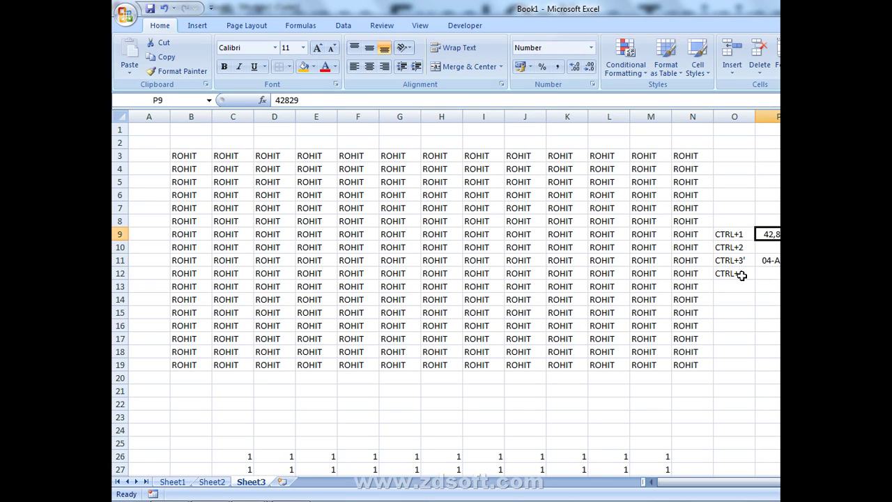
key(Left)
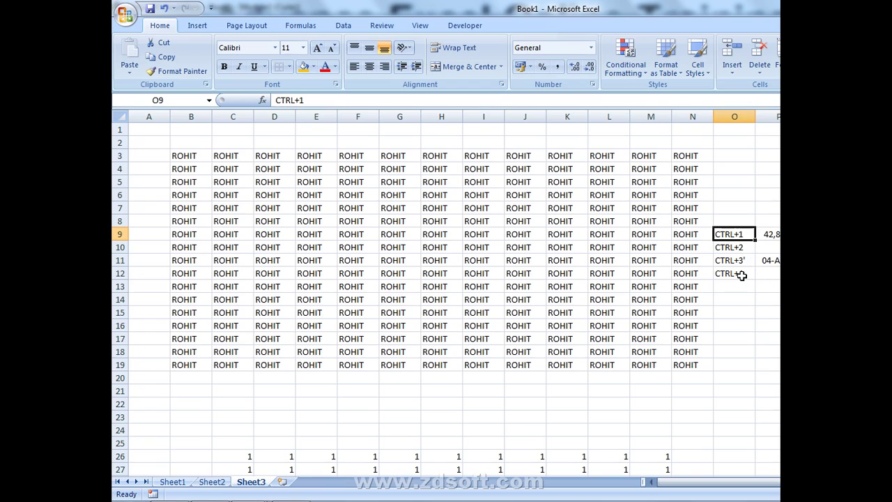
key(F2)
key(Left)
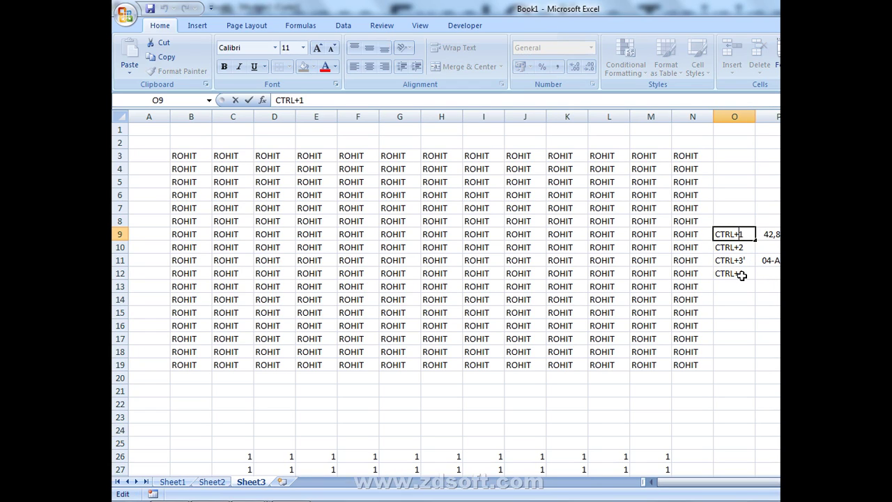
text(SHIFT+)
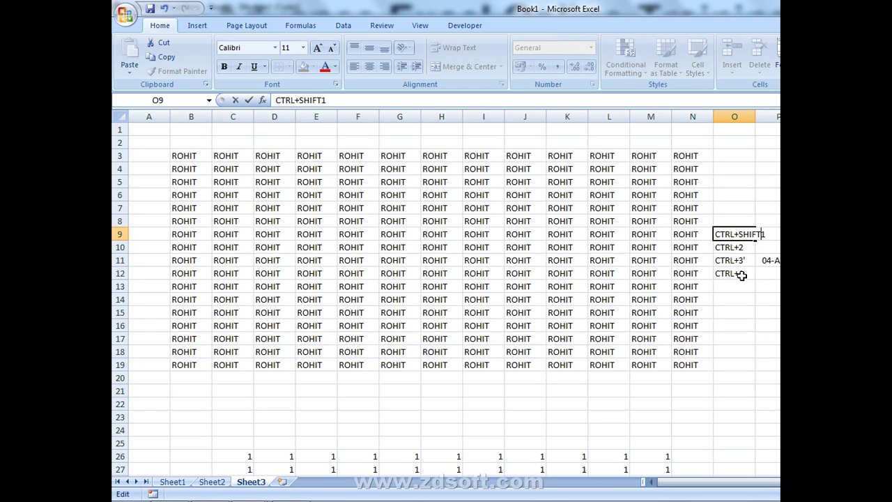
key(Return)
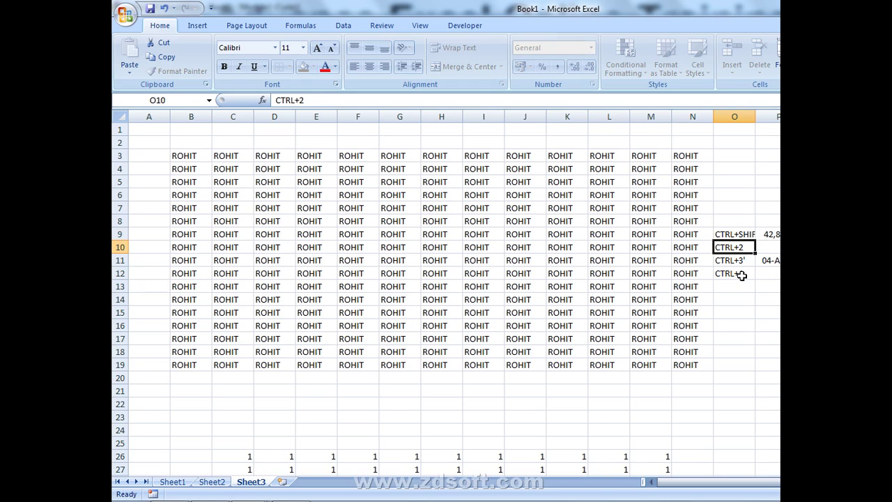
- Fill CTRL+SHIFT+1 down from O9 into O10:O12 with Ctrl+D
key(Up)
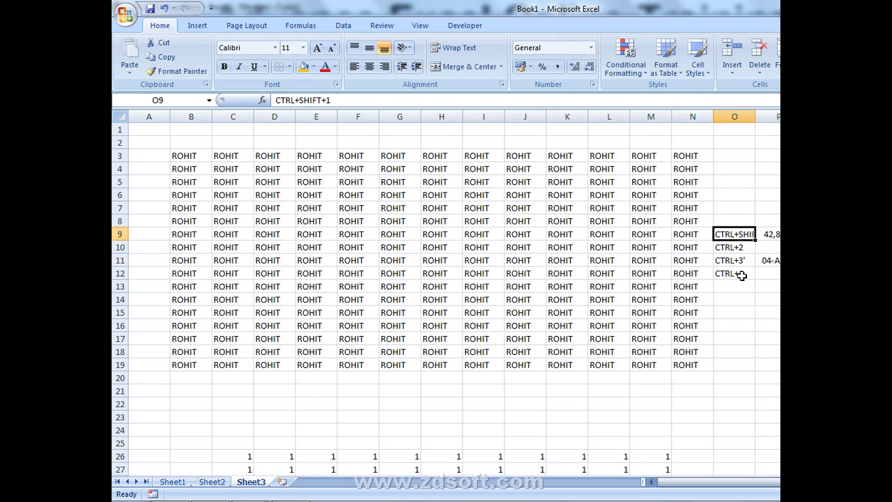
key(shift+Down)
key(shift+Down)
key(shift+Down)
key(ctrl+d)
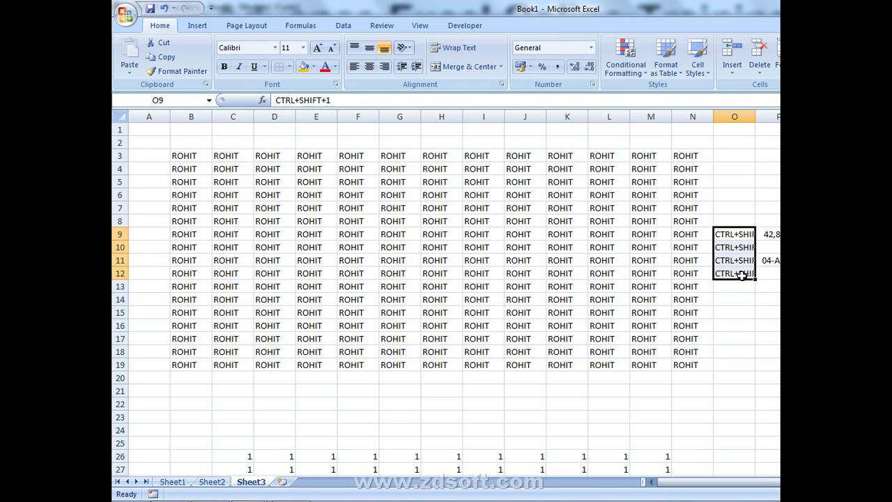
key(Up)
key(Down)
key(F2)
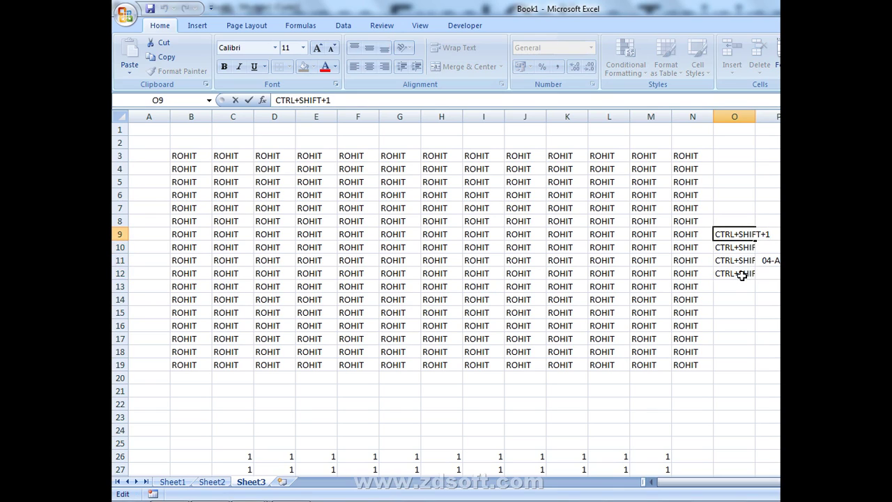
key(Return)
- Change the final digits in O10:O12 so the labels run up to CTRL+SHIFT+4
key(F2)
key(BackSpace)
text(1)
key(Return)
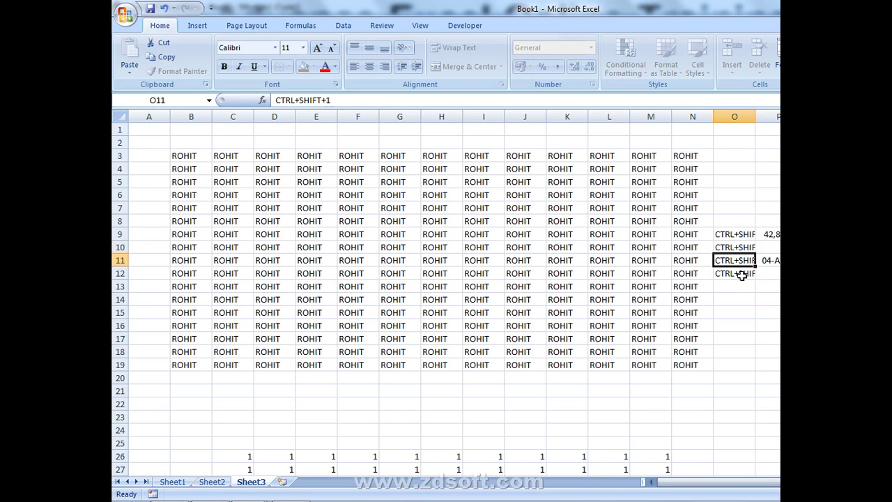
key(F2)
key(BackSpace)
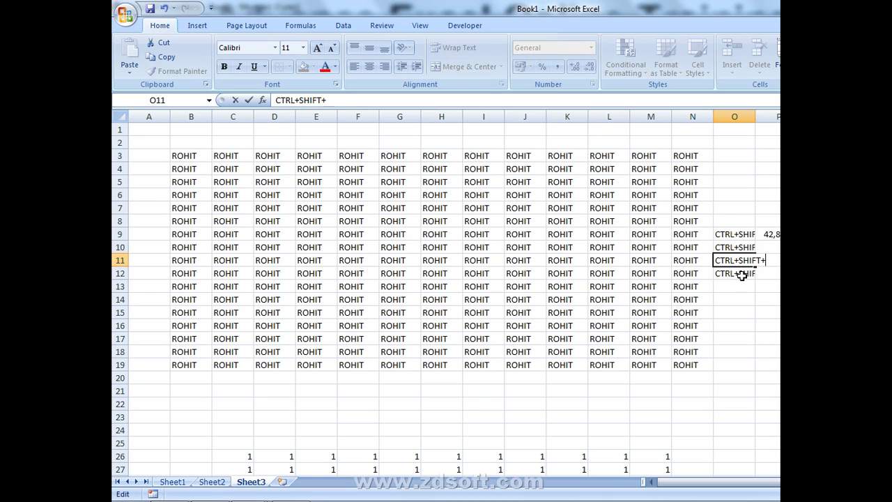
text(4)
key(Return)
key(F2)
key(BackSpace)
text(4)
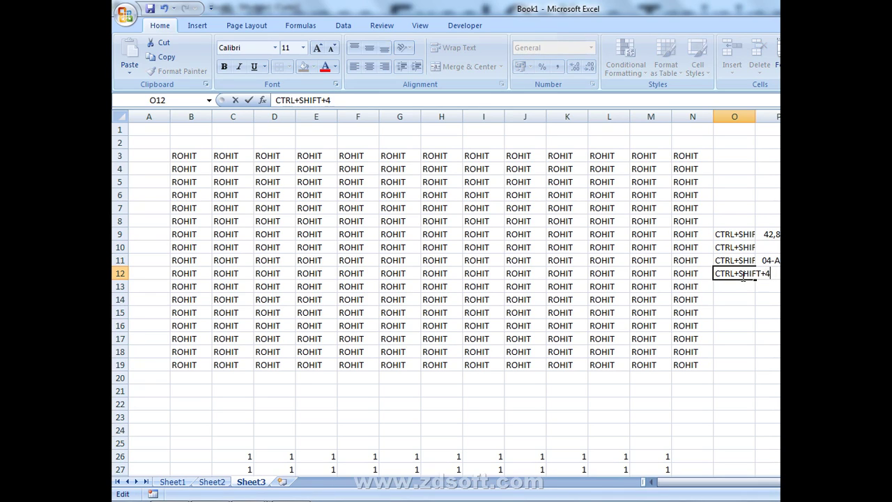
key(ctrl+Return)
- AutoFit column O so its labels show in full
key(ctrl+space)
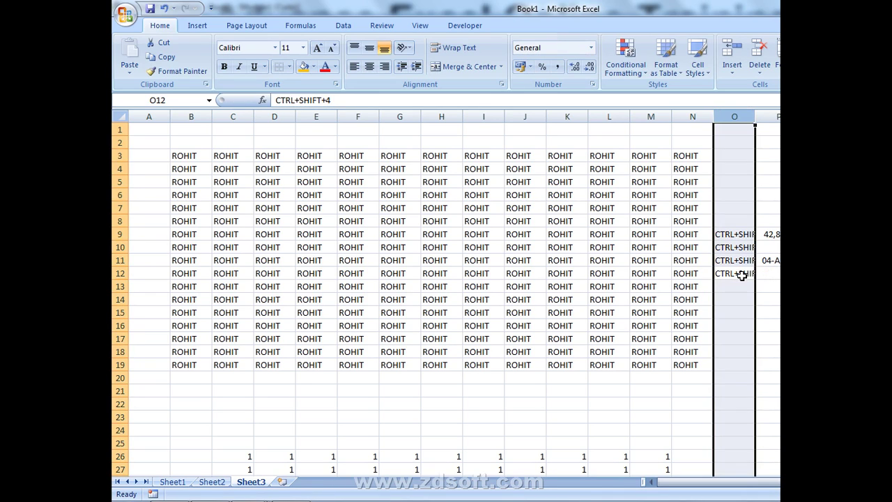
key(alt+h)
key(o)
key(i)
- Type the CTRL+SHIFT+5 label into cell O13
key(Up)
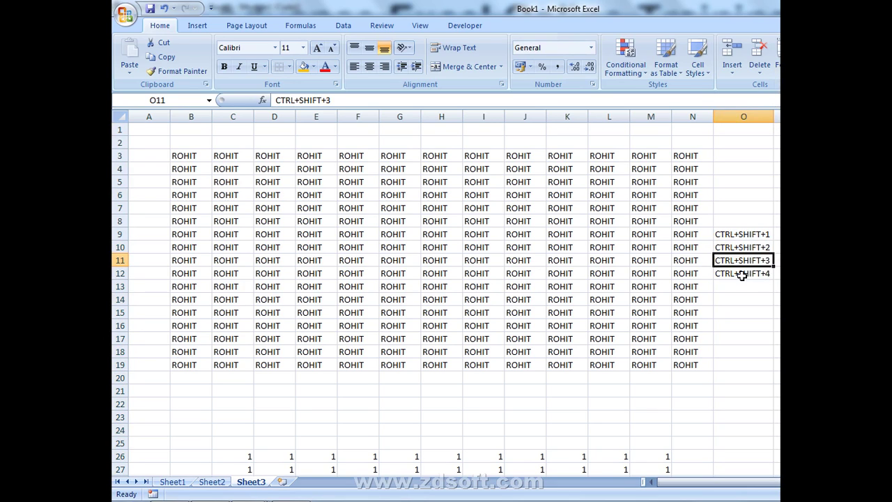
key(Right)
key(Up)
key(Up)
key(Down)
key(Down)
key(Down)
key(Down)
key(Left)
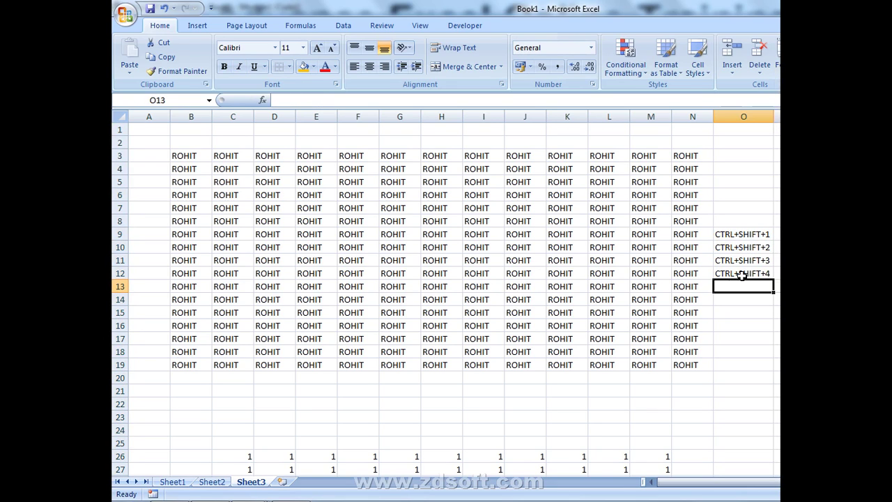
text(CTRL)
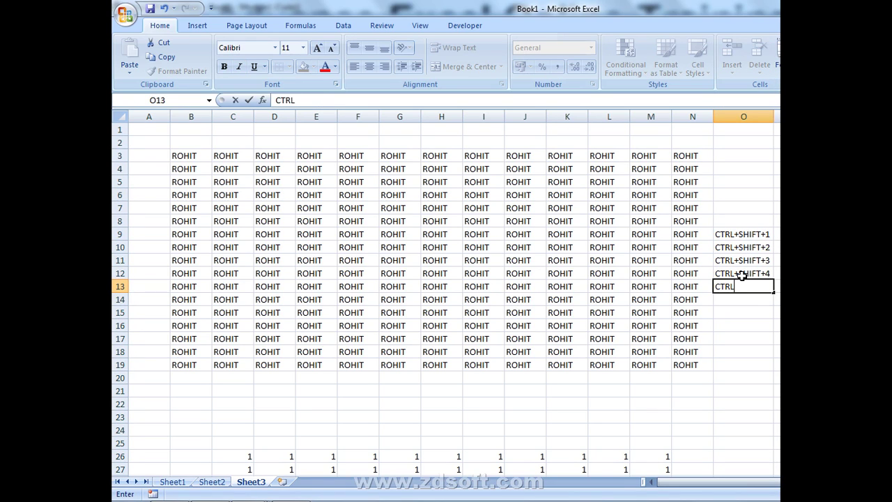
text(+SHIFT+5)
- Commit the O13 label and enter 50 in P13, formatted as a percentage (5000%)
key(Return)
key(Up)
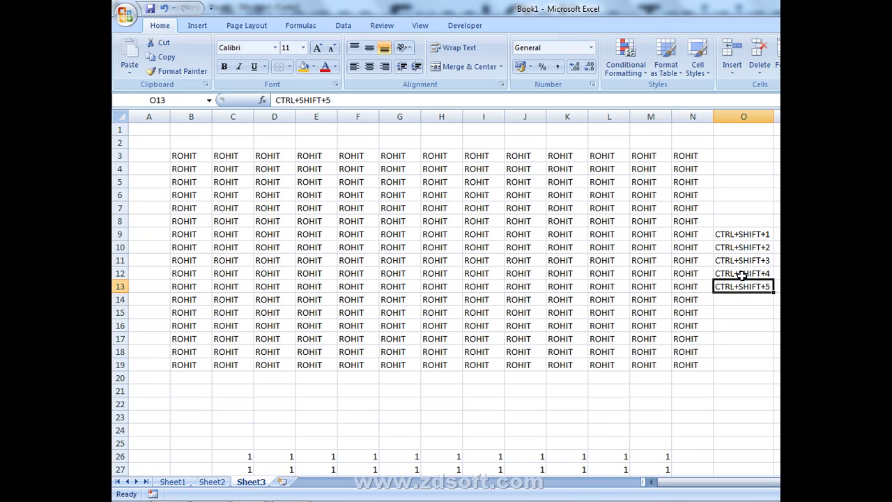
key(Right)
text(50)
key(Return)
key(Up)
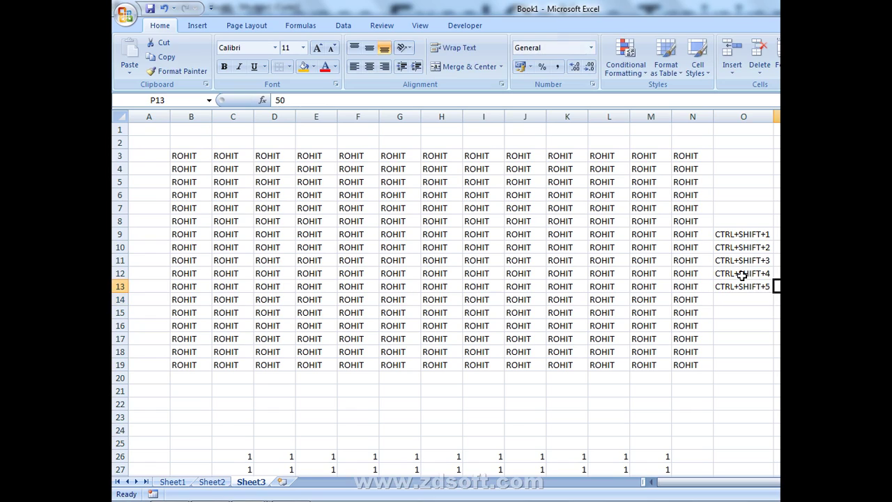
key(ctrl+shift+5)
- Label O14 as CTRL+SHIFT+6 and enter 50 in P14
key(Left)
key(Down)
text(CT)
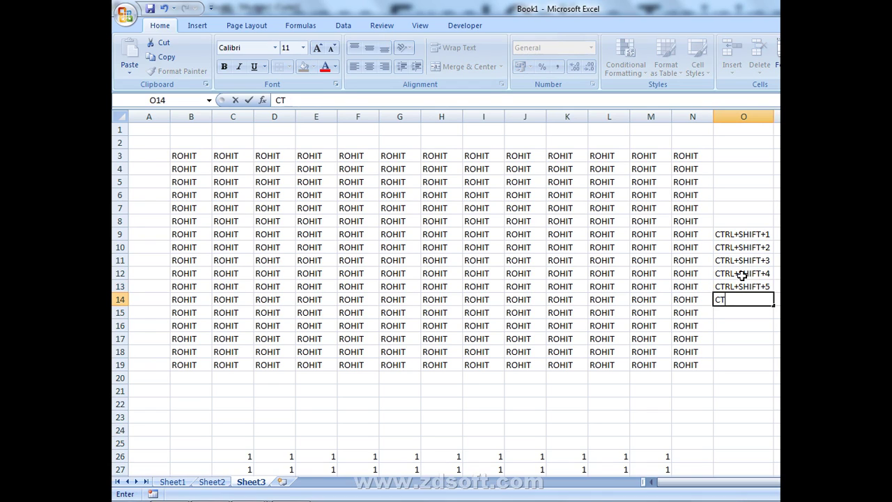
text(RL+)
text(SHIFT+6)
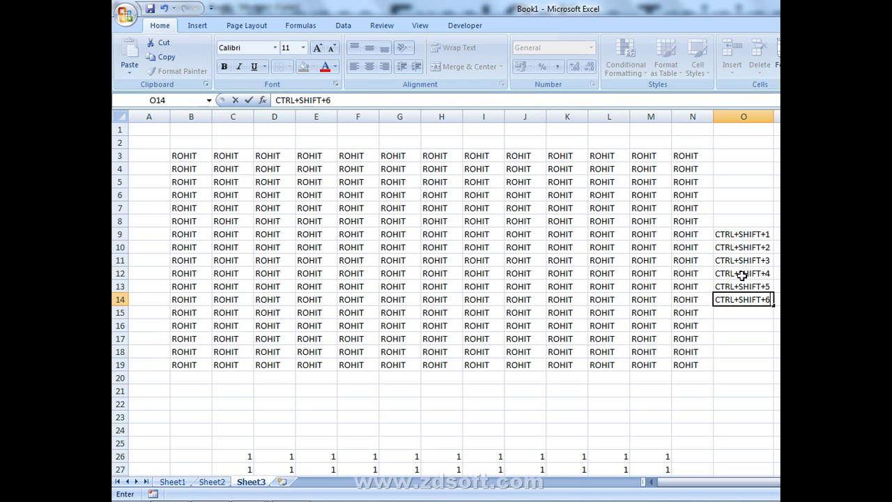
key(Return)
key(Up)
key(Right)
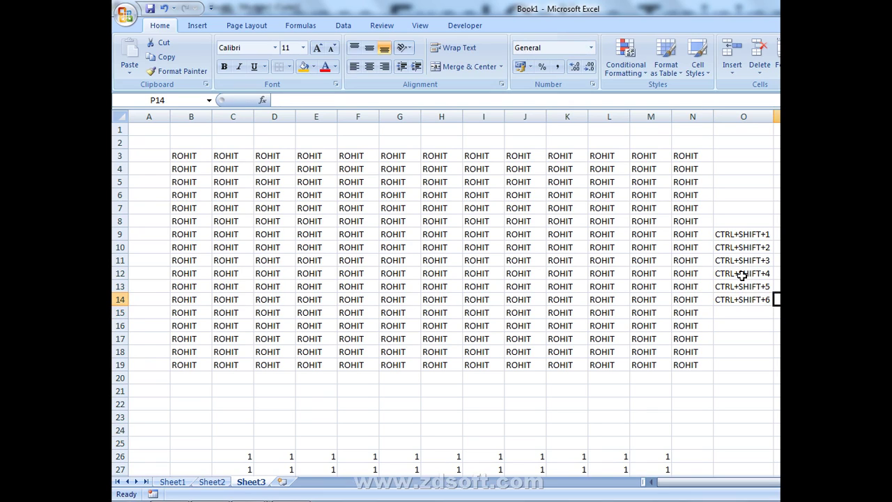
text(50)
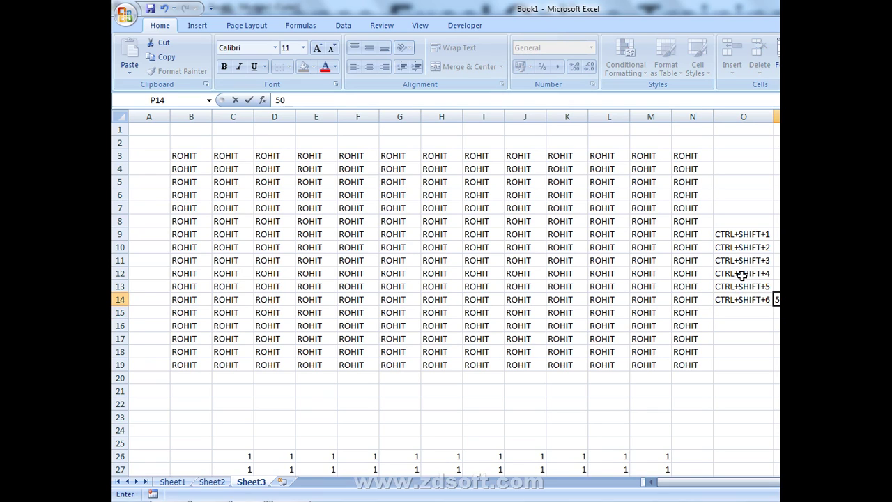
key(Return)
key(Up)
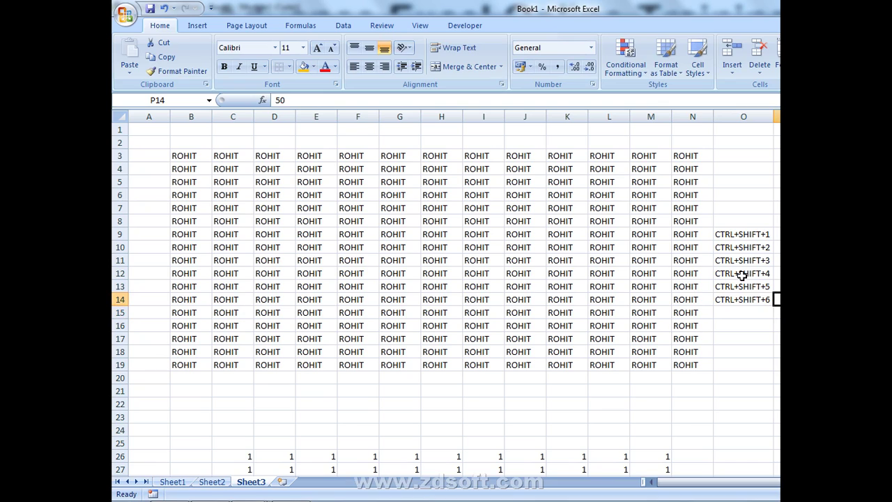
- Give P14 a scientific format, then switch P9 between date, number and date formats
key(ctrl+shift+6)
key(Up)
key(Up)
key(Up)
key(Up)
key(Up)
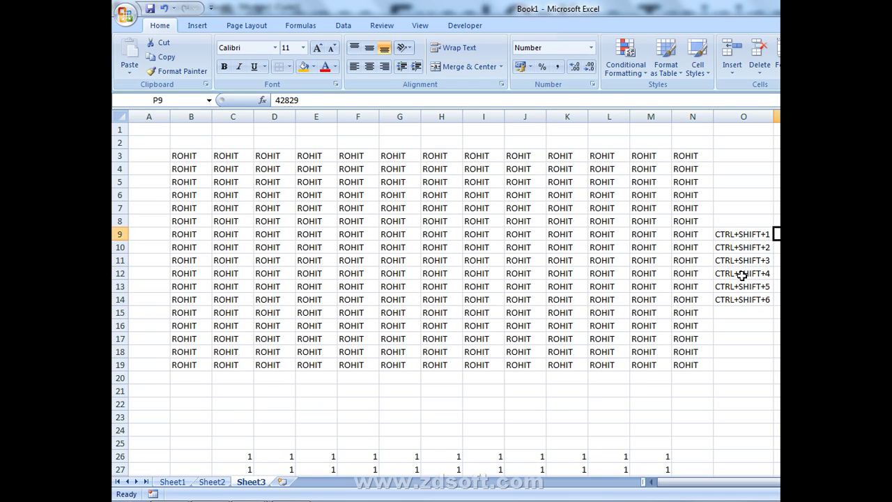
key(ctrl+shift+3)
key(ctrl+shift+1)
key(ctrl+shift+3)
key(Down)
key(Down)
key(Down)
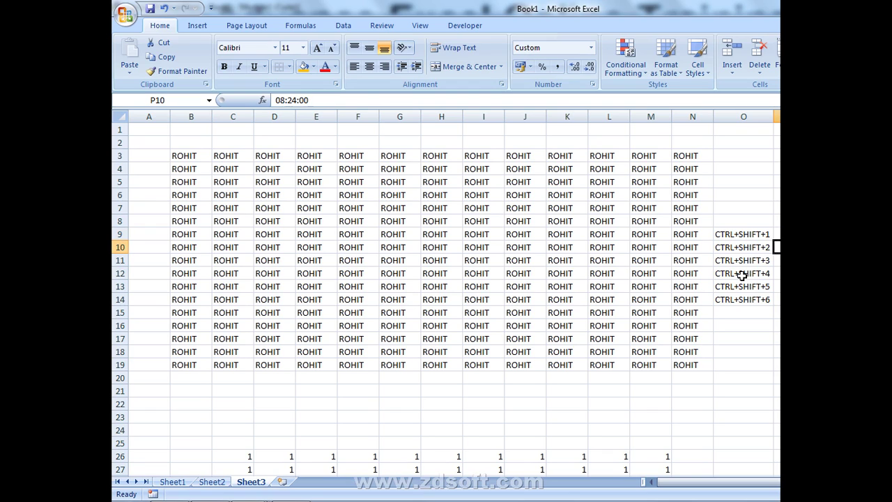
key(Up)
key(Up)
key(Up)
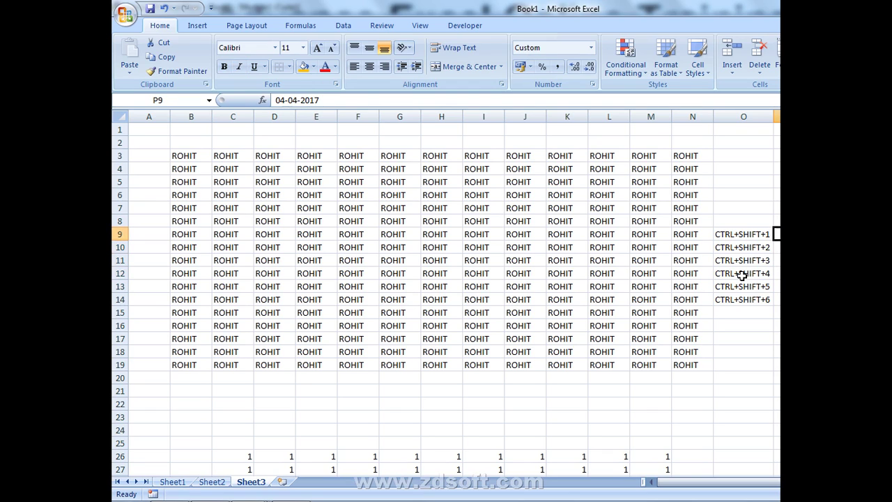
key(Right)
- Enter test values G in Q9–Q13 (skipping Q12) and ^ in Q14
text(G)
key(Return)
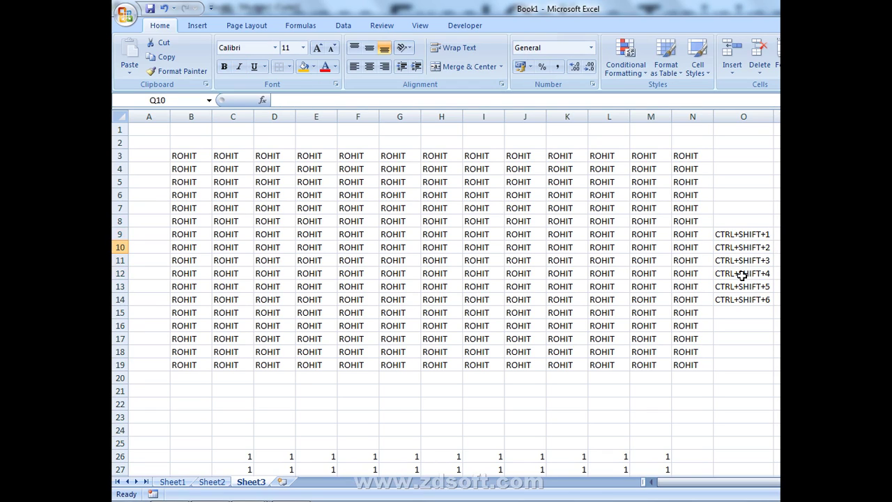
text(G)
key(Return)
text(G)
key(Return)
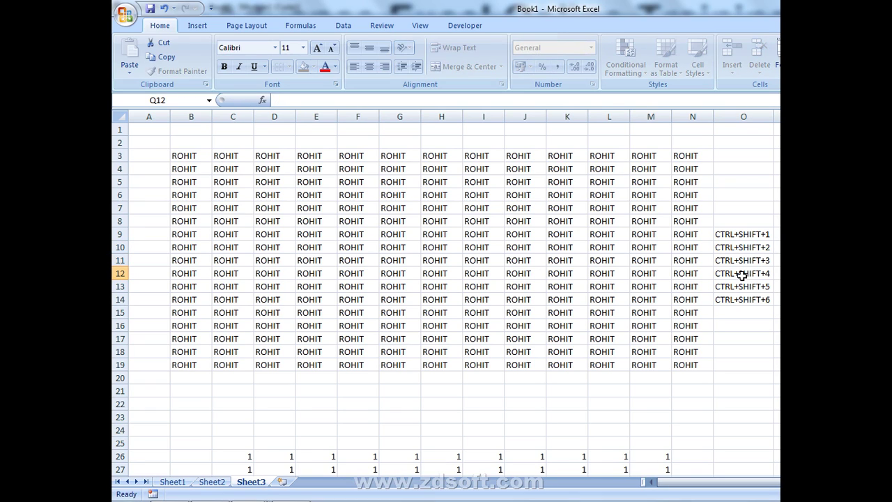
key(Return)
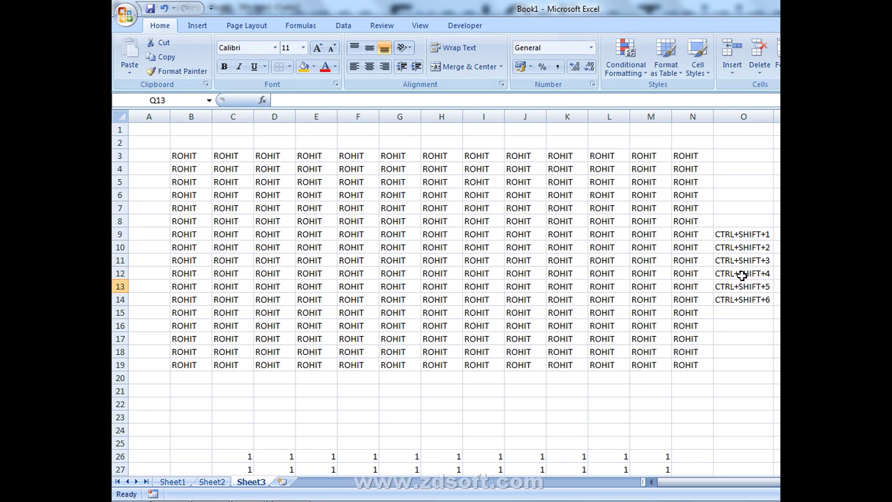
text(G)
key(Return)
text(^)
key(Return)
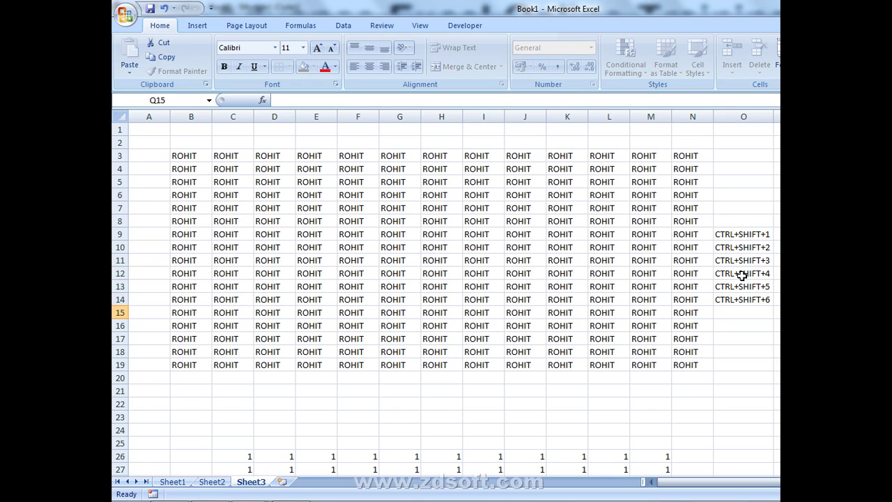
key(Left)
key(Left)
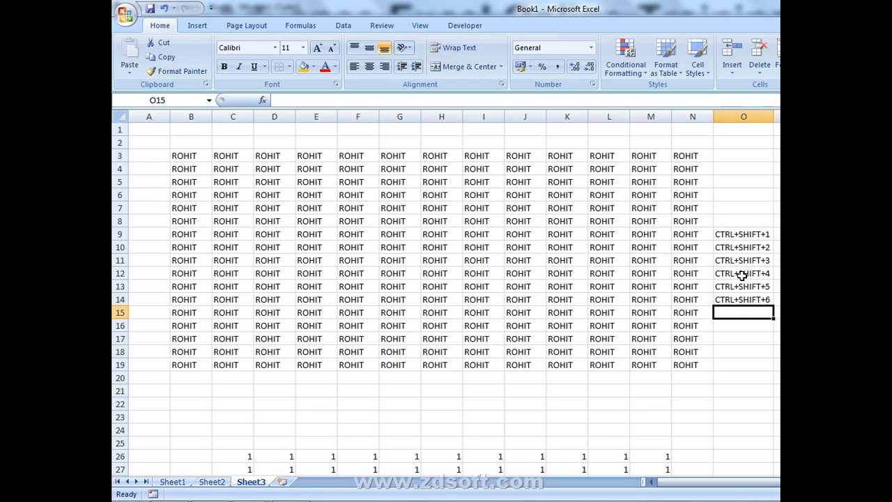
- Type the labels CTRL+C and CTRL+V into O15 and O16, then return to O12
text(CT)
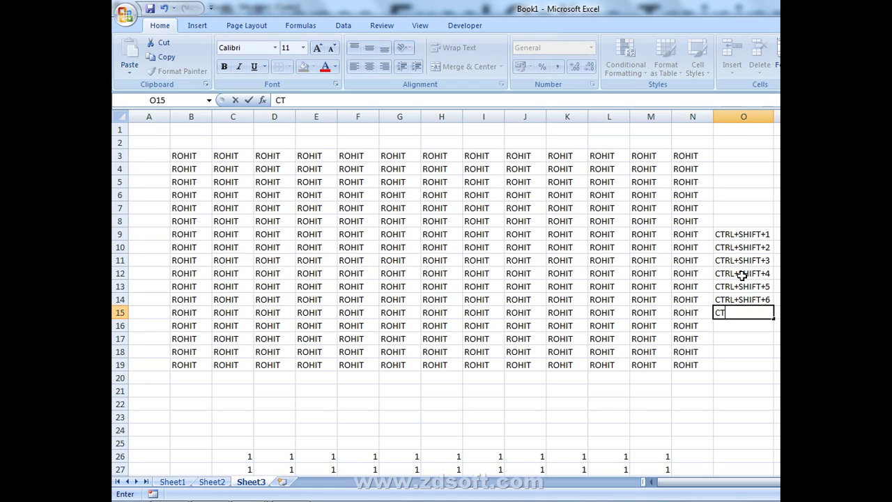
text(RL+C)
key(Return)
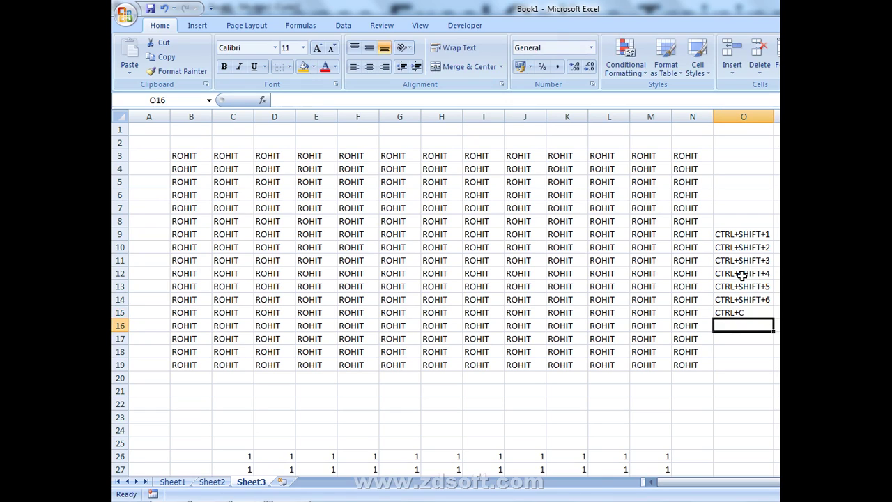
text(CTR)
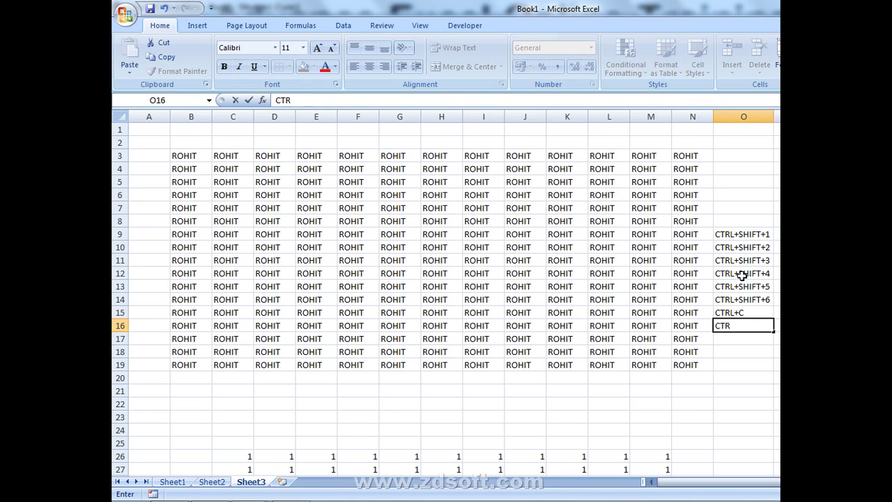
text(L+V)
key(Return)
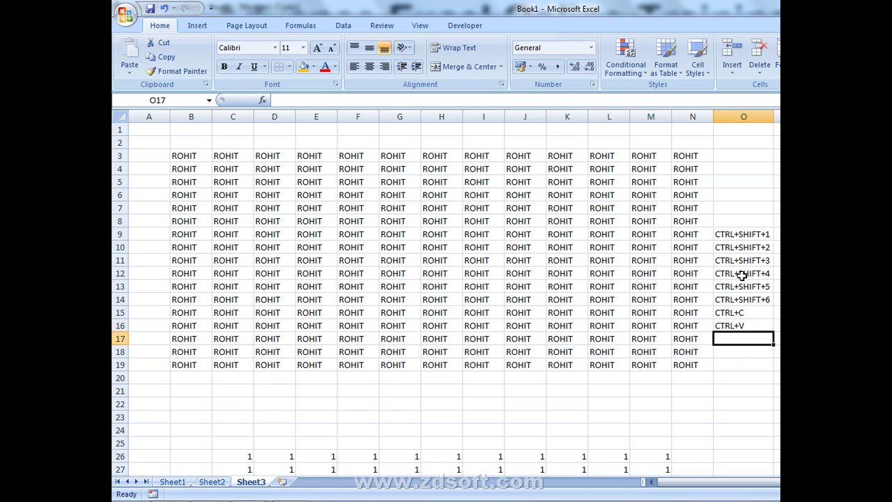
key(Up)
key(Up)
key(Up)
key(Up)
key(Up)
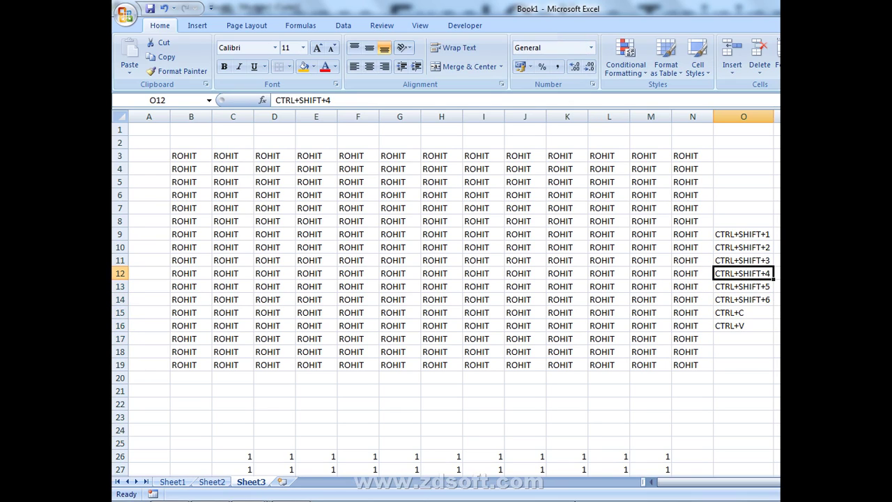
- Show the desktop, then bring the blank Book2 workbook back to the front
right_click(620, 496)
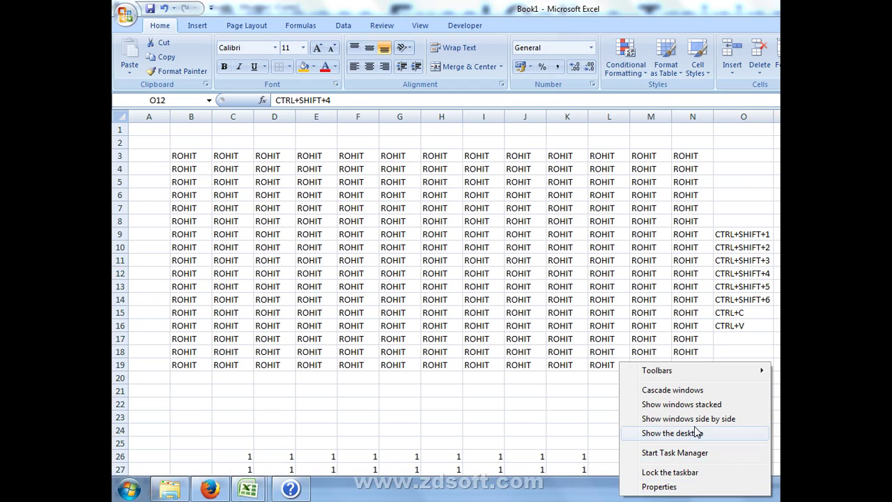
click(693, 430)
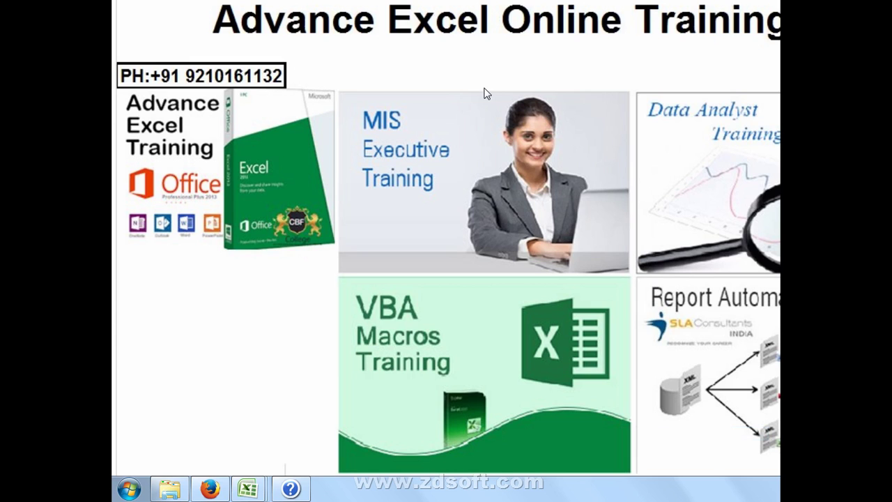
mouse_move(247, 487)
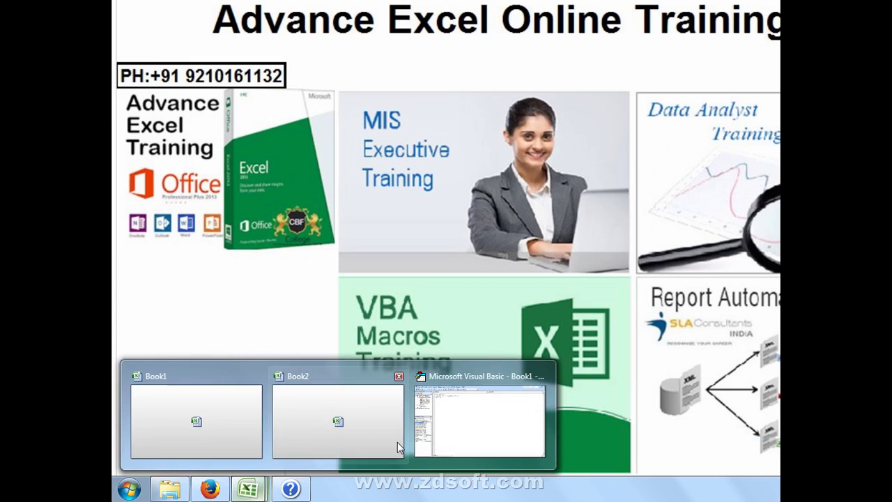
click(393, 430)
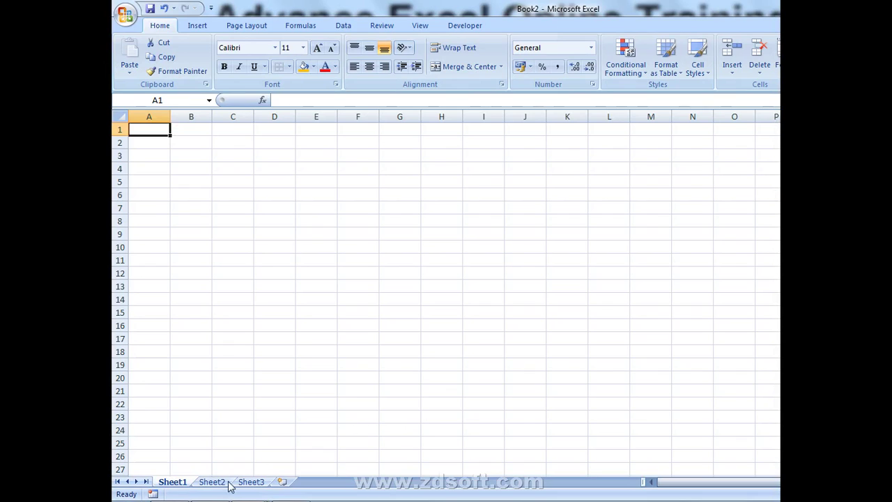
click(444, 299)
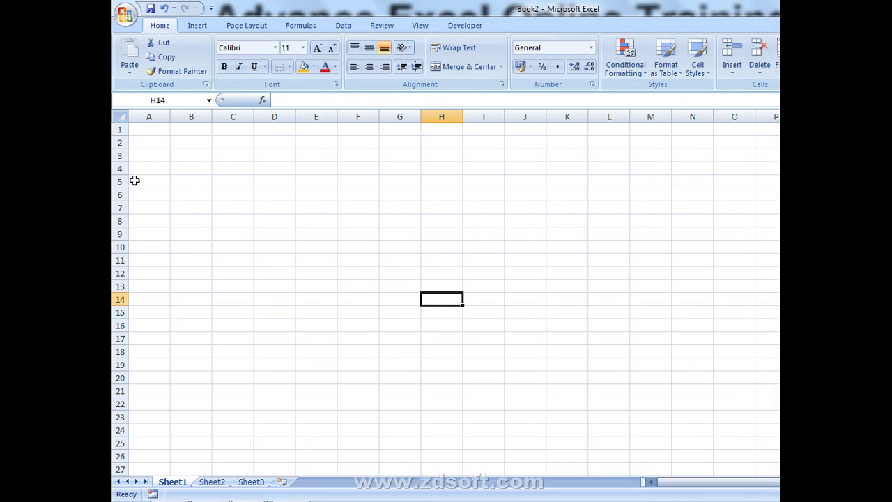
click(119, 24)
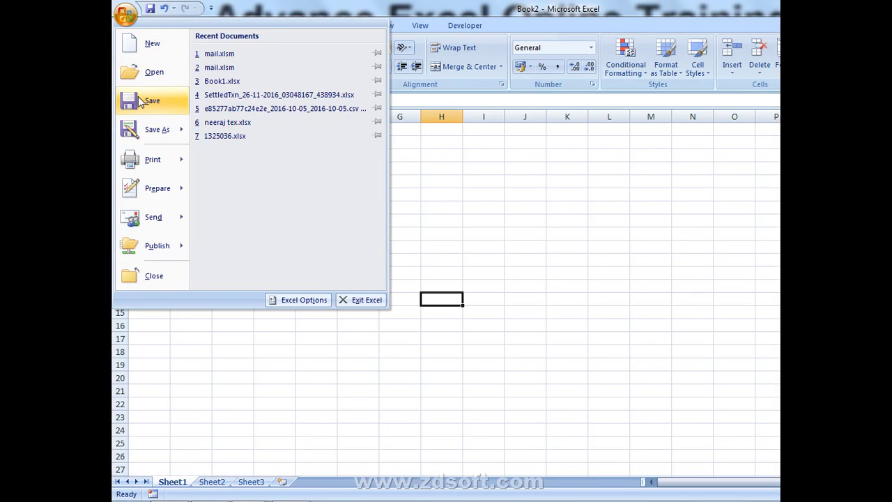
- Browse the Calendars, Plans and Event template categories and search online for INVOICE templates
click(149, 44)
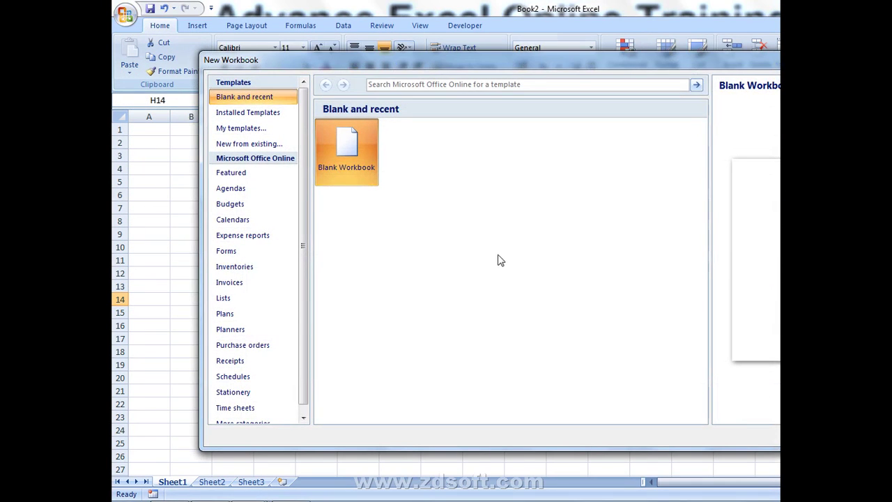
click(266, 216)
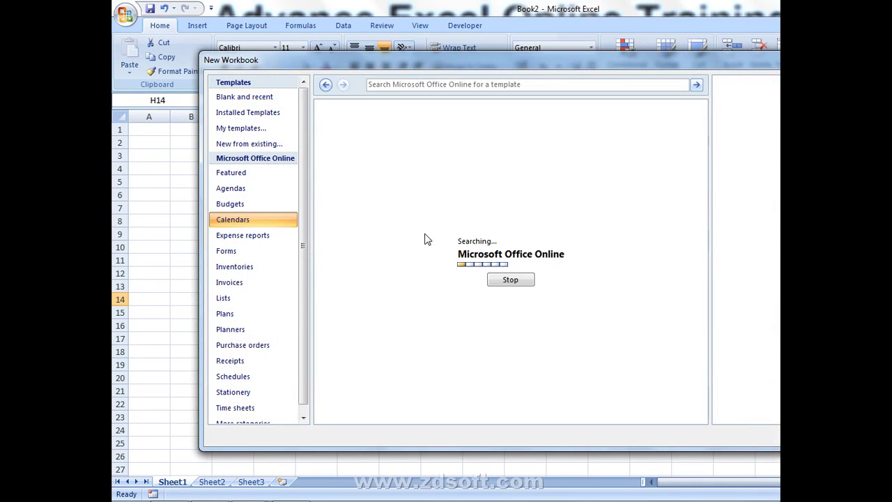
click(257, 318)
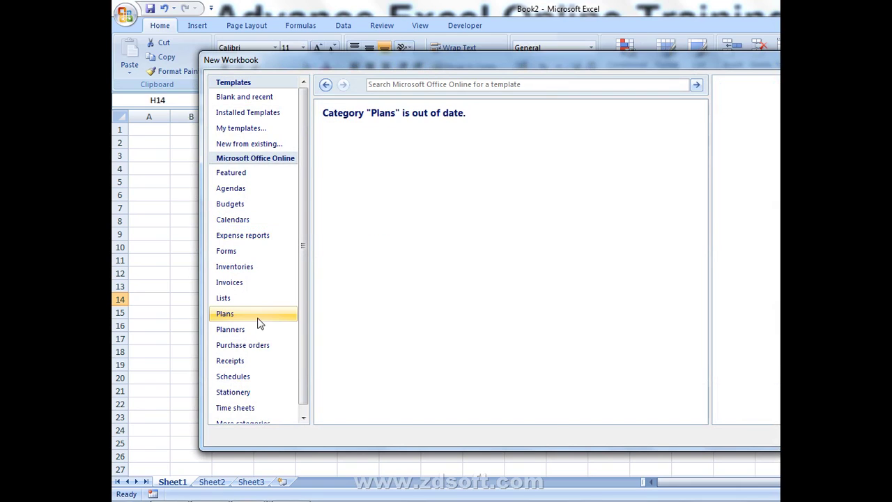
click(249, 362)
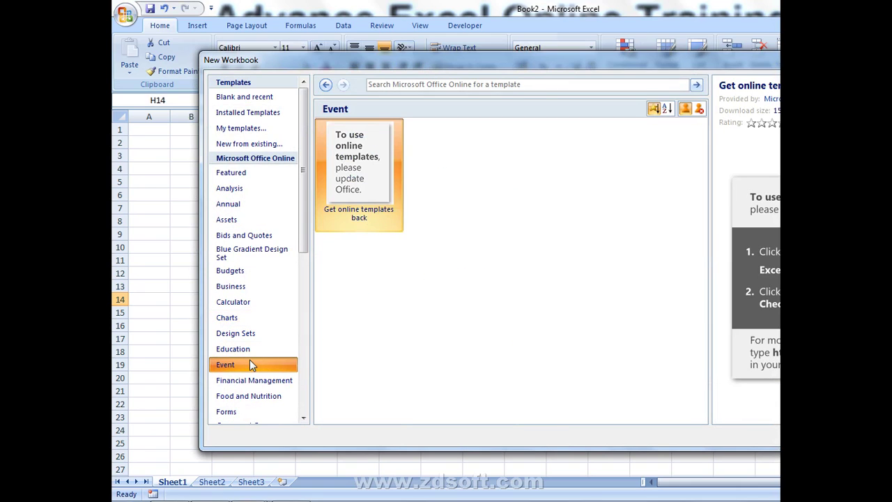
click(470, 86)
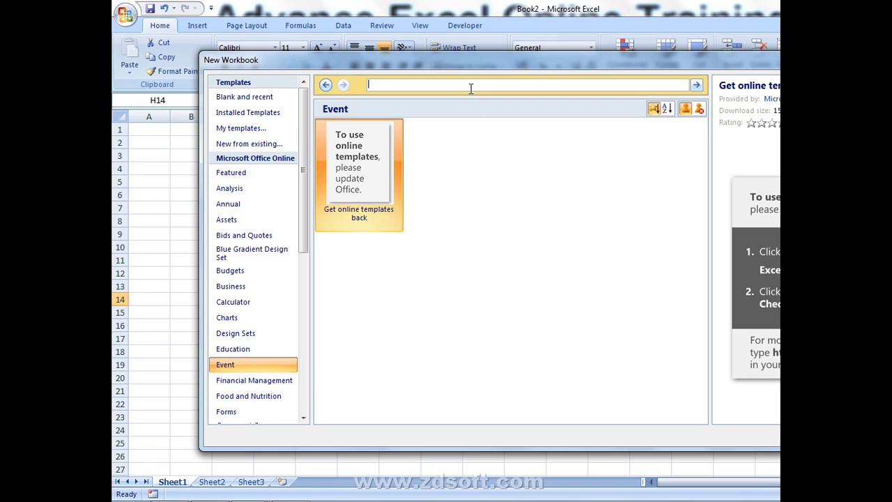
text(INVOICE)
key(Return)
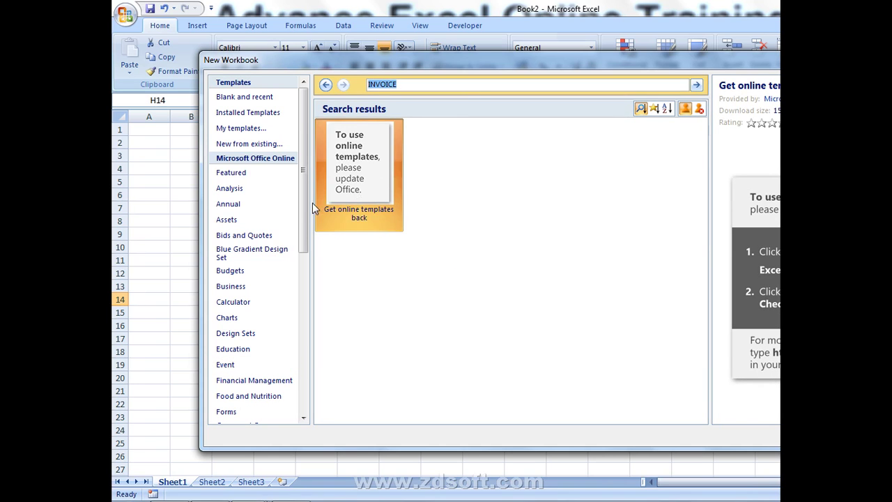
- Create a workbook from the installed Personal Monthly Budget template
click(284, 131)
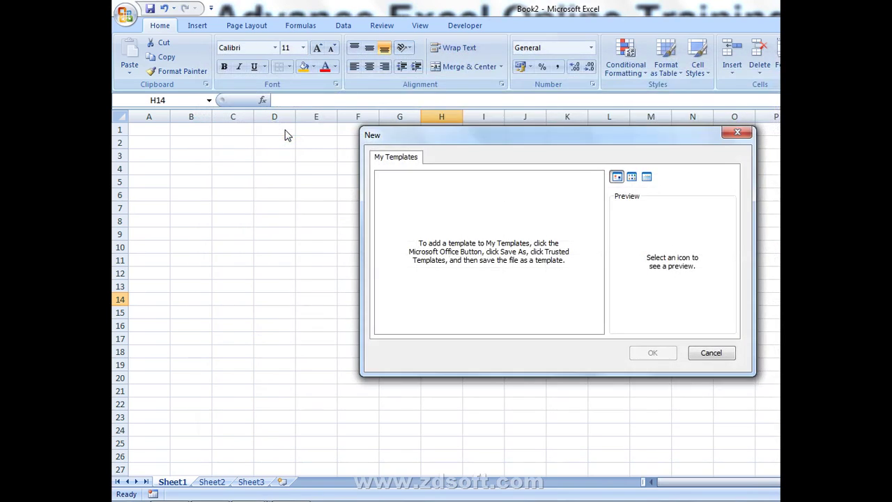
click(738, 131)
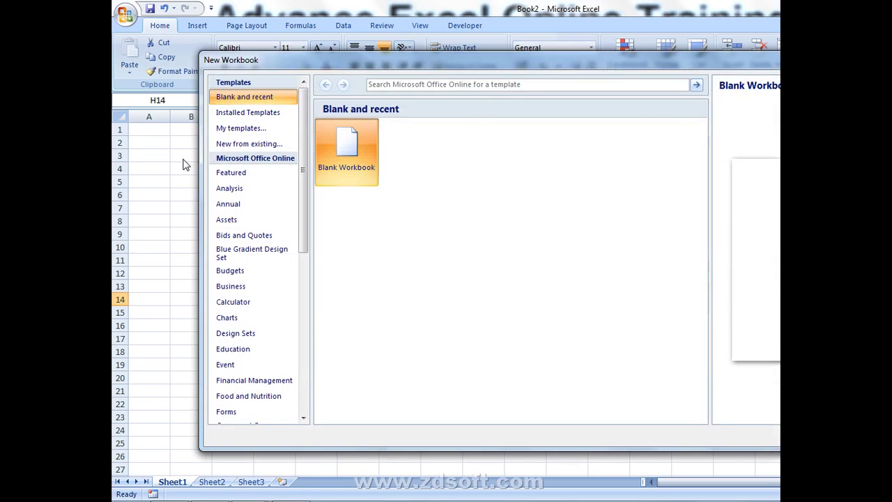
click(243, 113)
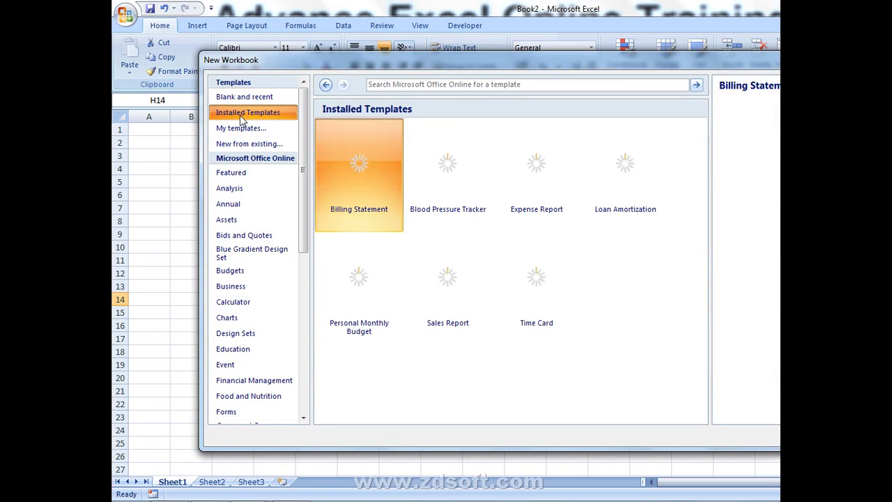
scroll(411, 302, down, 2)
click(401, 299)
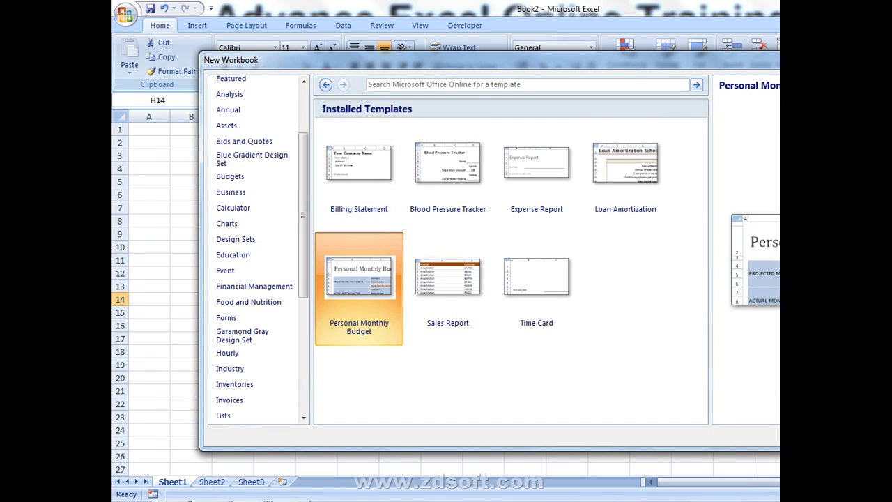
key(Return)
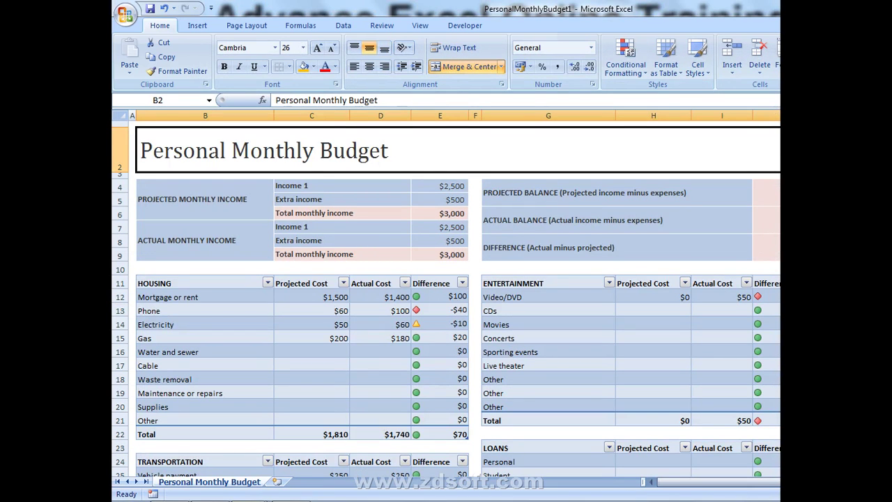
- Select the Actual Cost values D13:D18, check the filter options, then start a blank workbook
drag(365, 312, 362, 379)
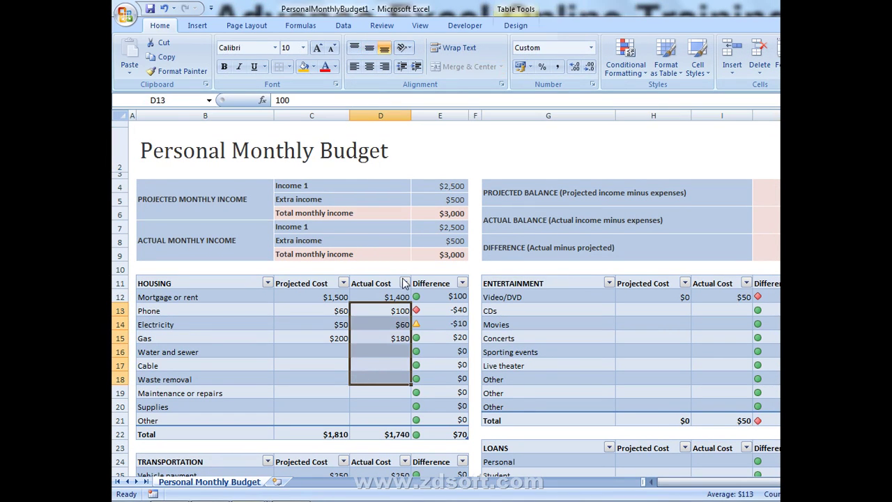
click(404, 283)
click(387, 307)
key(ctrl+n)
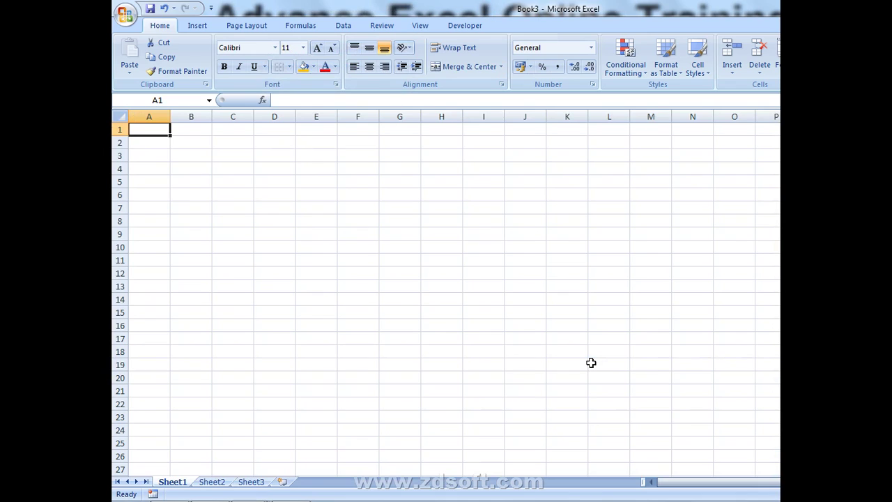
- Merge and centre A1:G3 and enter the title 'Daily Sales Report'
key(shift+Down)
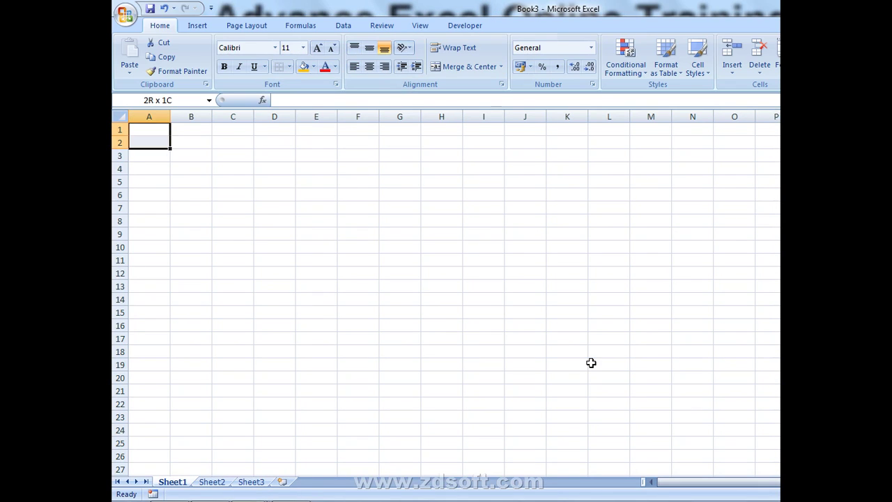
key(shift+Right)
key(shift+Right)
key(shift+Right)
key(shift+Right)
key(shift+Right)
key(shift+Right)
key(shift+Down)
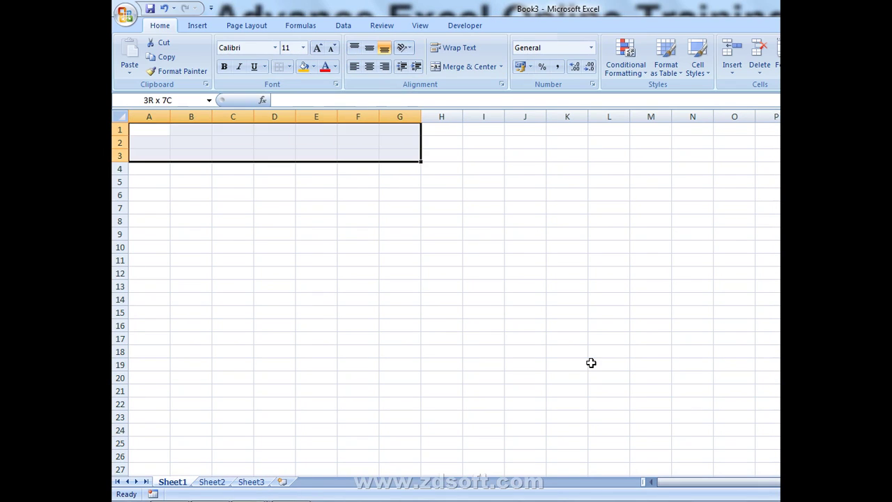
click(470, 67)
text(D)
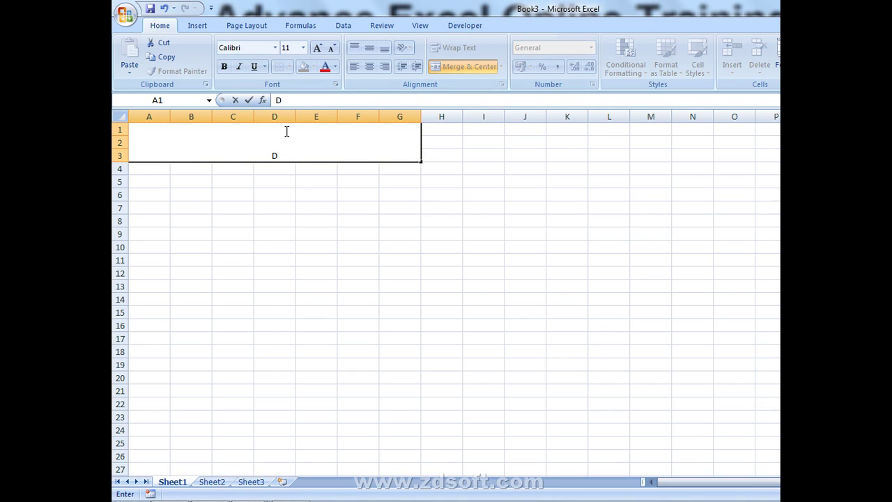
mouse_move(744, 500)
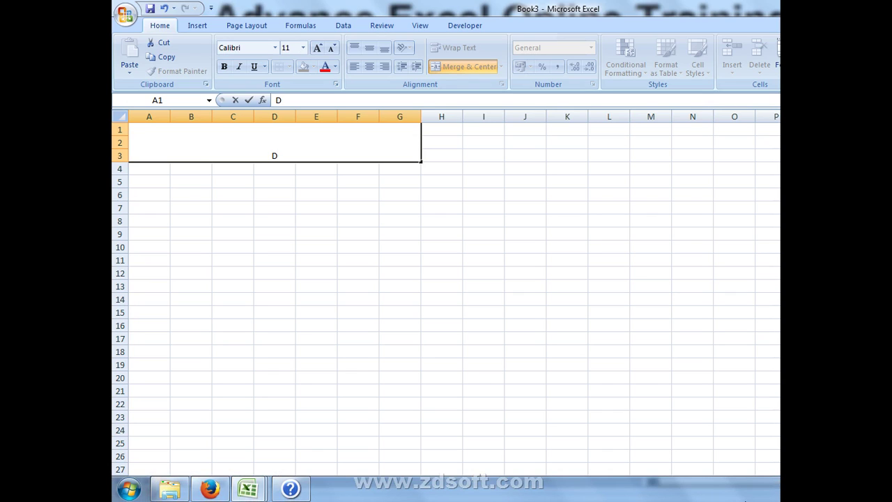
text(aily Sales R)
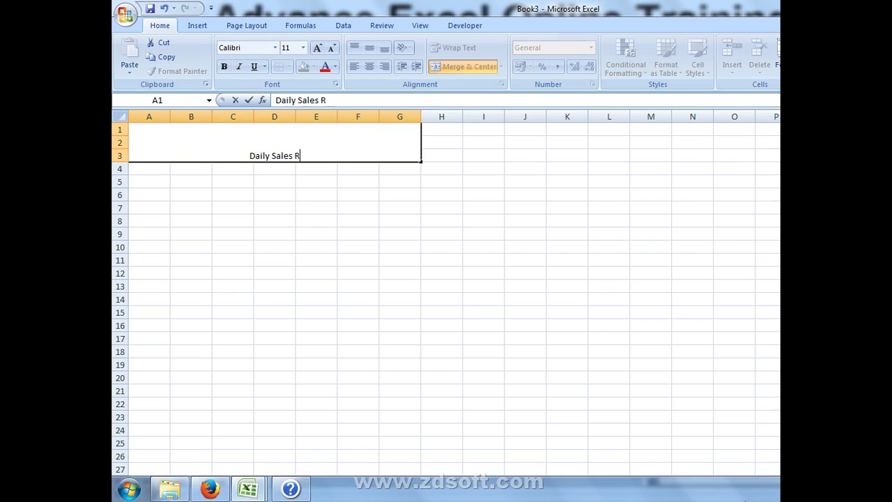
text(eport)
key(Return)
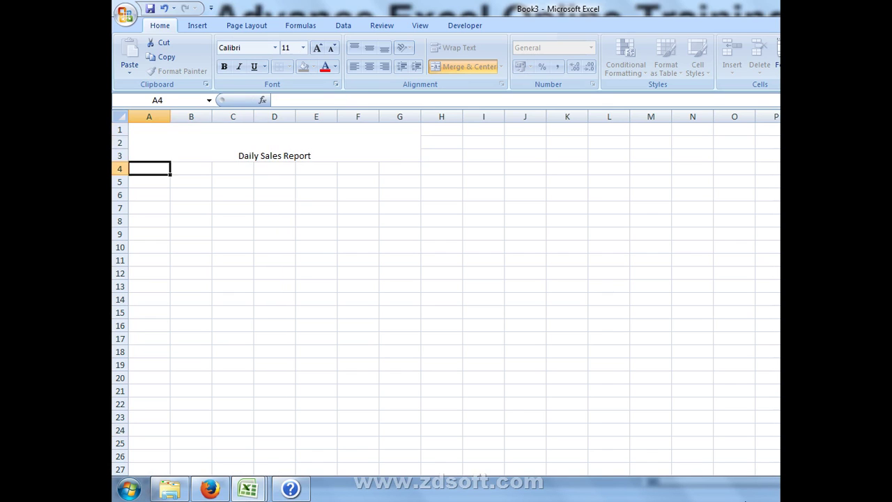
key(Up)
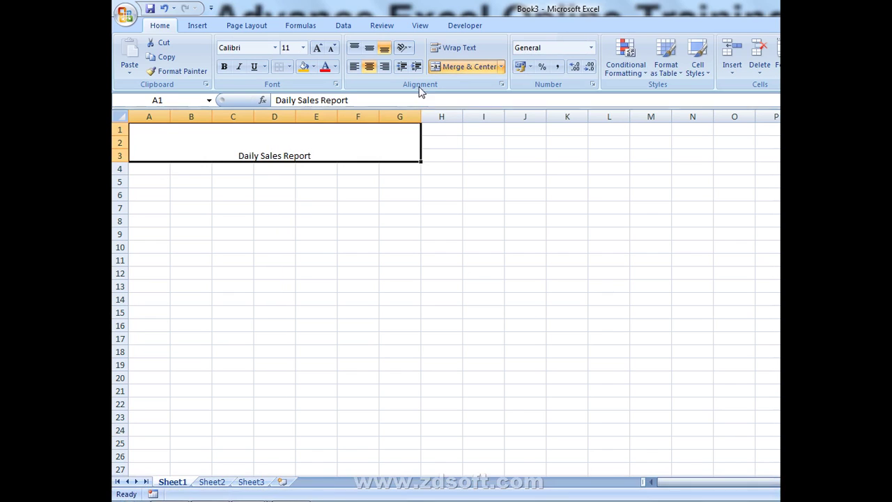
- Middle-align the title vertically and set its font size to 24
click(369, 48)
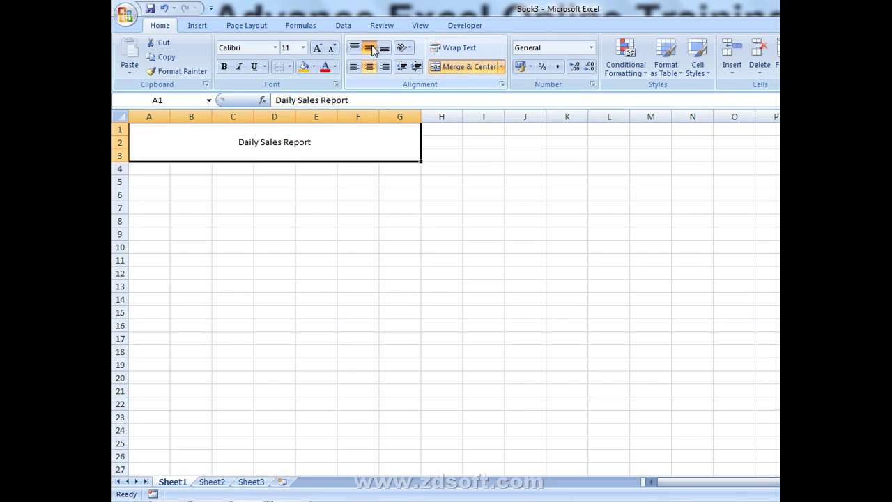
click(304, 48)
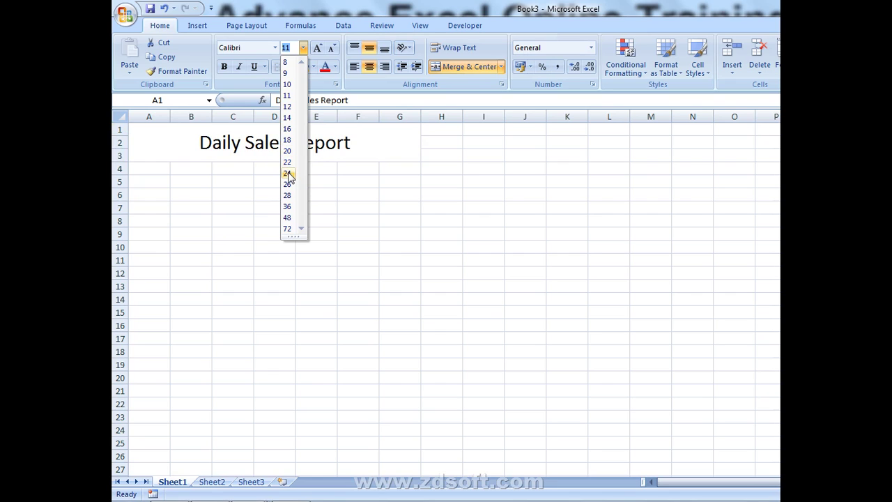
click(287, 173)
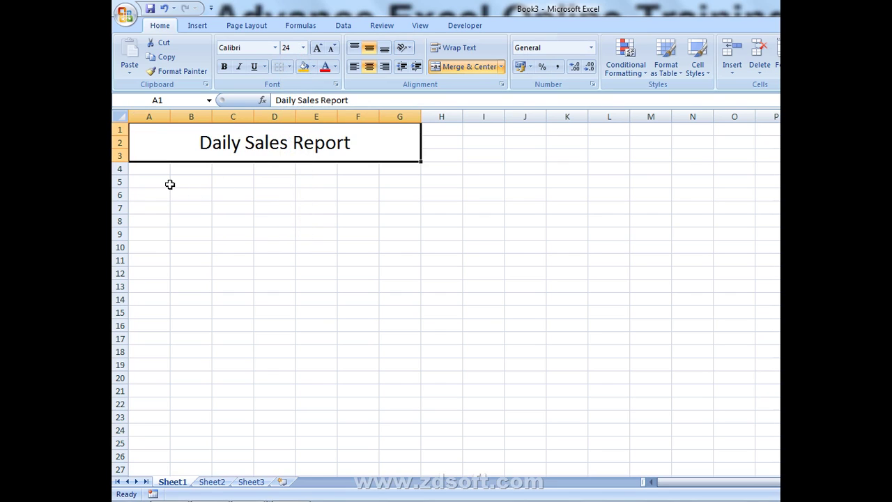
click(135, 181)
- Enter the label Date in A5 and a =TODAY() formula in B5
text(D)
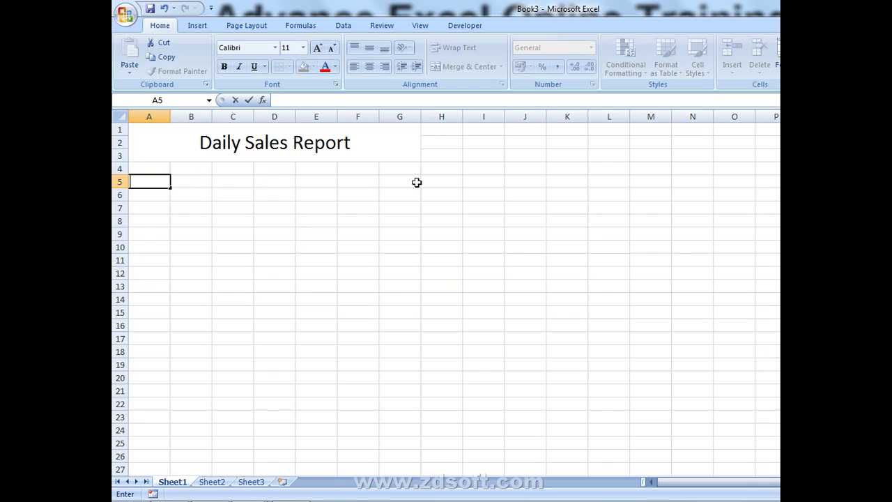
text(ate)
key(Return)
key(Up)
key(Right)
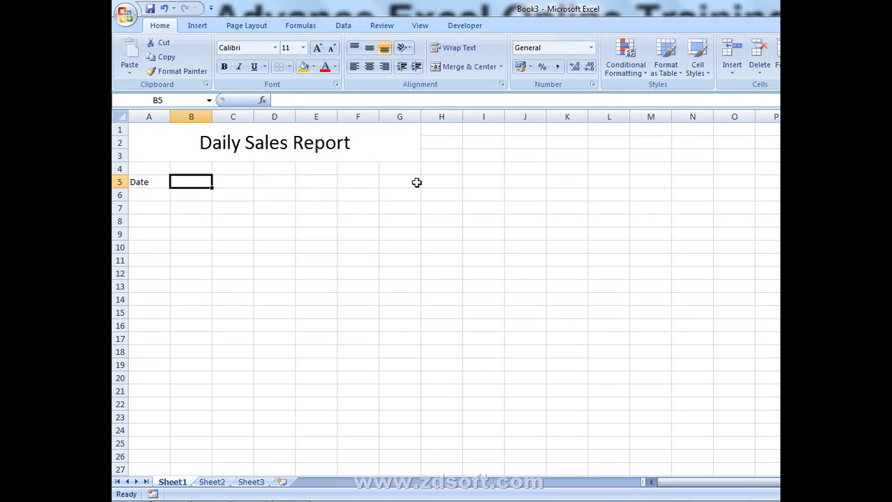
text(=tod)
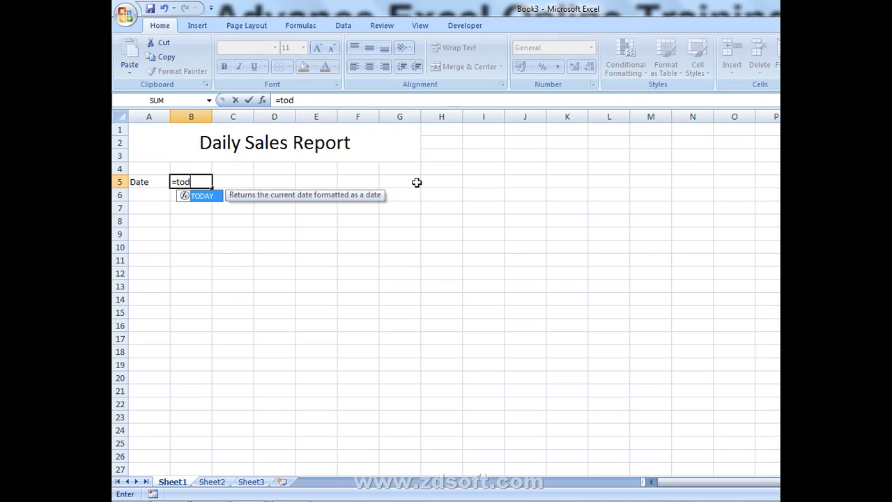
key(Tab)
key(Return)
key(Up)
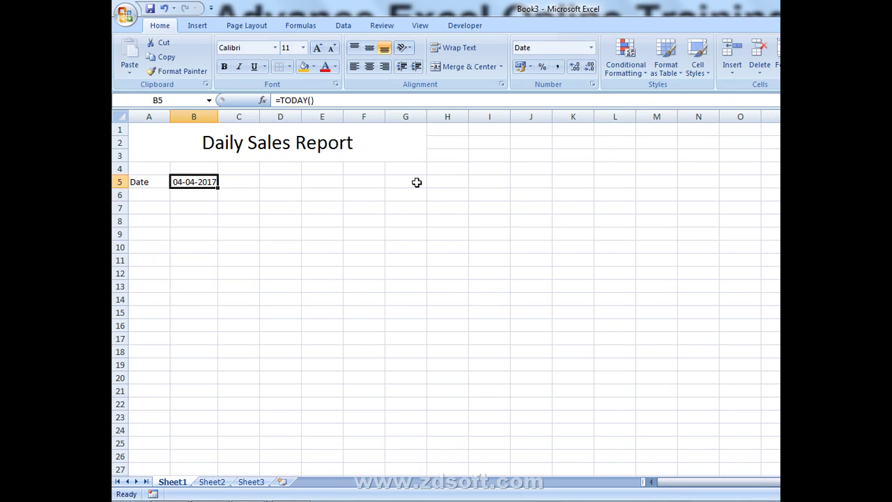
key(Right)
key(Right)
key(Right)
- Enter the label Branch in E5 and the branch name Azad Nagar in F5
text(Branch)
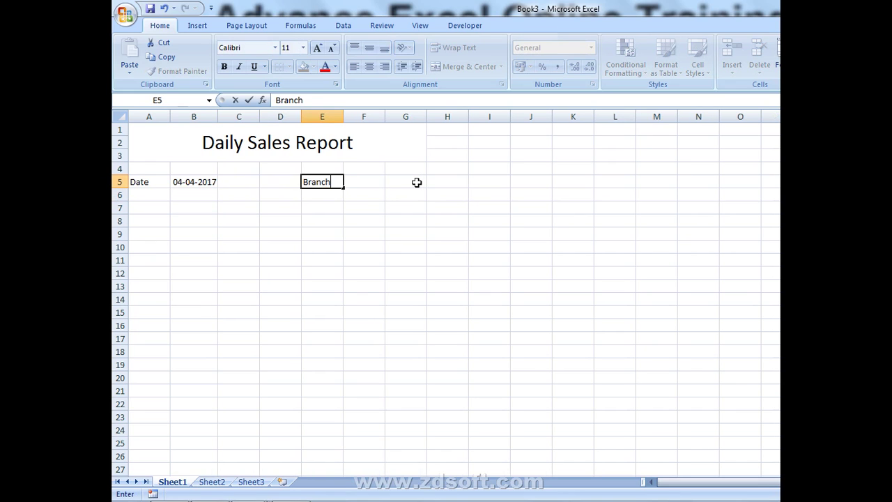
key(Return)
key(Up)
key(Right)
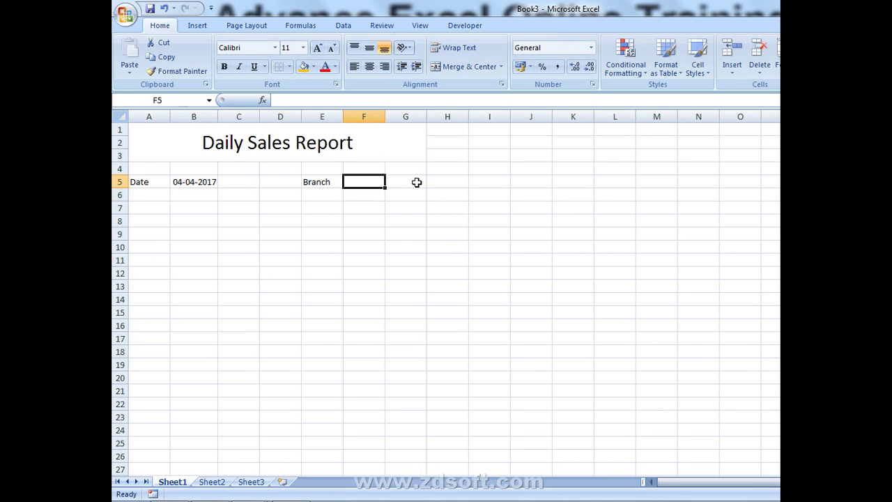
text(Azad)
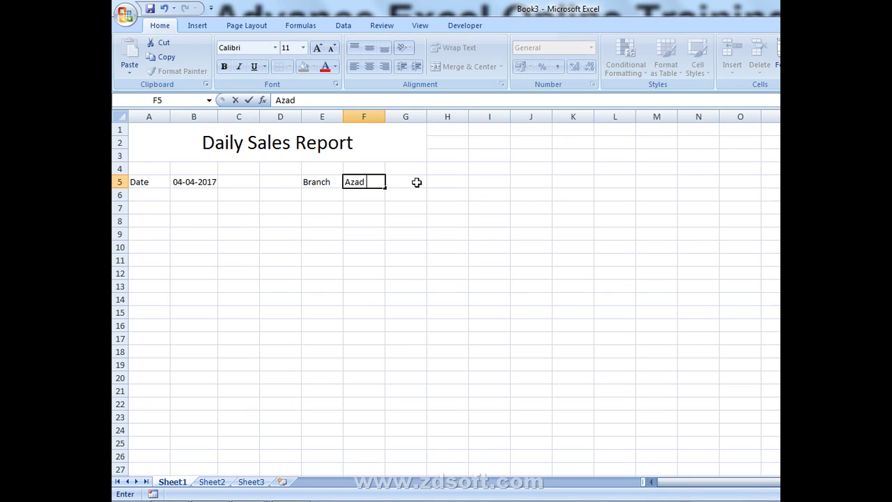
text( N)
key(BackSpace)
text(Nagar)
key(Return)
- Add the heading S.NO in A6 and PARTICULARE merged across B6:D6
key(Left)
key(Left)
key(Left)
key(Left)
key(Left)
text(s)
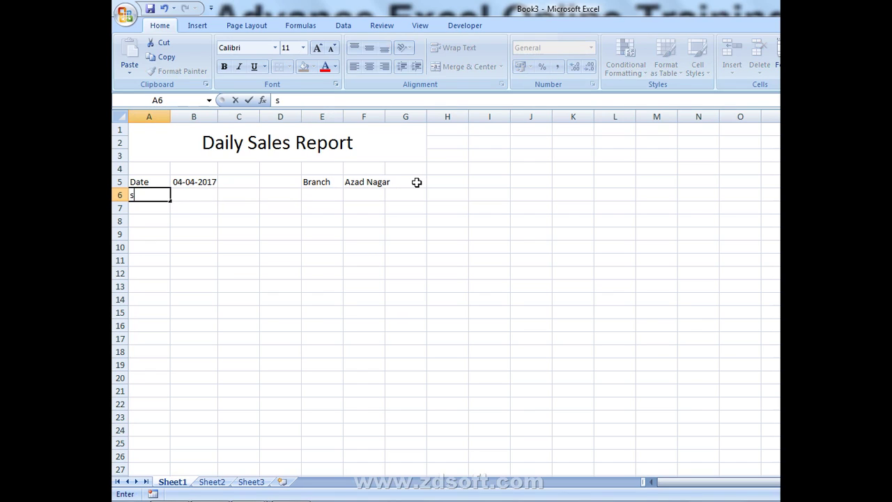
key(BackSpace)
text(S.NO)
key(ctrl+Return)
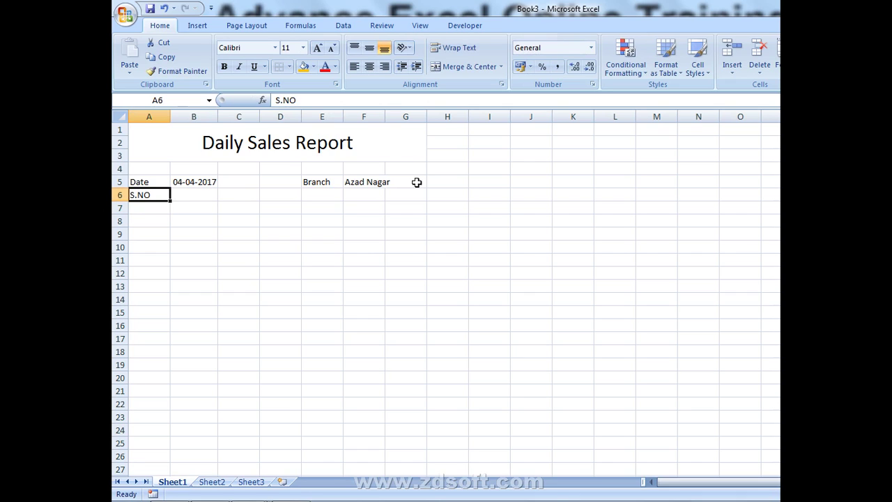
key(shift+Right)
key(Right)
key(shift+Right)
key(shift+Right)
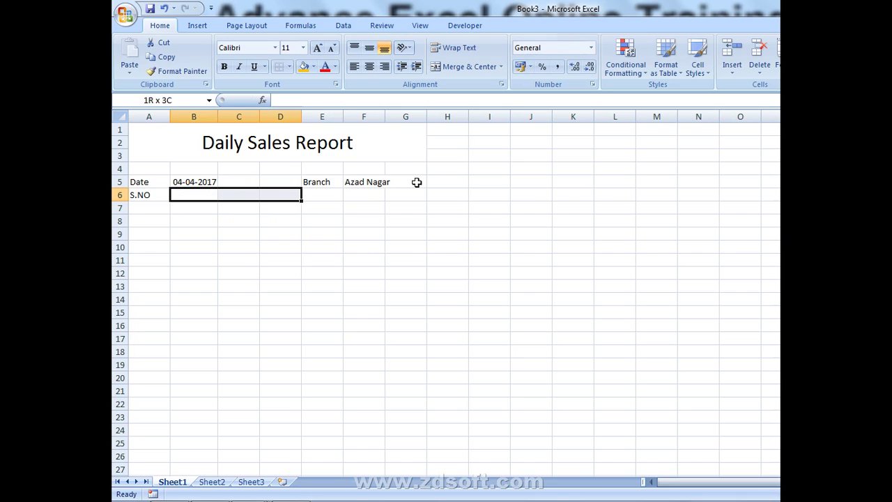
text(PART)
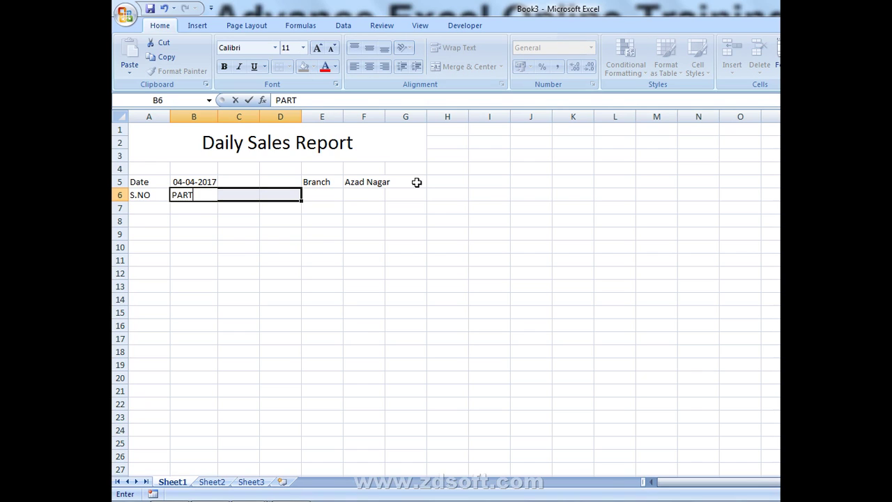
text(ICULARE)
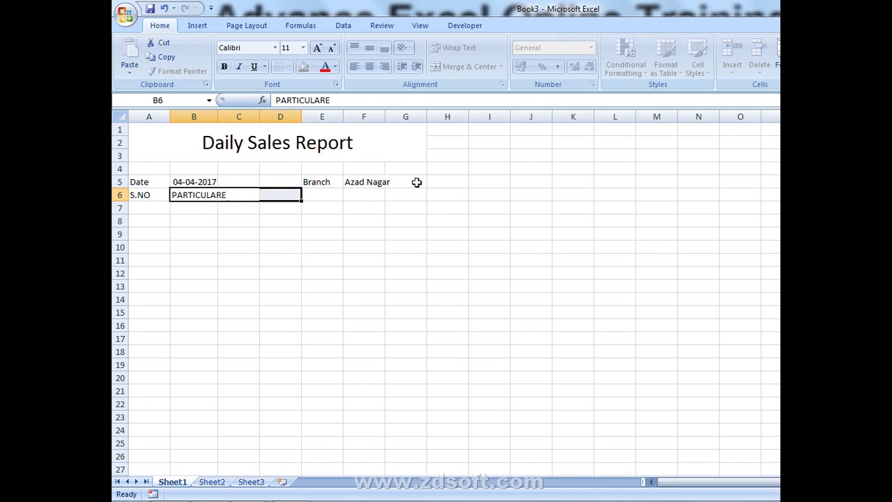
key(Return)
key(Up)
key(Down)
key(Left)
key(shift+Right)
key(shift+Right)
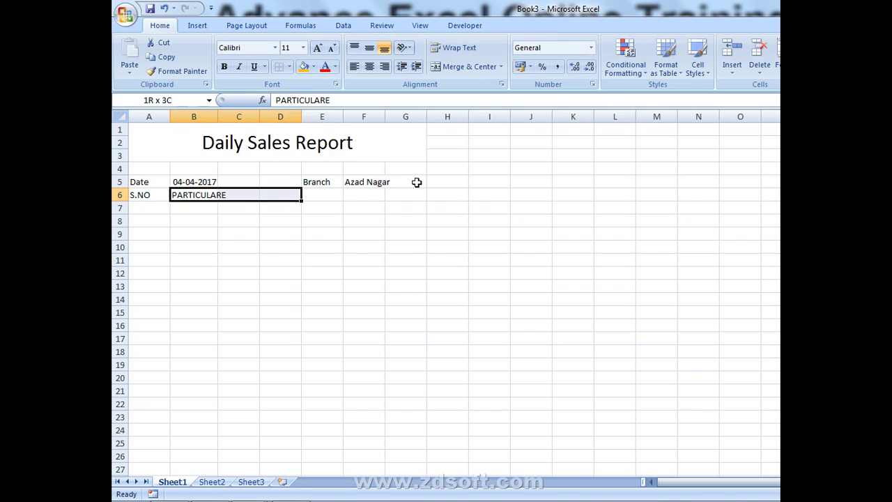
click(467, 65)
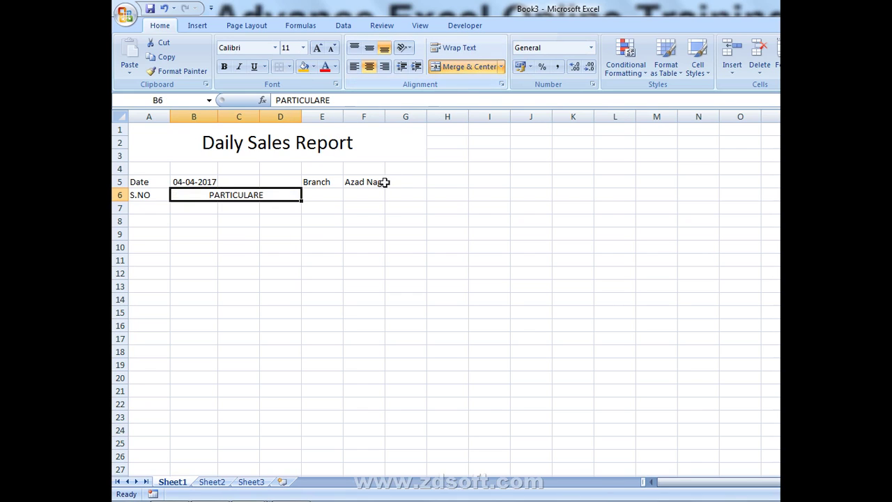
- Add the headings Debit in E6 and credit in F6
click(328, 194)
text(DER)
key(BackSpace)
key(BackSpace)
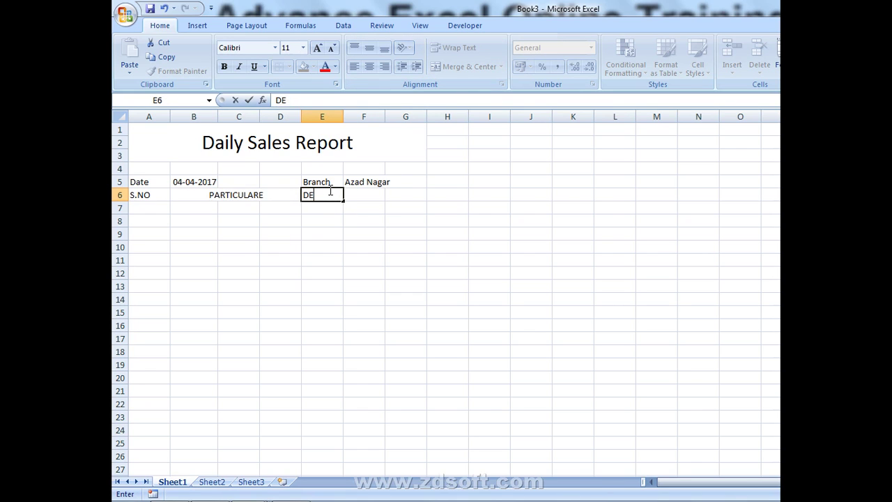
text(ev)
key(BackSpace)
text(bit)
key(Return)
key(Up)
key(Right)
text(C)
key(Right)
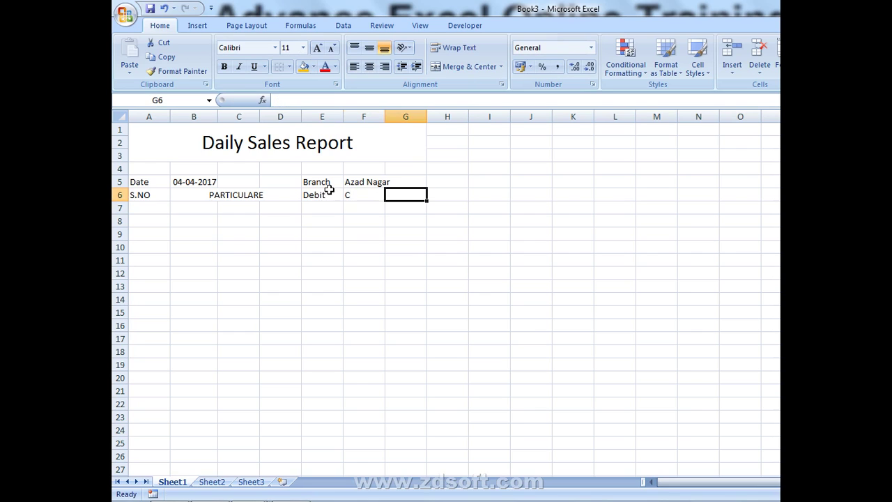
text(r)
key(BackSpace)
key(Up)
key(Down)
key(Left)
text(credit)
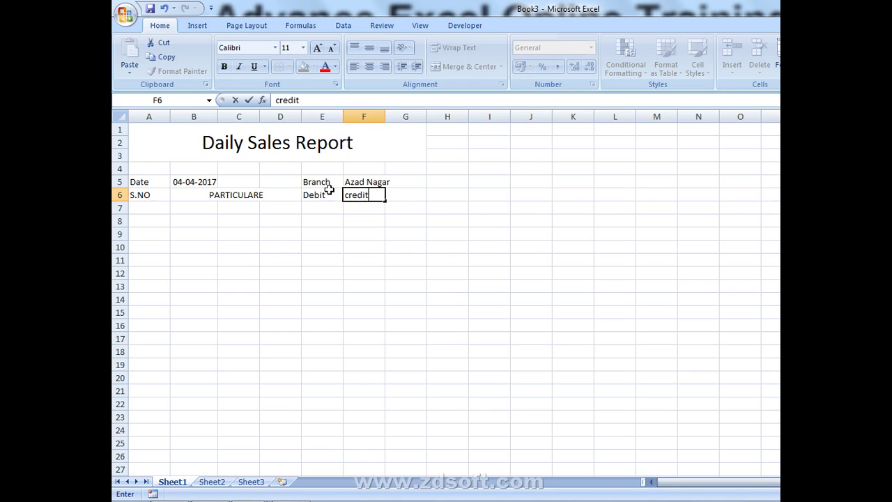
key(Return)
- Add the headings Balance in G6 and Remark in H6
key(Up)
key(Right)
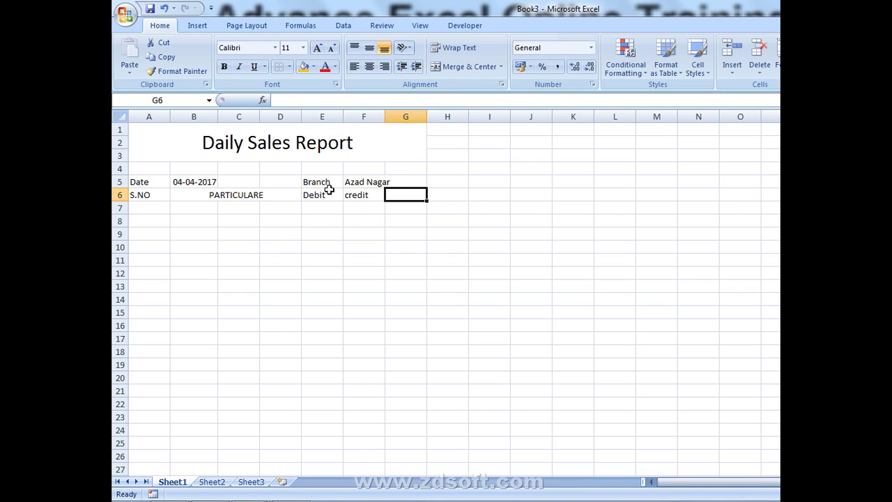
text(lance)
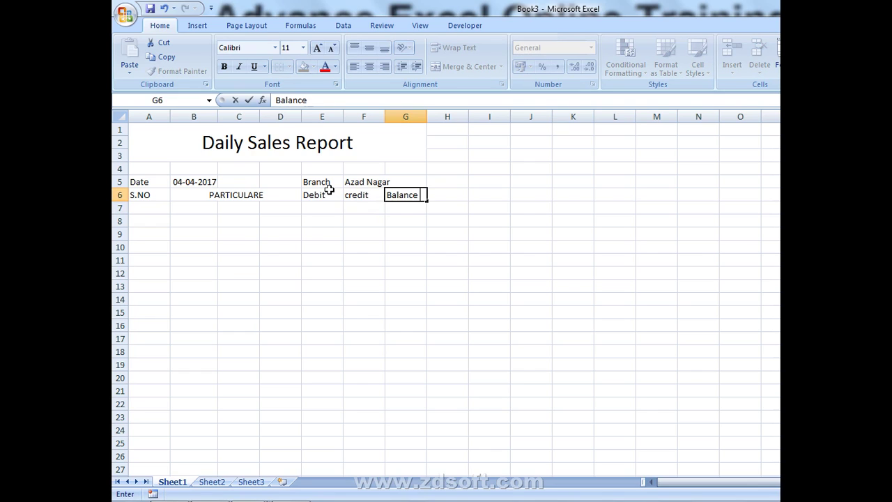
key(Return)
key(Up)
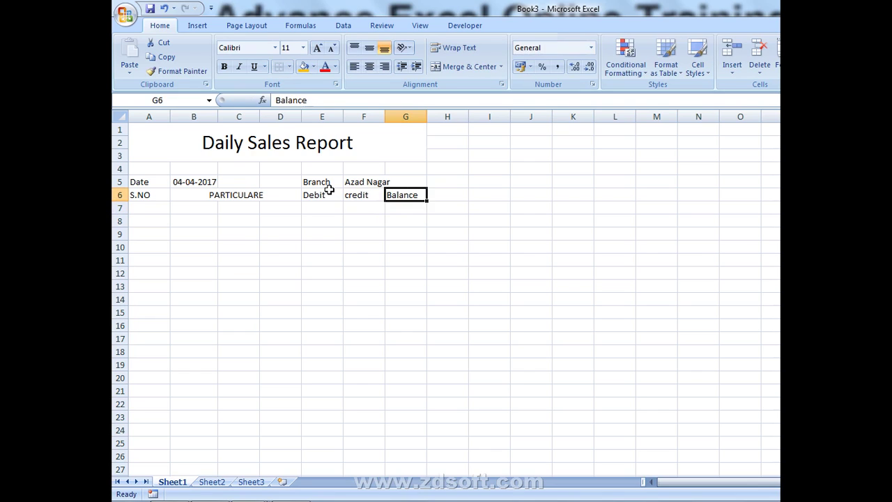
key(Right)
text(Re)
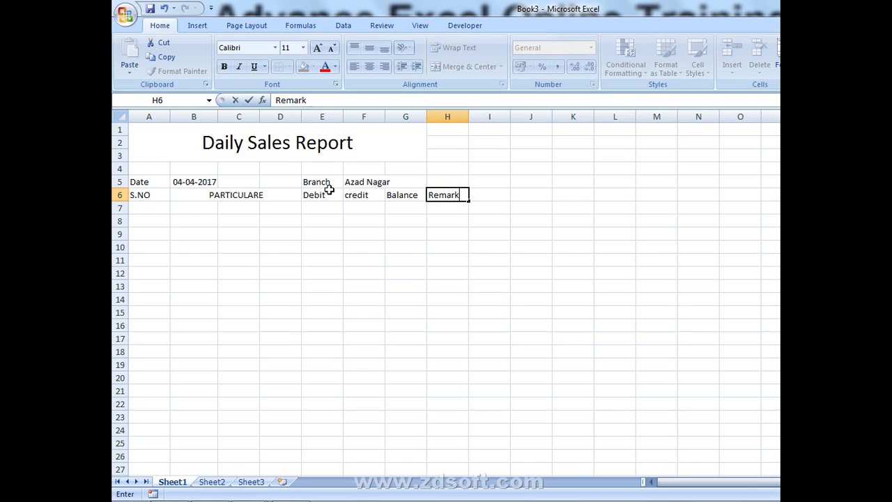
text(mark)
key(Return)
key(Left)
key(Left)
key(Left)
key(Up)
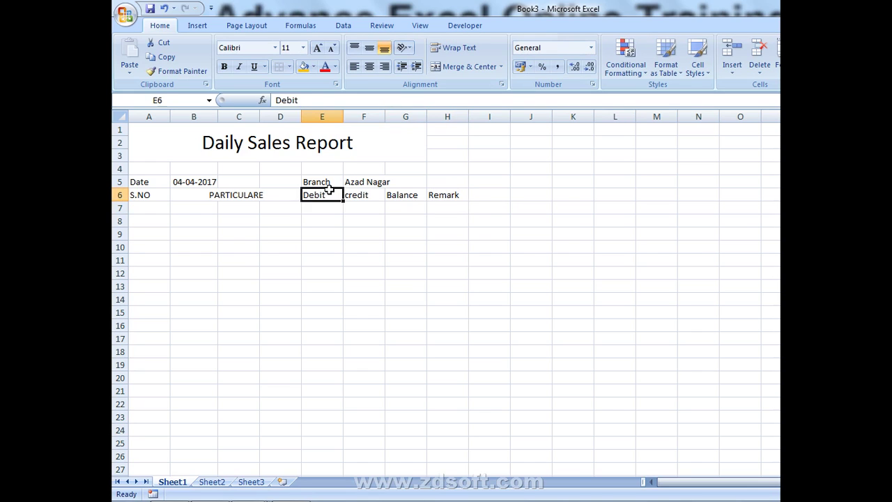
key(Up)
key(Up)
key(Up)
- Re-merge the Daily Sales Report title so it spans A1:H3
key(shift+Right)
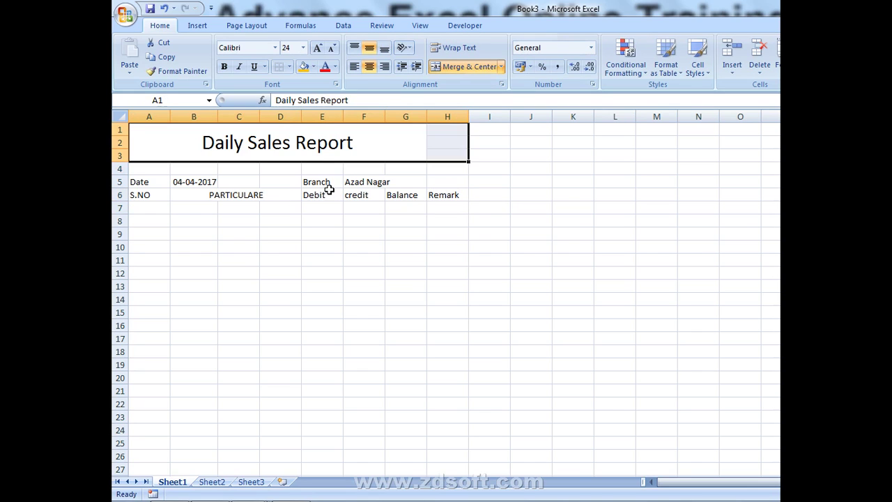
click(454, 69)
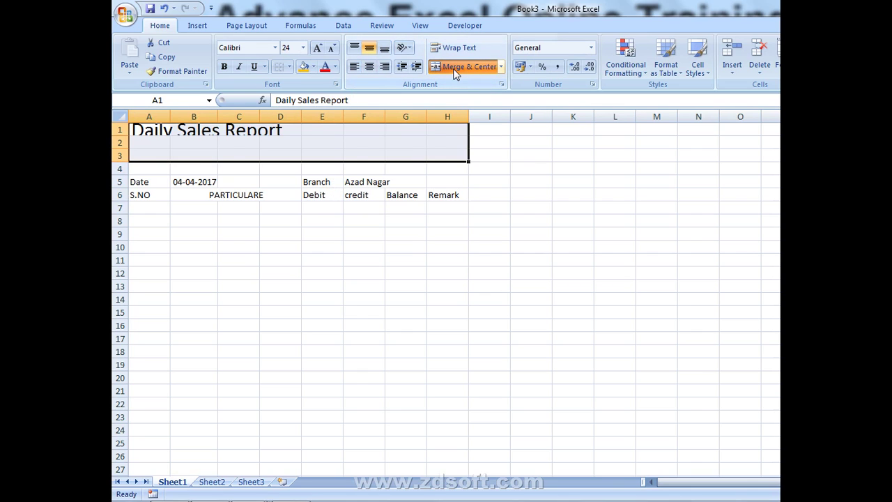
click(454, 70)
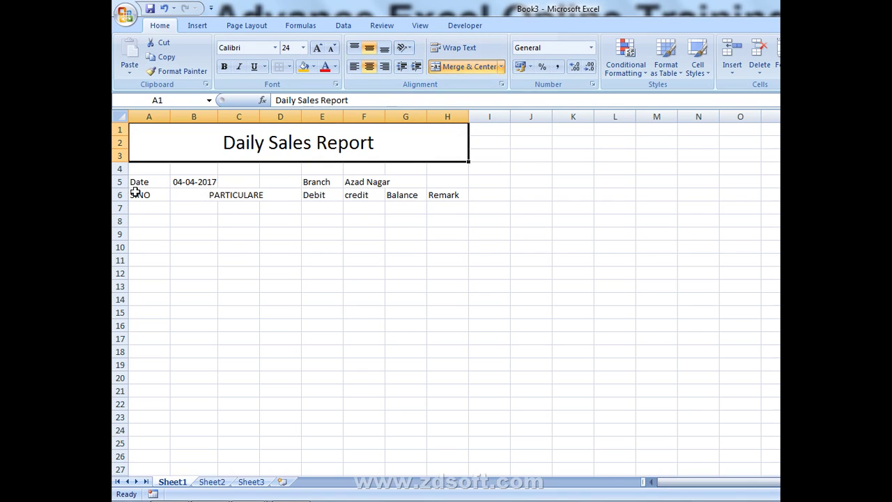
- Apply All Borders to the ledger range A6:H26
drag(134, 195, 450, 460)
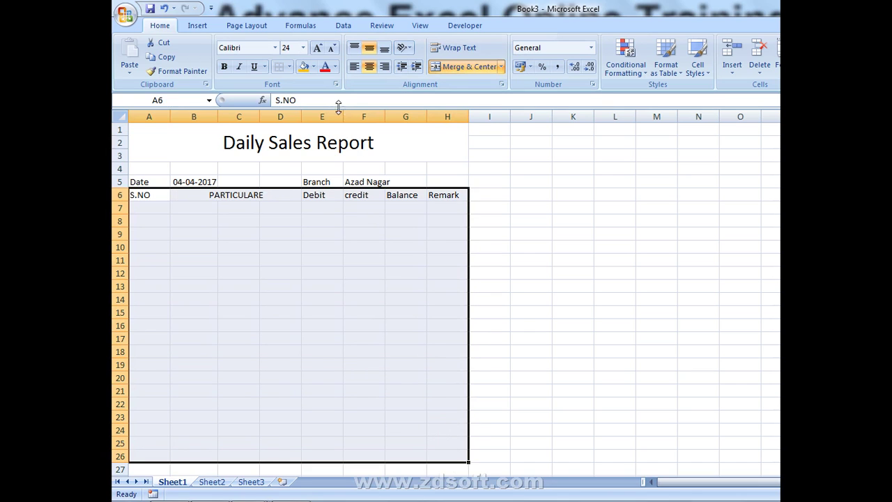
click(288, 66)
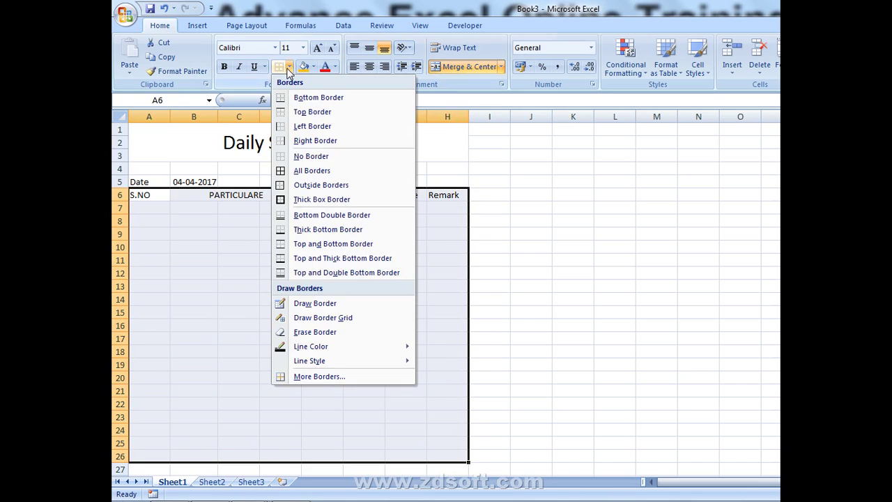
click(301, 170)
scroll(265, 310, down, 1)
click(187, 405)
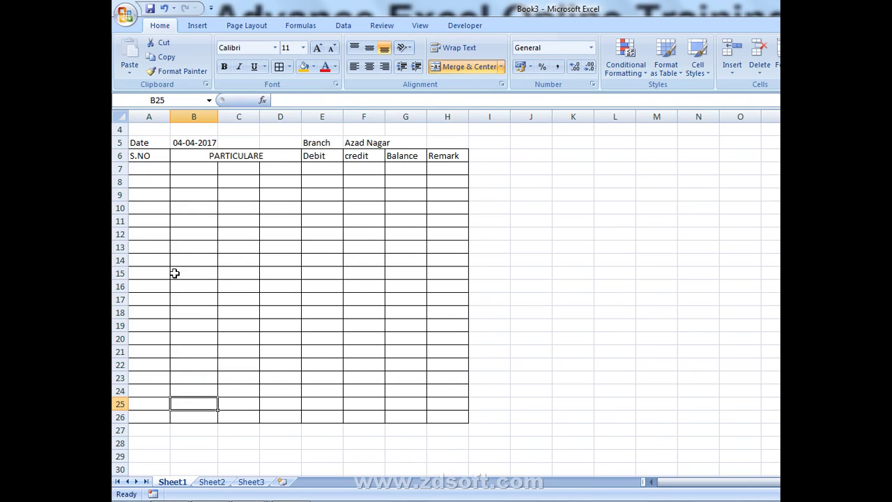
click(153, 413)
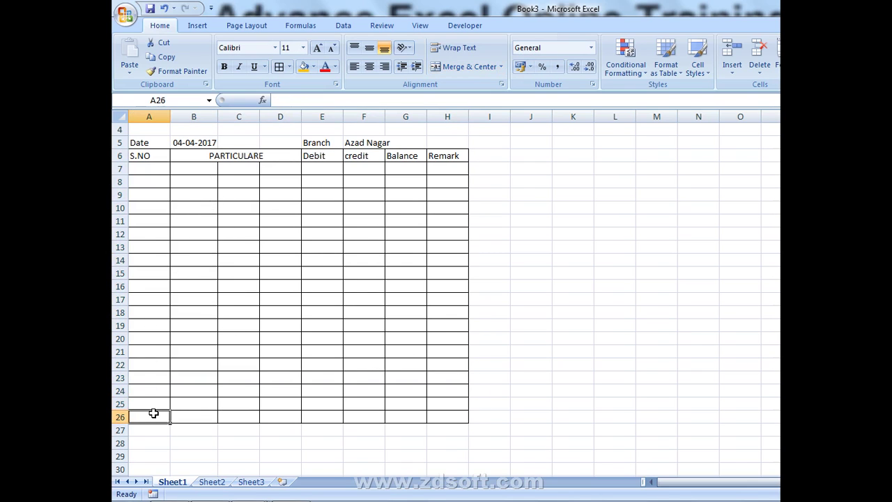
- Label A26 'Total' and put =SUM(E6:E25) totals in E26 and F26
text(Tot)
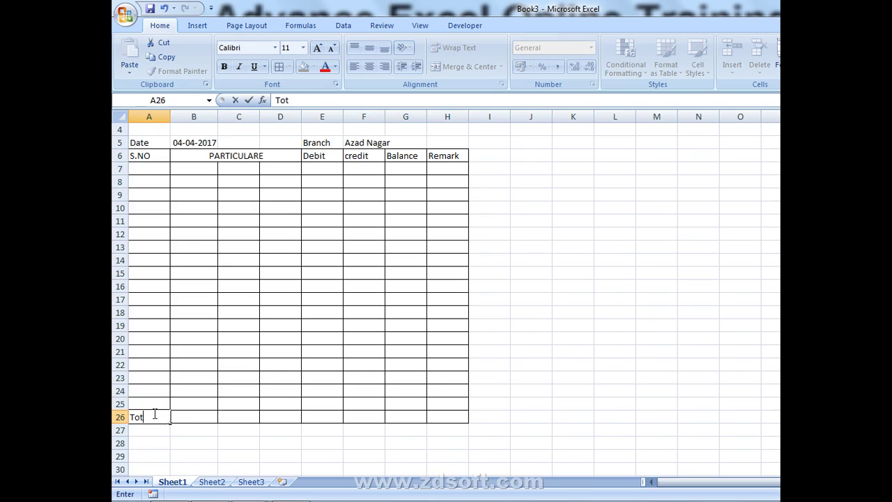
key(Return)
click(153, 414)
key(Right)
key(Right)
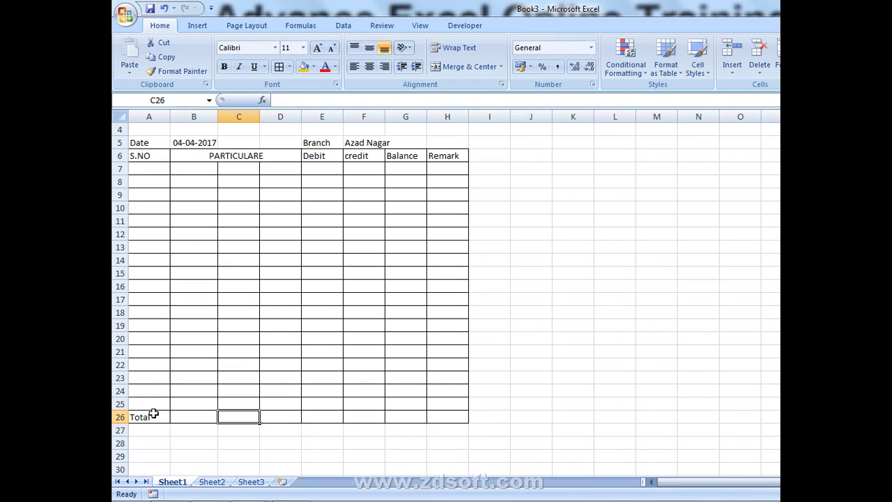
key(Right)
key(Right)
text(=si)
key(BackSpace)
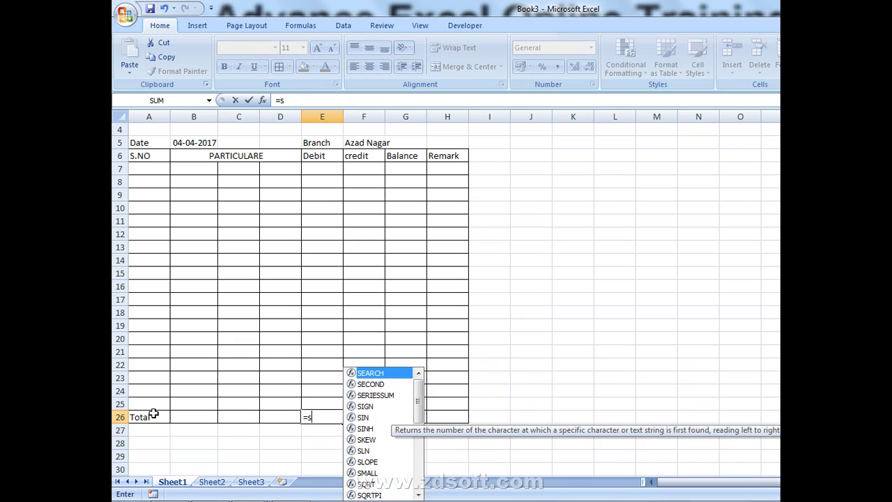
text(u)
key(Down)
key(Down)
key(Tab)
key(Up)
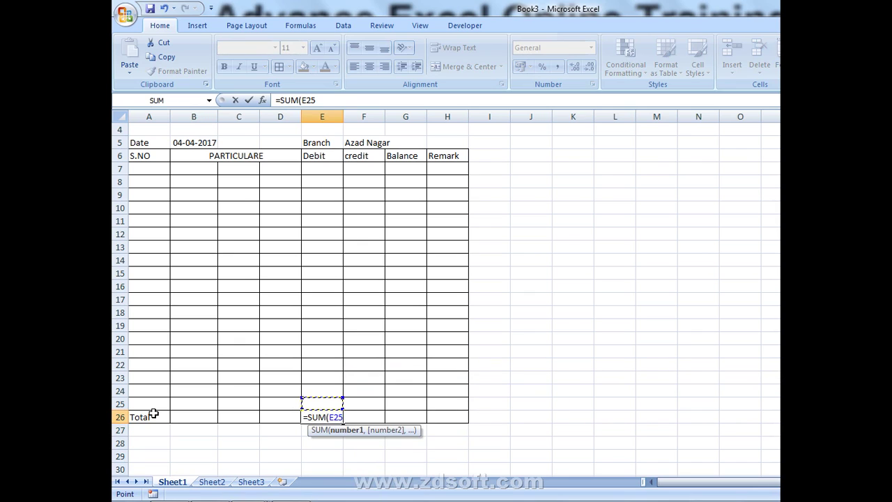
key(ctrl+shift+Up)
key(Return)
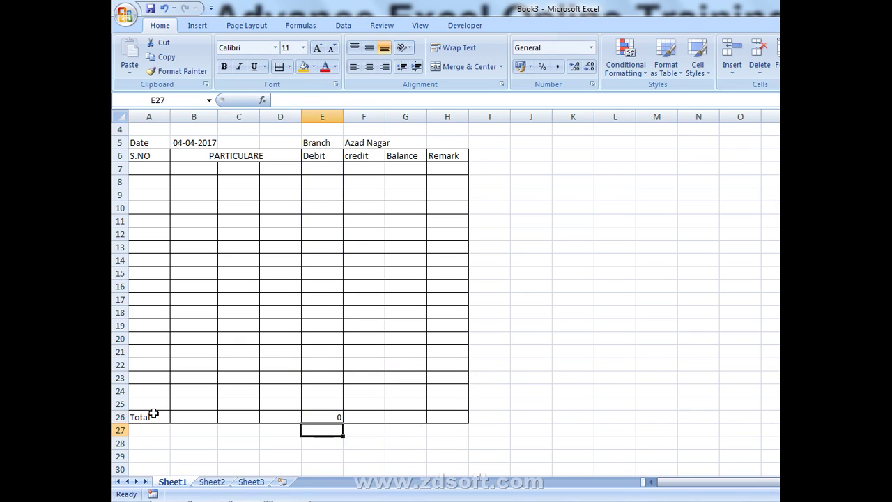
key(Up)
key(shift+Right)
key(ctrl+r)
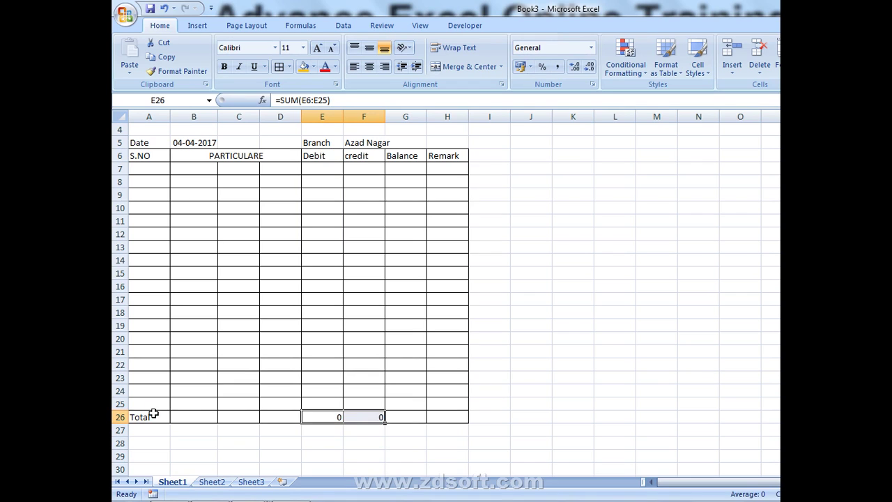
- Enter the first balance formula =F7-E7 in G7
click(418, 172)
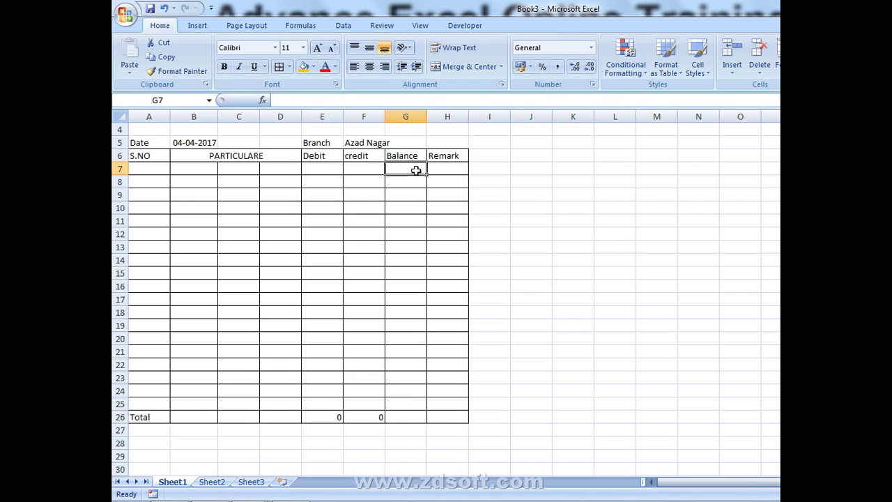
text(=)
key(Left)
text(-)
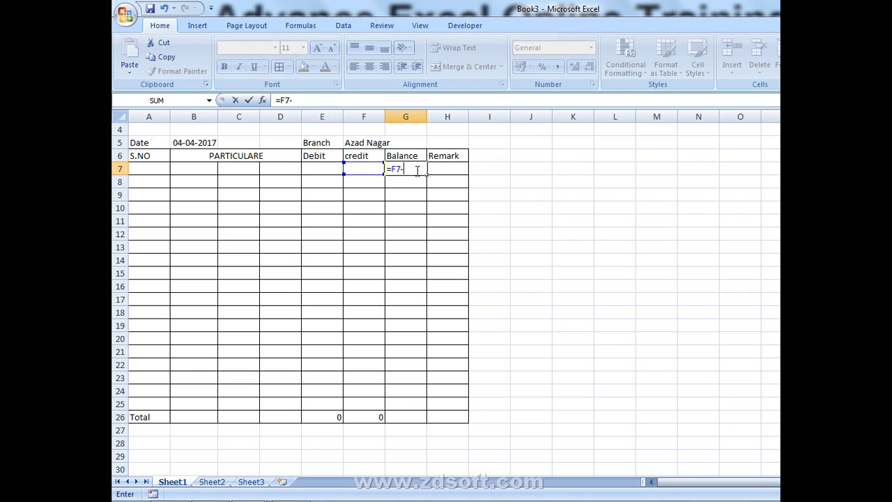
key(Left)
key(Left)
key(Return)
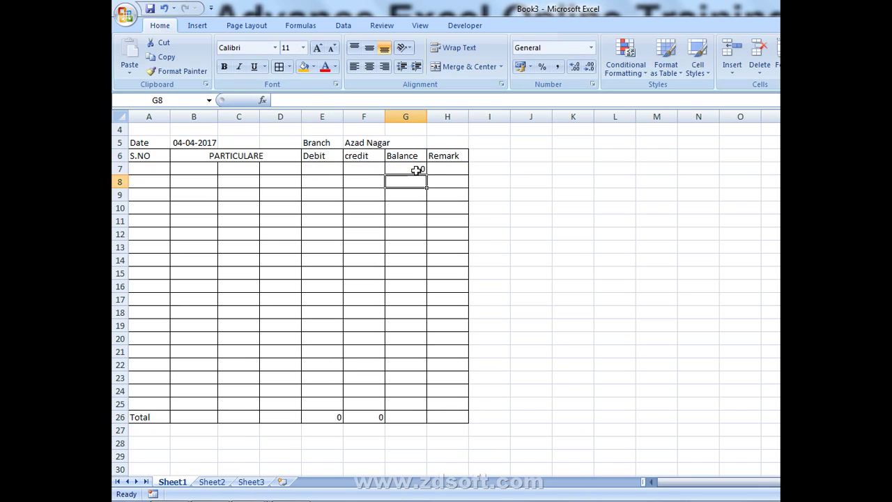
- Enter =G7+F8-E8 in G8 and fill it down the Balance column to G25
text(=)
key(Up)
text(+)
key(Left)
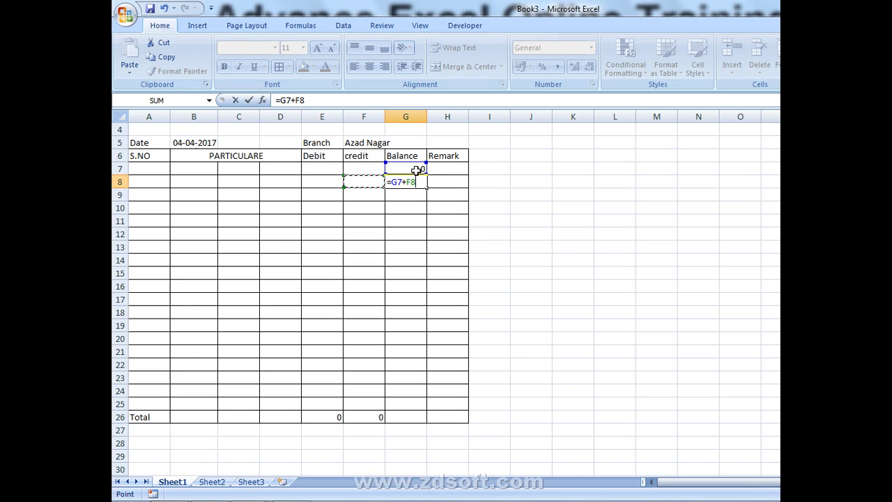
text(-)
key(Left)
key(Return)
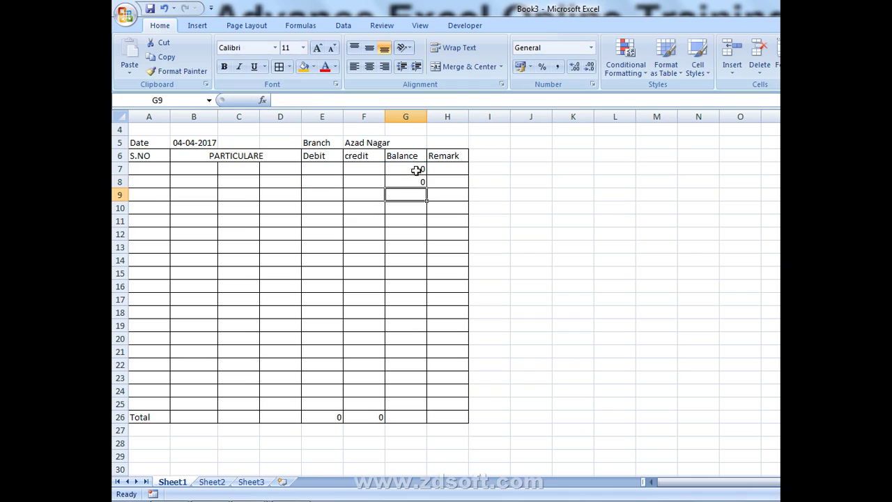
key(Up)
key(shift+Down)
key(shift+Down)
key(shift+Down)
key(shift+Down)
key(shift+Down)
key(shift+Down)
key(shift+Down)
key(shift+Down)
key(shift+Down)
key(shift+Down)
key(shift+Down)
key(shift+Down)
key(shift+Down)
key(shift+Down)
key(shift+Down)
key(shift+Down)
key(shift+Down)
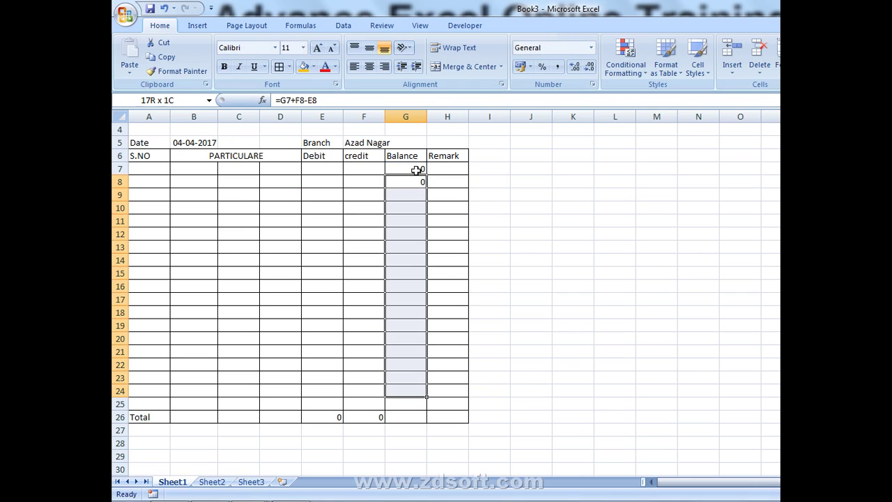
key(ctrl+d)
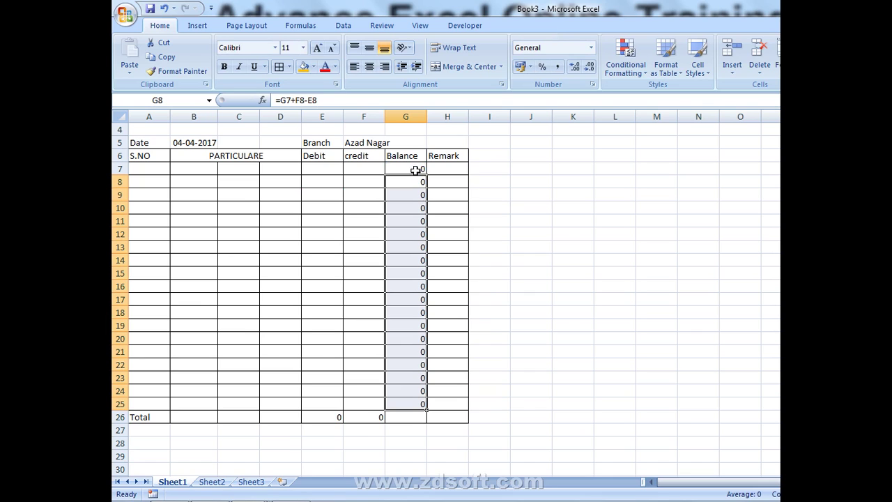
scroll(411, 171, up, 1)
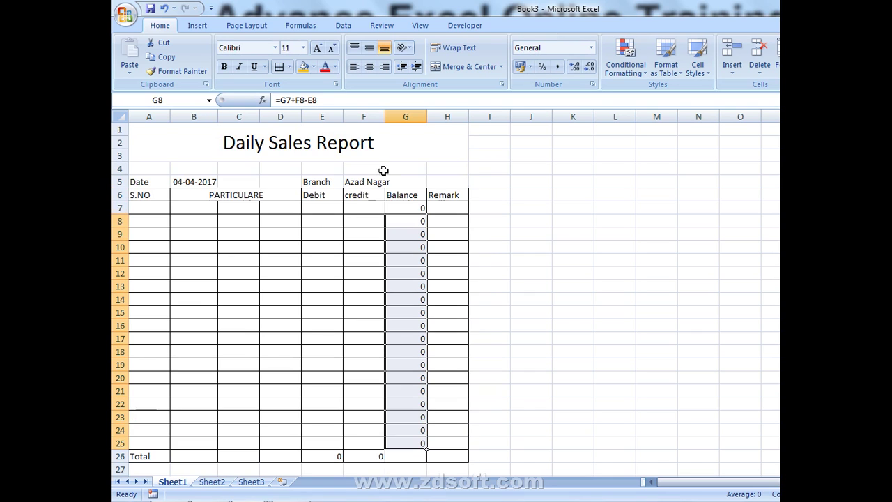
- Enter 1 in A7, then merge B7:D7 and try painting the merge down the rows
click(149, 209)
text(1)
key(Return)
key(Right)
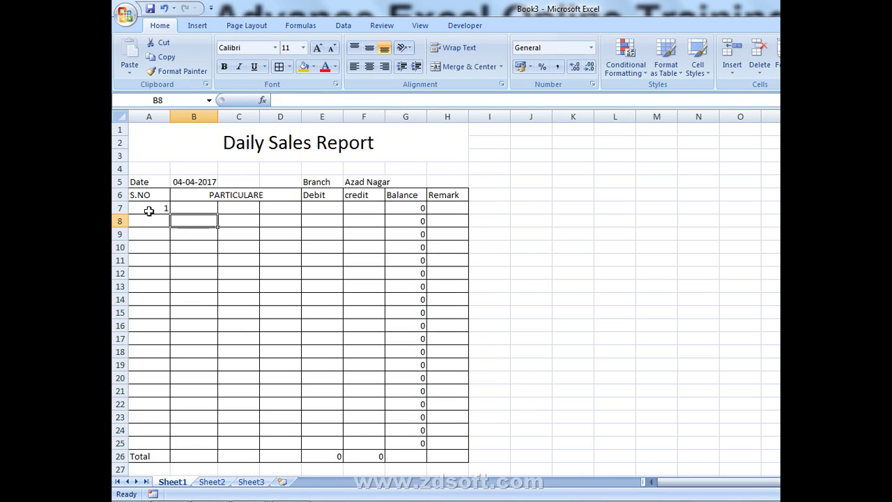
key(Up)
key(shift+Right)
key(shift+Right)
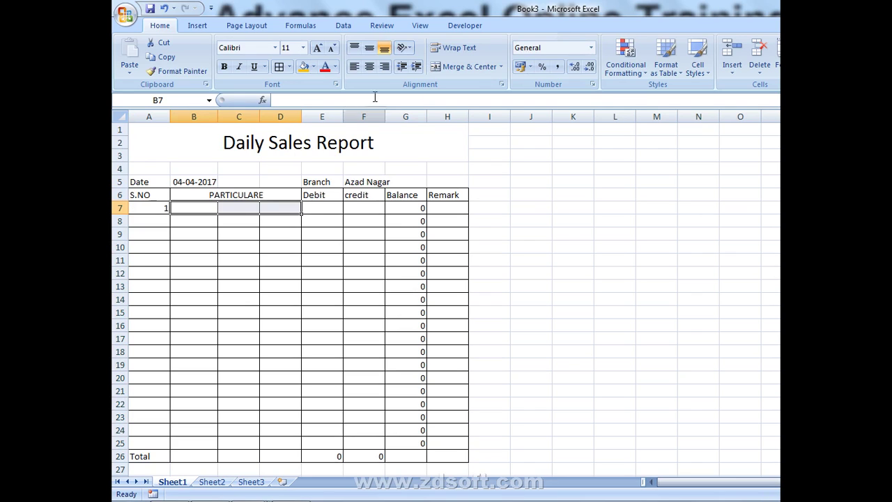
click(465, 67)
click(198, 72)
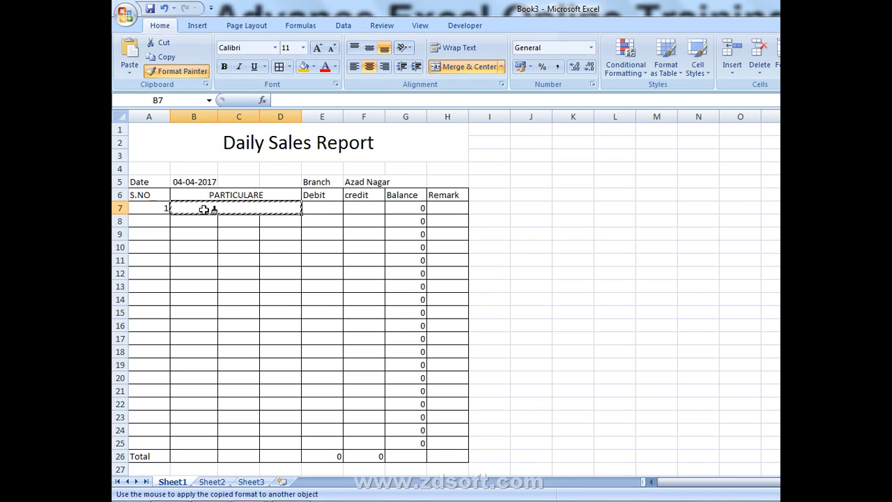
drag(205, 209, 200, 455)
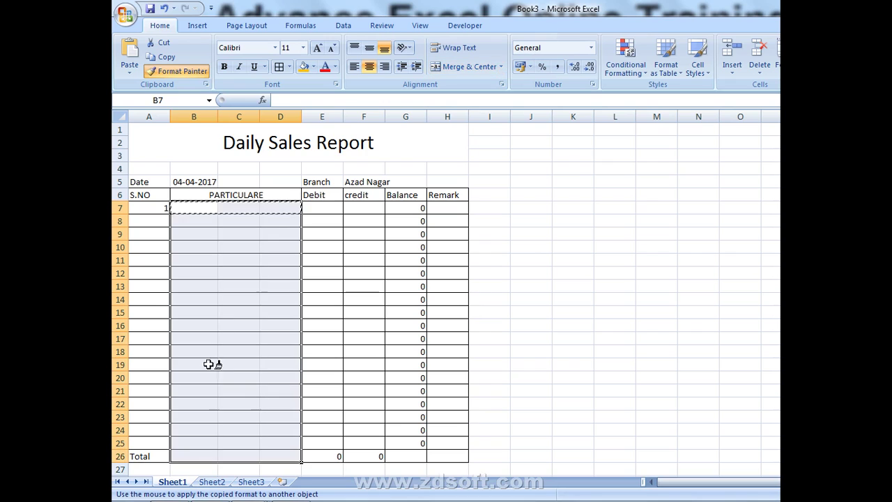
click(220, 216)
click(225, 299)
- Reselect B7:D7, apply Merge Cells, and paint the merge down to row 25
click(206, 208)
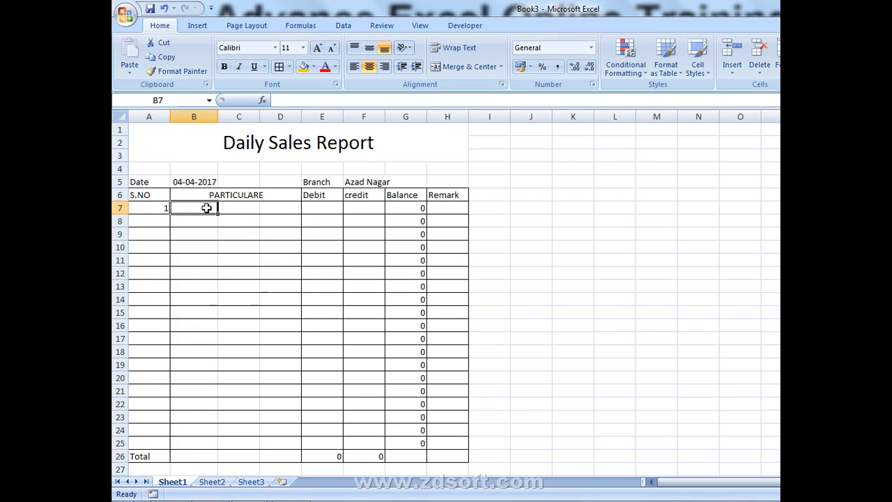
drag(189, 208, 265, 209)
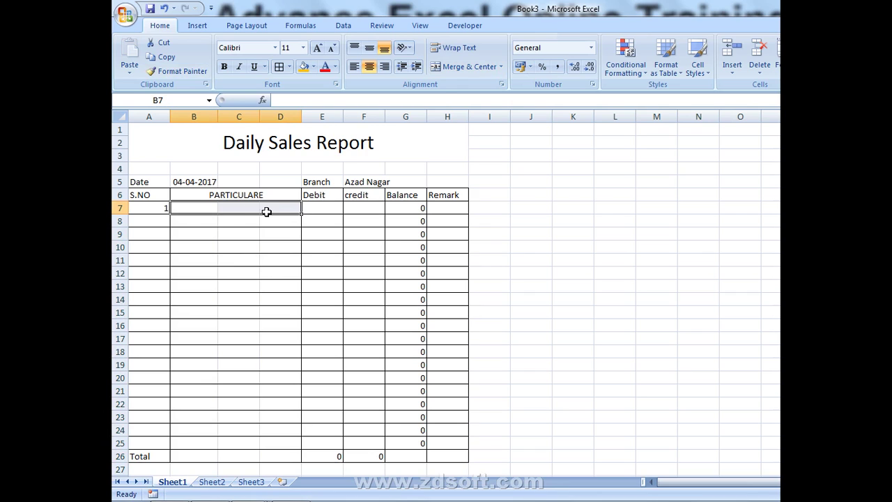
click(500, 67)
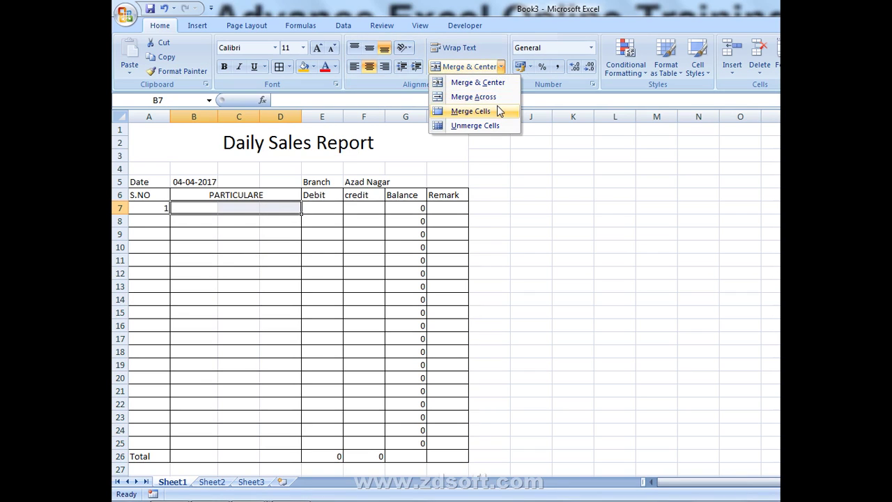
click(478, 82)
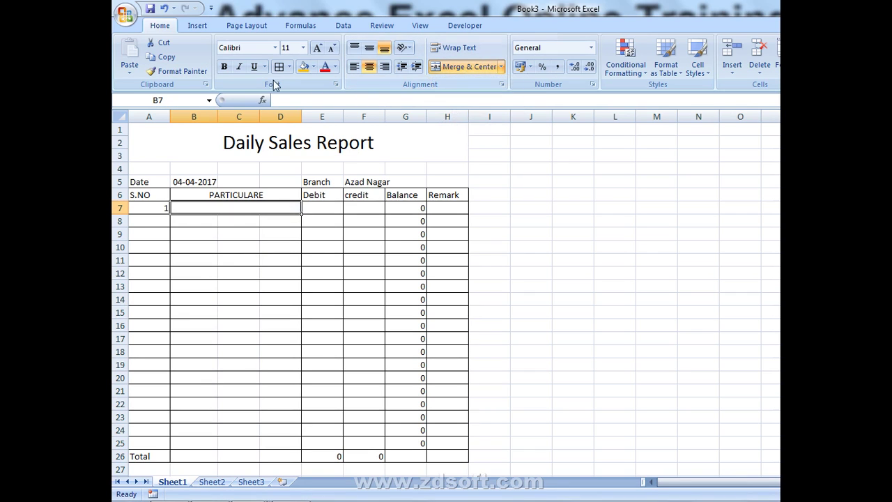
click(178, 71)
mouse_move(232, 207)
mouse_down()
mouse_move(233, 437)
mouse_move(233, 424)
mouse_up()
click(246, 319)
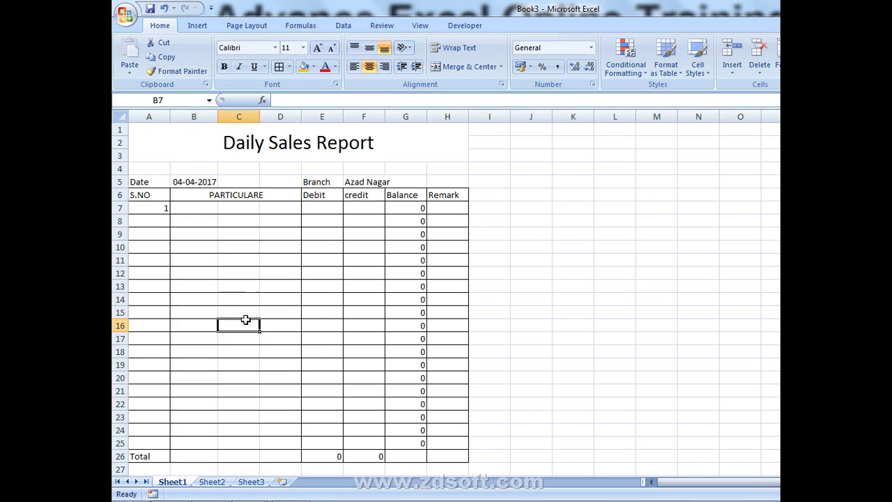
- Merge B7:D7 again and format-paint the merge onto rows 8 through 25
click(196, 211)
drag(196, 210, 279, 209)
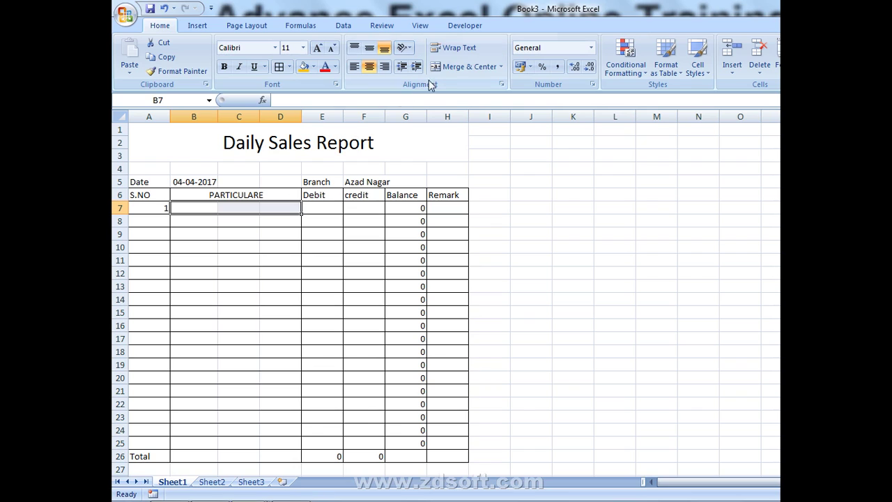
click(460, 67)
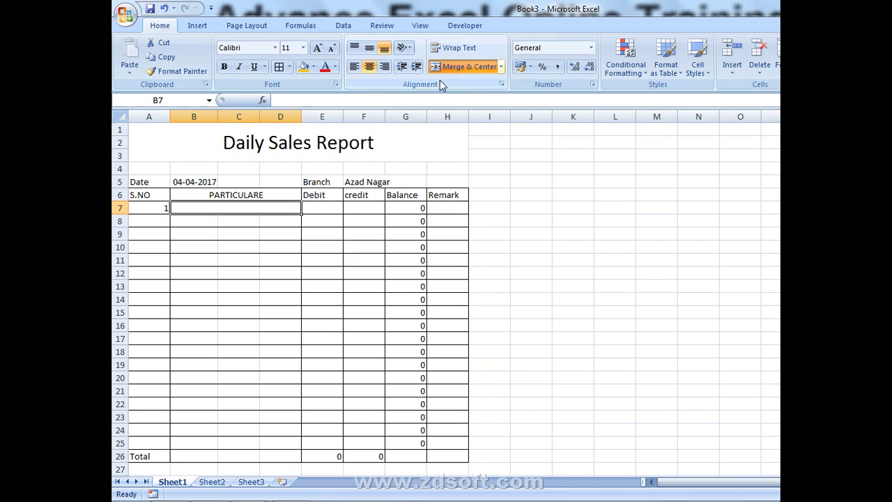
click(156, 72)
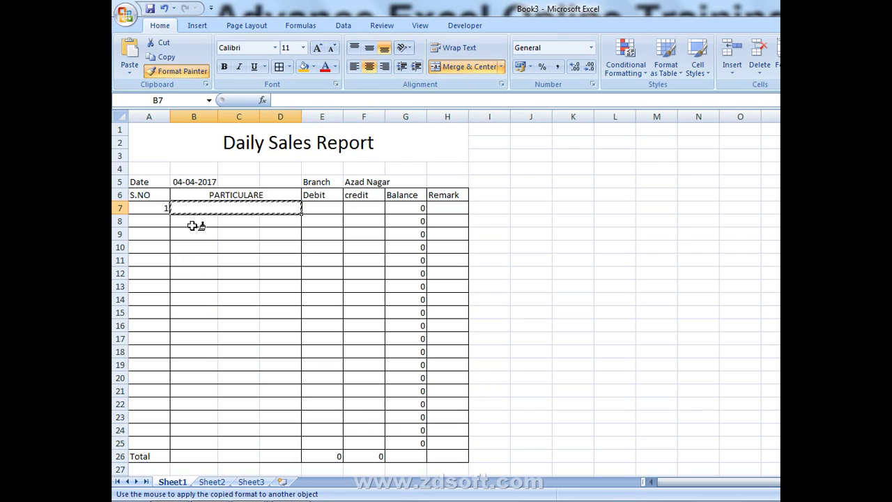
drag(195, 234, 195, 234)
click(200, 248)
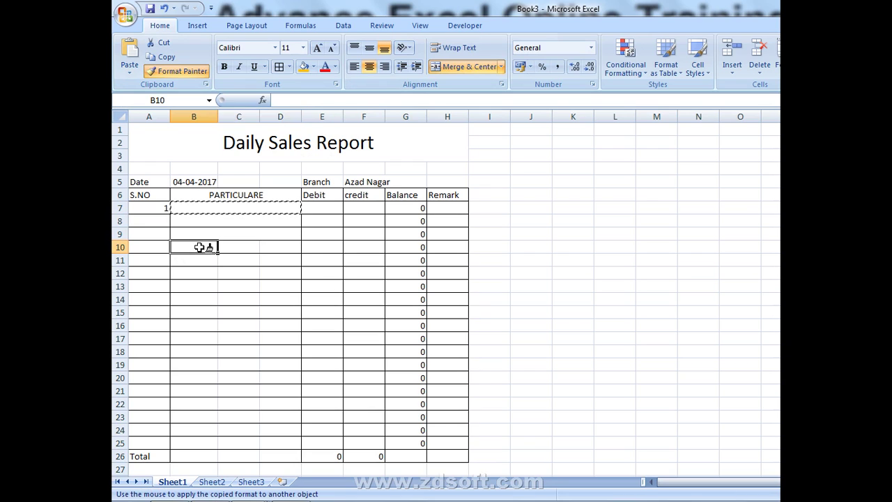
click(202, 262)
mouse_move(200, 271)
mouse_down()
mouse_move(218, 274)
mouse_move(285, 444)
mouse_up()
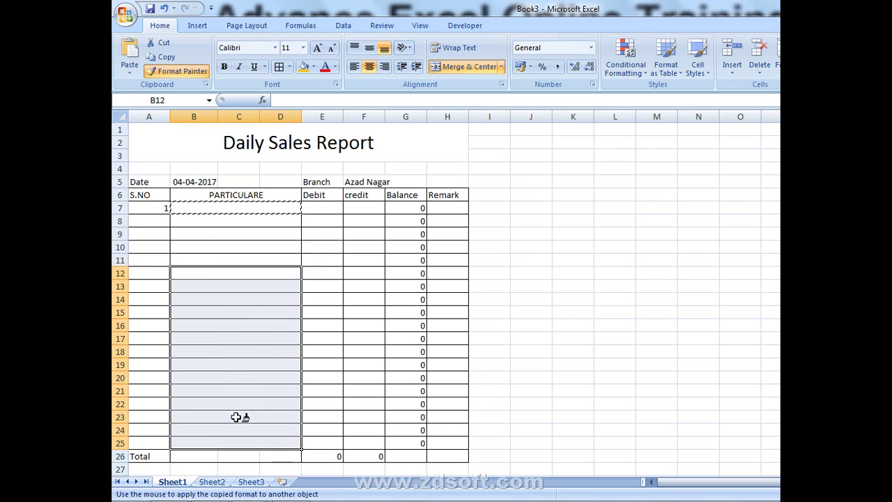
key(Escape)
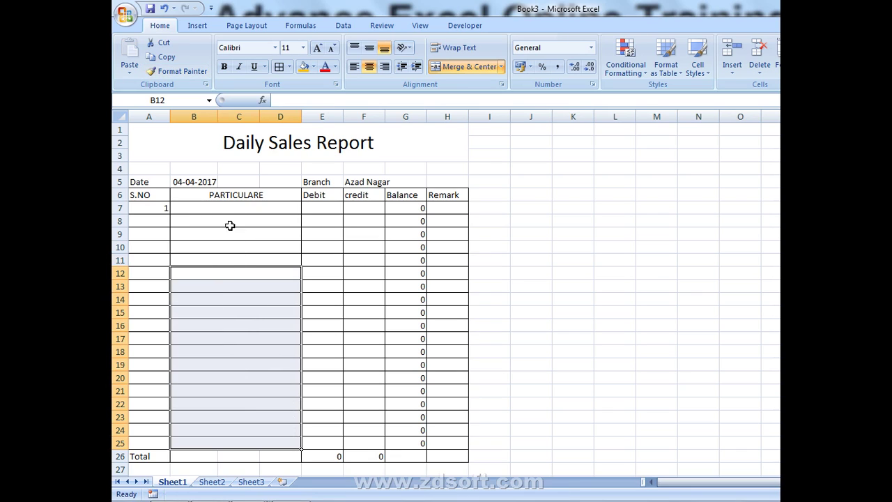
- Enter a person's name in merged cell B7 and 100000 as the credit in F7
click(220, 208)
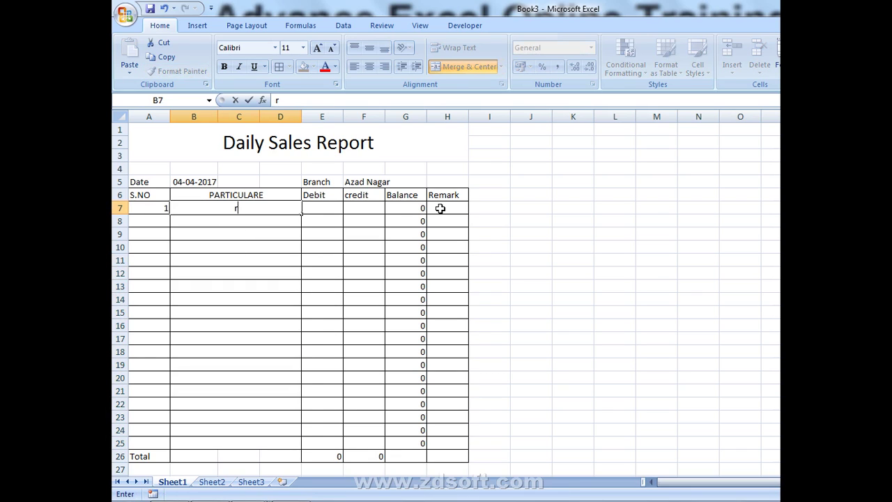
key(Return)
key(Up)
key(Right)
key(Right)
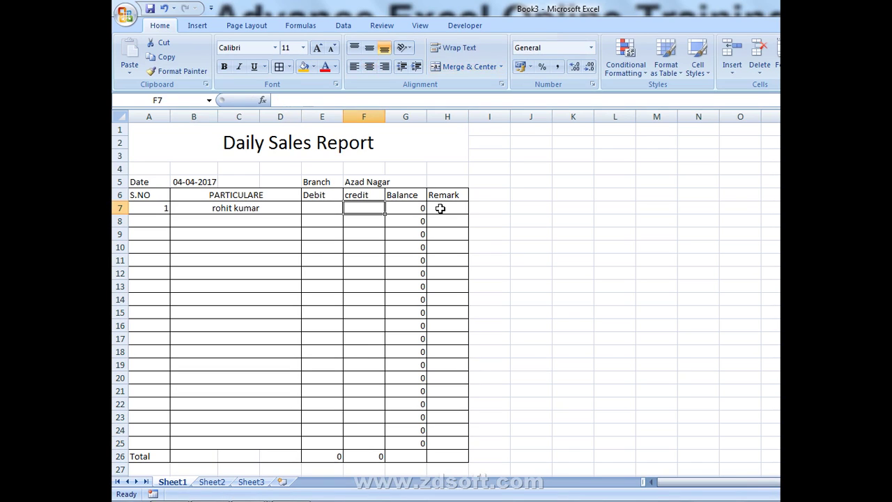
text(100000)
key(Return)
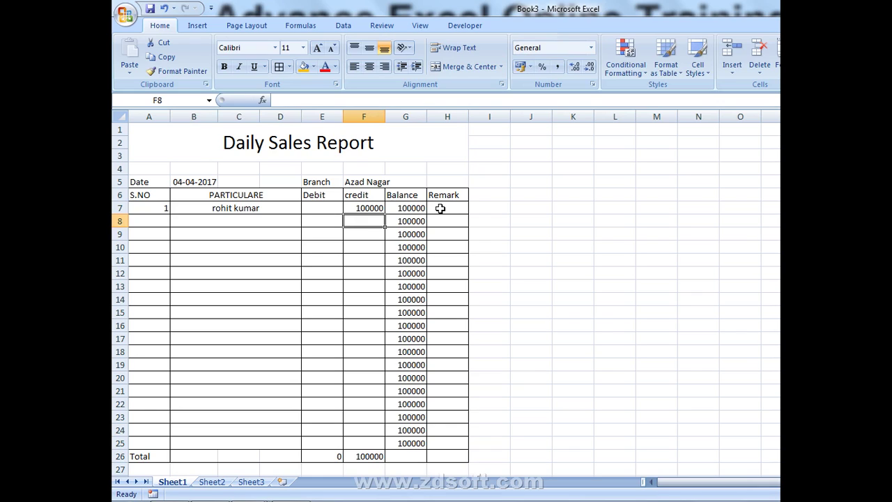
- Delete the sample entries in A7:F7 so all balances and totals return to 0
key(Left)
key(Left)
key(Left)
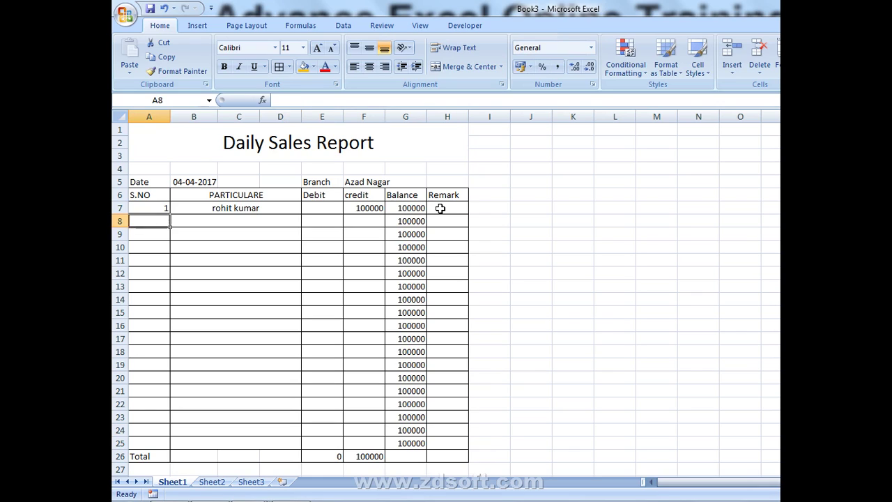
key(Up)
key(shift+Right)
key(shift+Right)
key(shift+Right)
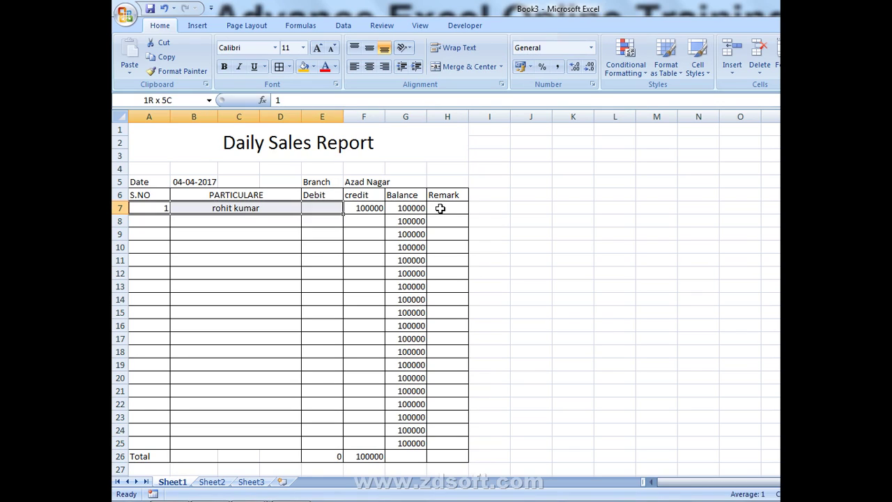
key(Delete)
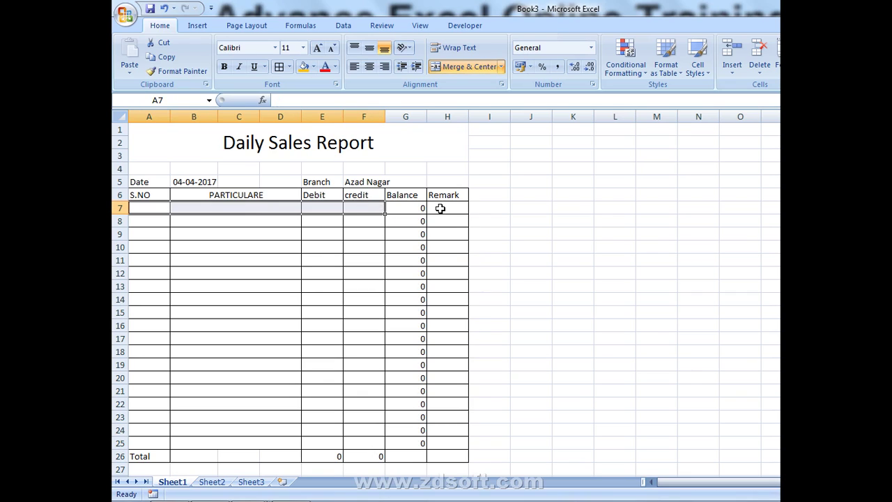
click(202, 260)
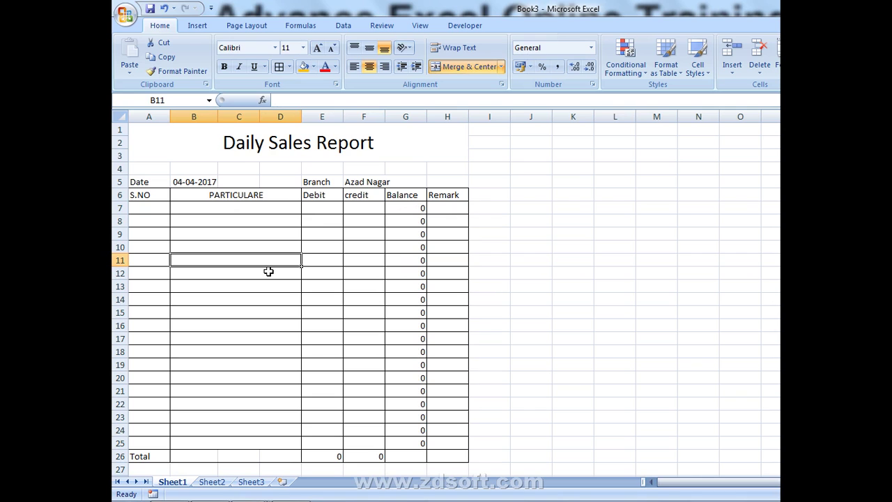
click(125, 14)
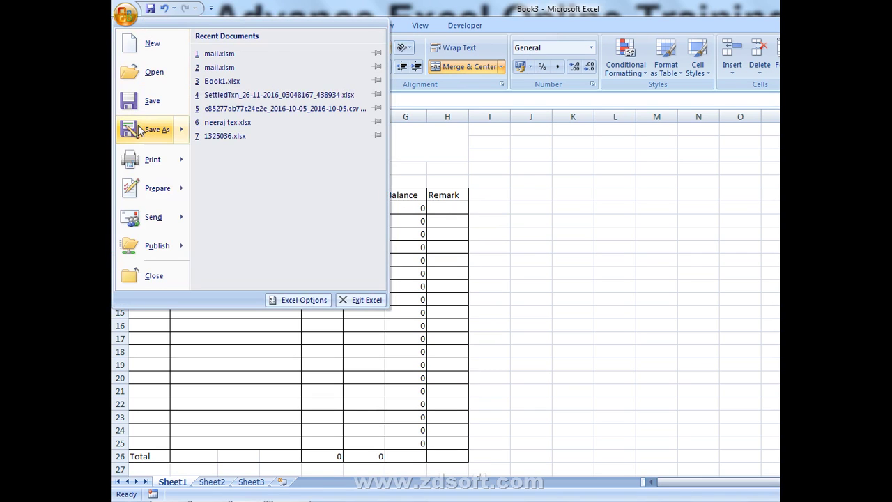
- Save the workbook to the Desktop as the Excel Template Book3.xltx
click(140, 129)
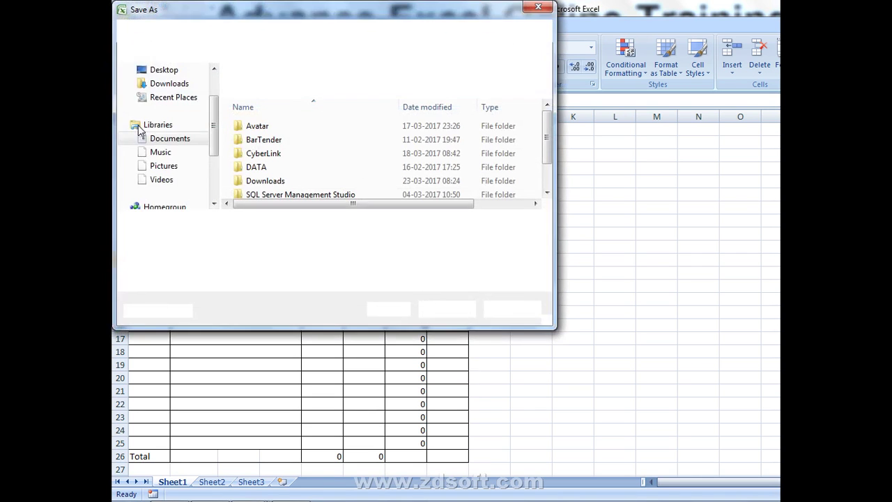
click(221, 241)
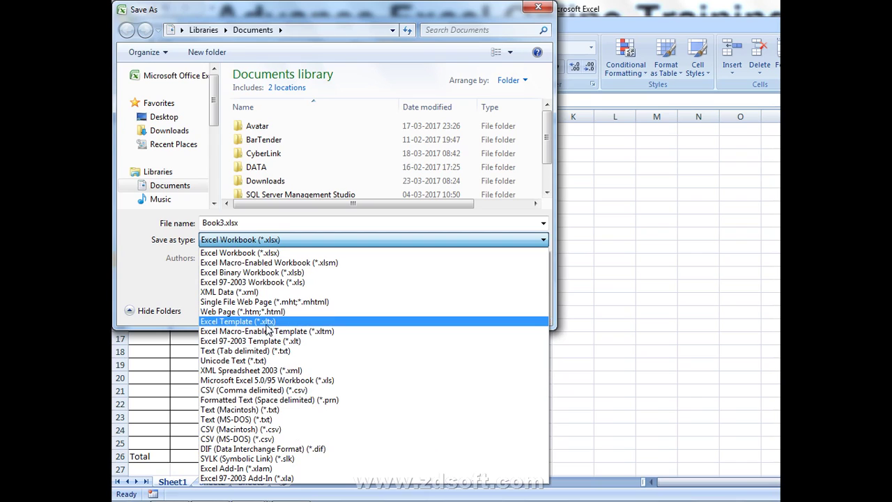
click(265, 323)
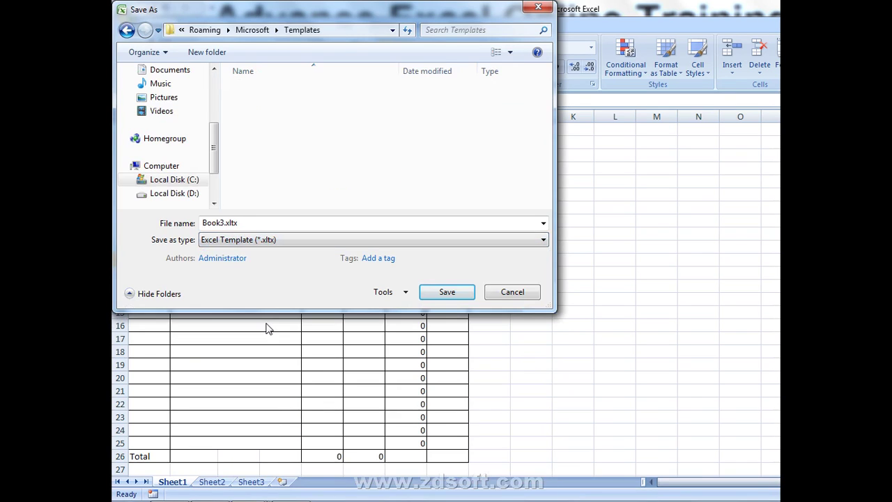
click(161, 111)
scroll(139, 122, up, 3)
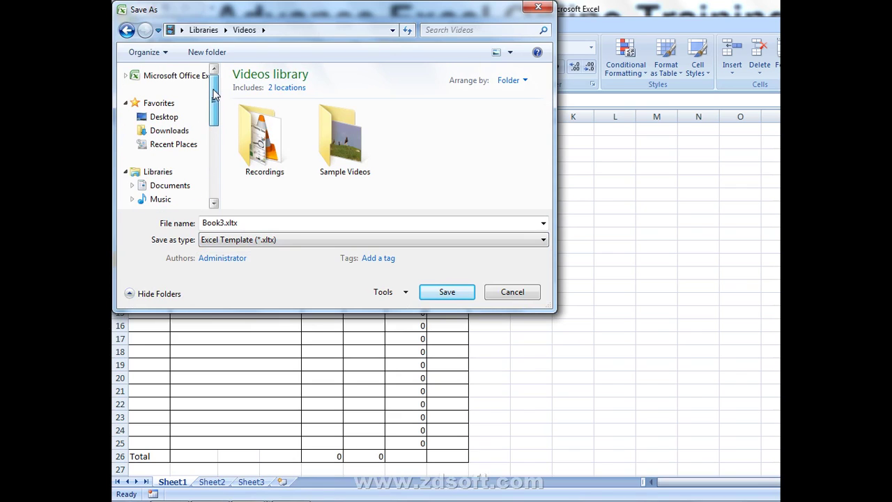
click(143, 118)
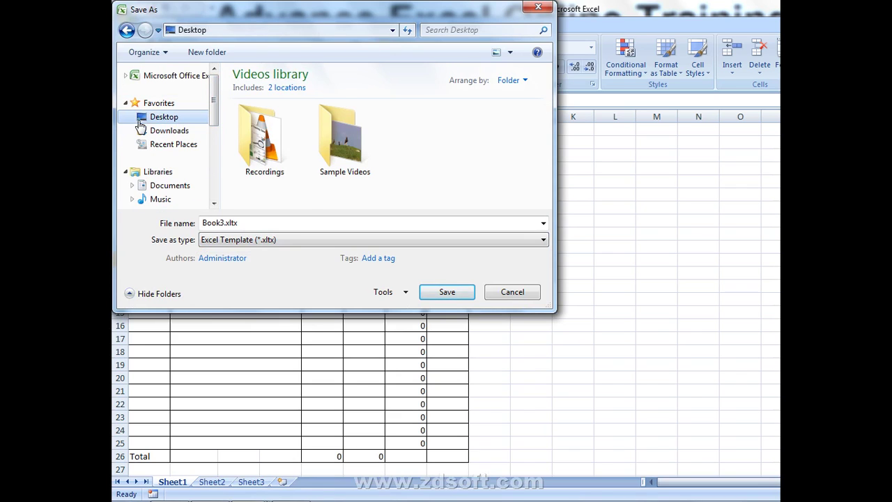
click(279, 223)
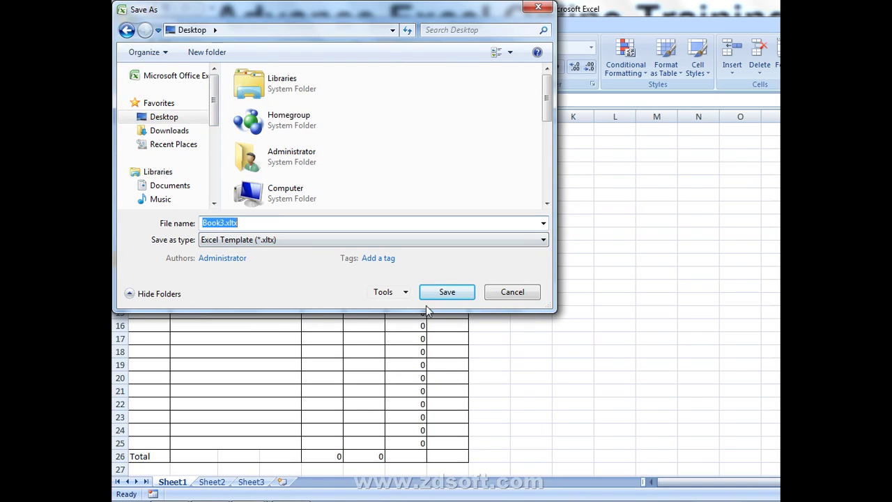
click(452, 291)
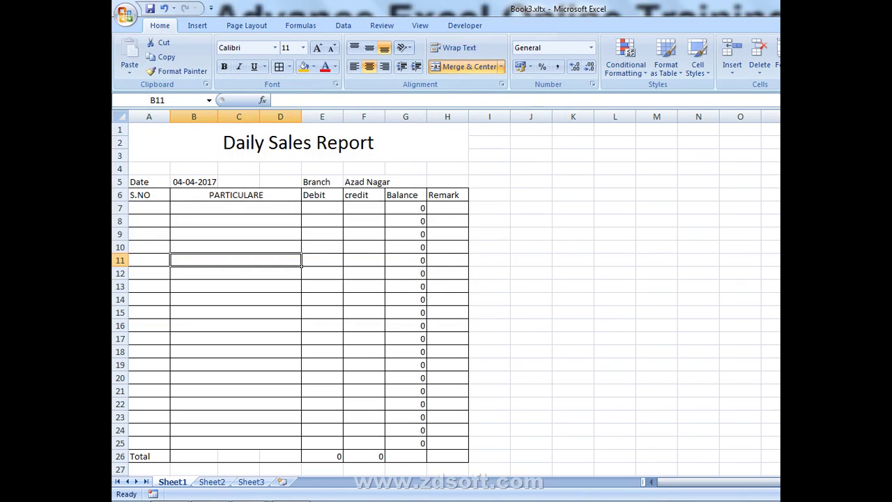
- Save the template again on the Desktop under the name sales
click(126, 14)
click(139, 129)
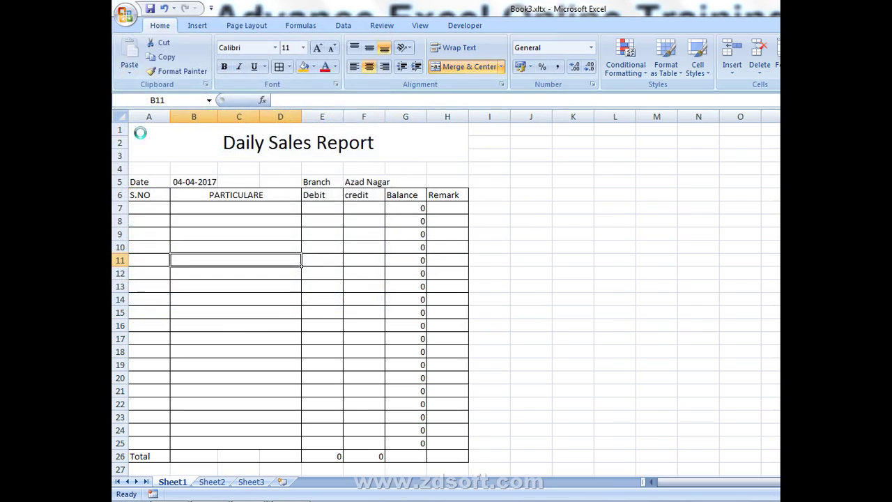
text(sales)
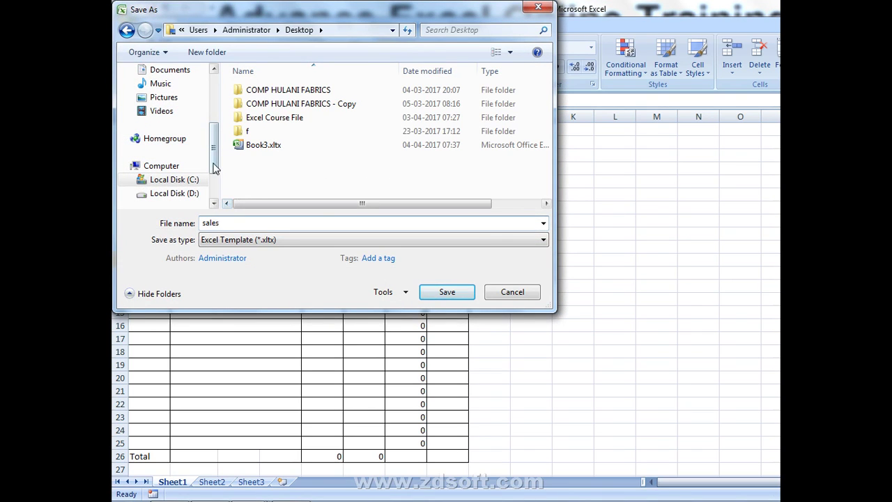
drag(214, 164, 211, 137)
click(171, 71)
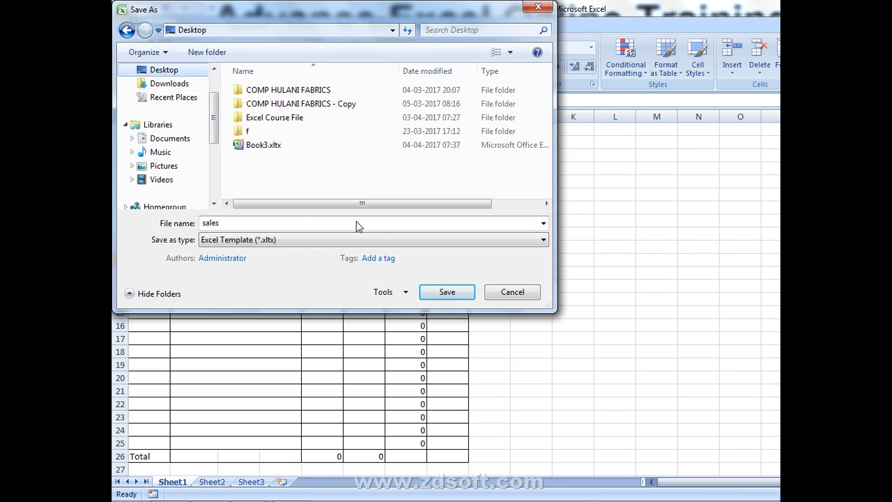
click(461, 296)
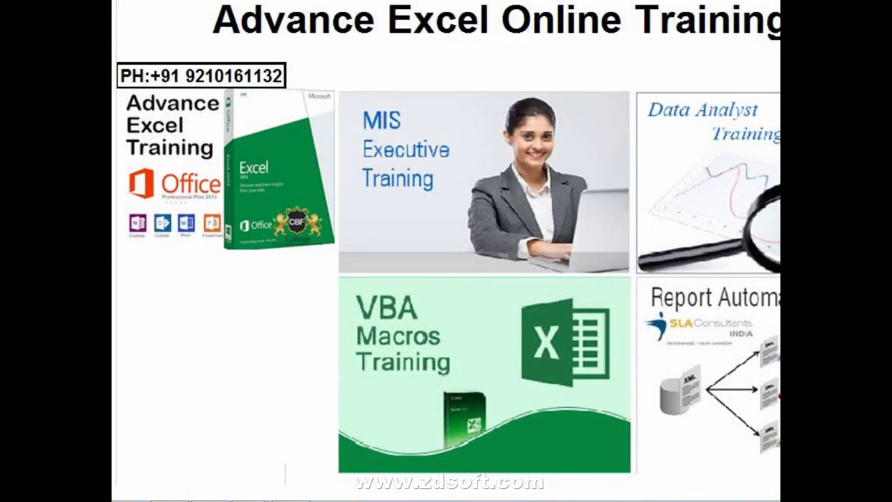
- Turn desktop icons back on and open the sales template file
right_click(656, 70)
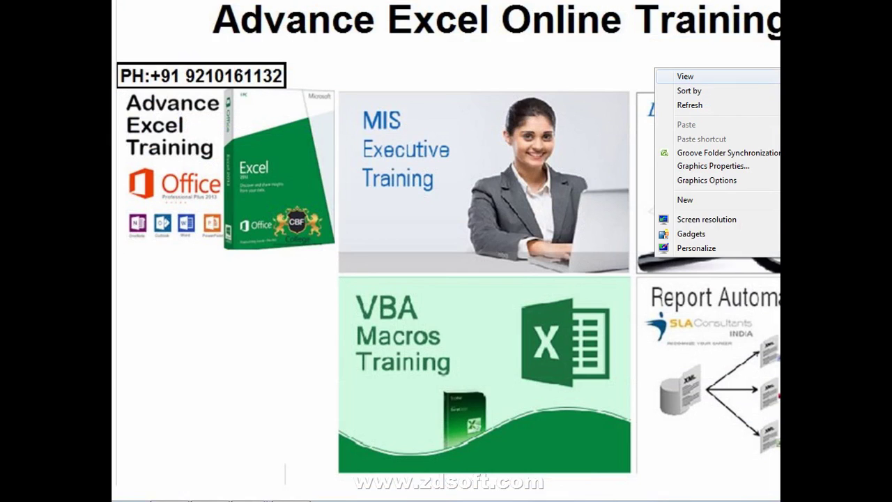
click(690, 106)
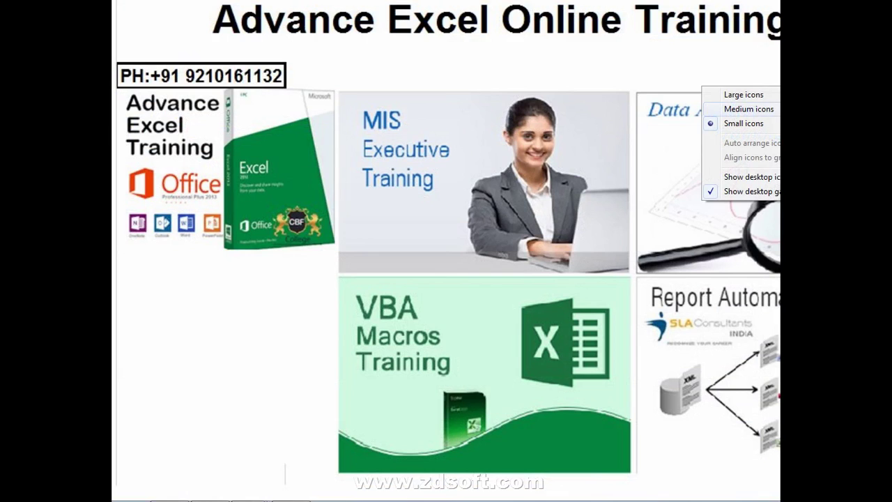
click(751, 178)
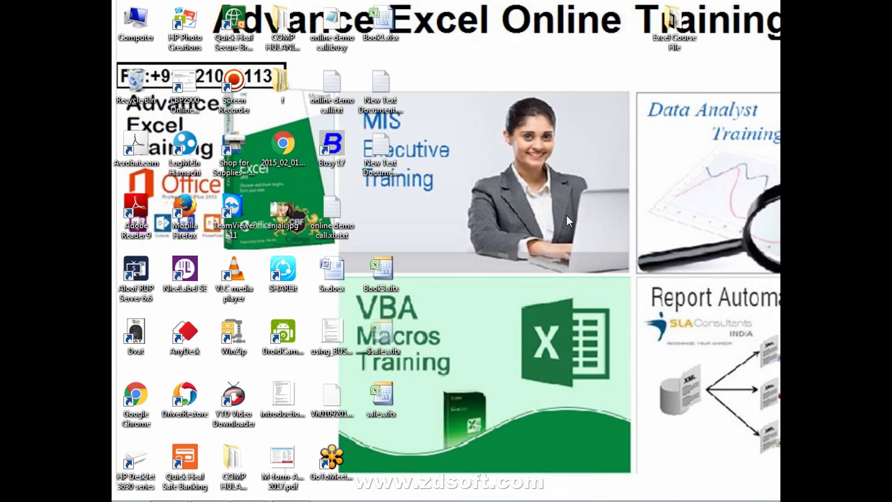
drag(374, 412, 673, 26)
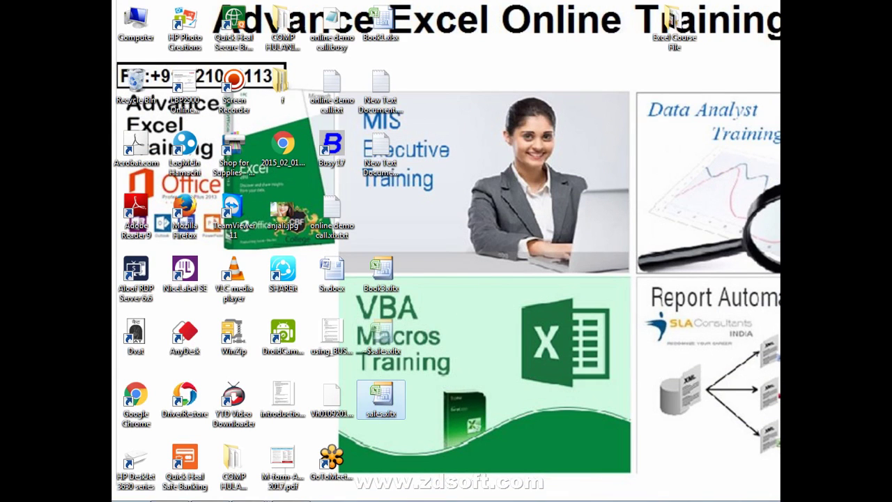
click(345, 401)
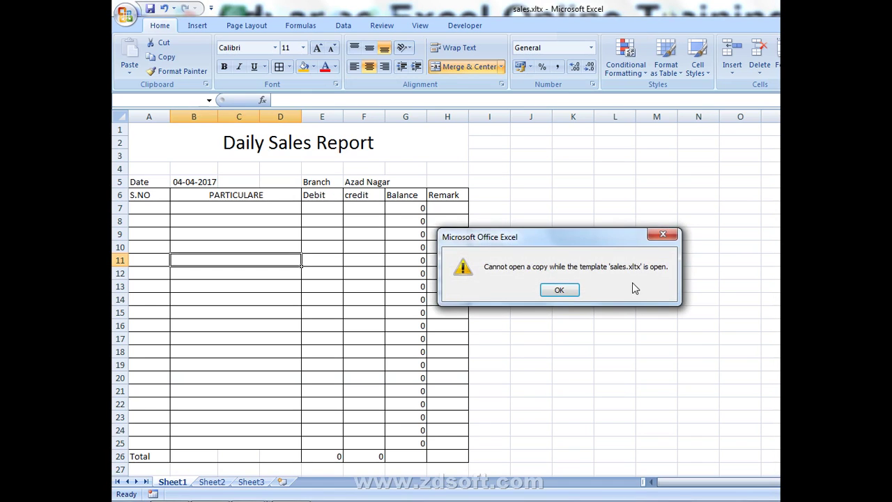
- Close the budget workbook and Book1 without saving, then open sales as a new copy sales1
click(559, 290)
click(698, 260)
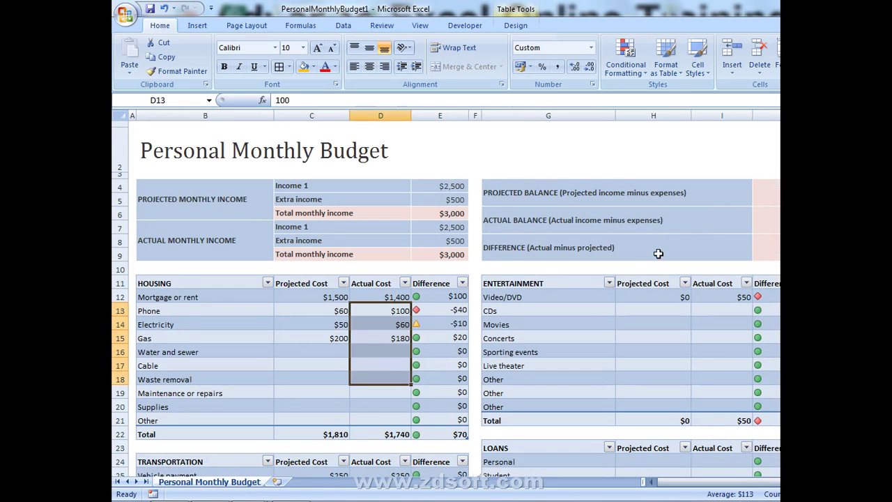
key(ctrl+w)
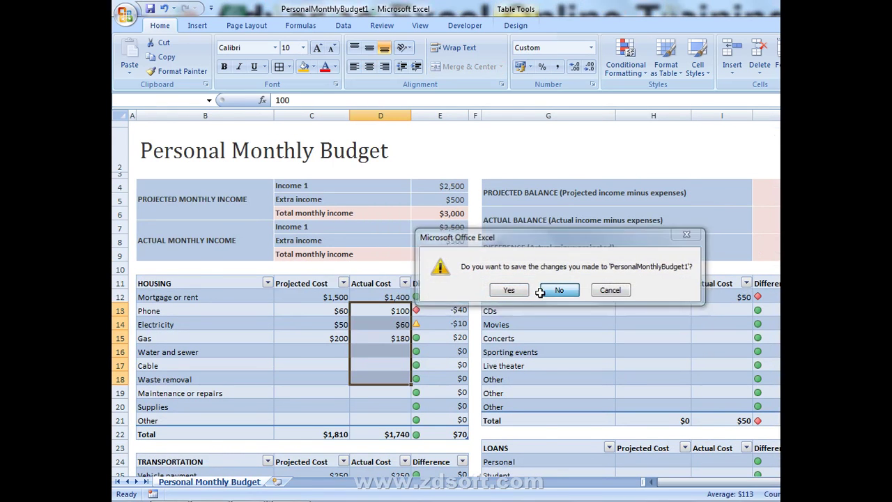
click(544, 293)
key(ctrl+w)
key(ctrl+w)
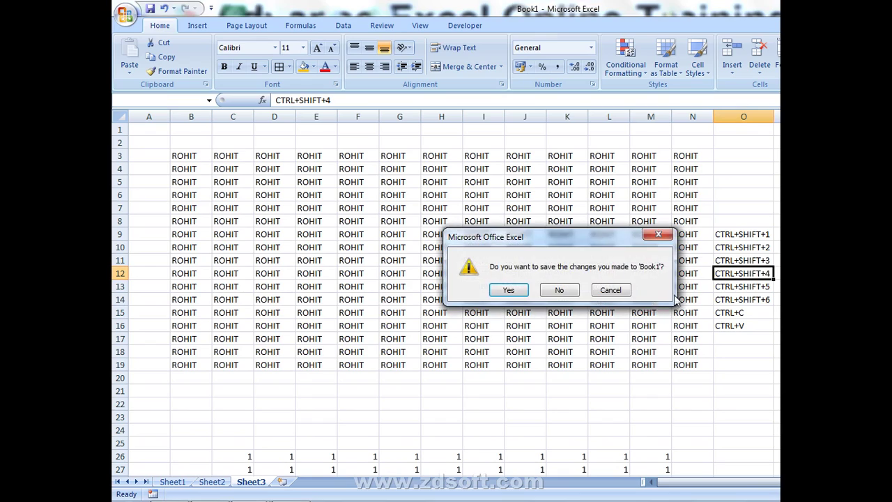
click(561, 290)
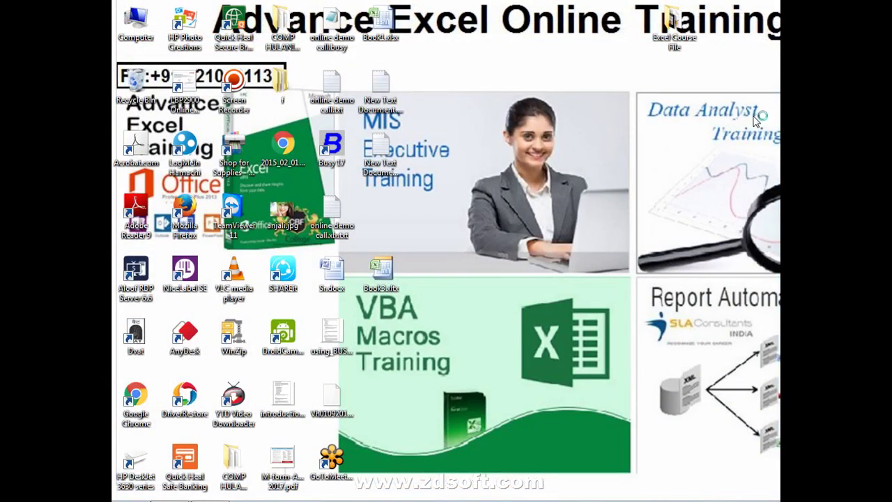
click(251, 489)
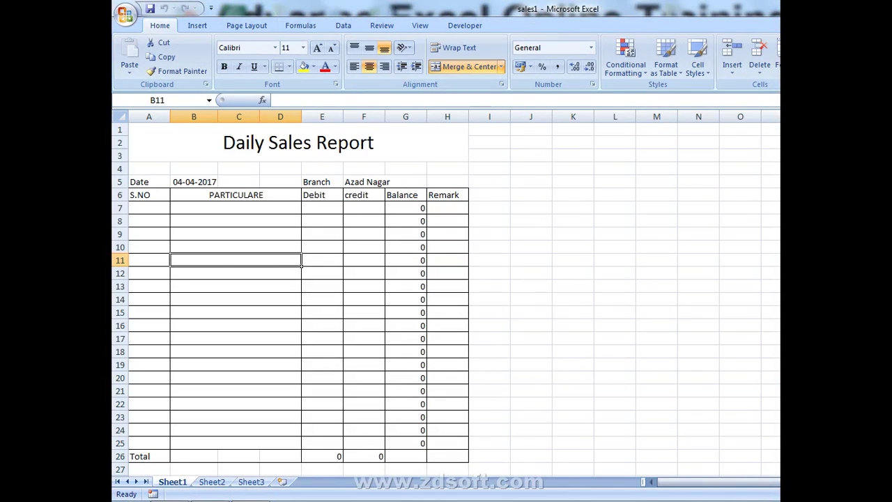
- Close the extra window without saving and enter serial number 1 in A7
key(alt+F4)
click(552, 290)
click(276, 218)
key(Left)
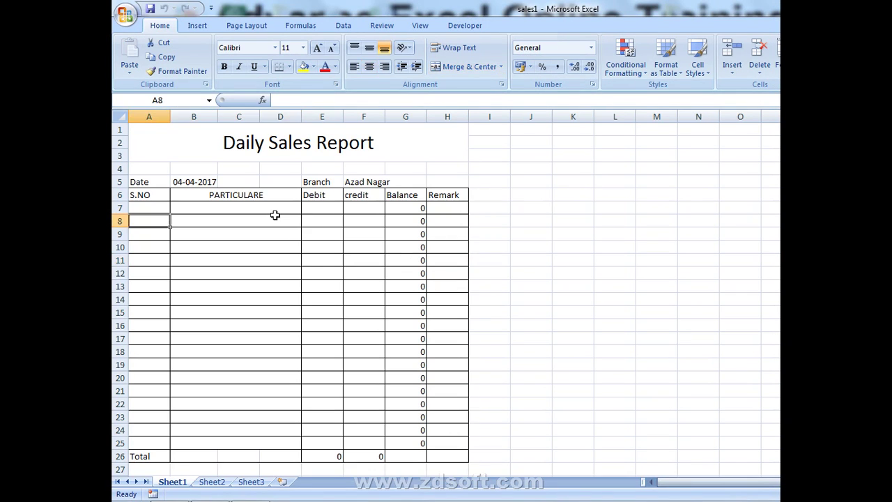
key(Up)
text(1)
key(ctrl+Return)
- Fill row 7 with a name under particulars, 1000 debit and 50000 credit
click(276, 215)
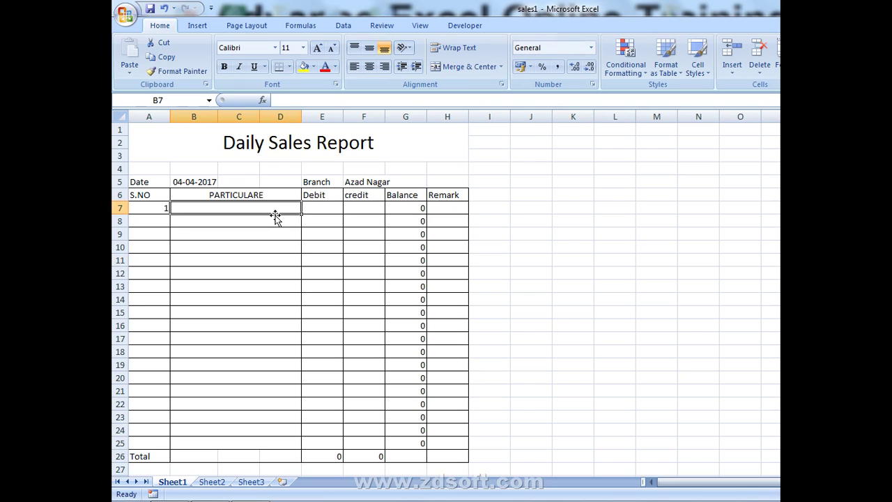
text(100)
key(ctrl+Return)
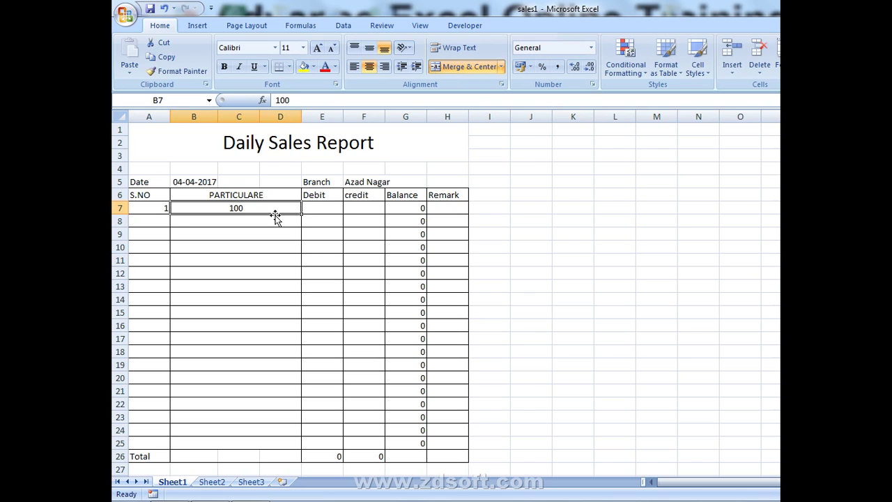
text(sohan)
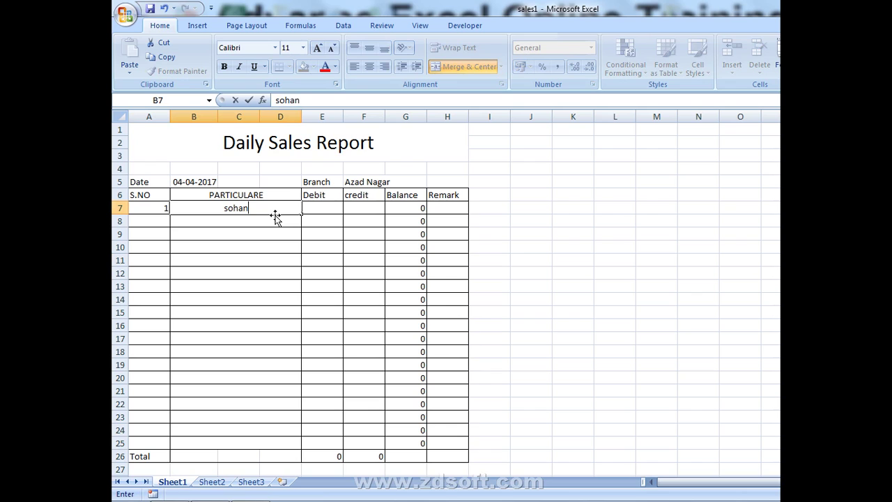
key(Return)
key(Up)
key(Right)
text(10)
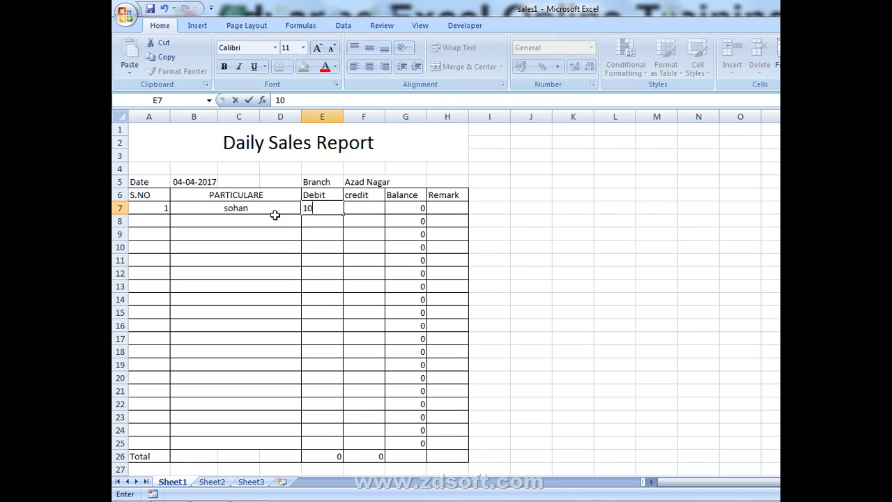
text(00)
key(Return)
key(Up)
key(Right)
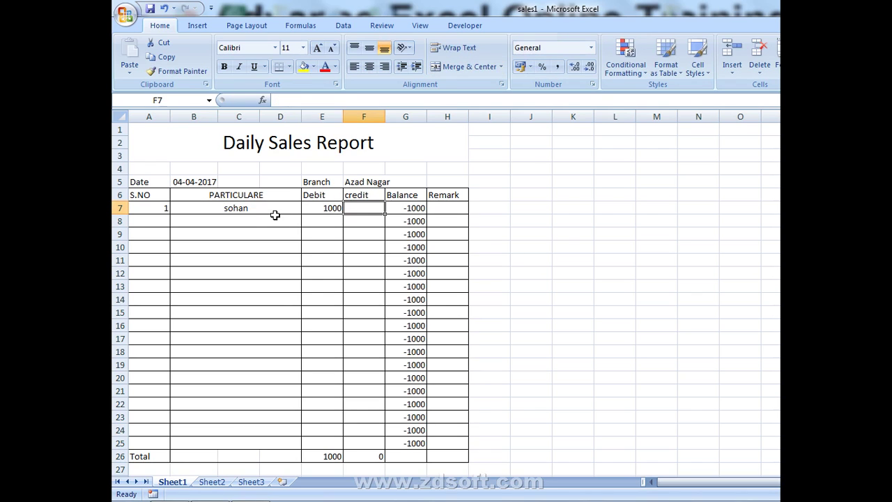
text(50000)
key(Return)
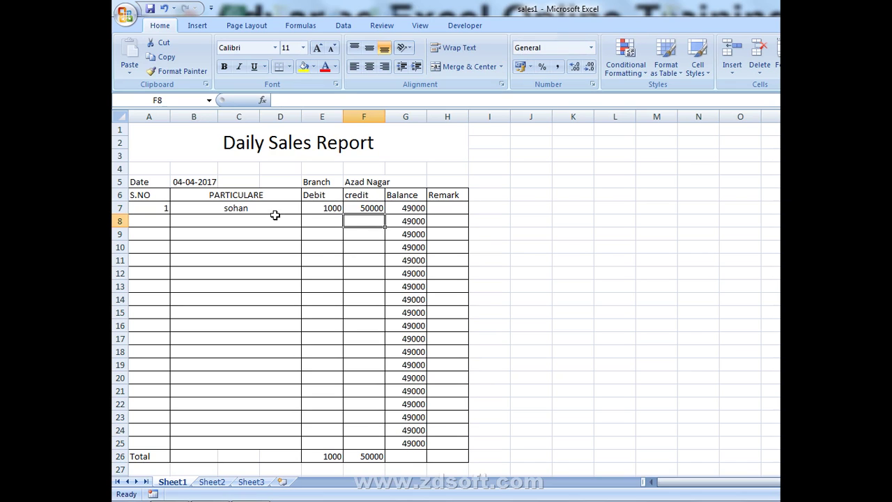
click(125, 14)
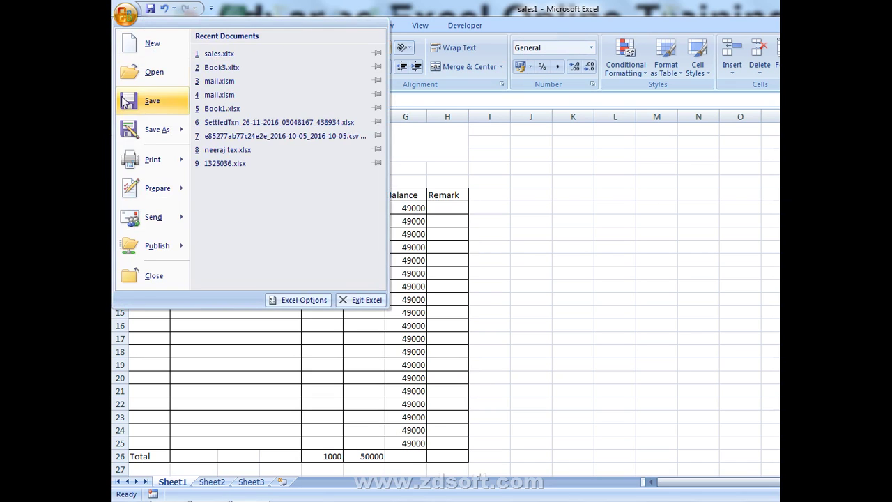
- Save the ledger to the Desktop as sales1.xlsx, then close Excel without further saving
click(124, 101)
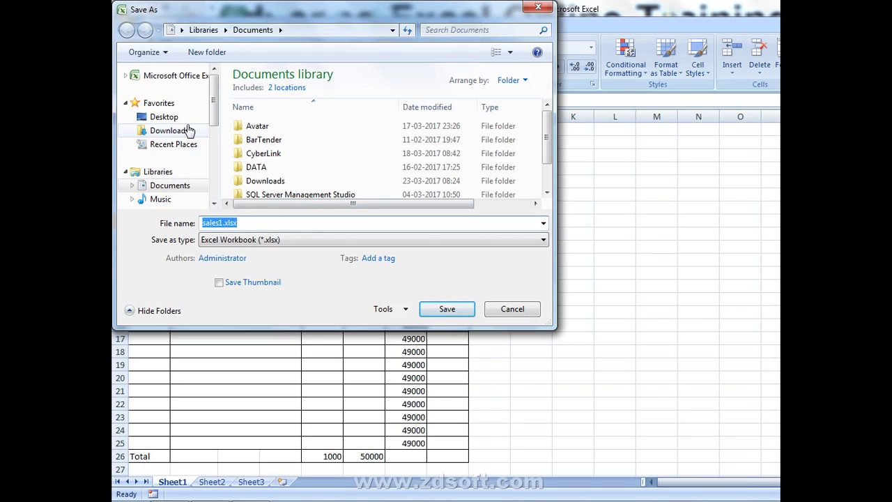
click(165, 118)
click(435, 310)
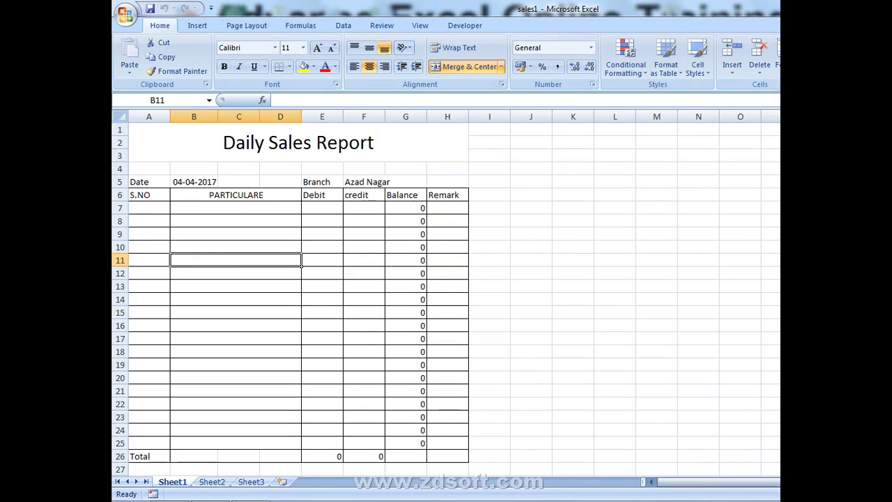
click(776, 19)
click(569, 289)
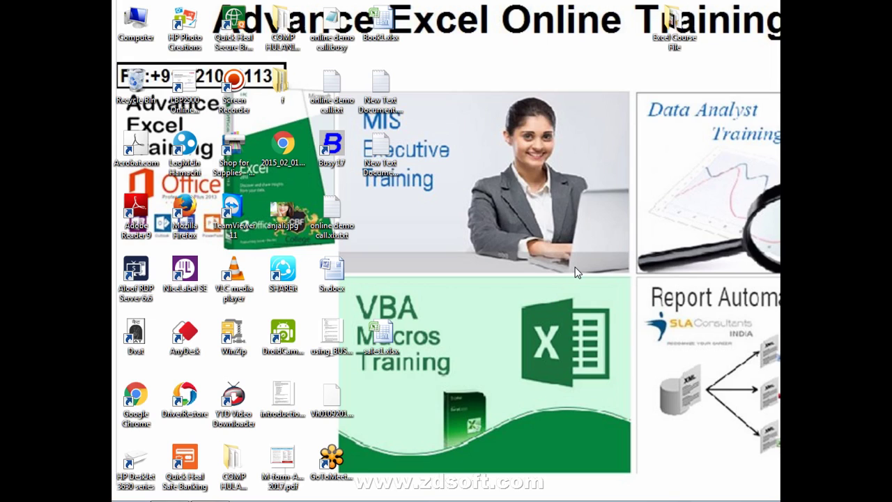
- Uncheck Show desktop icons in the desktop's View menu
right_click(523, 257)
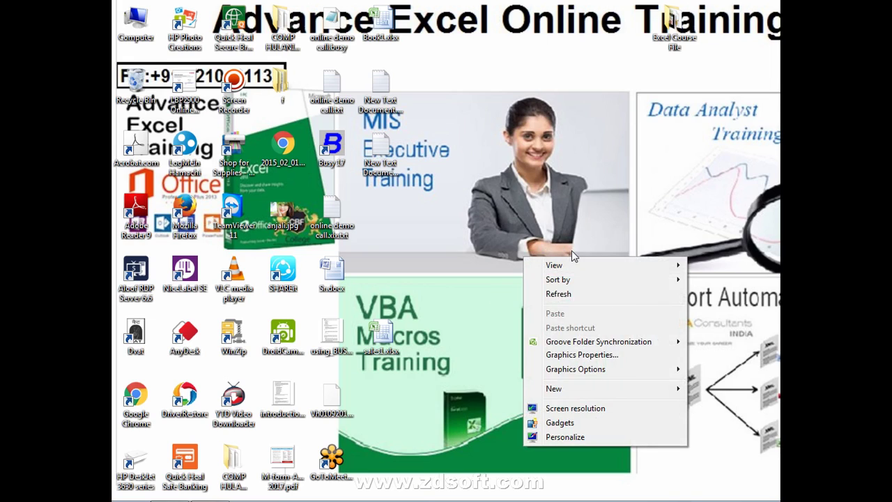
mouse_move(613, 265)
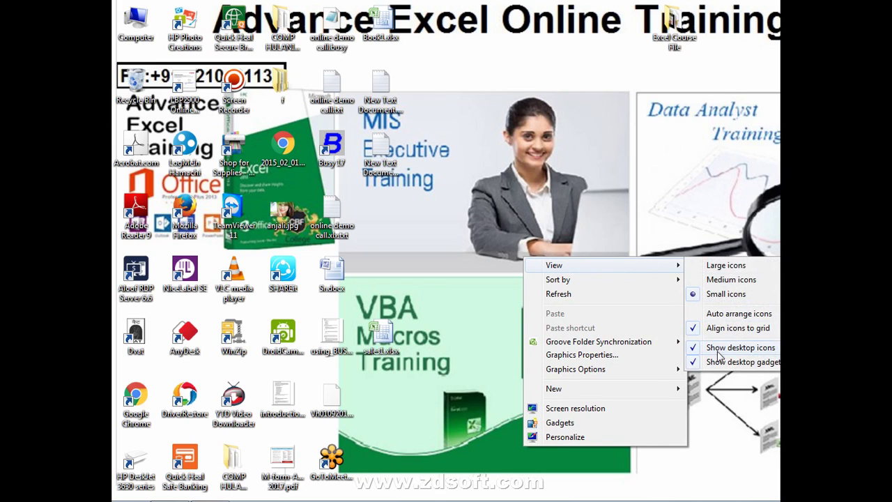
click(720, 348)
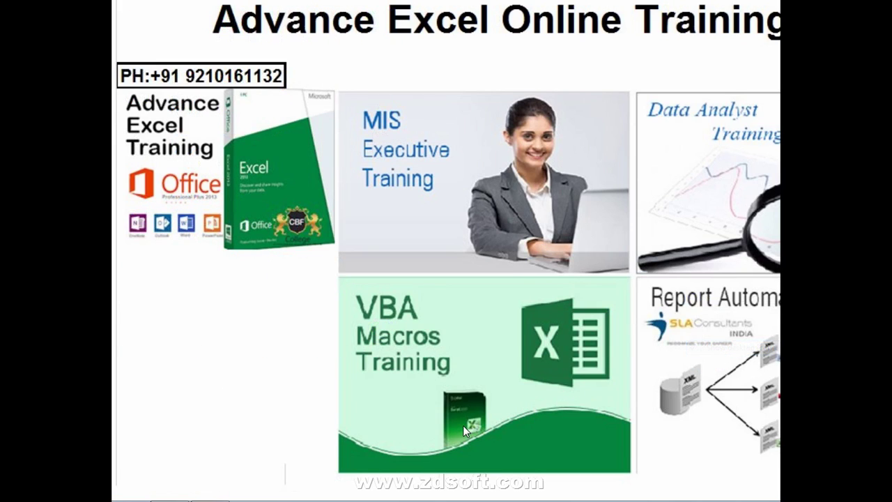